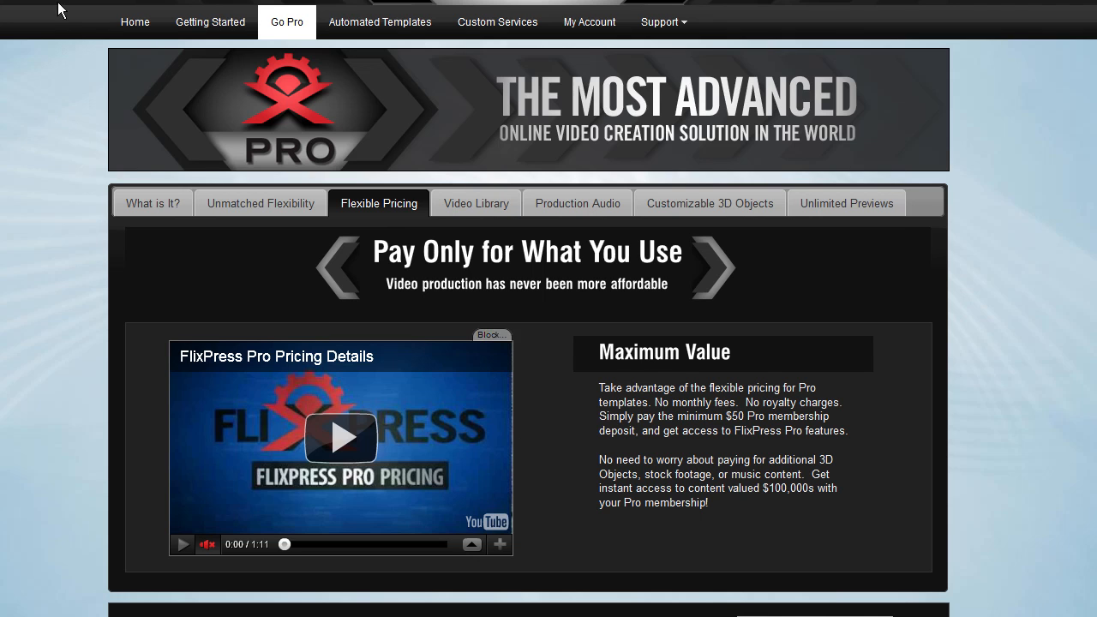
Review the Go Pro page's flexible pricing details
scroll(782, 377, down, 3)
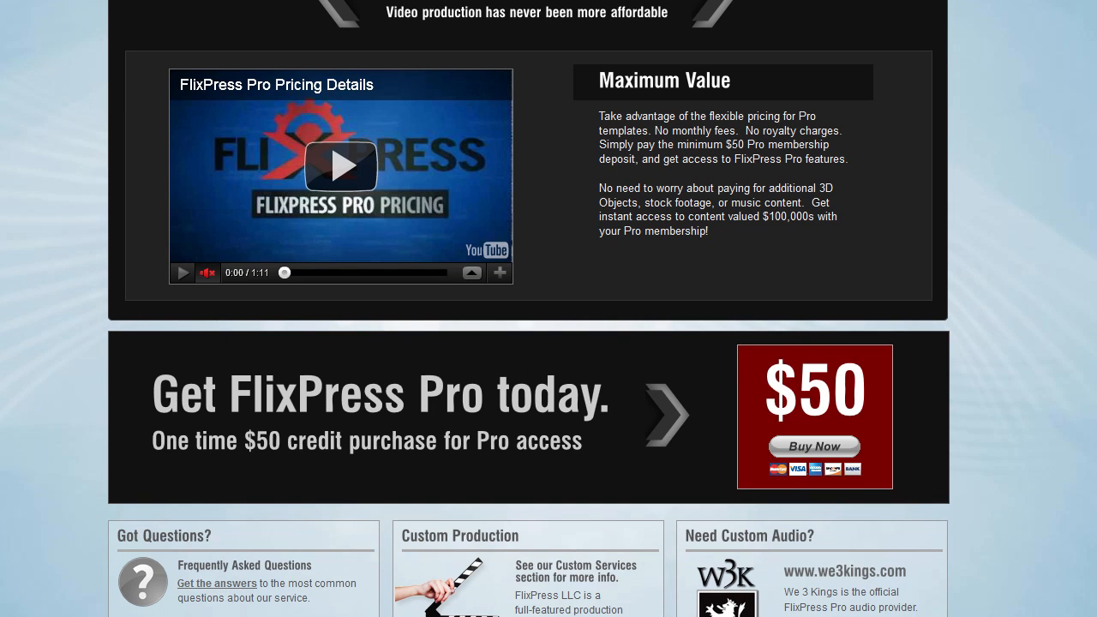
scroll(548, 309, up, 3)
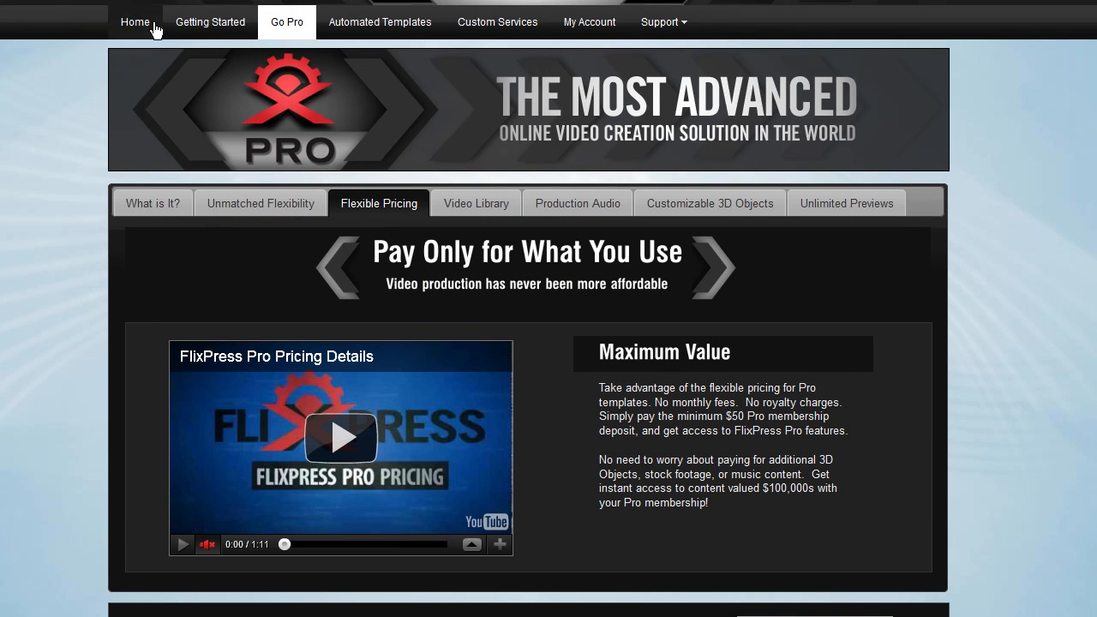
click(290, 31)
scroll(549, 308, down, 4)
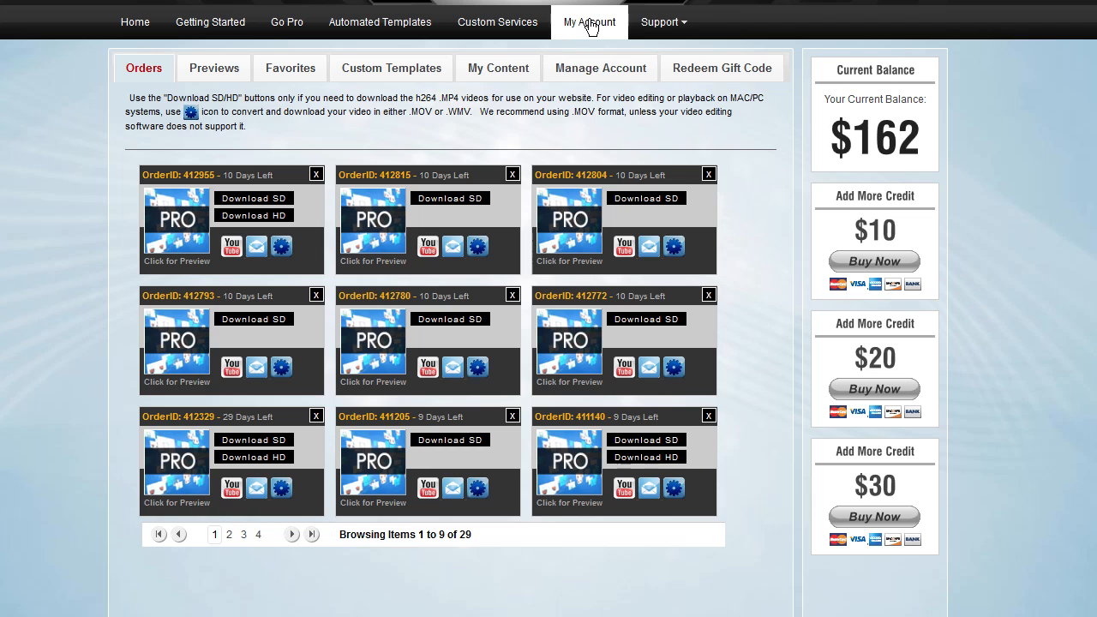
Browse the account's Previews and My Content sections
click(215, 76)
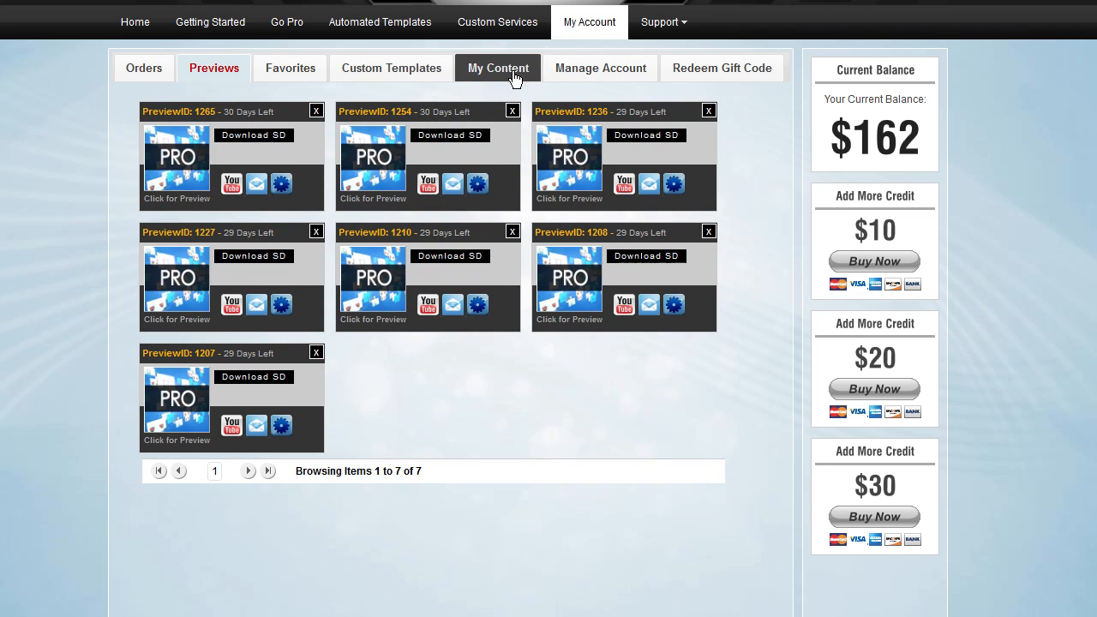
click(511, 78)
click(214, 77)
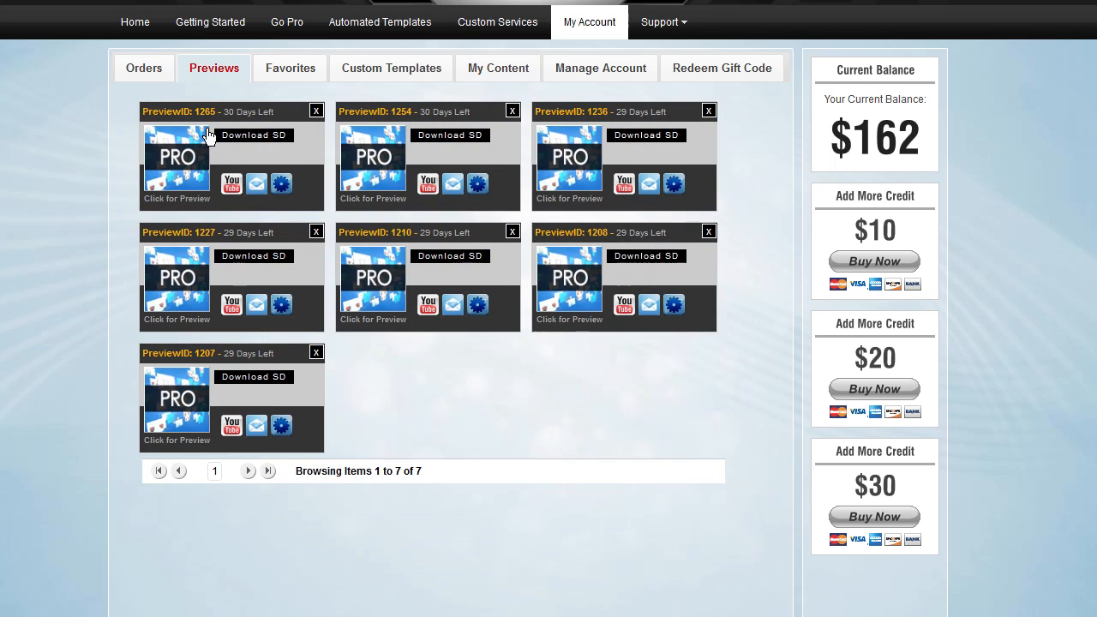
click(509, 75)
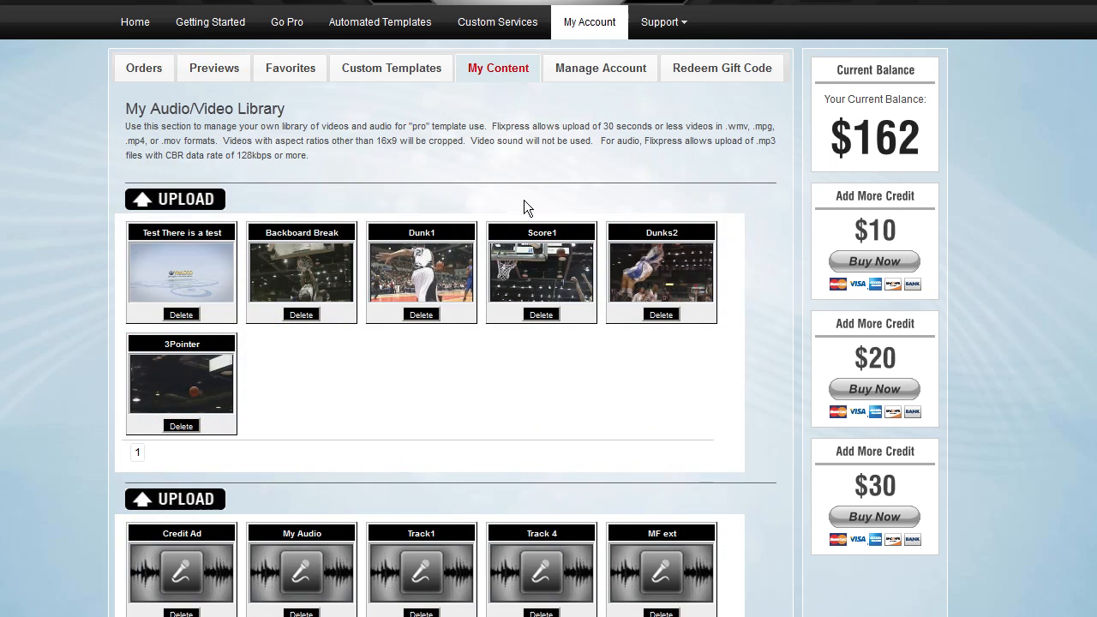
scroll(390, 271, down, 1)
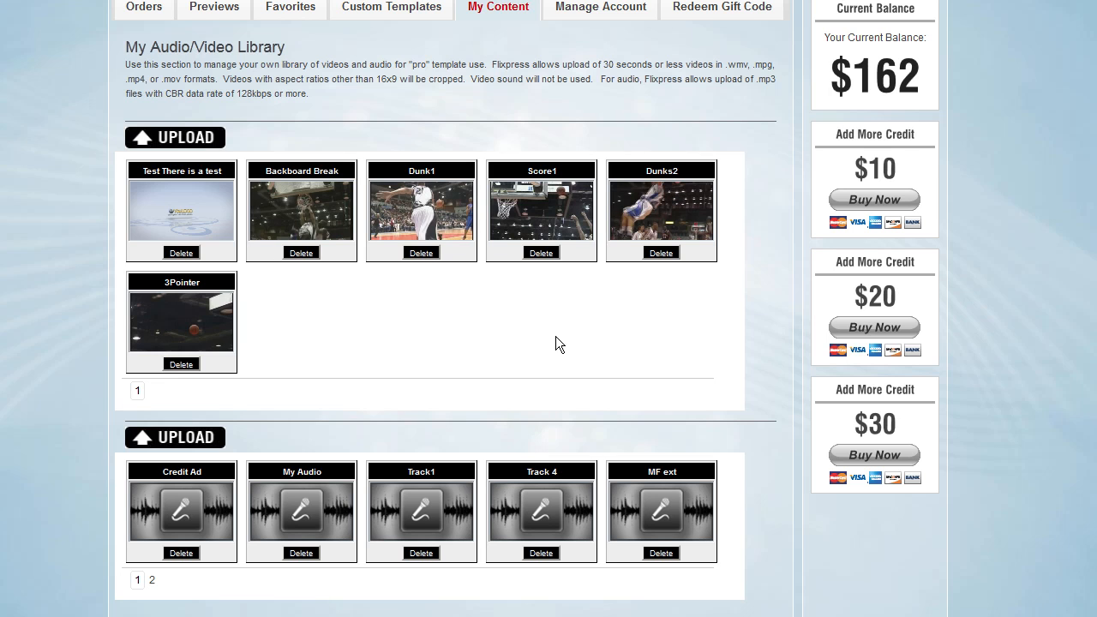
Preview the Dunk1 video clip in the library and close the preview
click(432, 203)
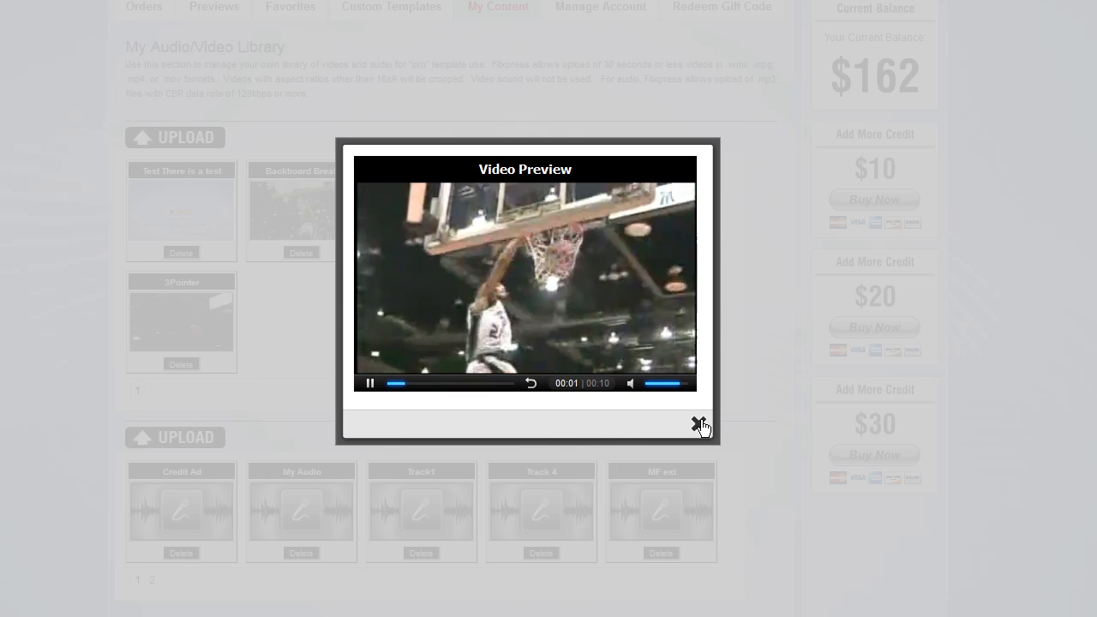
click(699, 426)
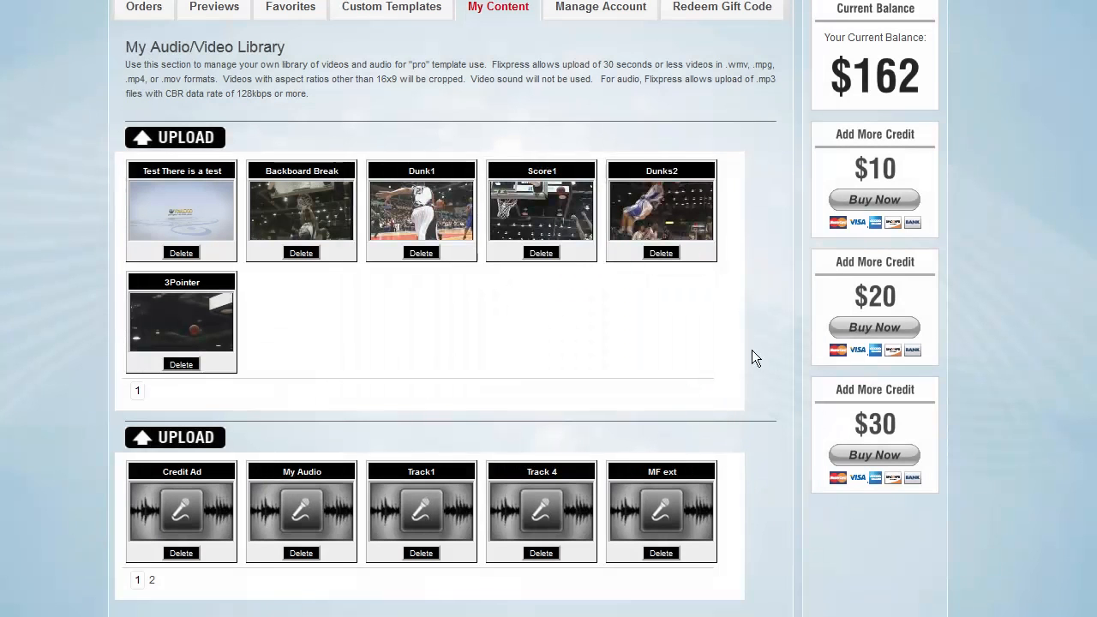
Open the video upload and audio upload dialogs and close both without uploading
click(185, 137)
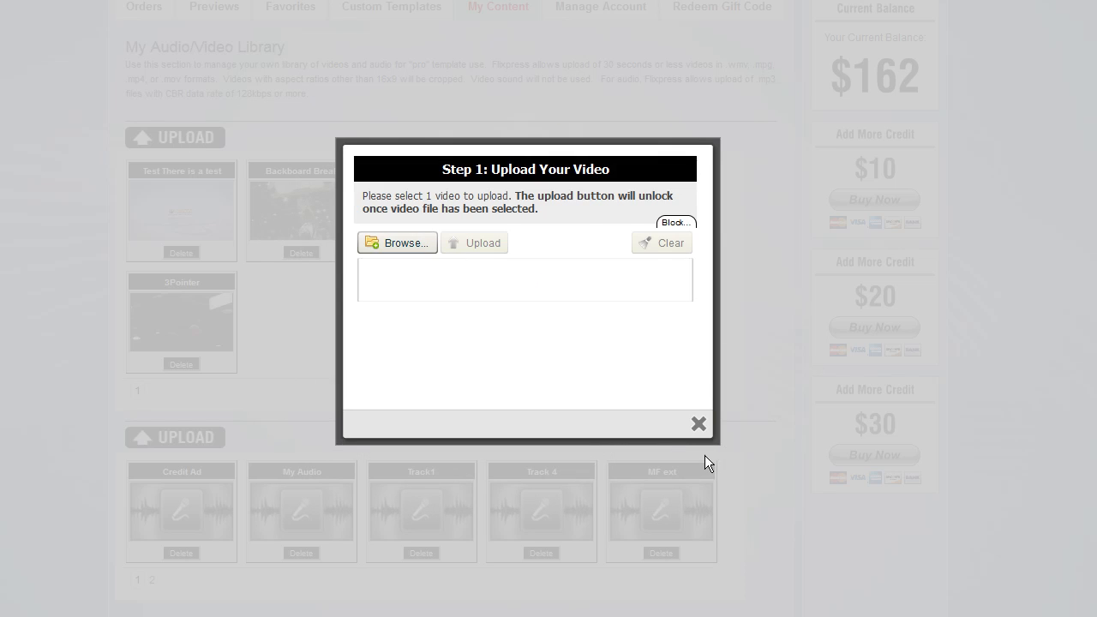
click(698, 423)
click(199, 440)
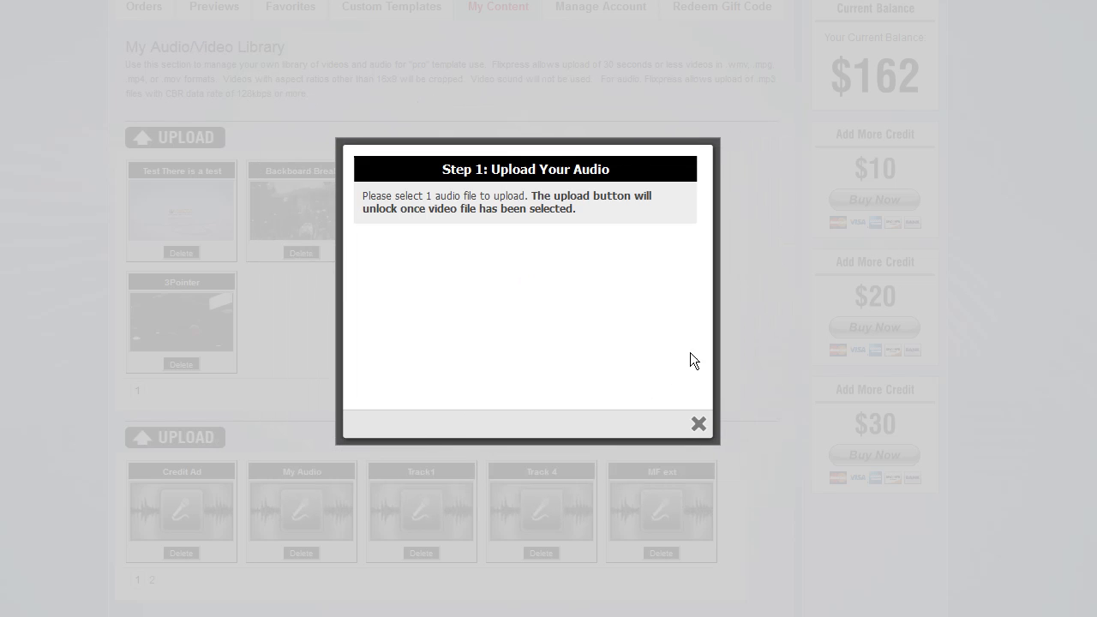
click(698, 423)
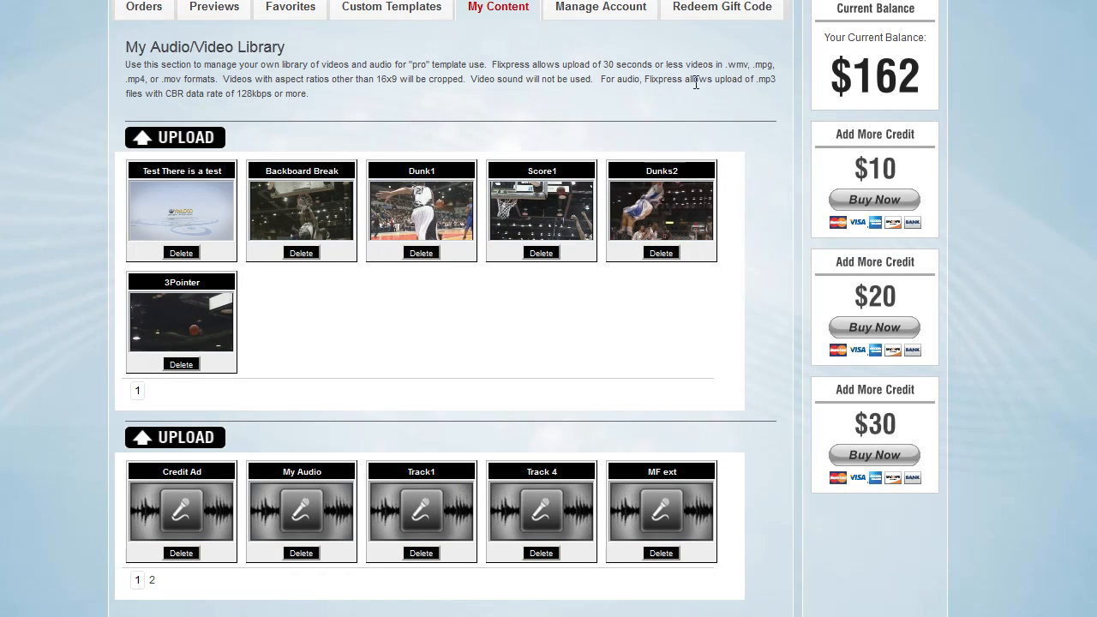
Read the library's upload rules on clip length, file formats and aspect ratio
drag(726, 65, 212, 84)
click(211, 84)
drag(604, 67, 674, 67)
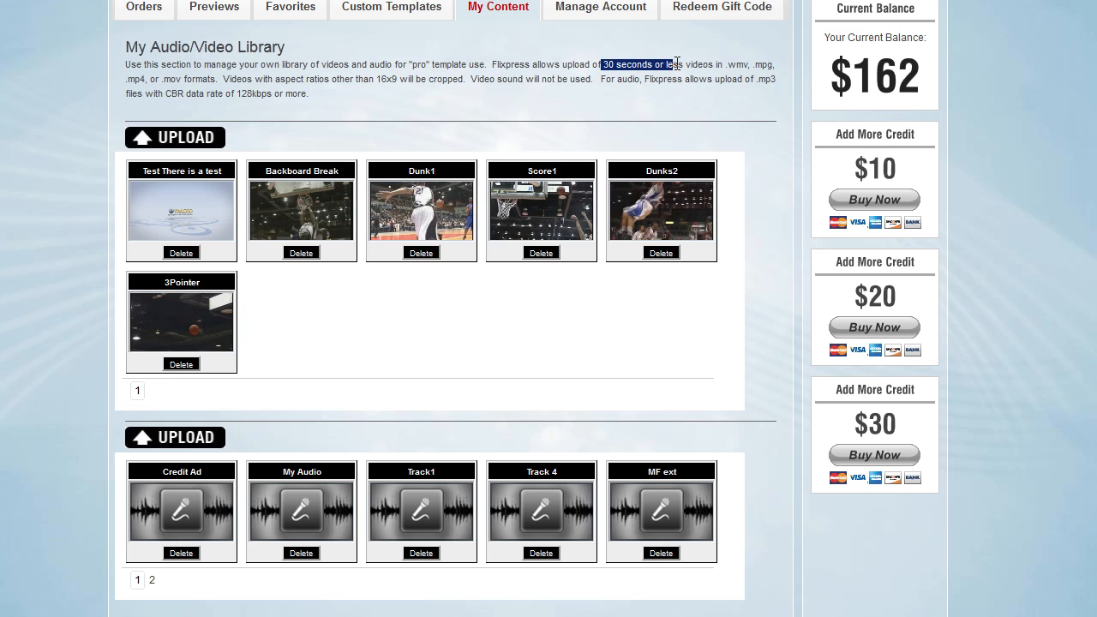
click(673, 67)
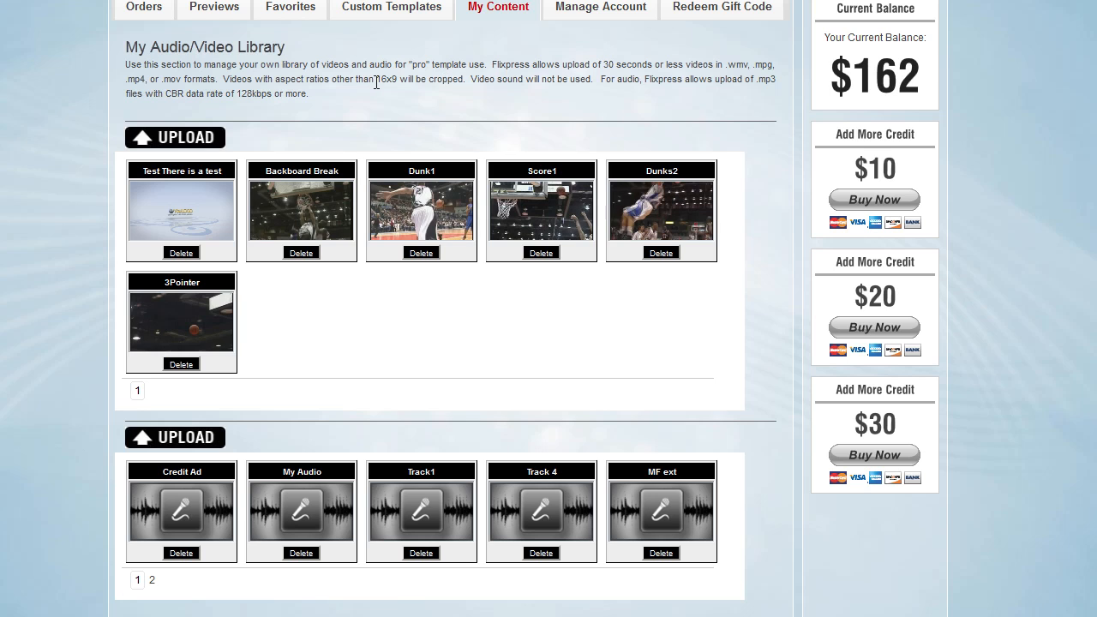
drag(376, 79, 416, 78)
click(415, 78)
double_click(377, 80)
click(478, 114)
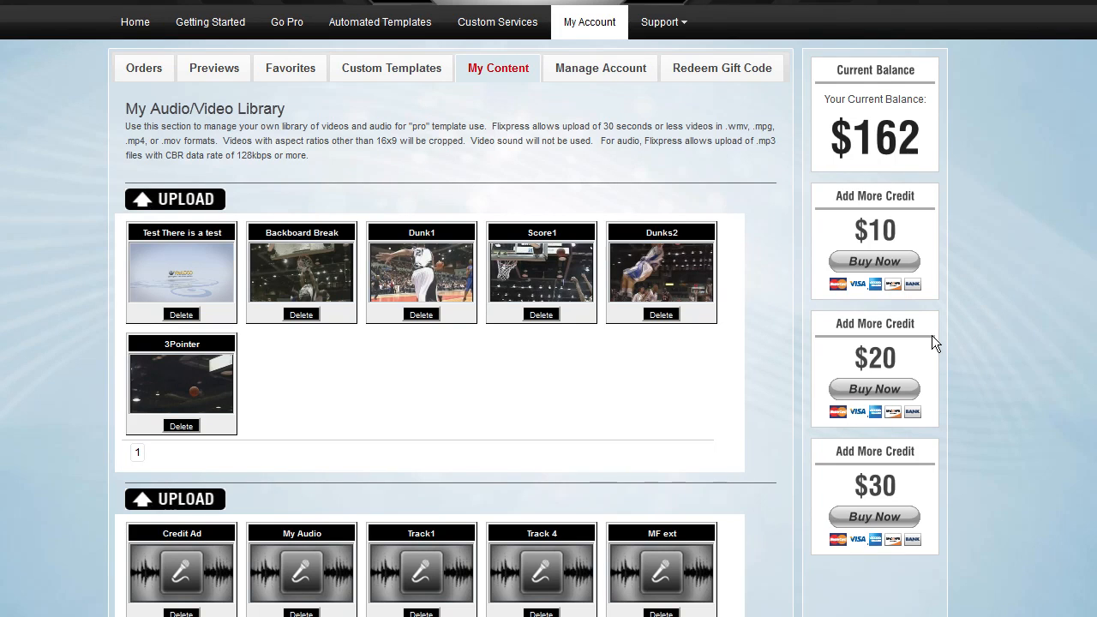
Preview the Lots Of Stuff template among the Automated Templates and close the preview
scroll(932, 335, down, 1)
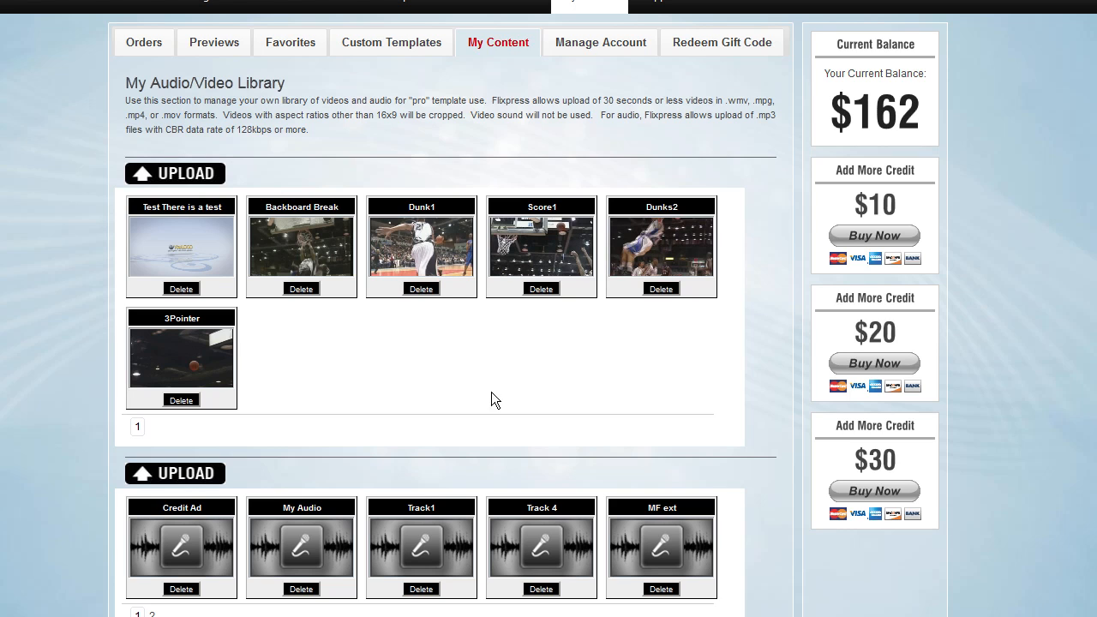
scroll(491, 401, up, 1)
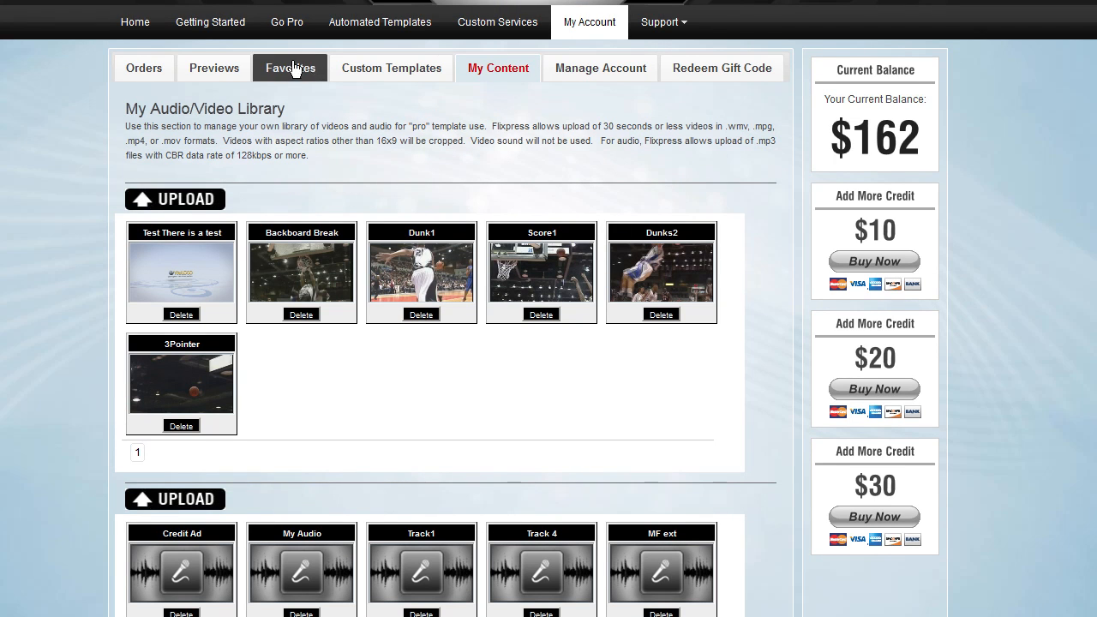
click(382, 33)
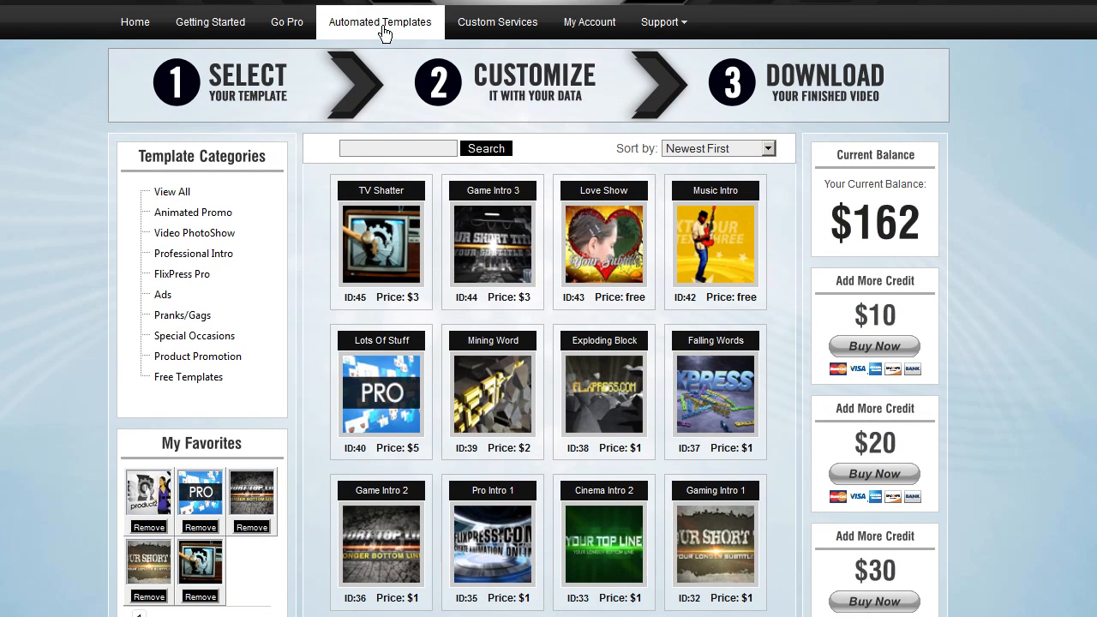
click(365, 406)
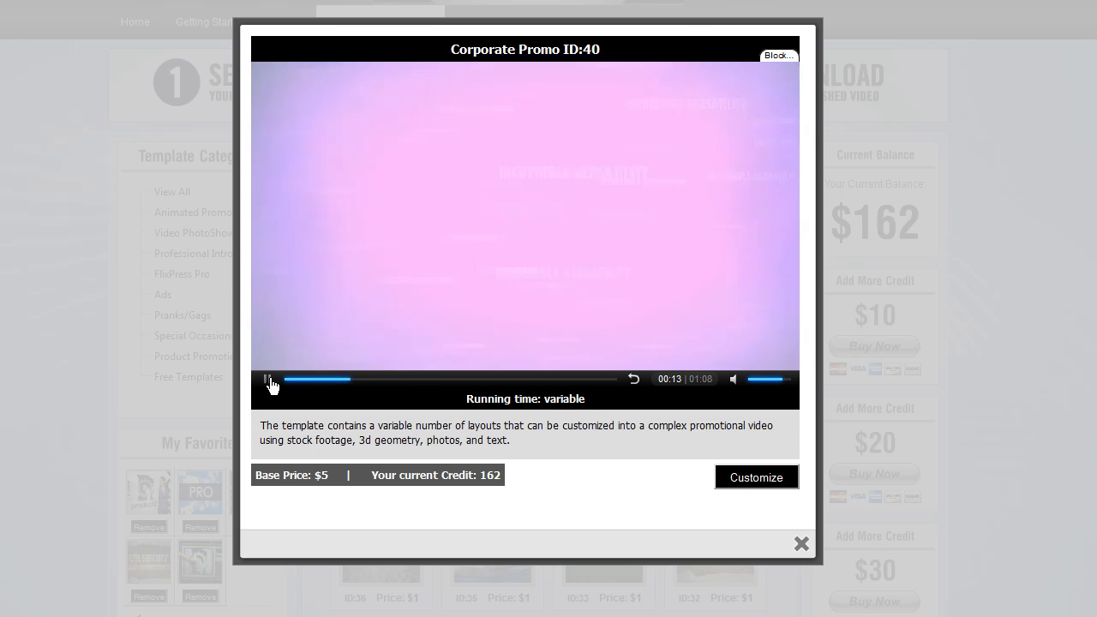
click(268, 380)
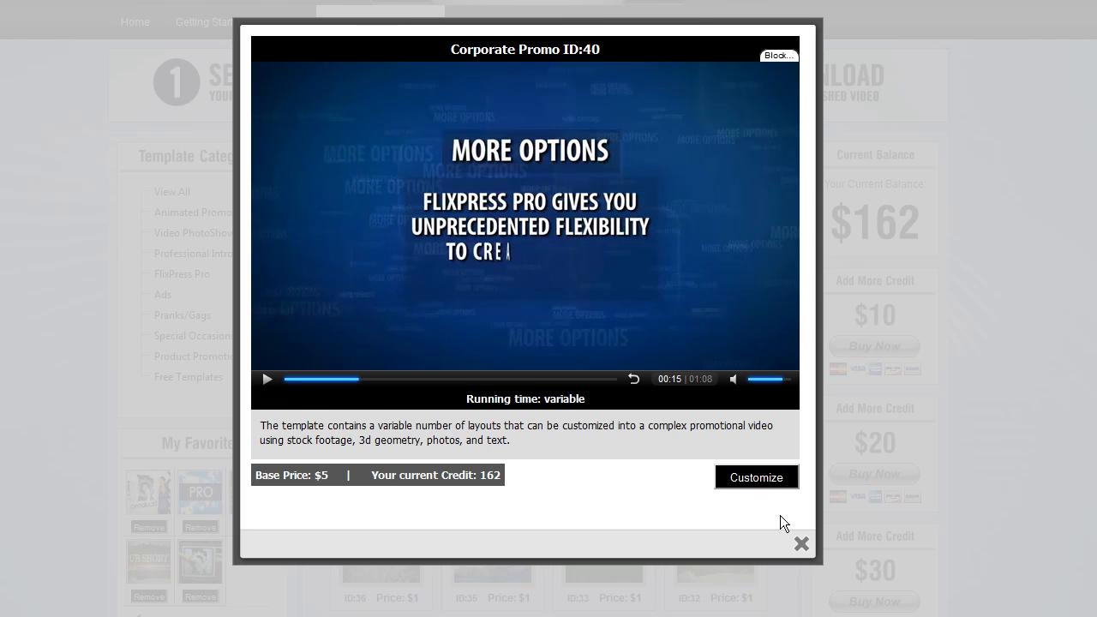
click(801, 543)
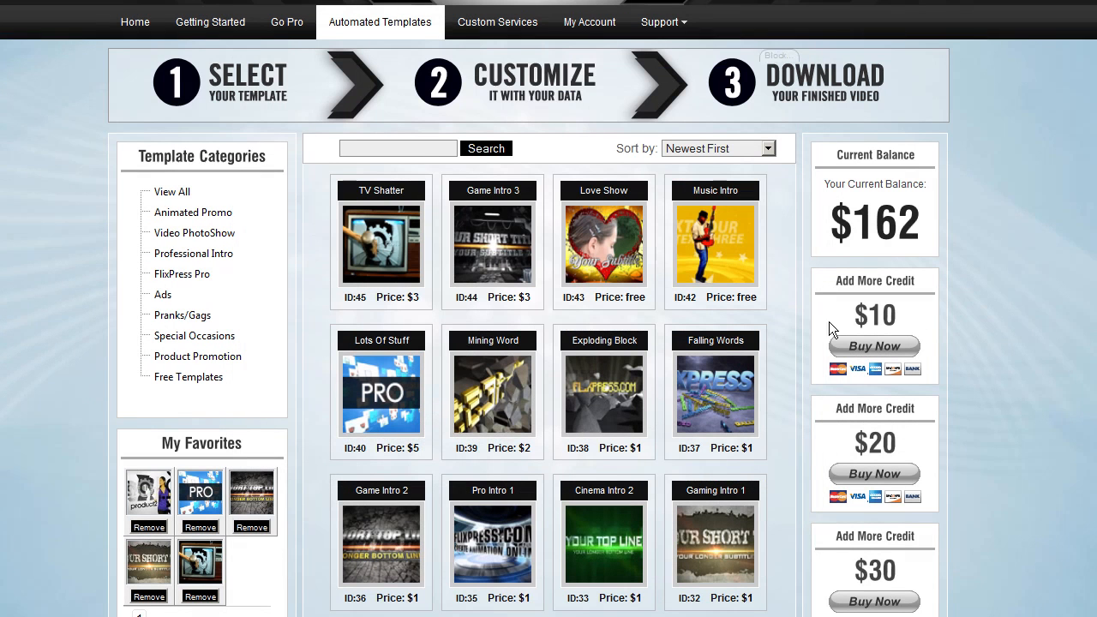
Filter templates by the FlixPress Pro category and preview the Lots Of Stuff template and its base price
click(178, 273)
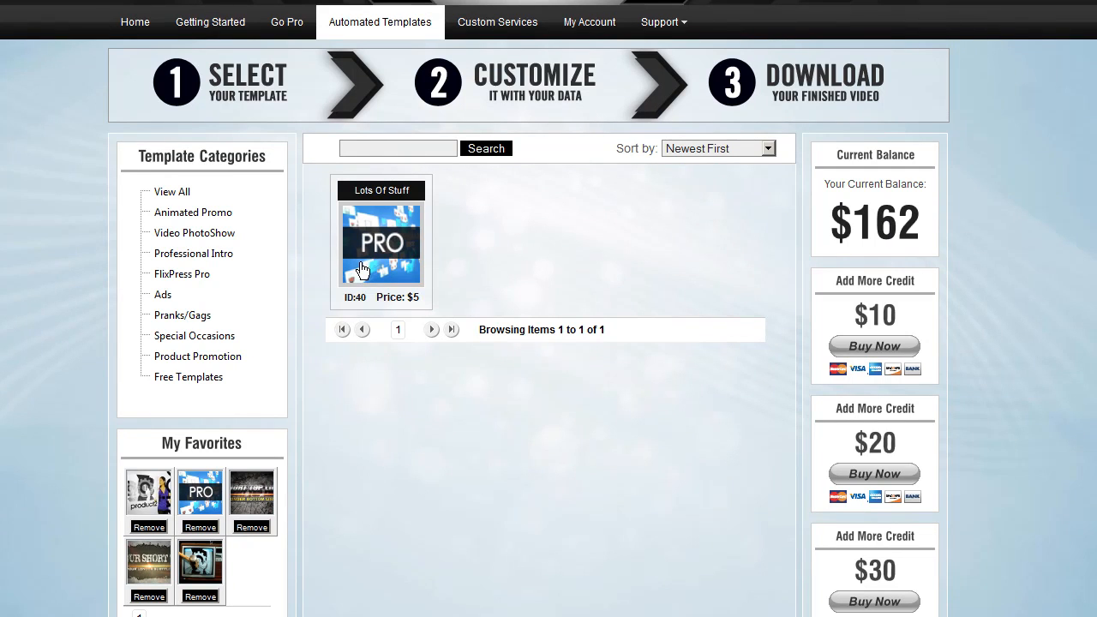
click(377, 266)
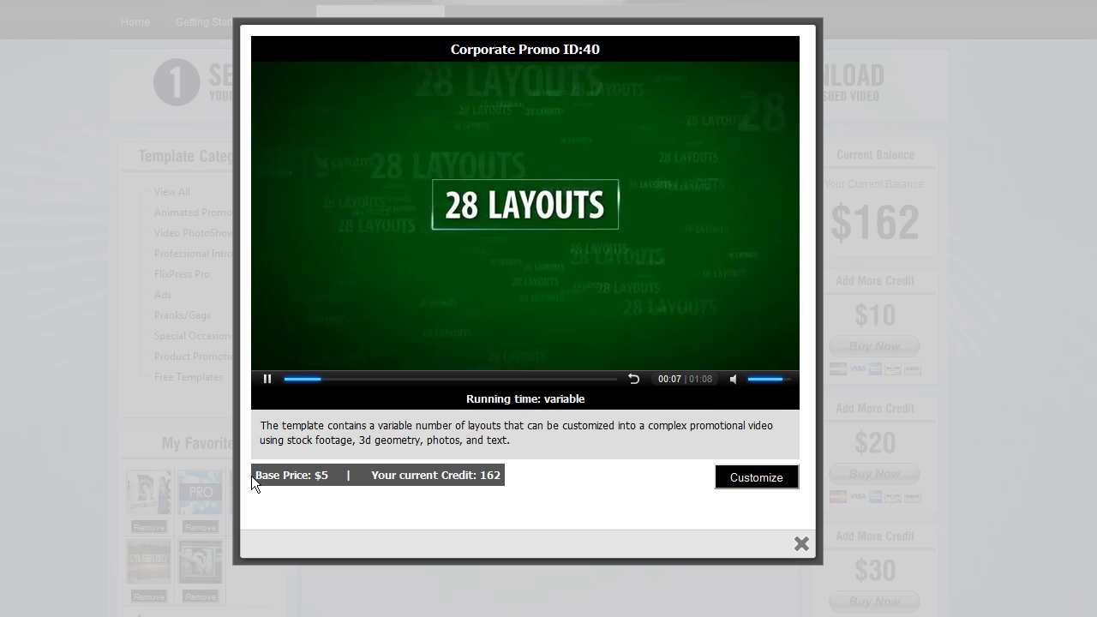
drag(335, 479, 270, 420)
click(267, 379)
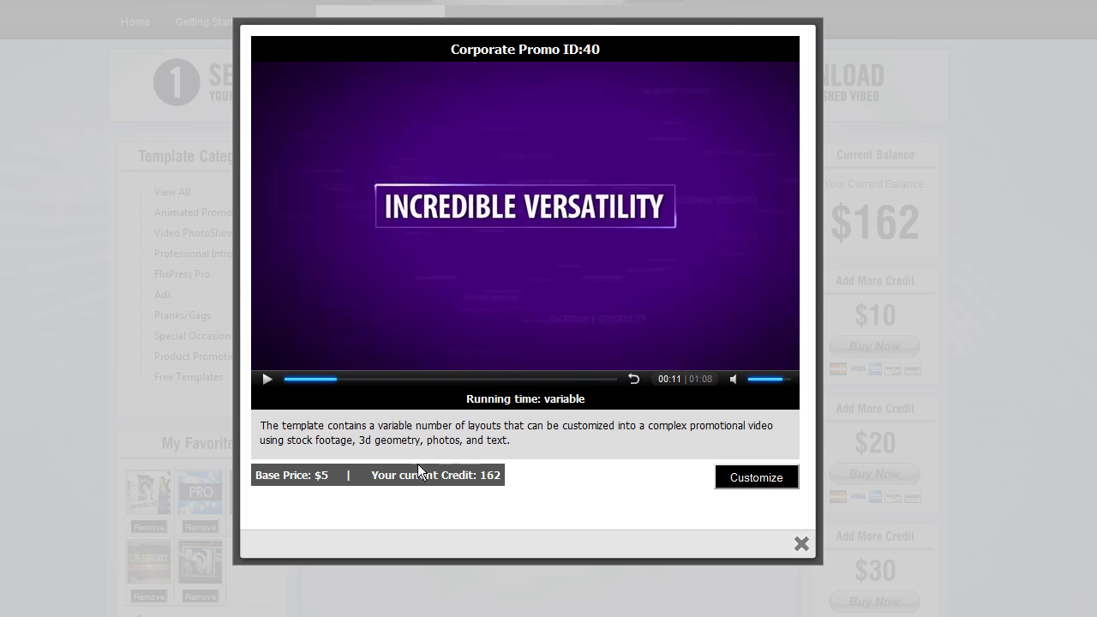
double_click(310, 478)
drag(329, 477, 303, 480)
click(303, 483)
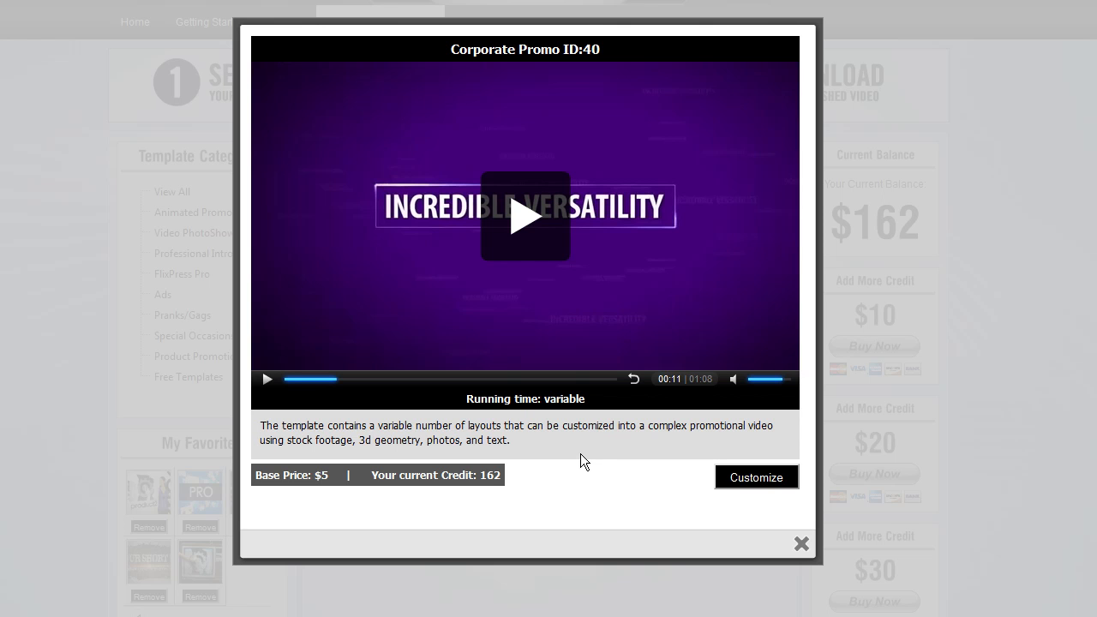
Start customizing the template, agree to the terms and continue
click(753, 476)
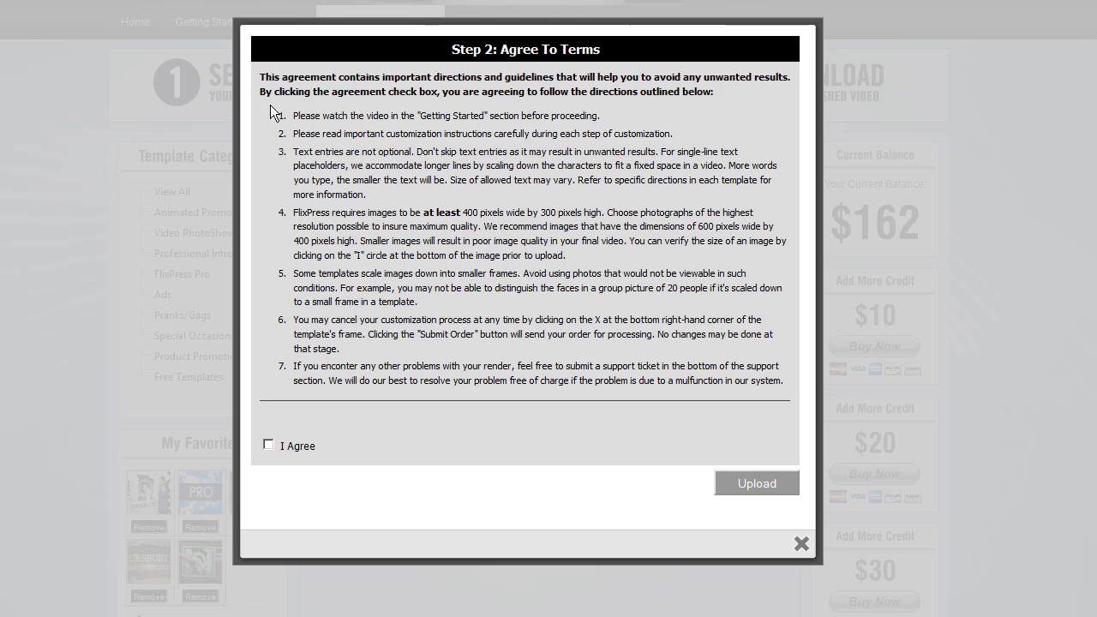
drag(259, 76, 444, 289)
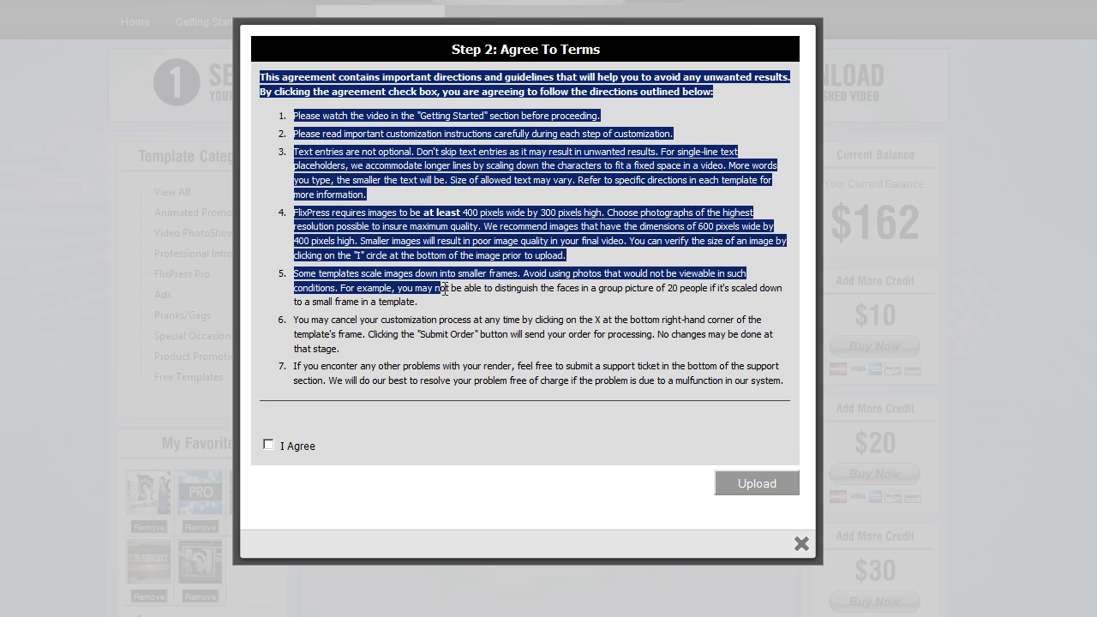
click(444, 289)
click(268, 446)
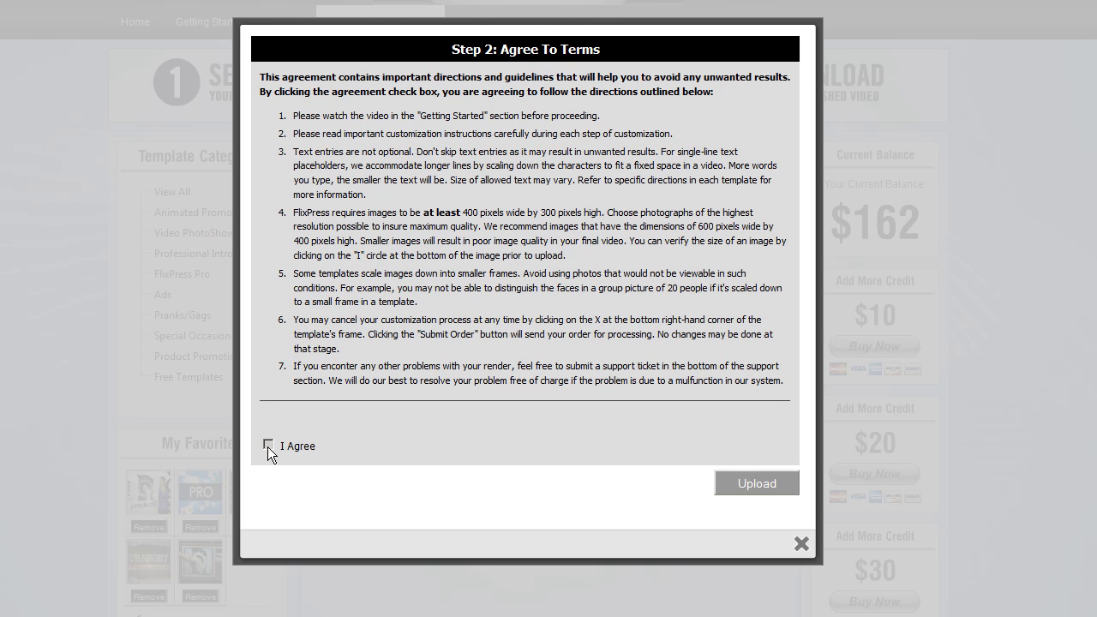
click(754, 480)
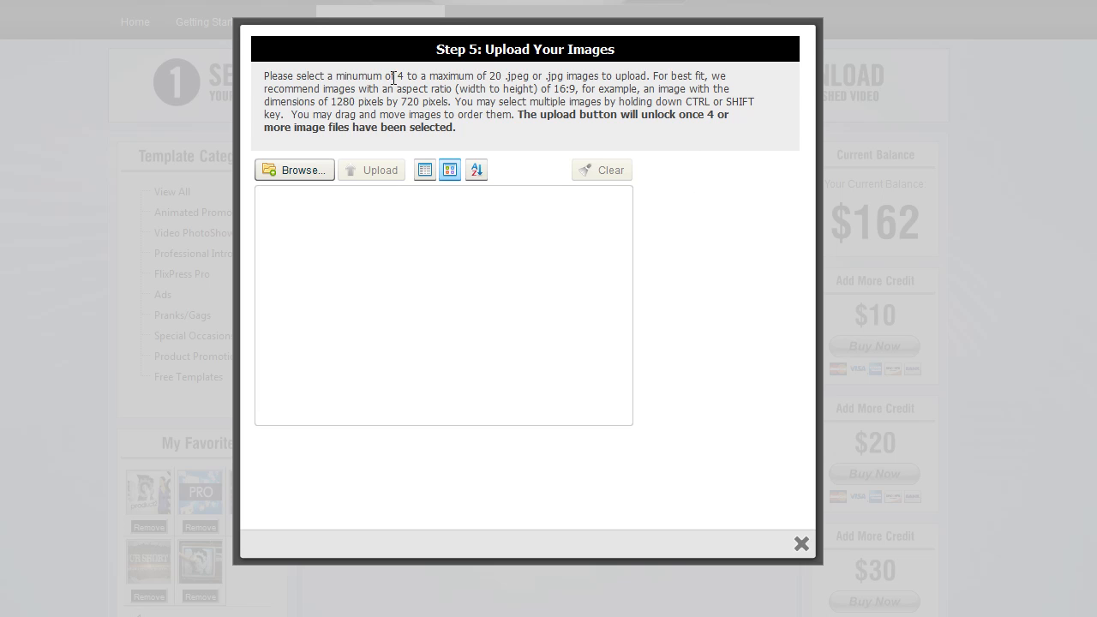
Select the five images Flixpress1, fp, girl_fingers, people and speed from the Flixpress folder for upload
drag(394, 78, 512, 80)
click(513, 83)
double_click(401, 76)
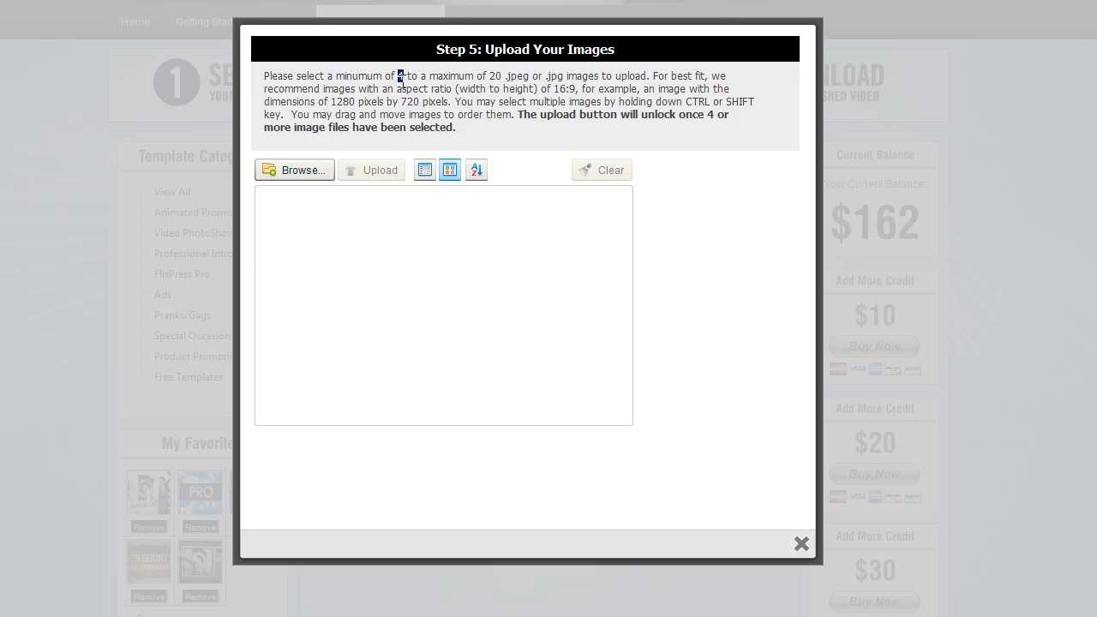
double_click(495, 76)
click(312, 171)
click(304, 217)
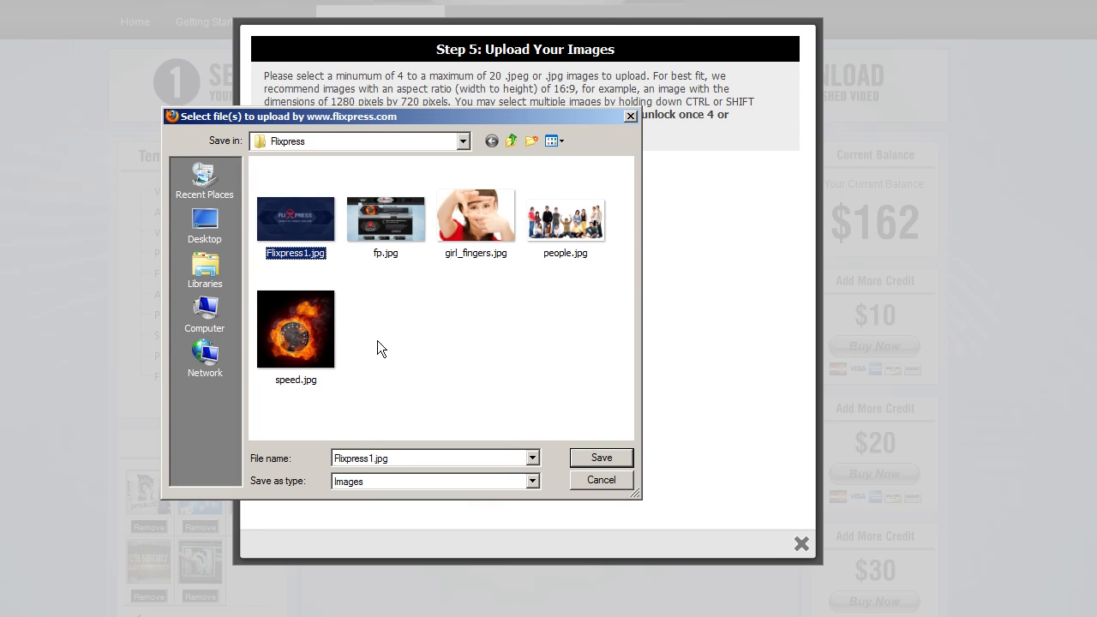
shift+click(317, 338)
click(620, 456)
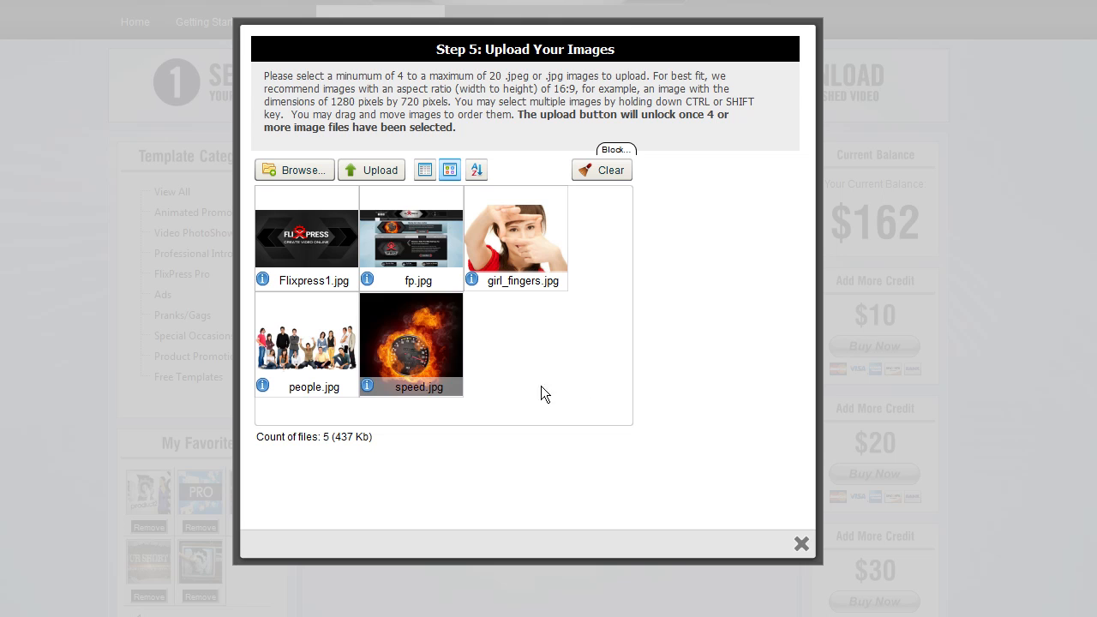
Upload the selected images and keep the default crop for the first two images
click(384, 169)
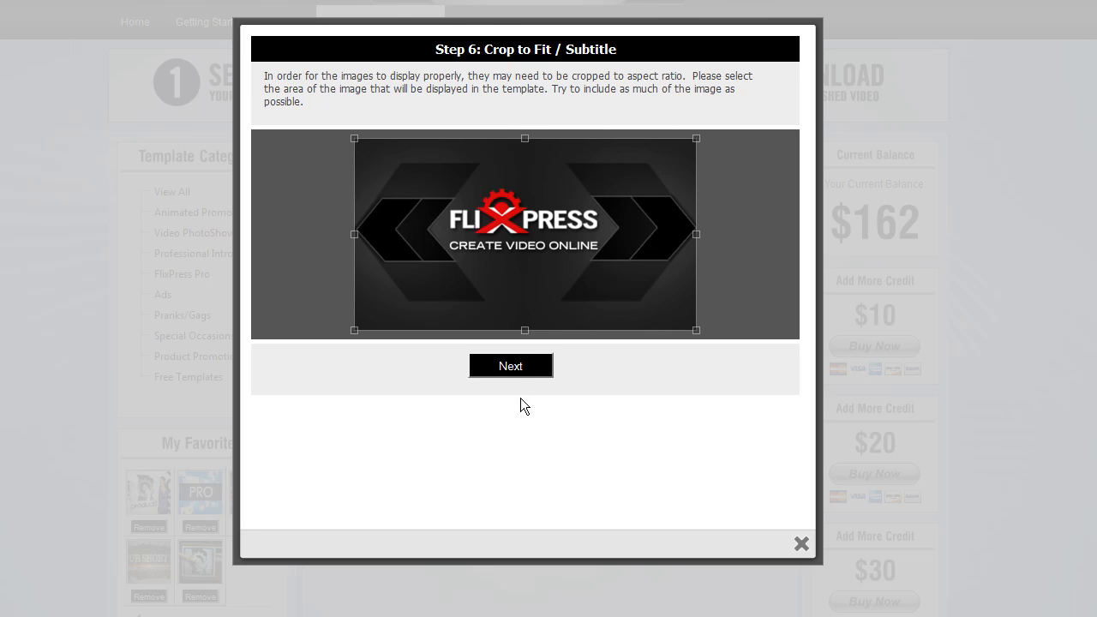
click(516, 371)
click(516, 371)
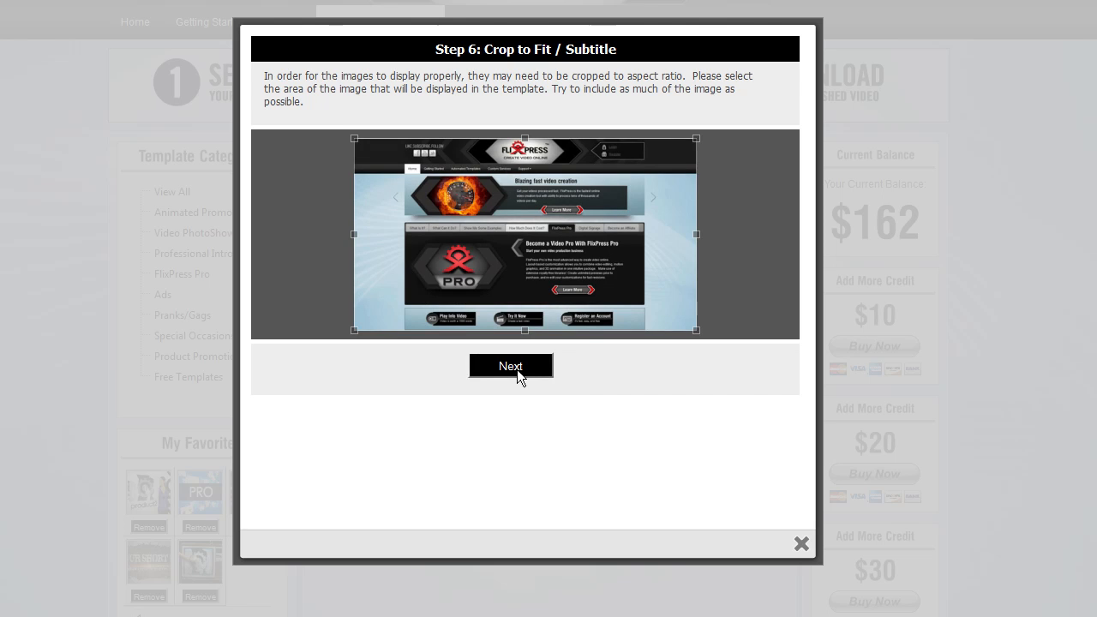
Adjust the crop box on the girl_fingers image and accept the crops for the people and speed images
mouse_move(539, 220)
mouse_down()
mouse_move(534, 267)
mouse_move(534, 238)
mouse_up()
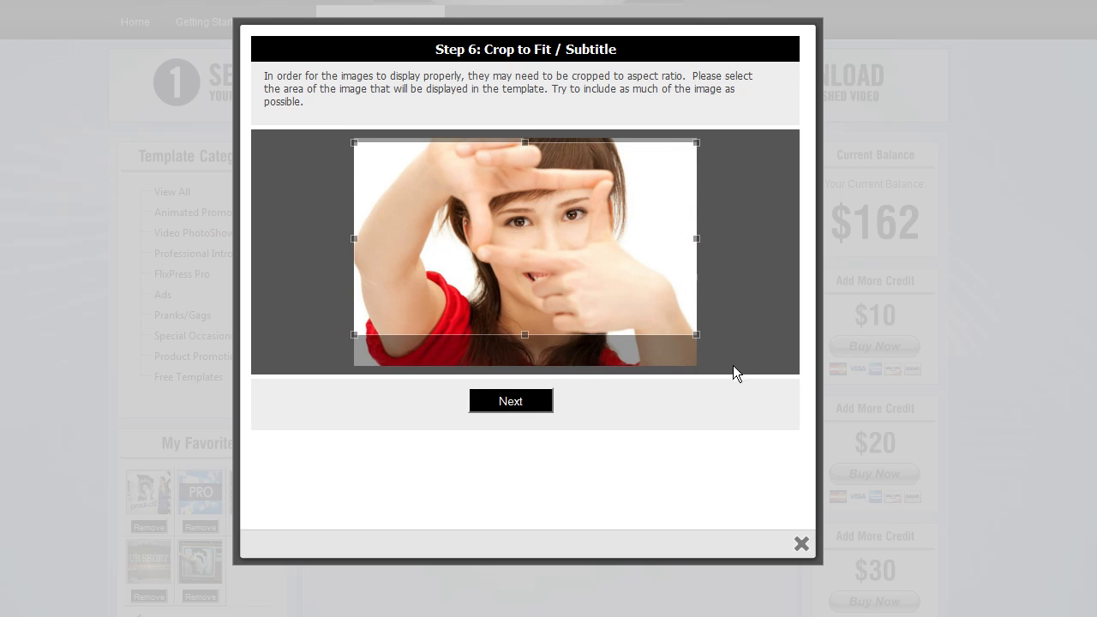
drag(696, 336, 615, 290)
mouse_move(519, 228)
mouse_down()
mouse_move(568, 232)
mouse_move(518, 225)
mouse_up()
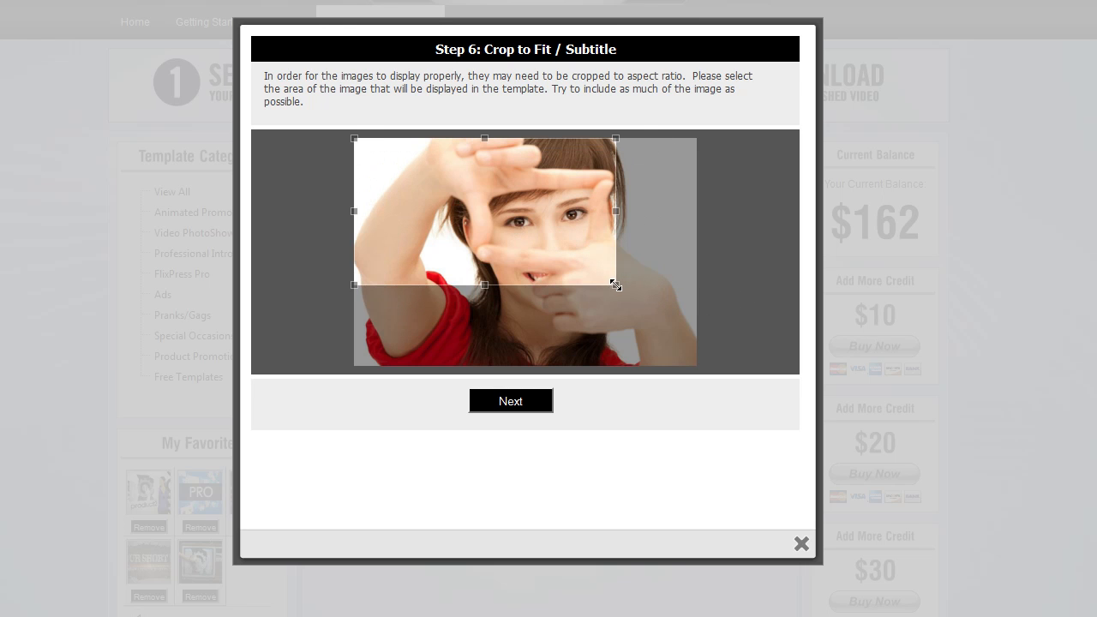
drag(613, 285, 704, 317)
click(528, 402)
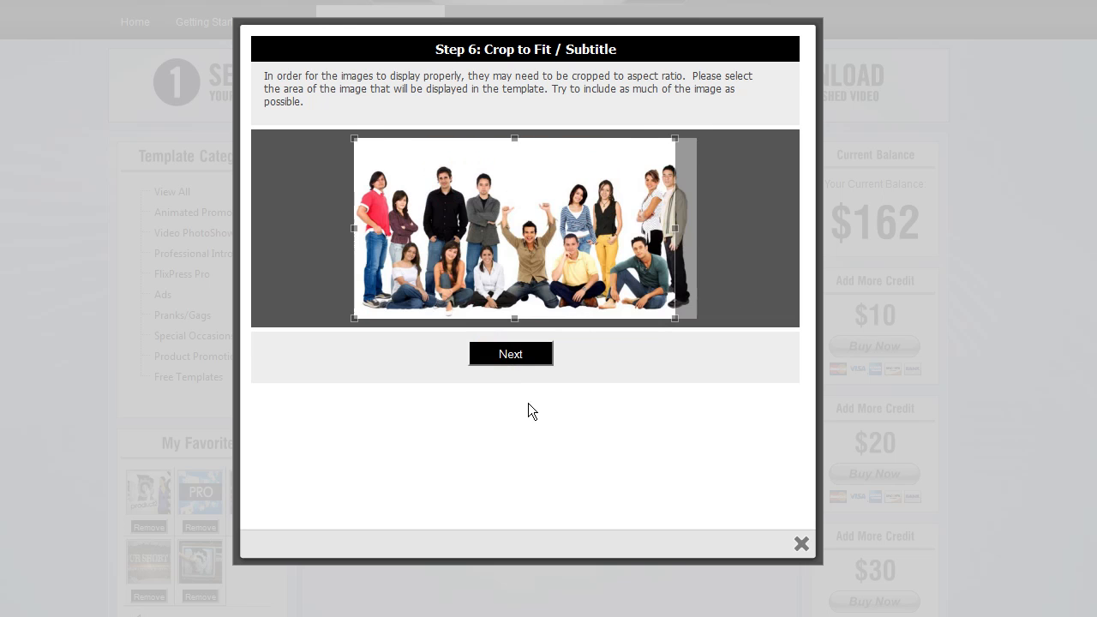
click(520, 358)
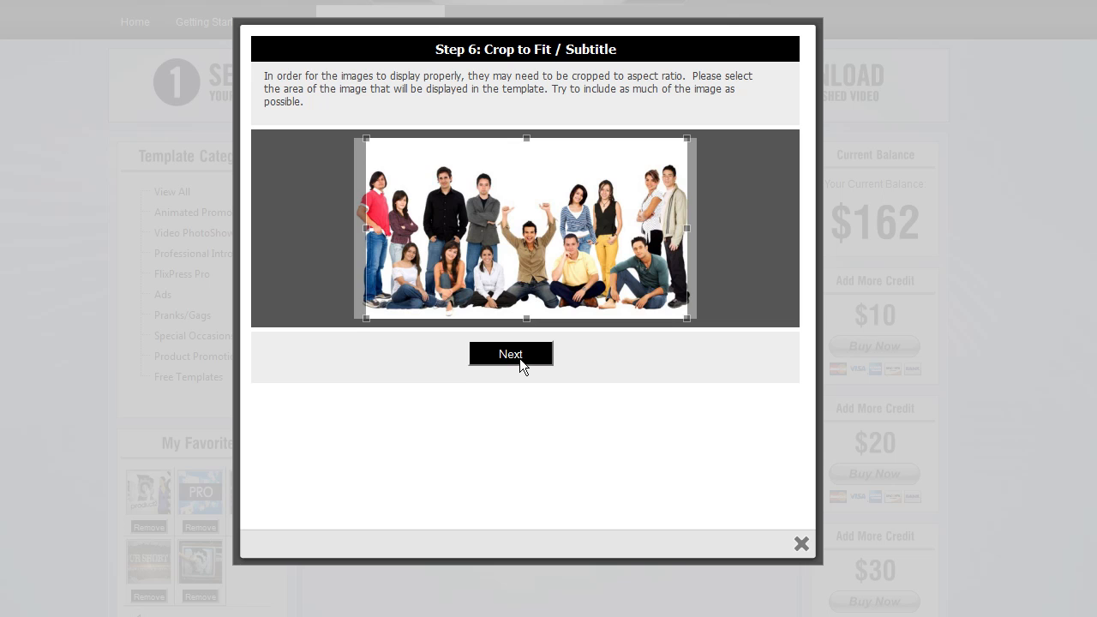
click(518, 430)
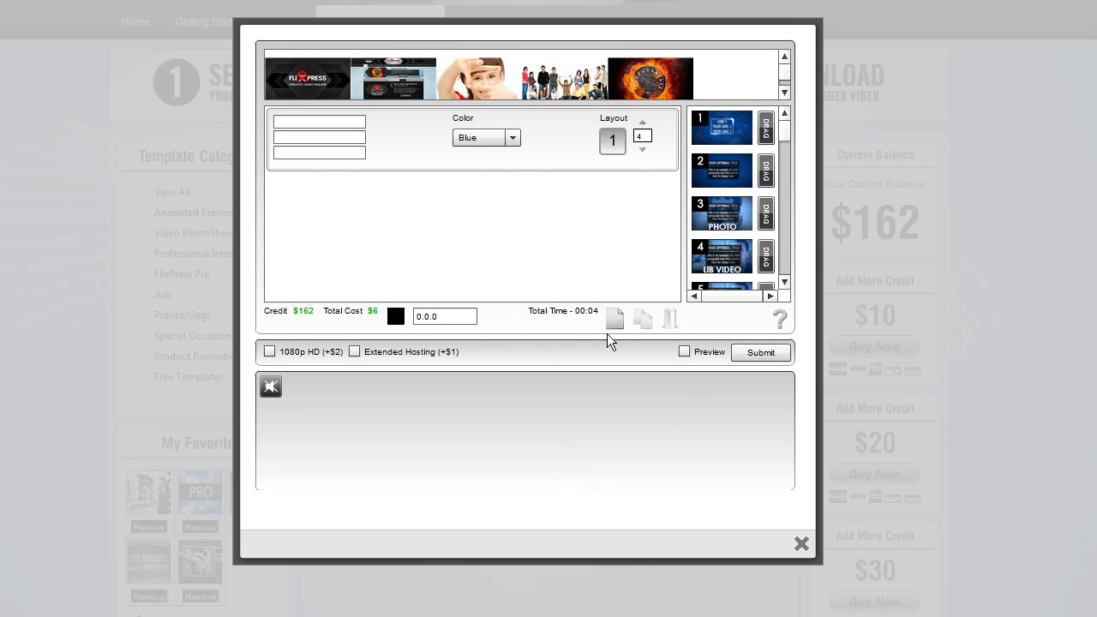
Play and scrub through the multi-layout templates help video, then close it
click(777, 320)
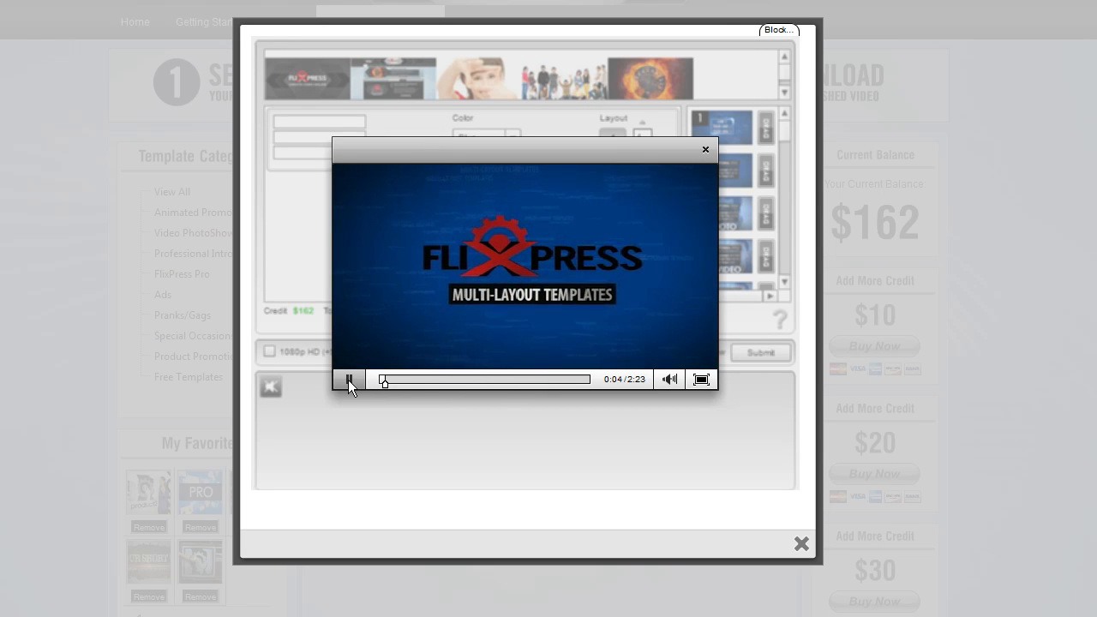
drag(383, 381, 544, 381)
click(349, 379)
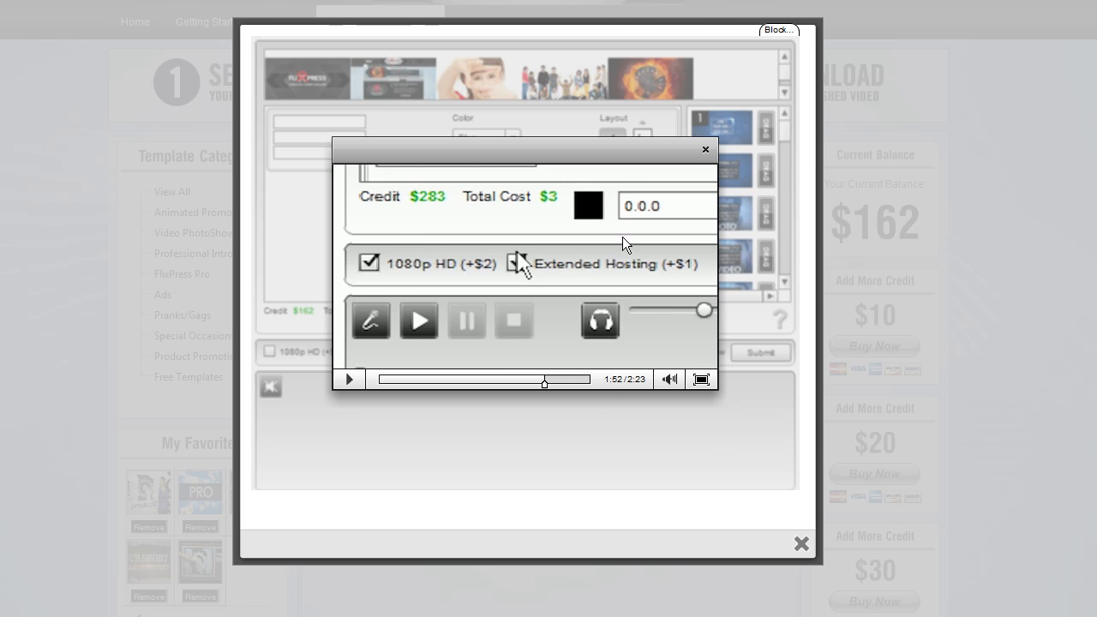
click(705, 150)
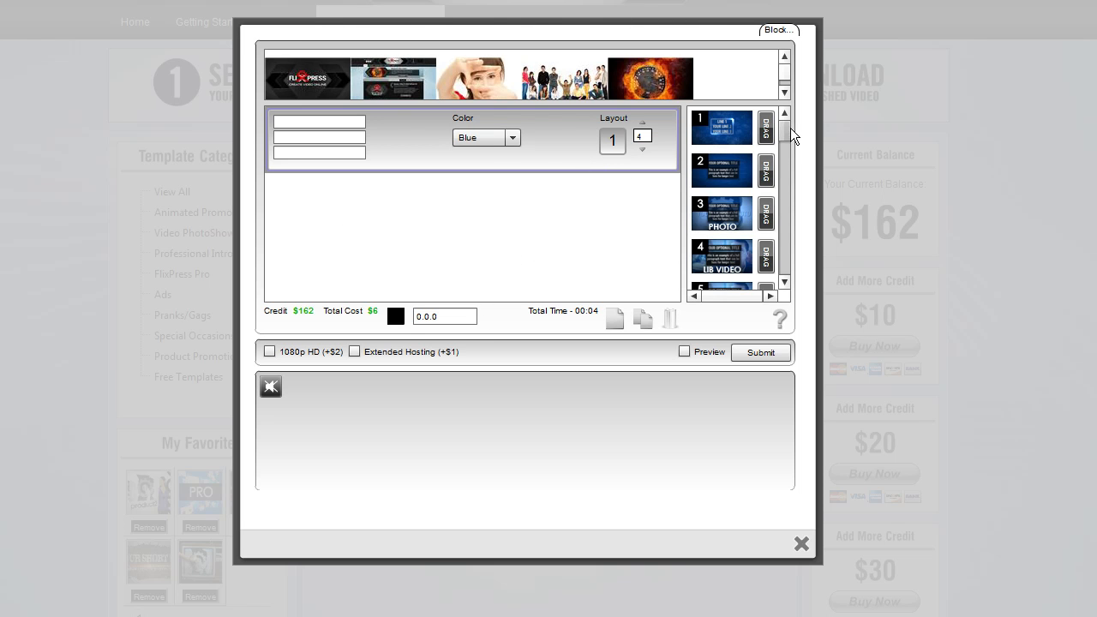
Preview the sample videos of layouts 1, 2 and 4 in the layouts list
scroll(787, 132, down, 1)
drag(787, 148, 781, 124)
click(724, 127)
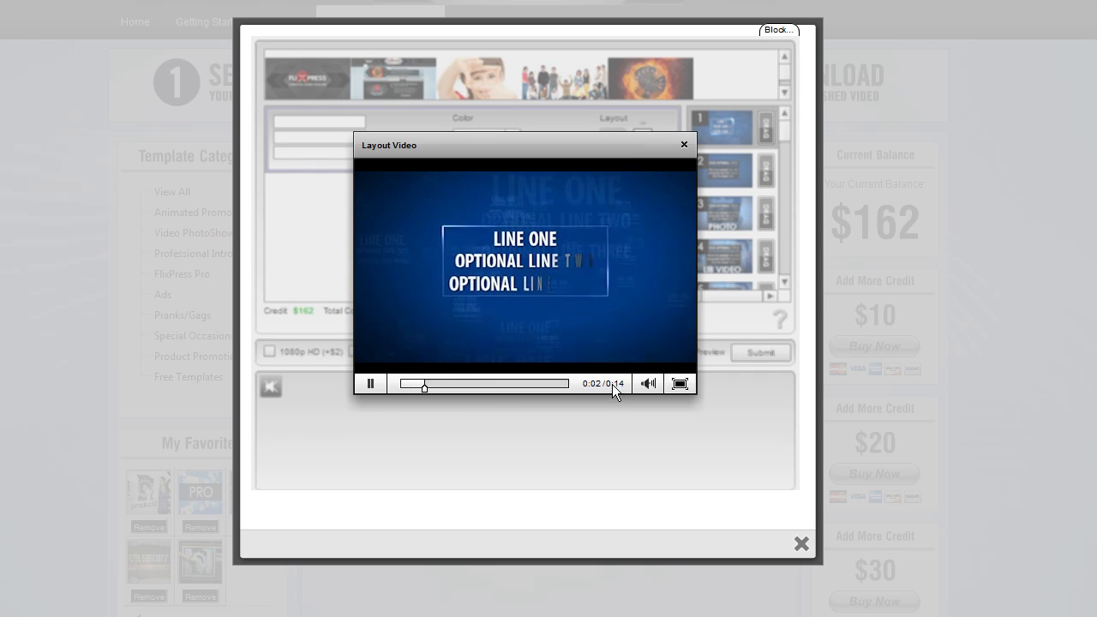
mouse_move(646, 384)
drag(650, 314, 649, 346)
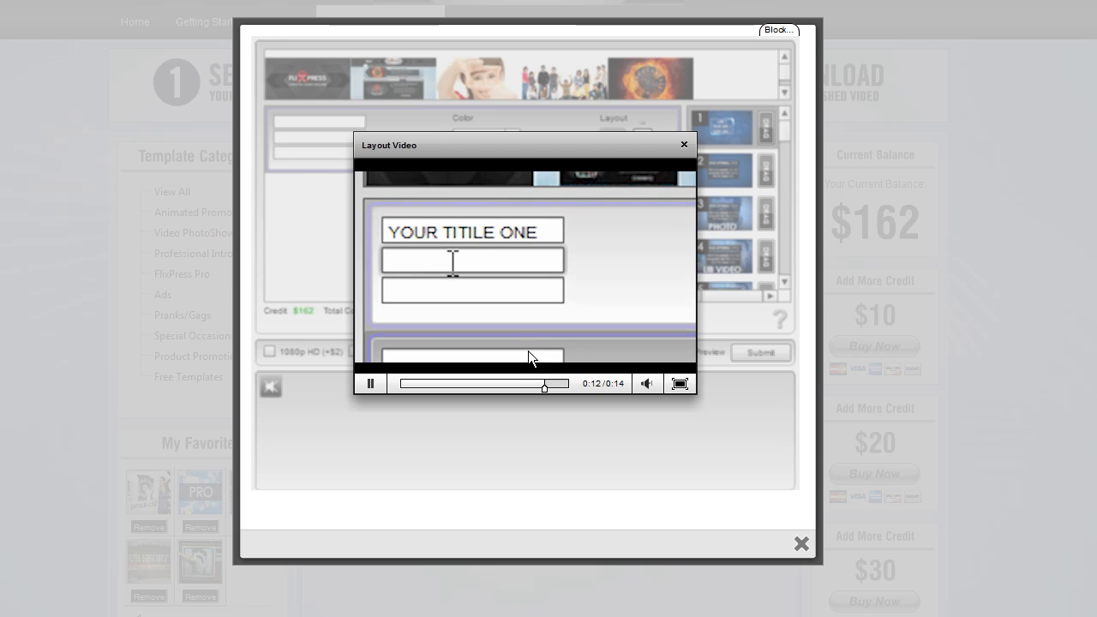
click(407, 384)
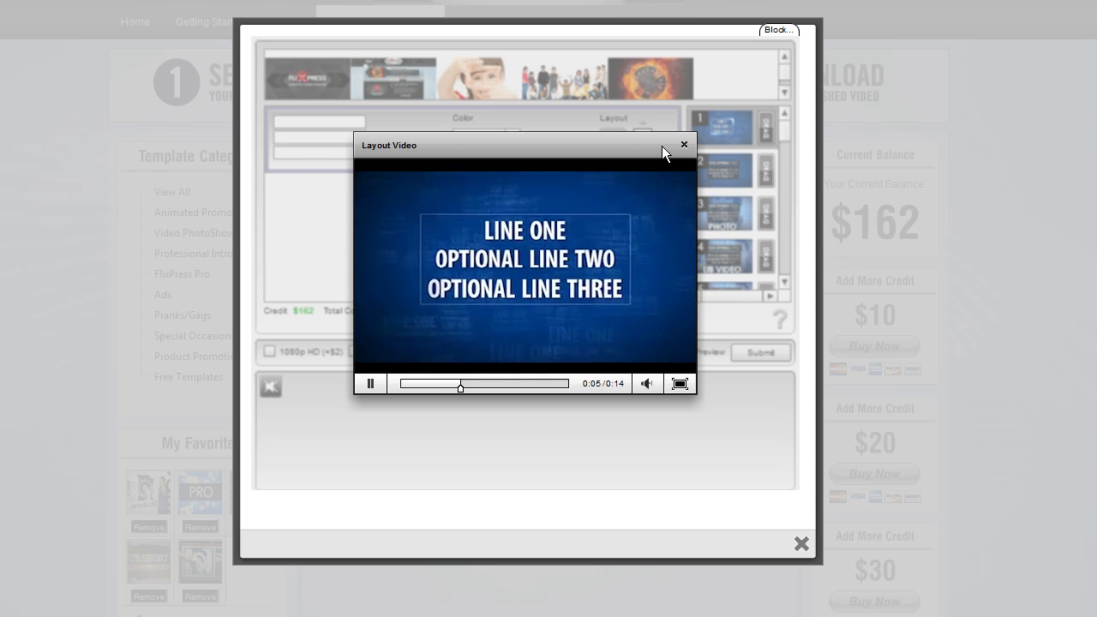
click(684, 144)
click(740, 175)
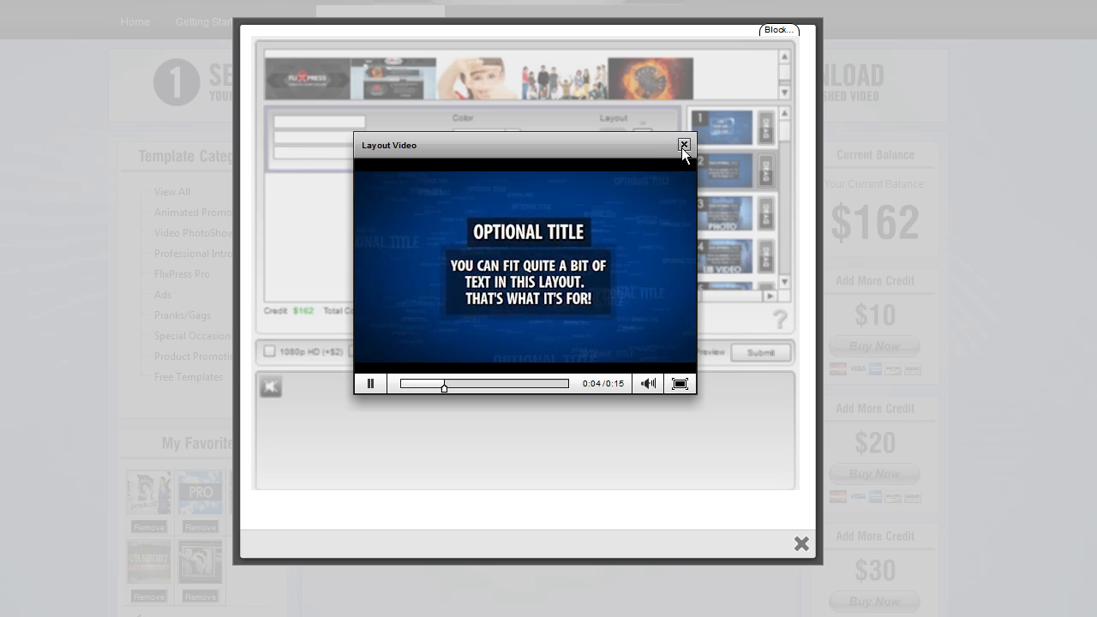
click(683, 144)
scroll(783, 137, down, 3)
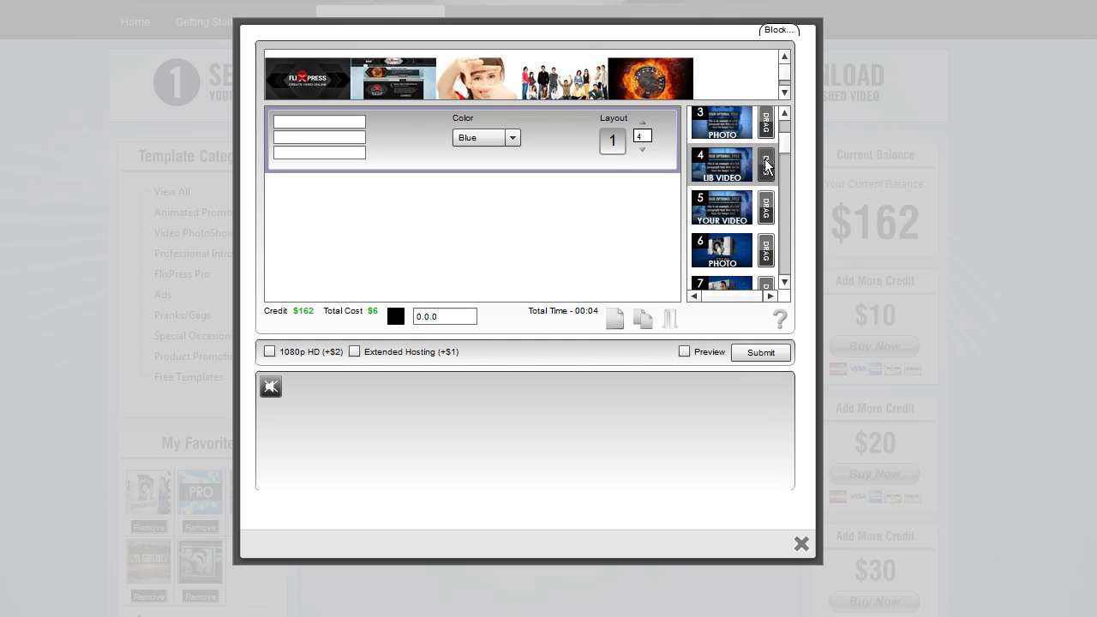
click(729, 160)
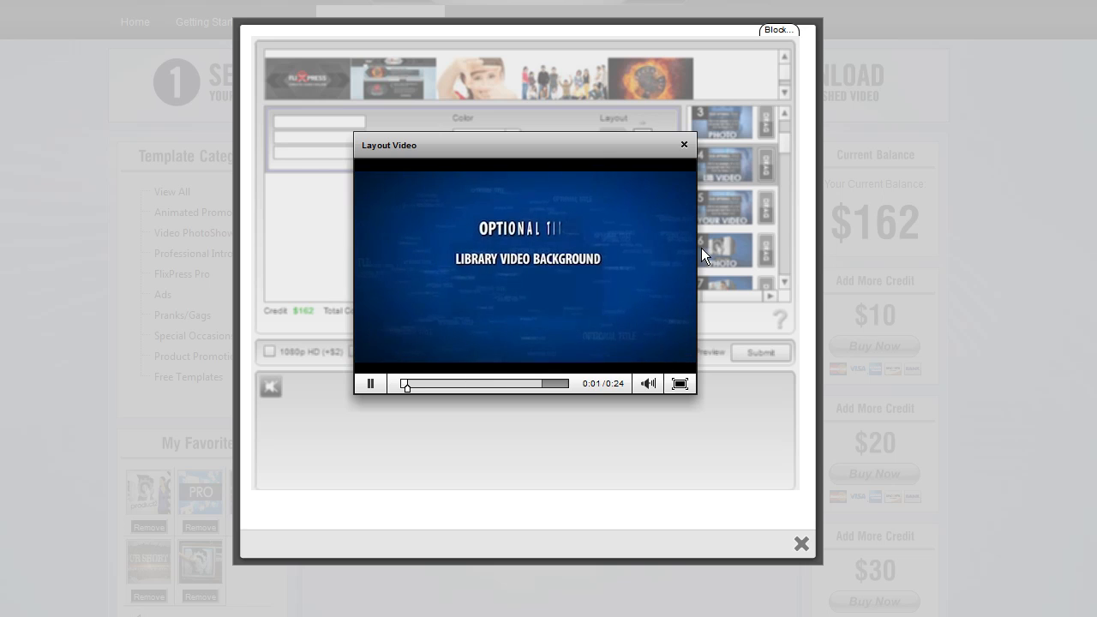
click(683, 146)
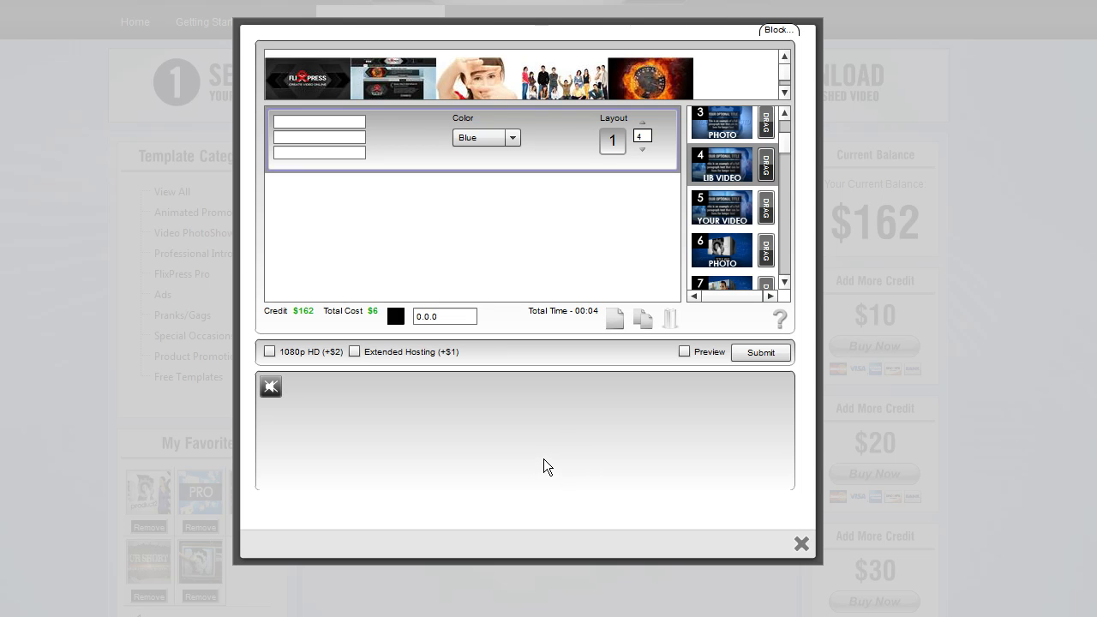
Open the stock audio library and browse the W3k Library folder to the Dance category
click(266, 385)
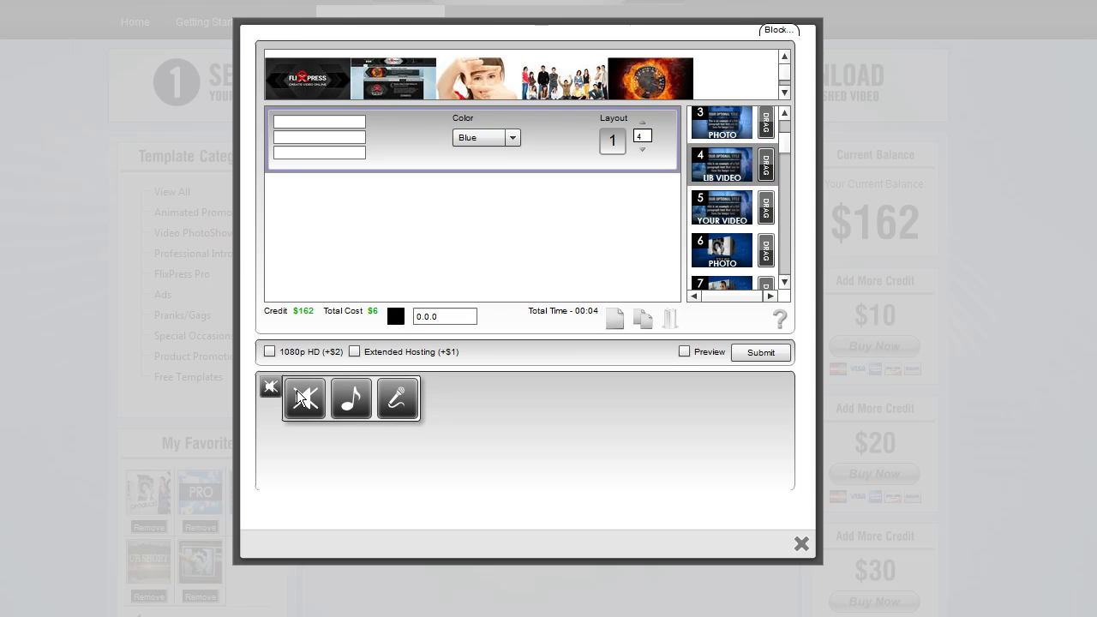
click(350, 401)
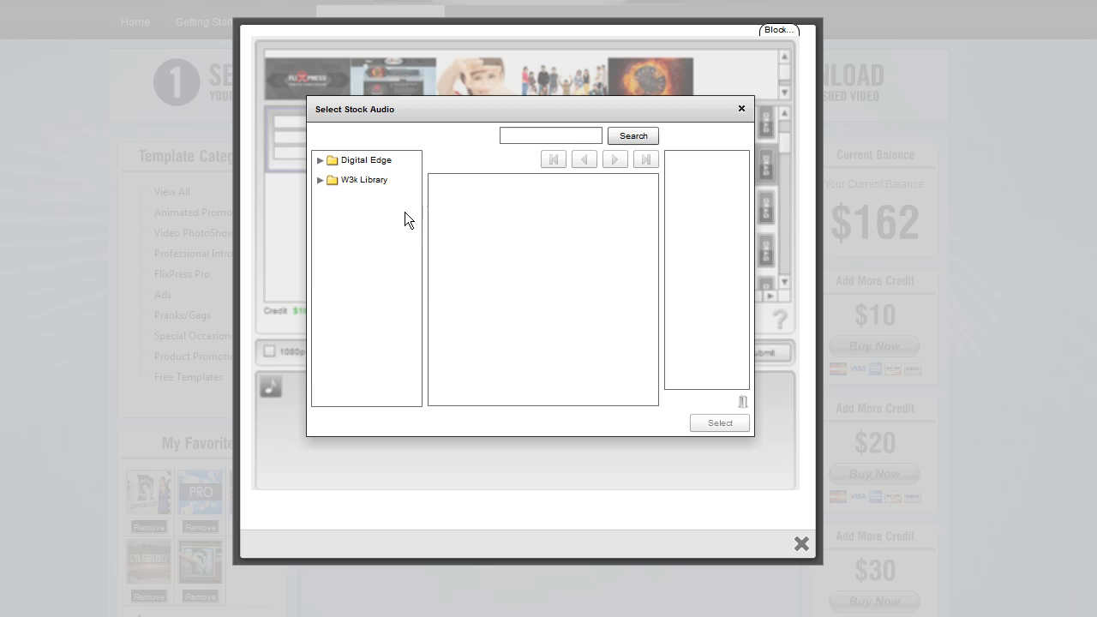
click(319, 178)
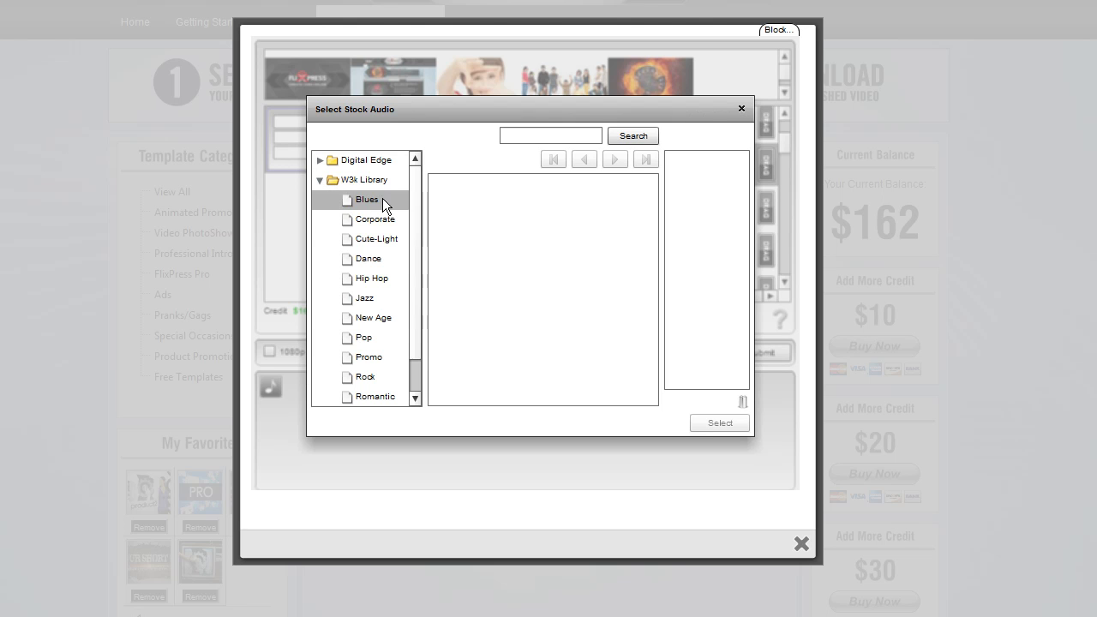
mouse_move(417, 202)
mouse_down()
mouse_move(409, 233)
mouse_move(410, 197)
mouse_up()
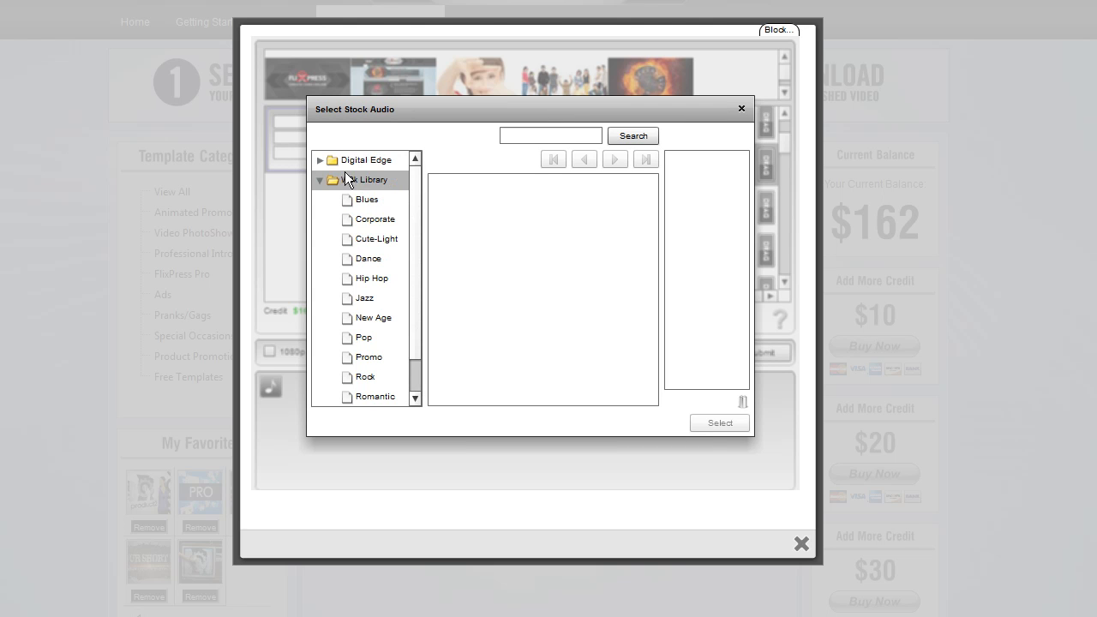
click(319, 162)
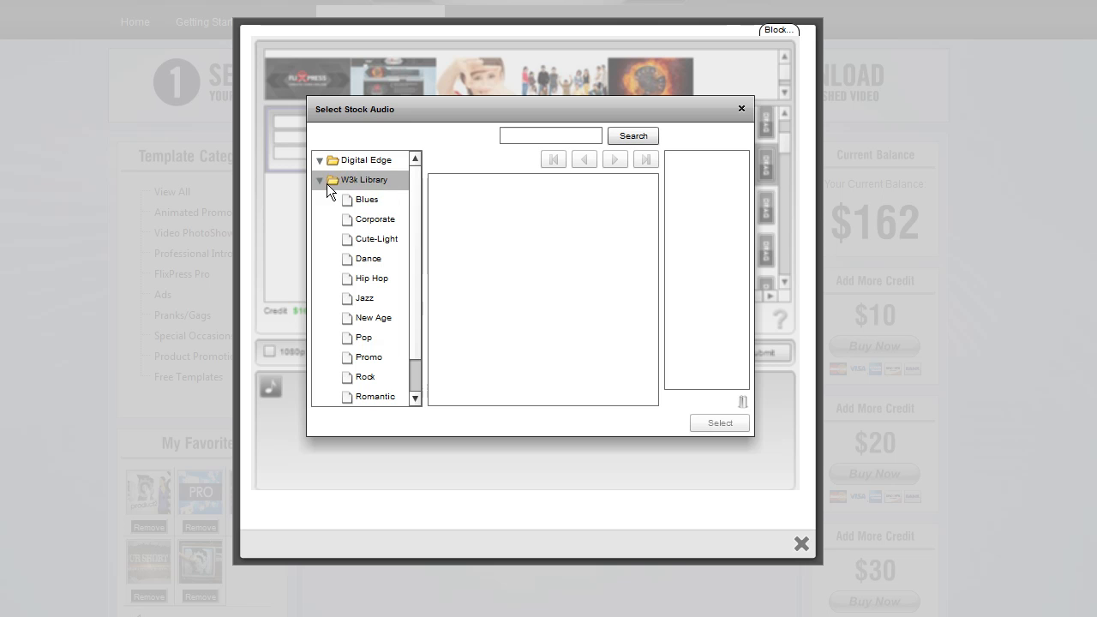
mouse_move(413, 236)
mouse_down()
mouse_move(404, 269)
mouse_move(409, 235)
mouse_move(408, 250)
mouse_up()
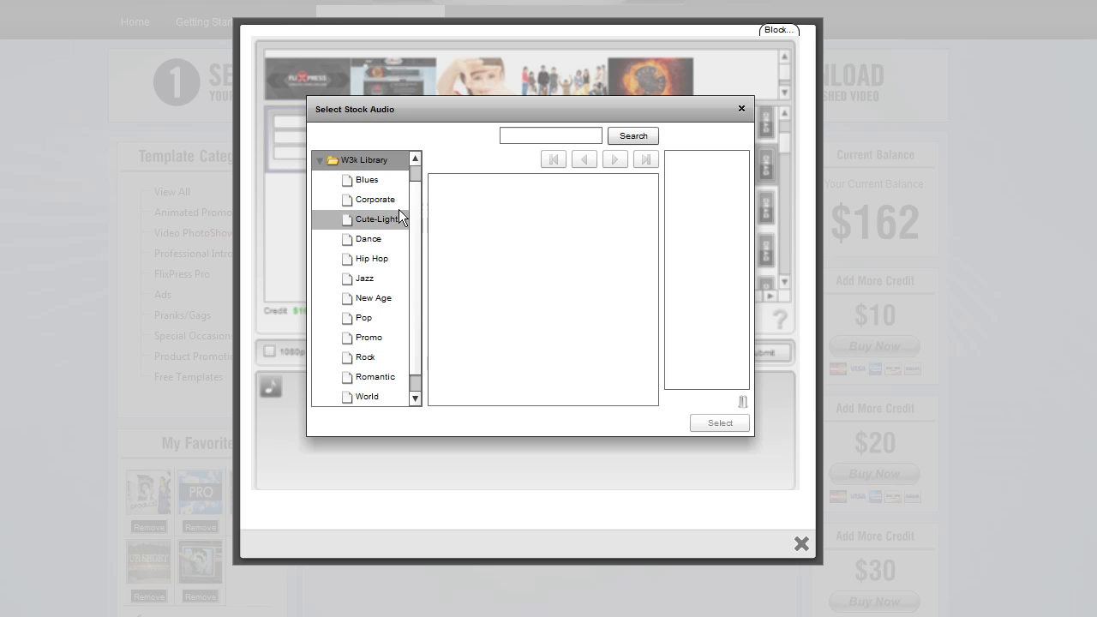
drag(410, 221, 414, 199)
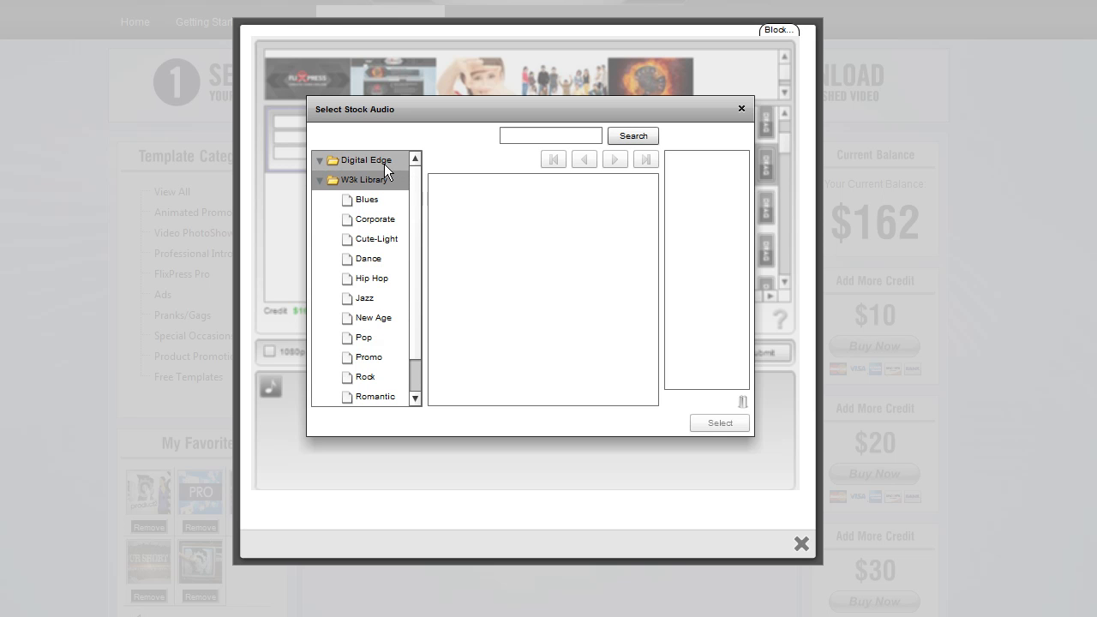
mouse_move(420, 213)
mouse_down()
mouse_move(415, 231)
mouse_move(414, 220)
mouse_up()
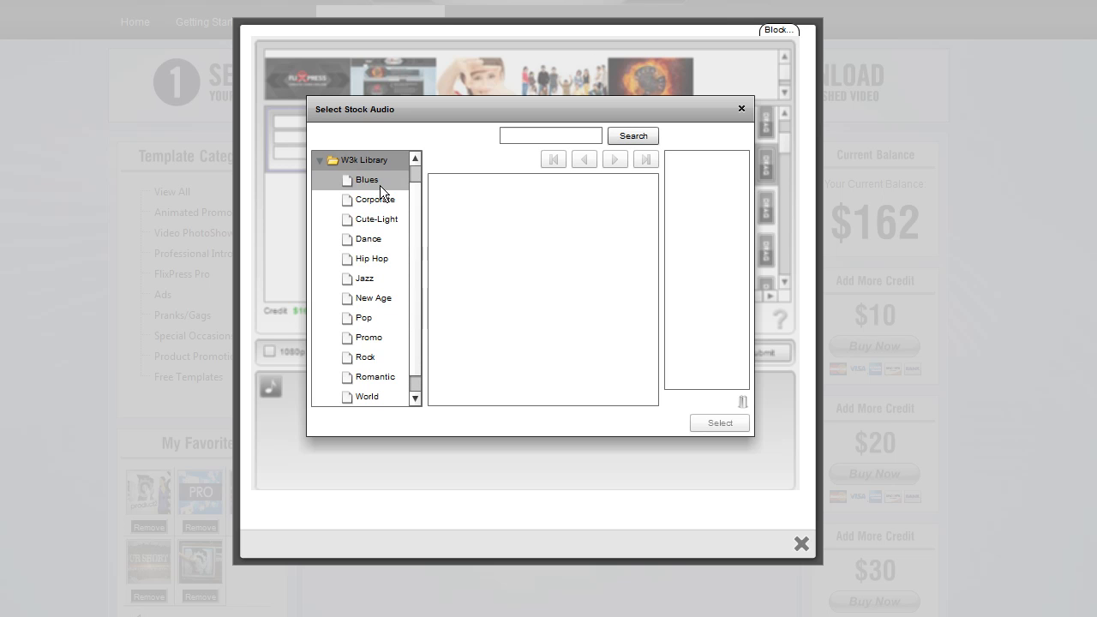
click(377, 180)
click(381, 199)
click(379, 239)
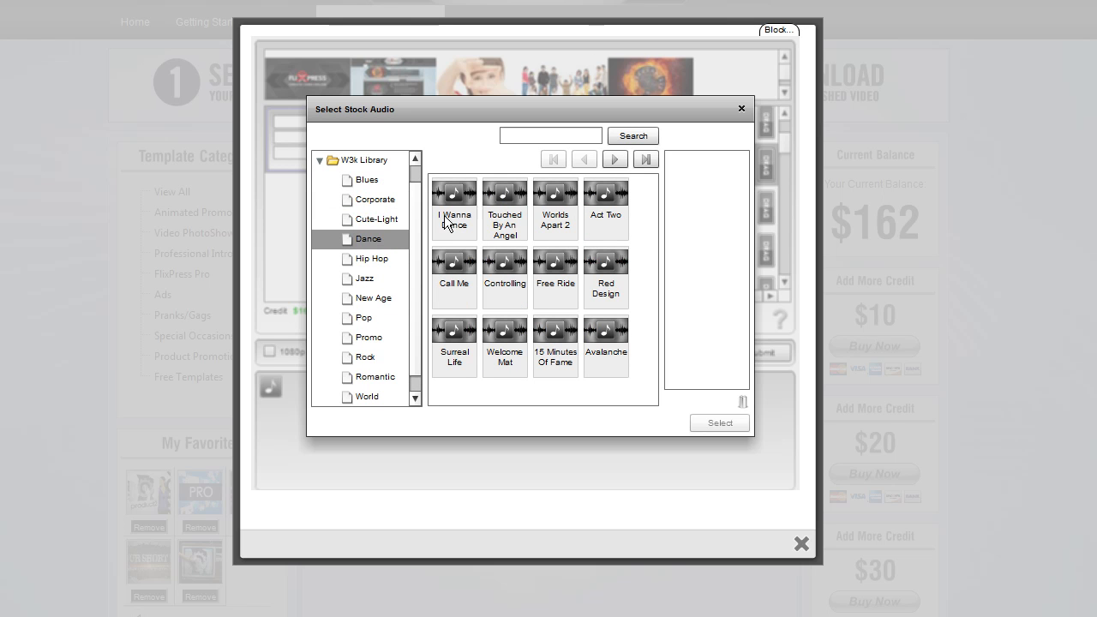
Search the stock audio for energy and preview the Baddest and Take This Higher tracks
click(563, 137)
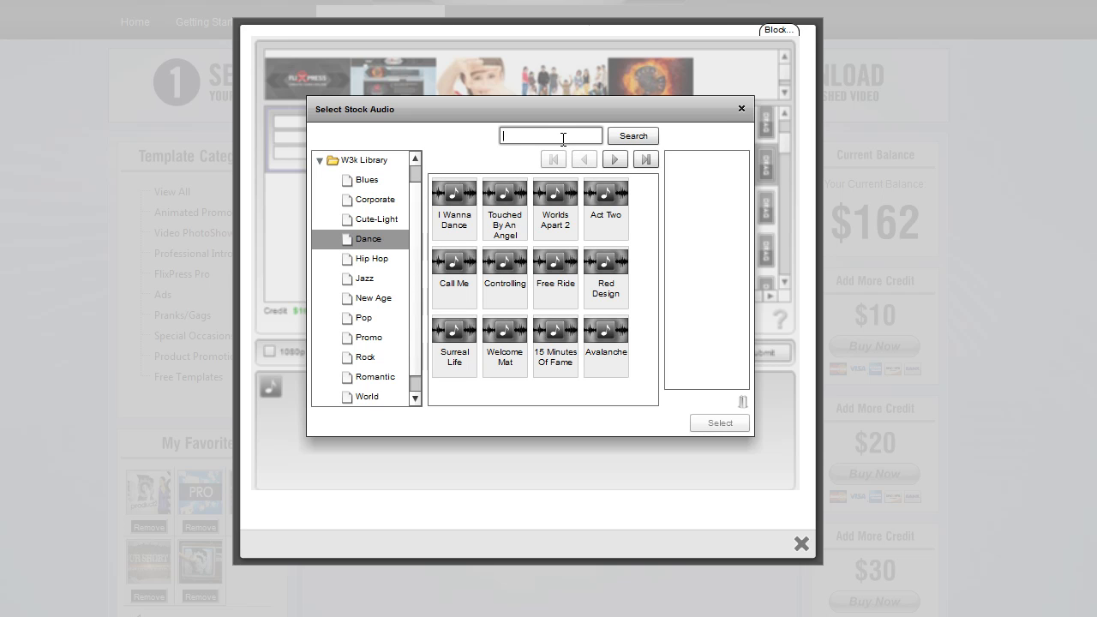
text(i)
text(nergy)
click(615, 138)
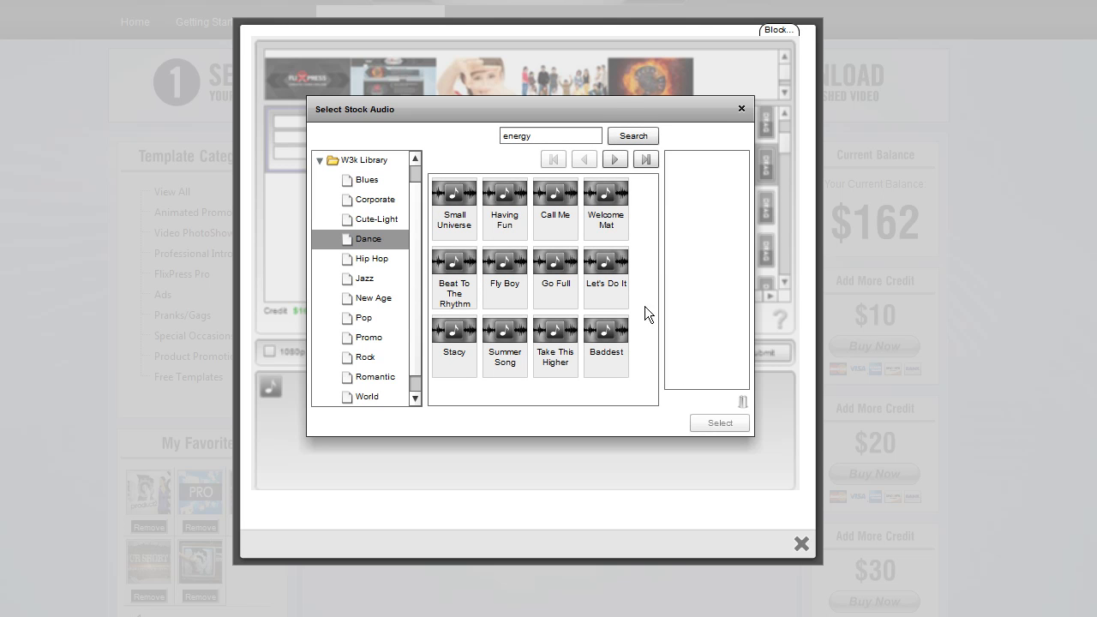
click(599, 333)
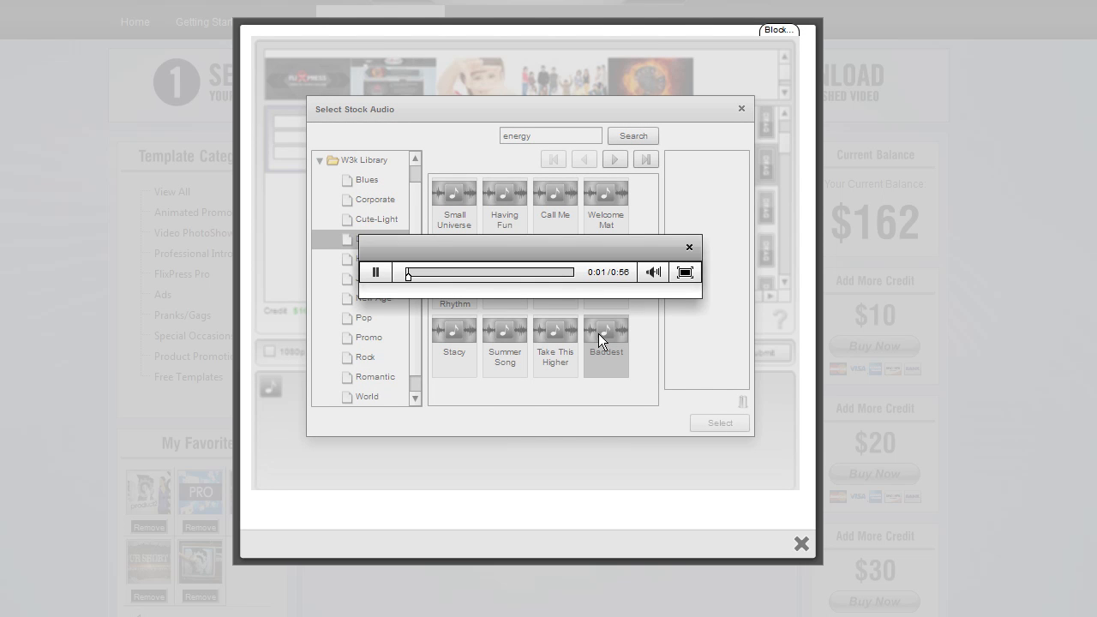
click(688, 248)
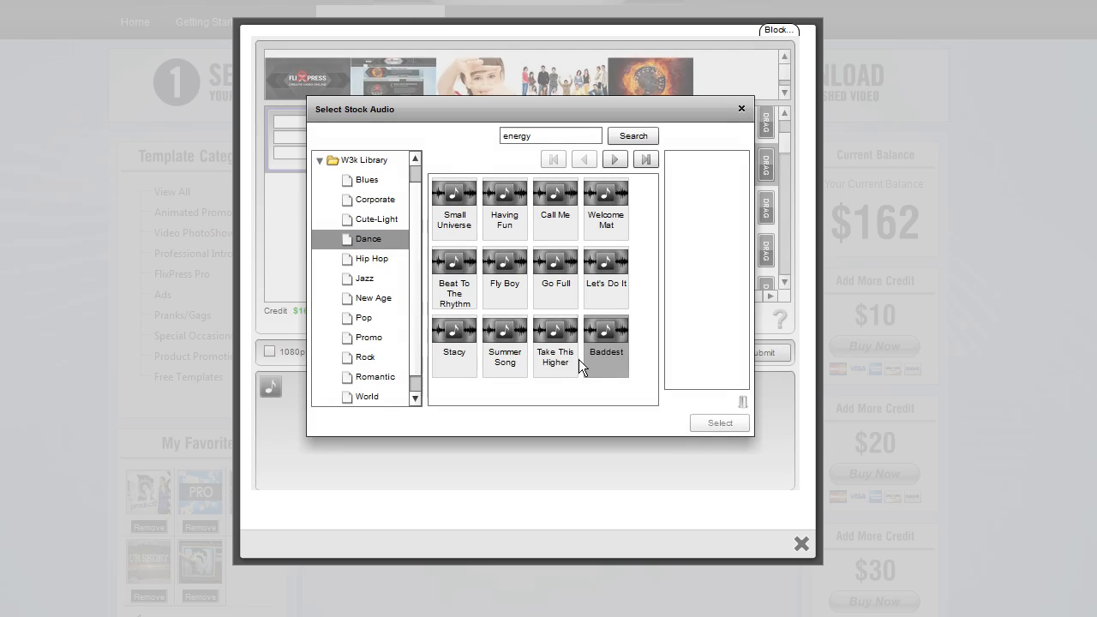
click(558, 337)
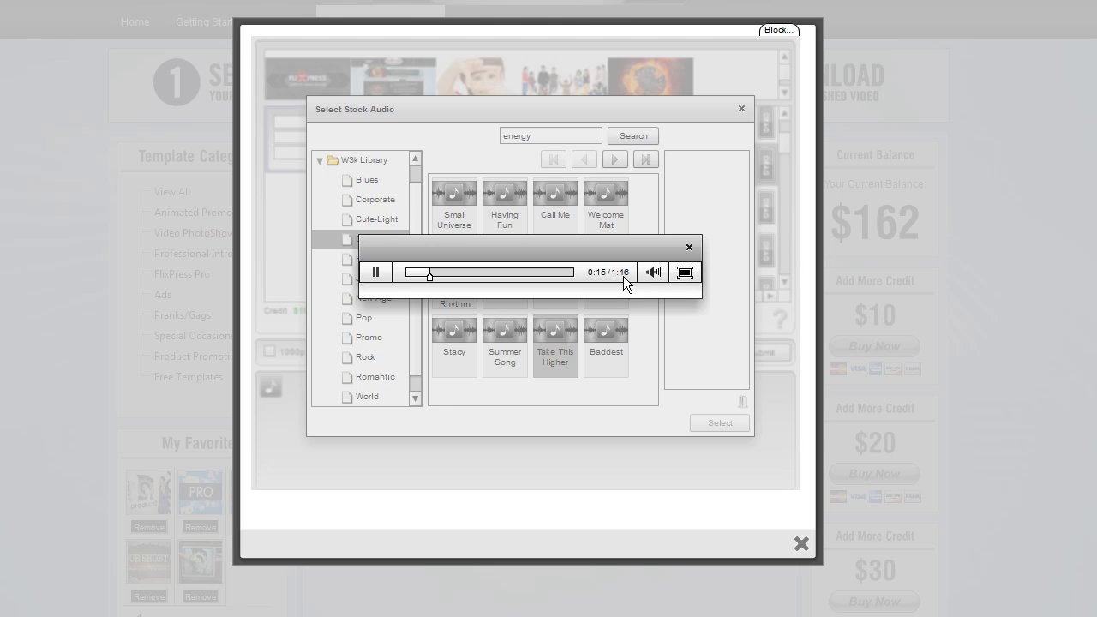
click(689, 248)
Add the Take This Higher track to the selection and use it as the video's audio
mouse_move(557, 336)
mouse_down()
mouse_move(626, 300)
mouse_move(551, 338)
mouse_up()
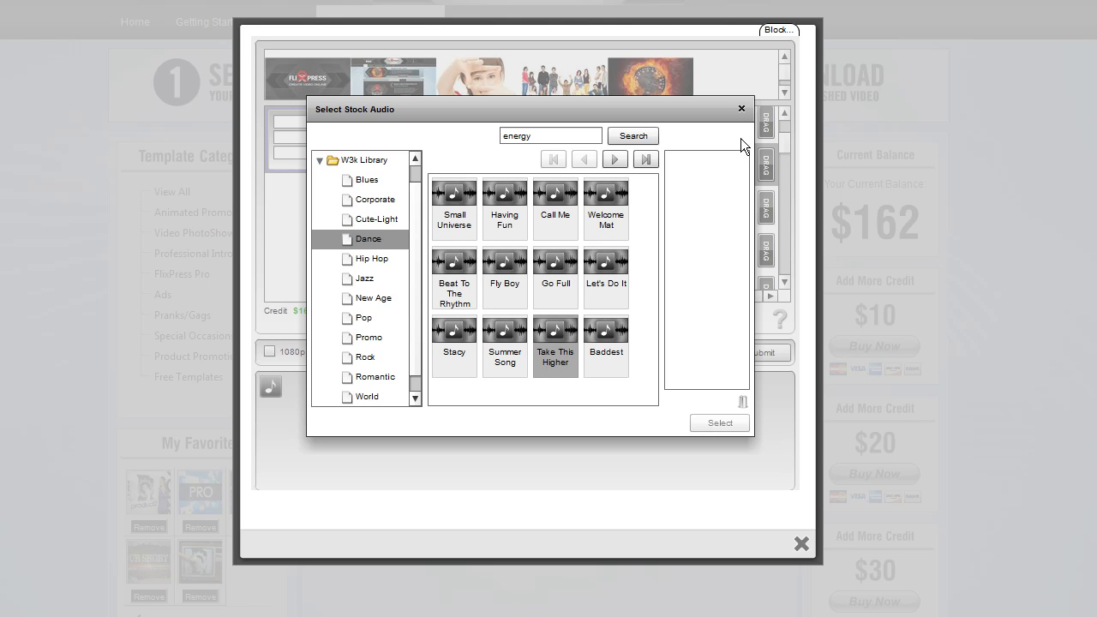
drag(552, 337, 686, 195)
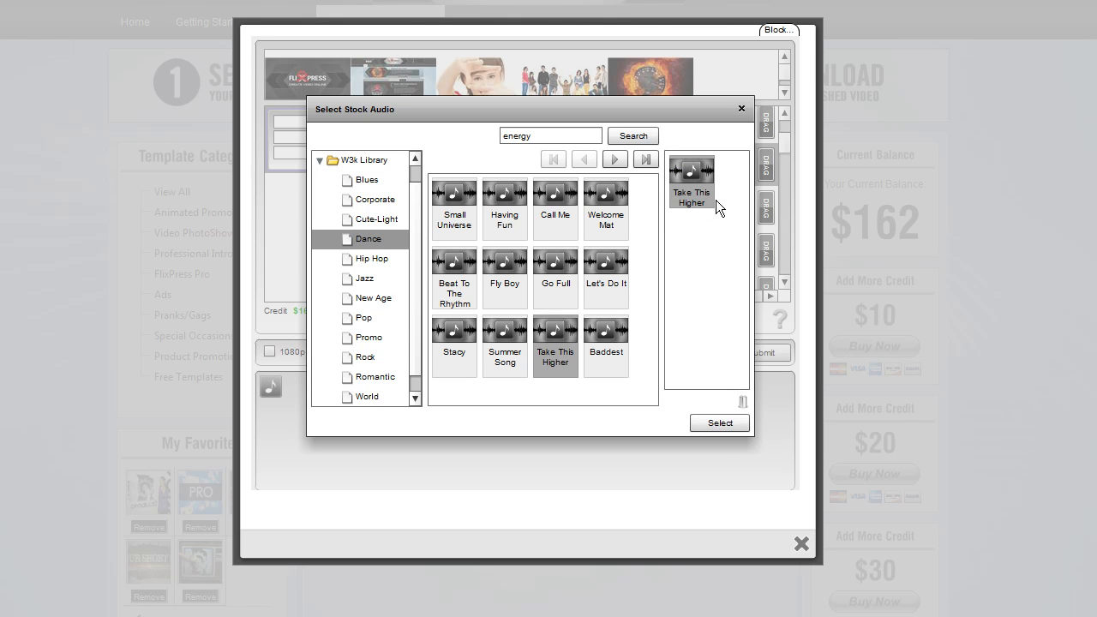
click(719, 423)
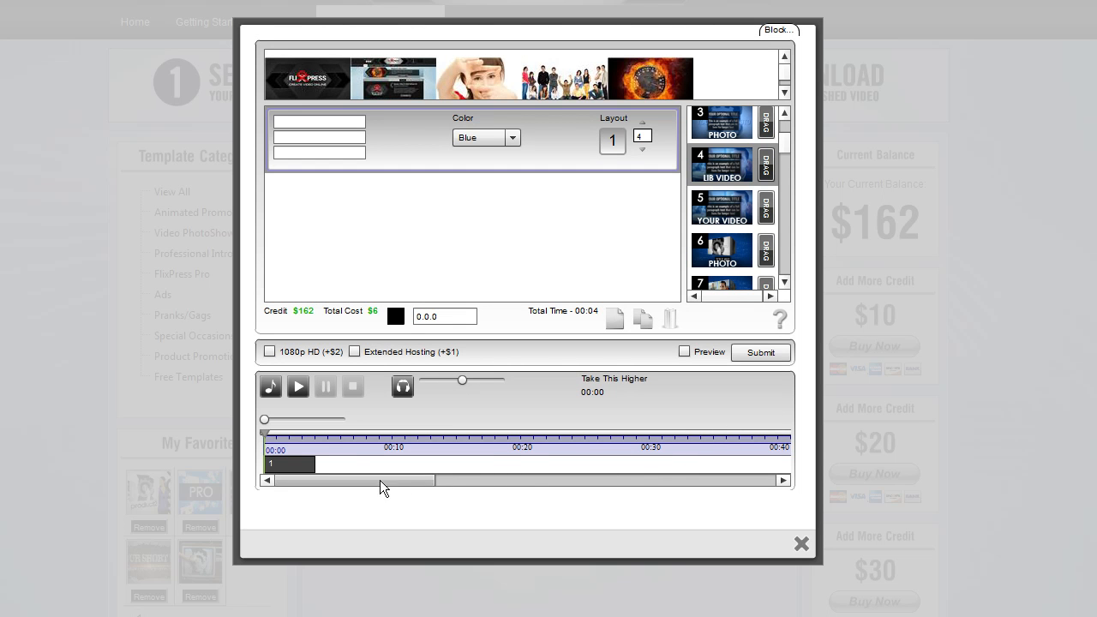
Scroll along the audio timeline to examine the track's full length
mouse_move(352, 480)
mouse_down()
mouse_move(702, 471)
mouse_move(354, 485)
mouse_up()
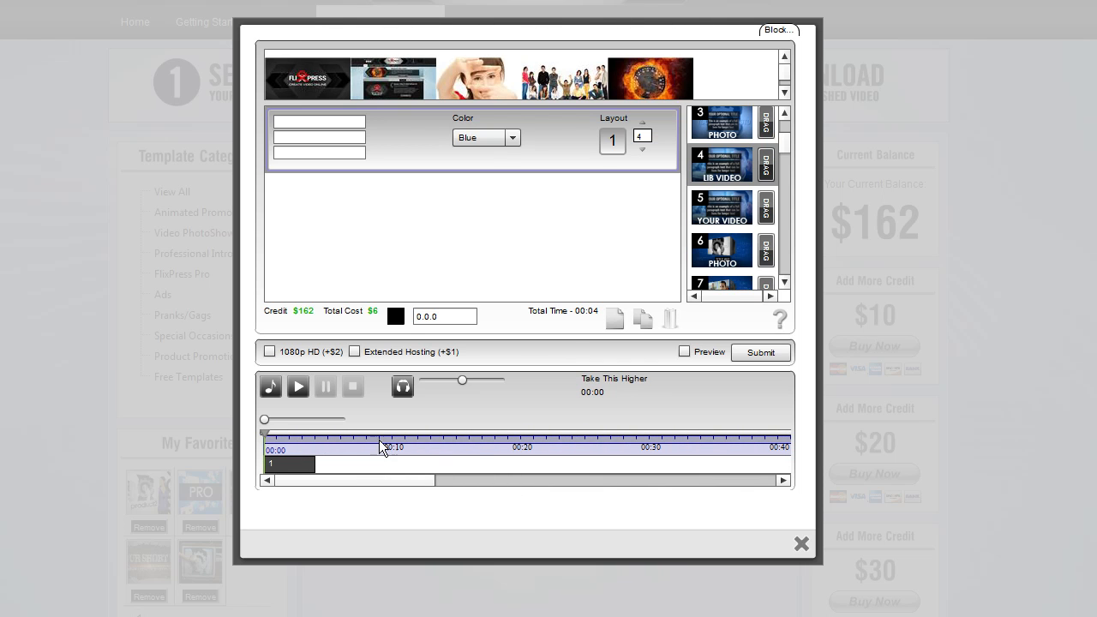
drag(405, 482, 759, 478)
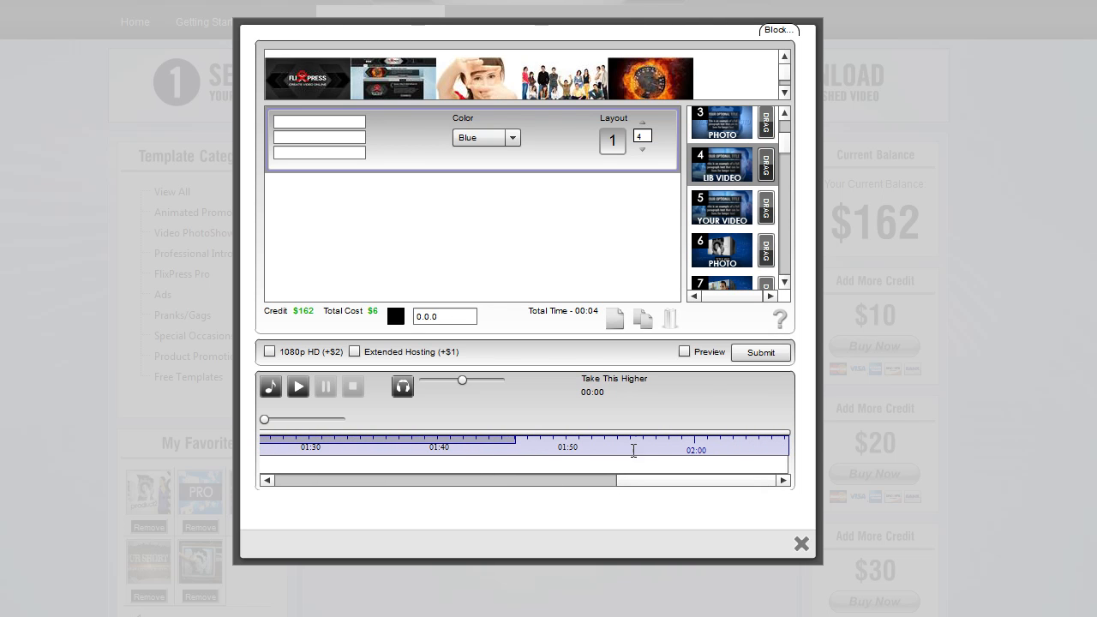
drag(615, 485, 268, 490)
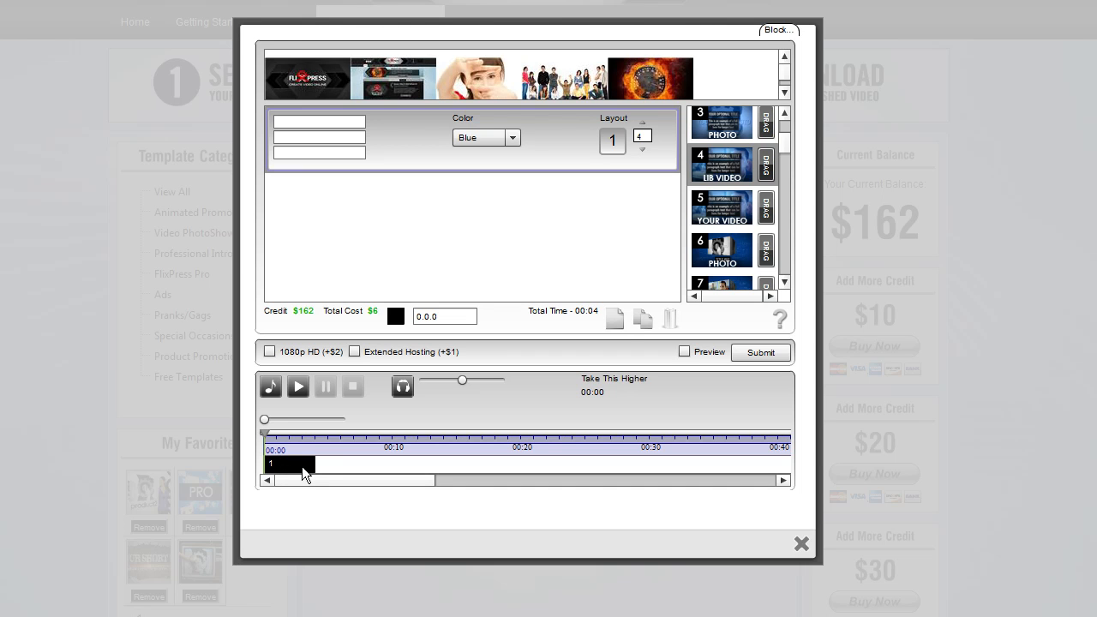
Stretch the first layout block on the timeline to about 7.7 seconds and add two more layouts
drag(314, 466, 328, 465)
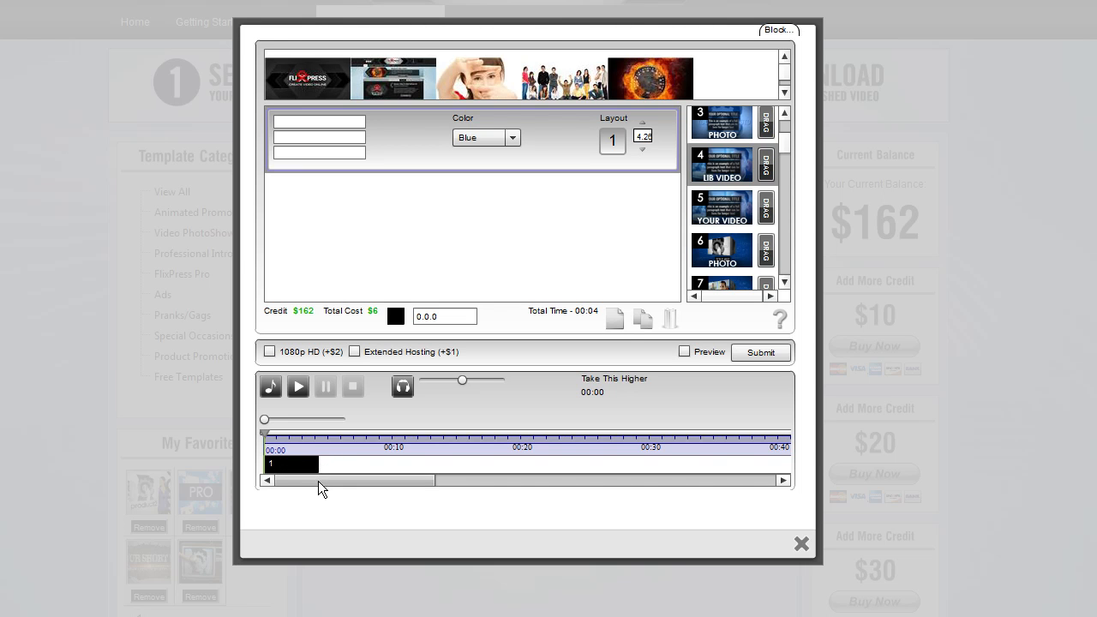
drag(326, 467, 462, 468)
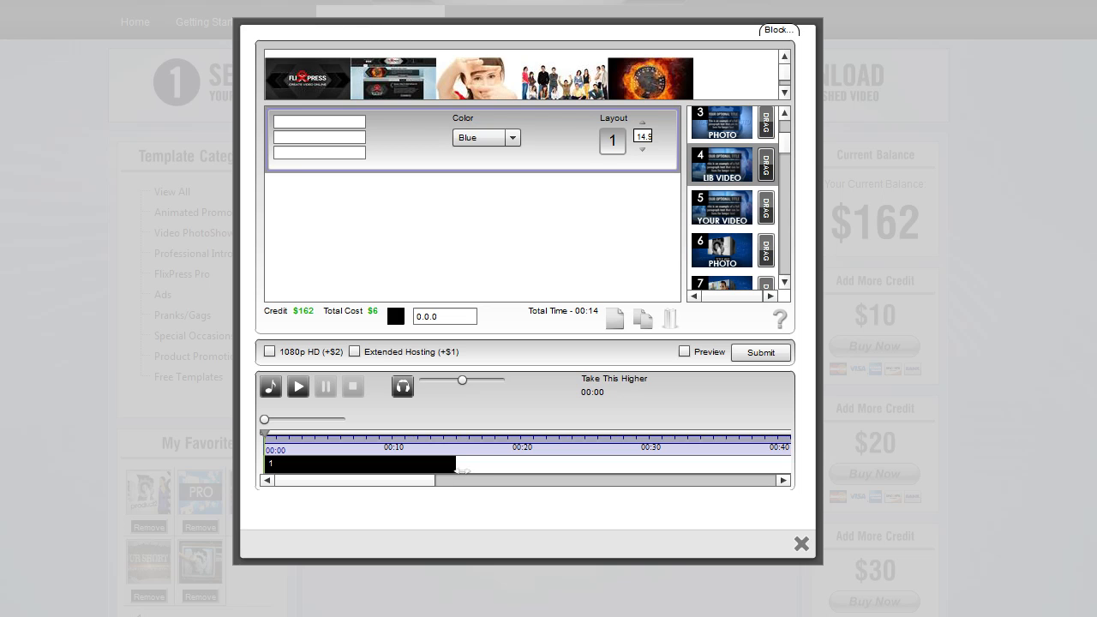
drag(463, 470, 365, 468)
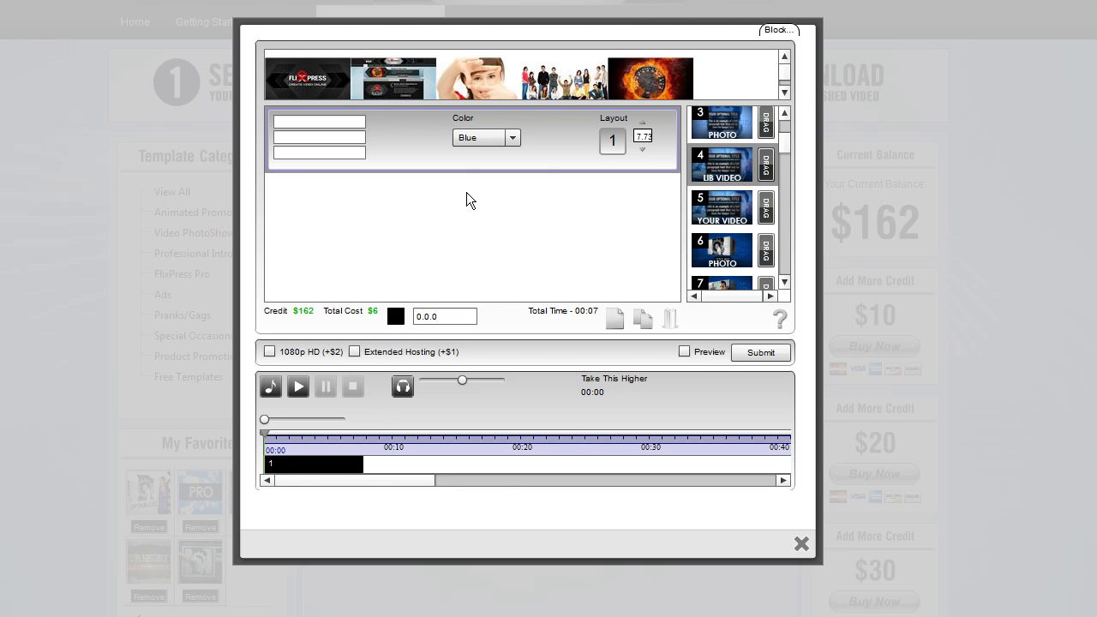
click(616, 324)
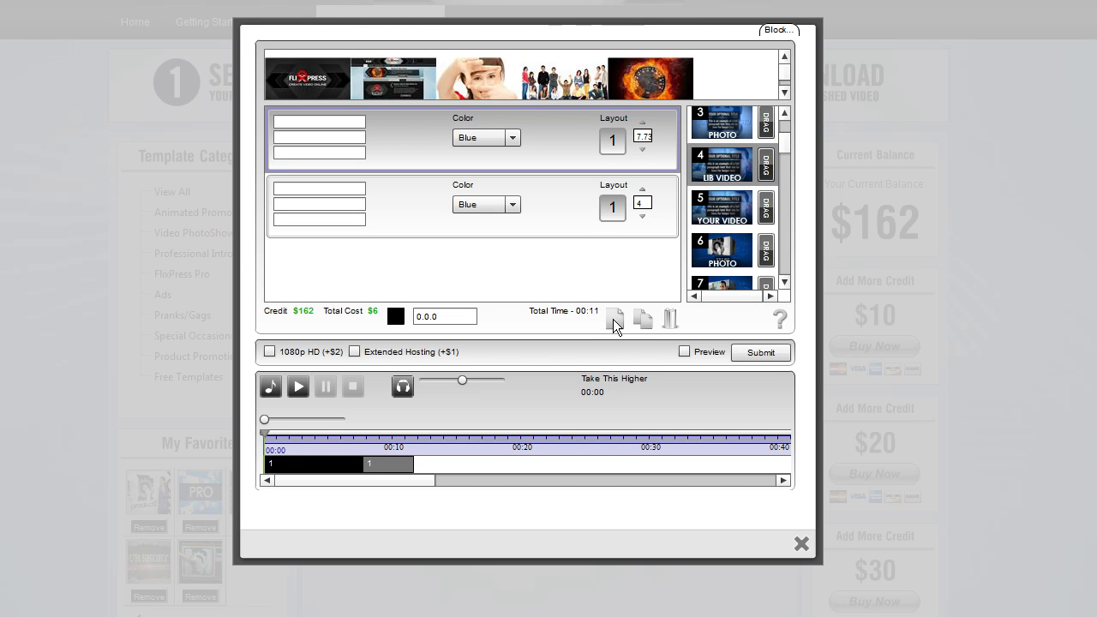
click(614, 322)
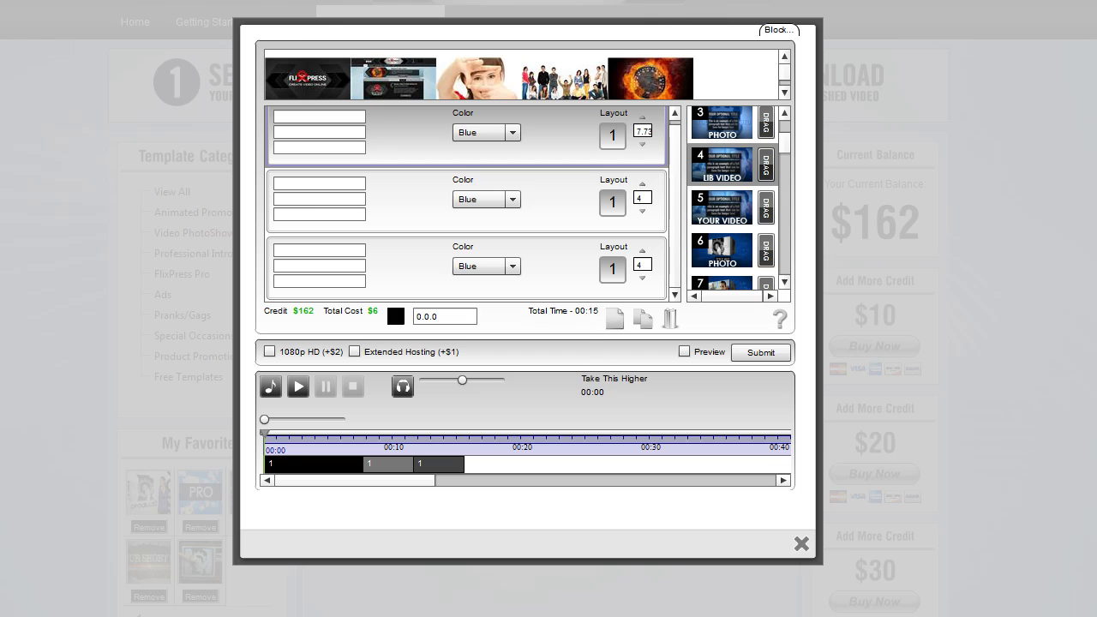
Open the stock audio library and browse the W3k Library's Pop category
click(270, 387)
click(352, 399)
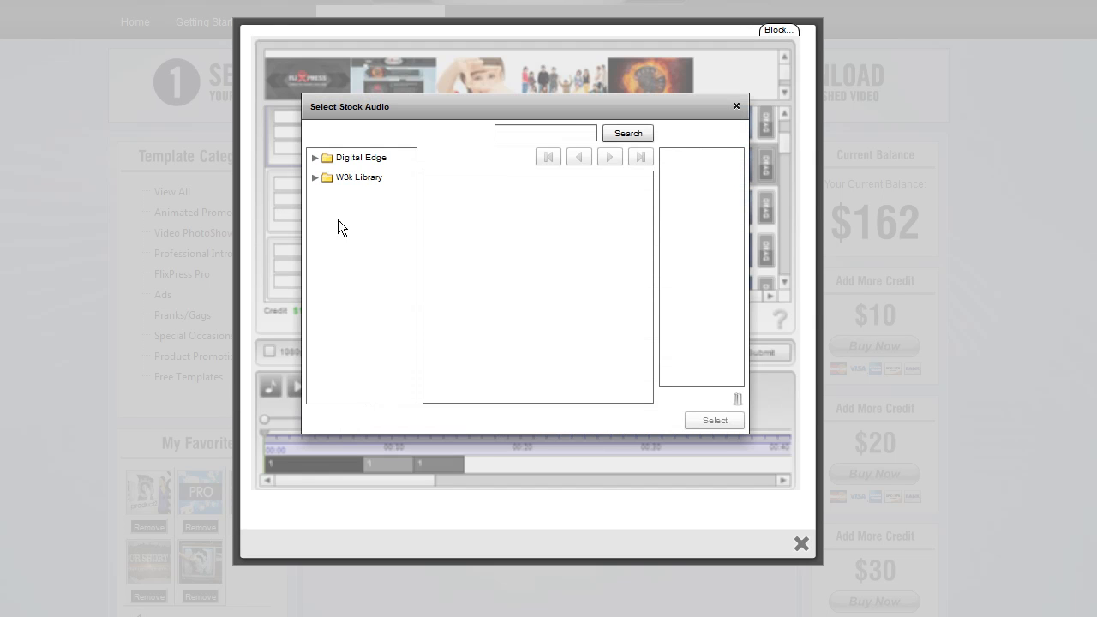
click(312, 178)
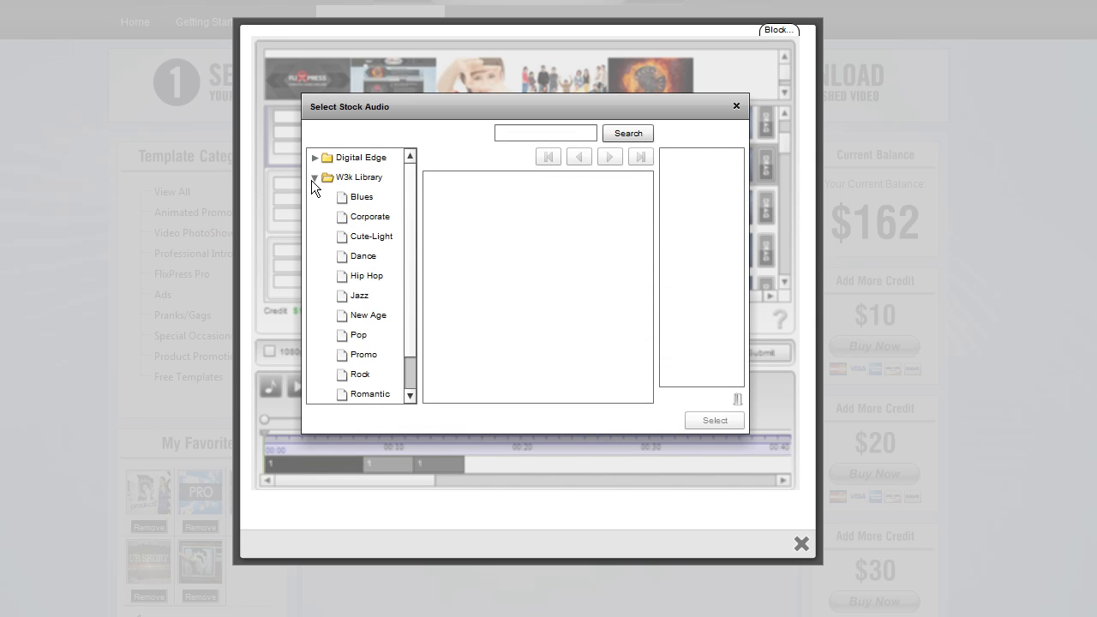
click(408, 234)
click(360, 299)
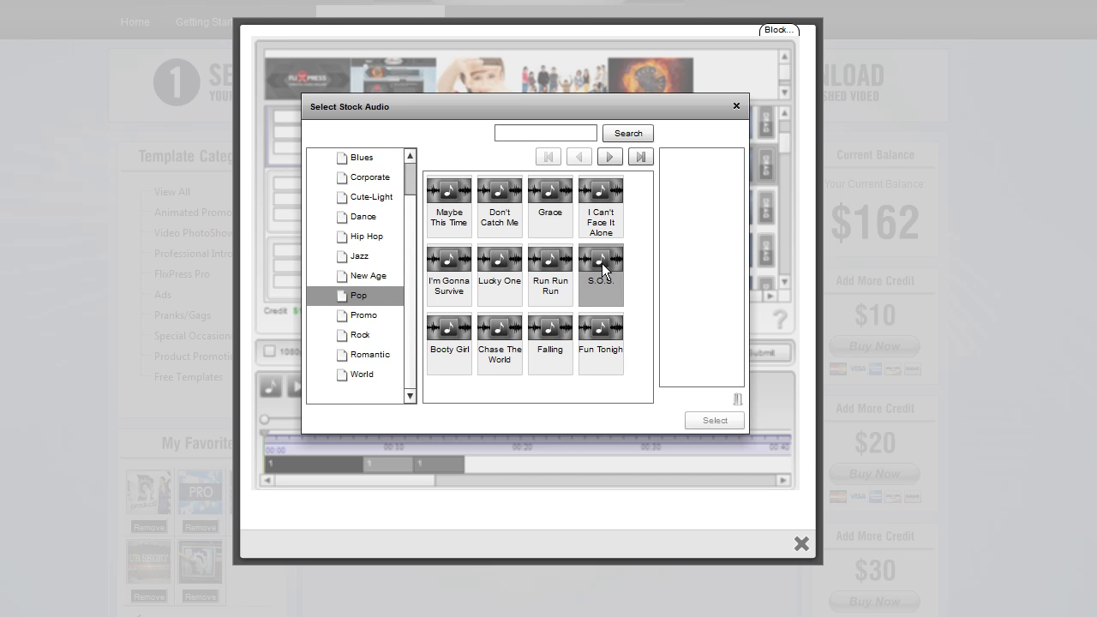
click(736, 107)
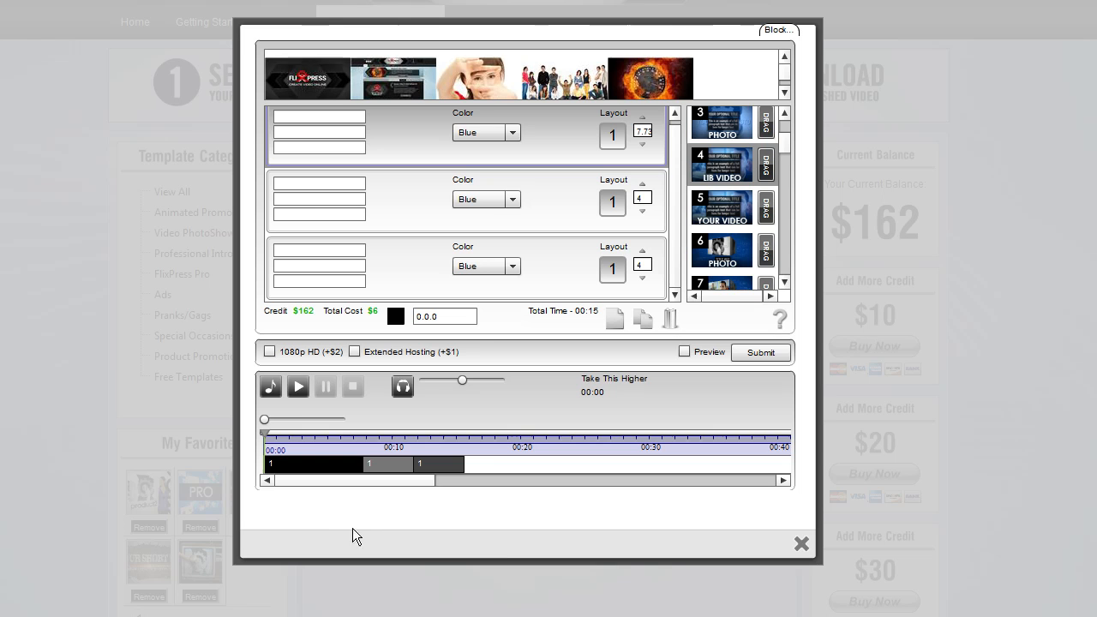
Preview the custom audio Track1 and select it as the video's audio instead of the stock track
click(270, 387)
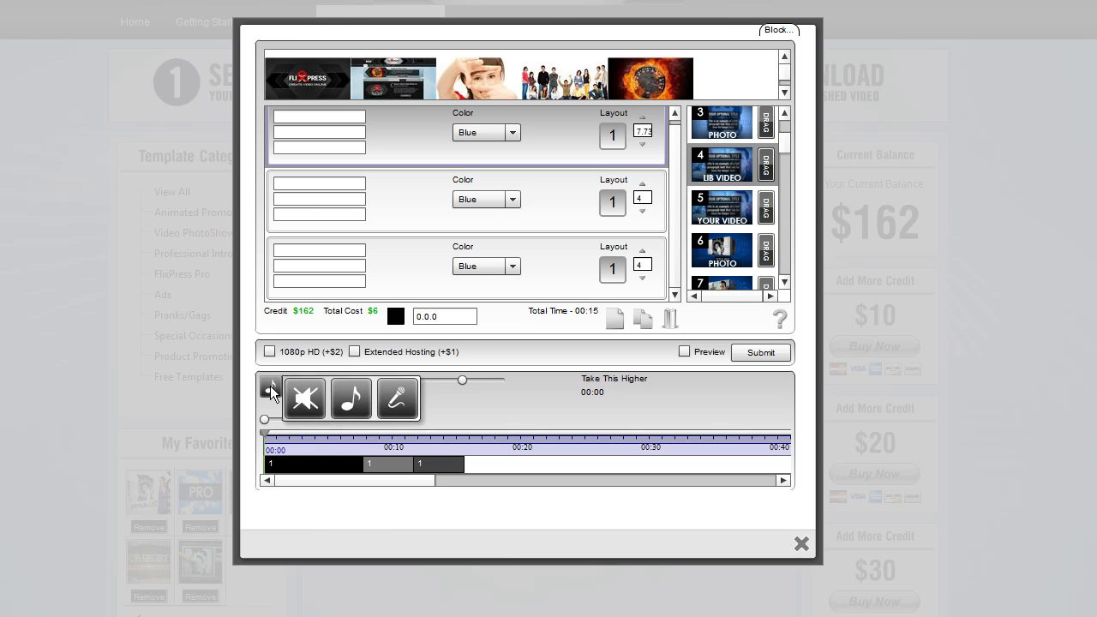
click(398, 401)
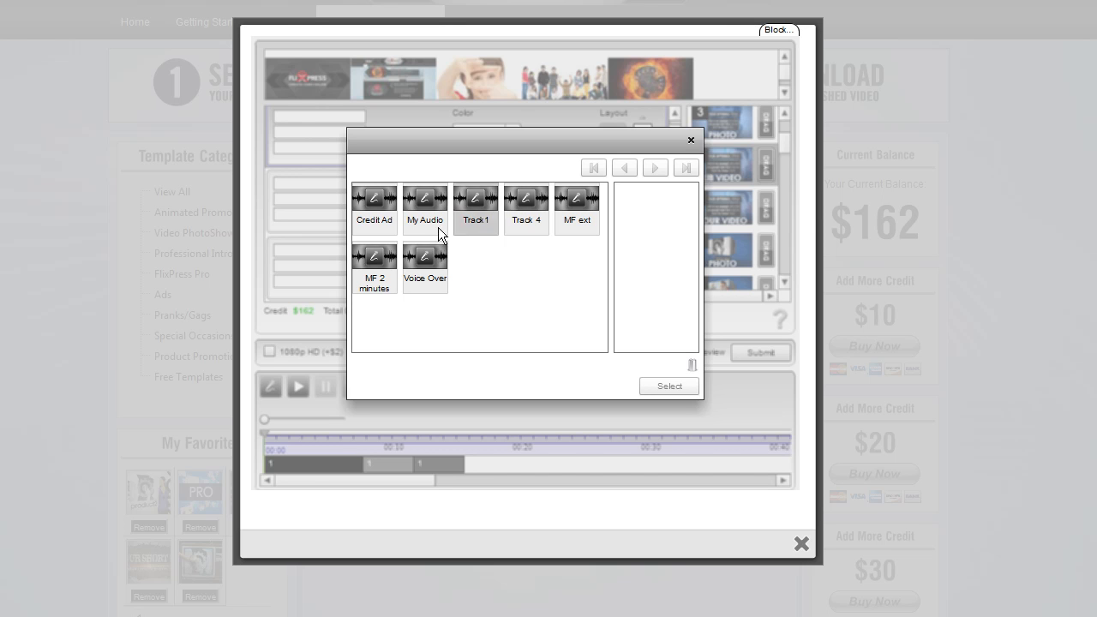
click(461, 199)
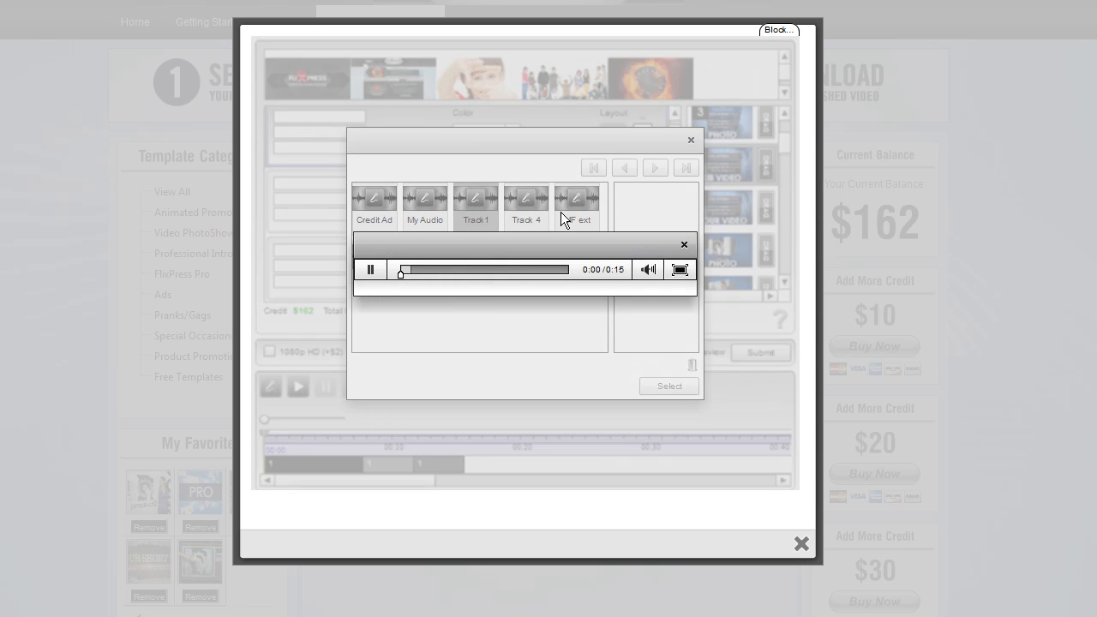
click(684, 245)
drag(476, 210, 659, 223)
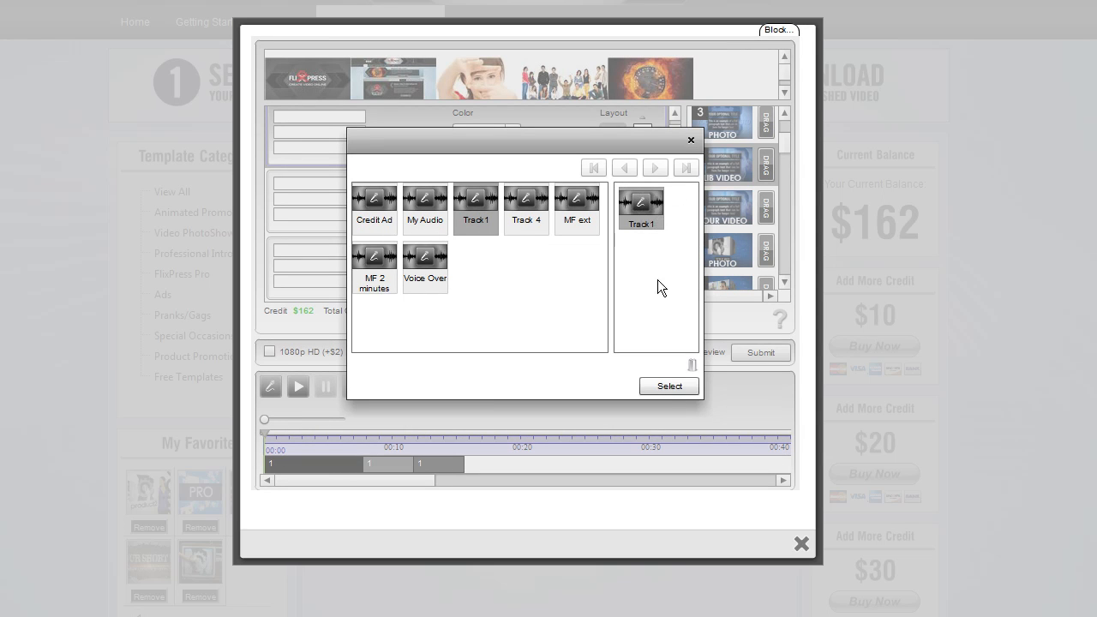
click(668, 386)
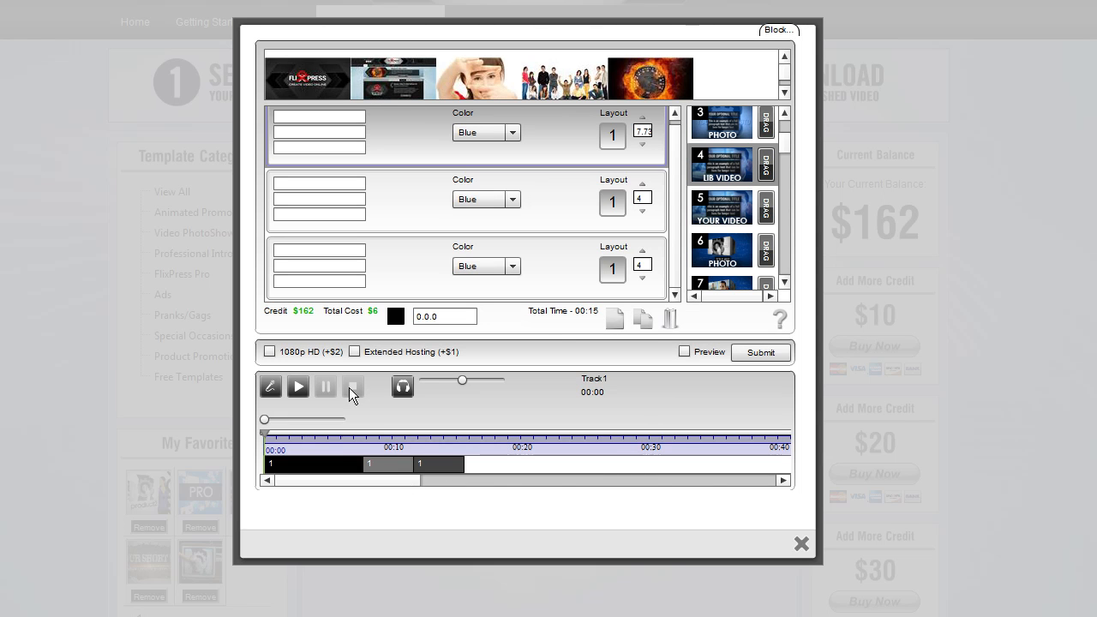
Play the timeline preview and scrub the playhead around the layout boundaries
drag(386, 483, 309, 488)
click(297, 388)
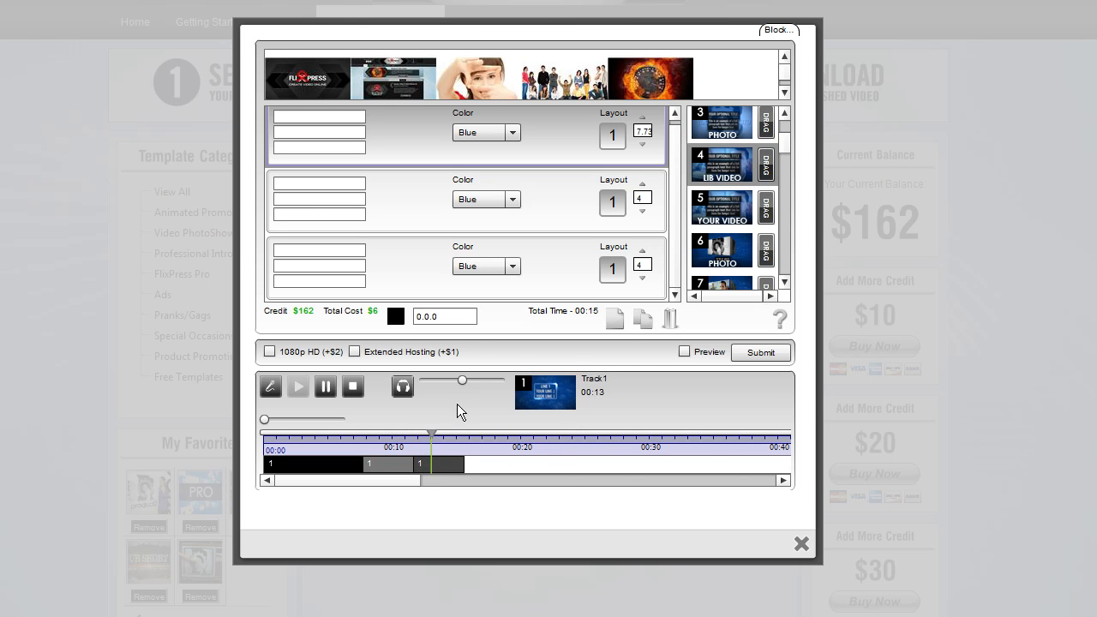
click(330, 390)
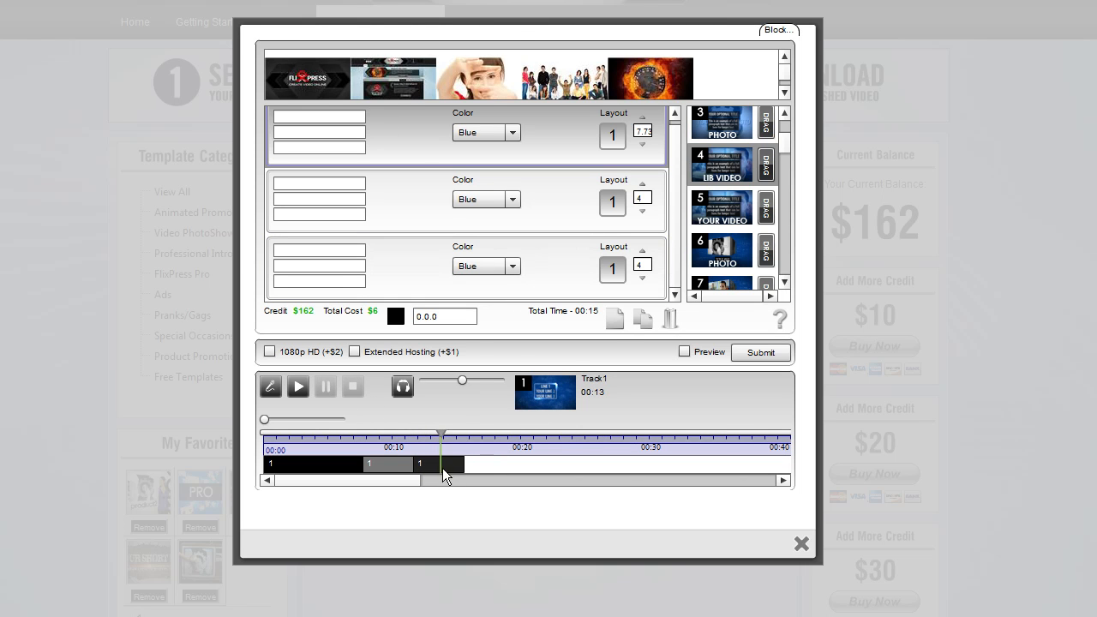
drag(443, 434, 358, 438)
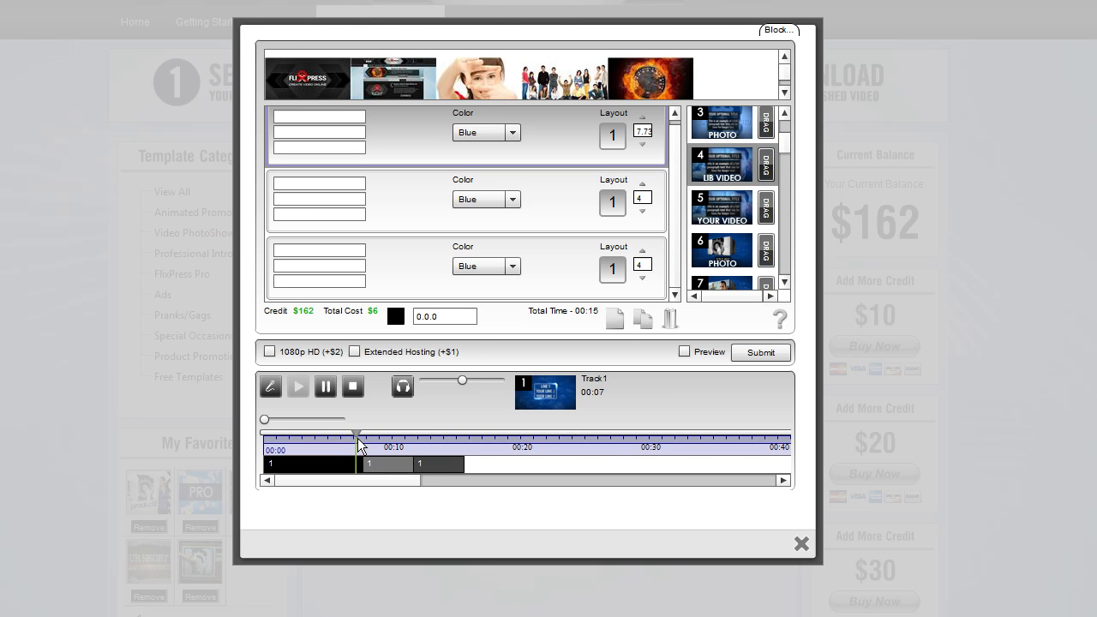
click(327, 386)
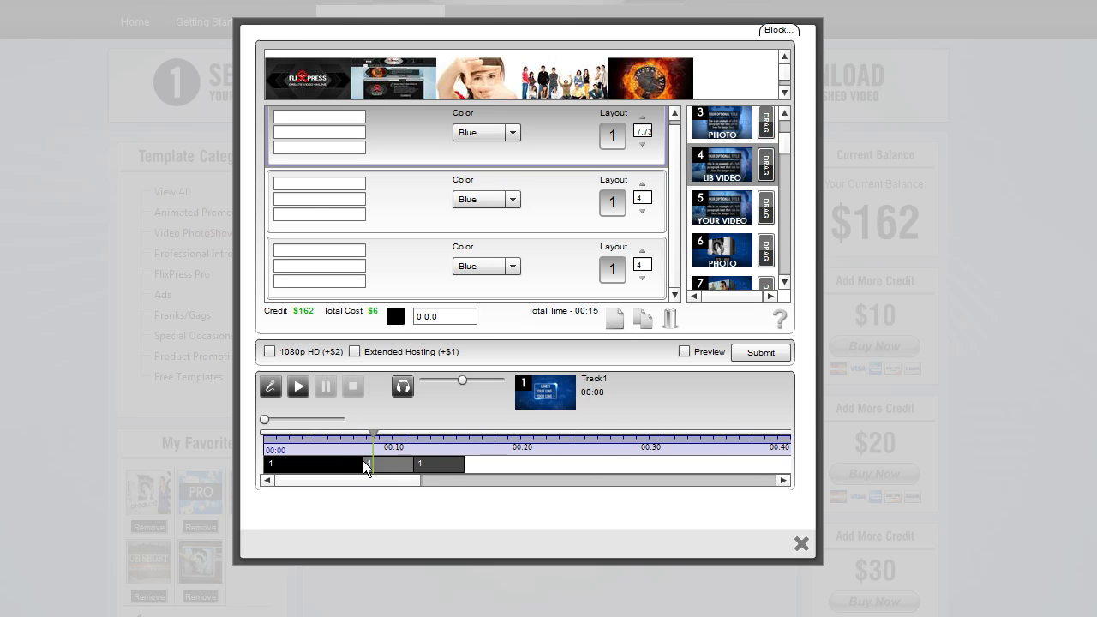
Drag the layout boundaries on the timeline to lengthen the second and third layouts
drag(463, 465, 505, 466)
drag(415, 463, 440, 463)
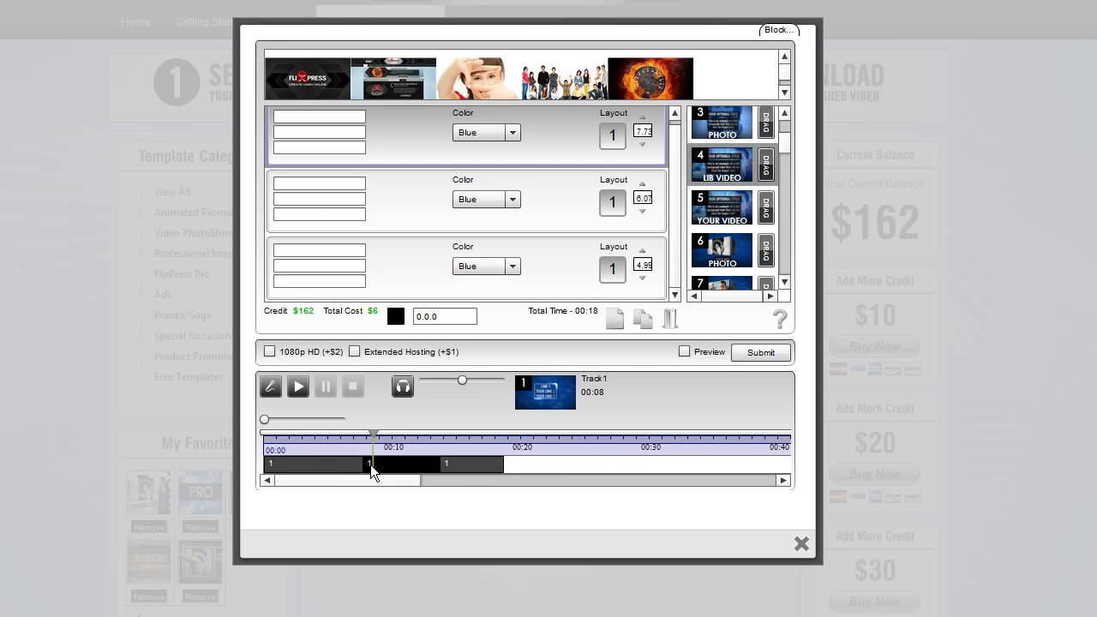
drag(370, 465, 370, 467)
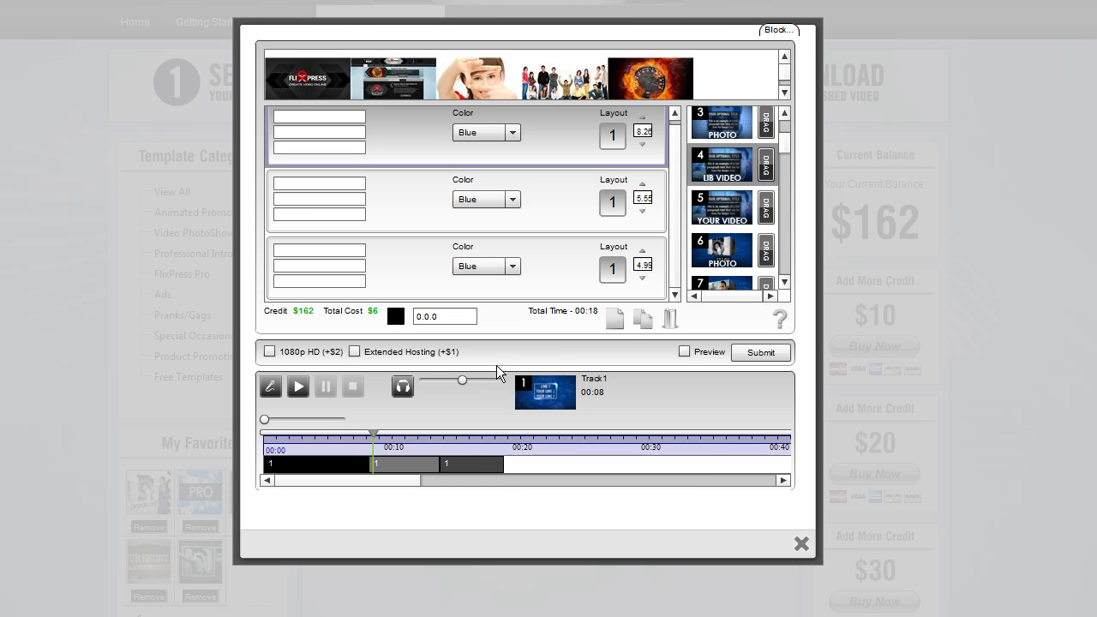
Set the first layout's duration to 5 and the second layout's duration to 5.5 seconds
drag(635, 130, 656, 131)
text(5)
key(Tab)
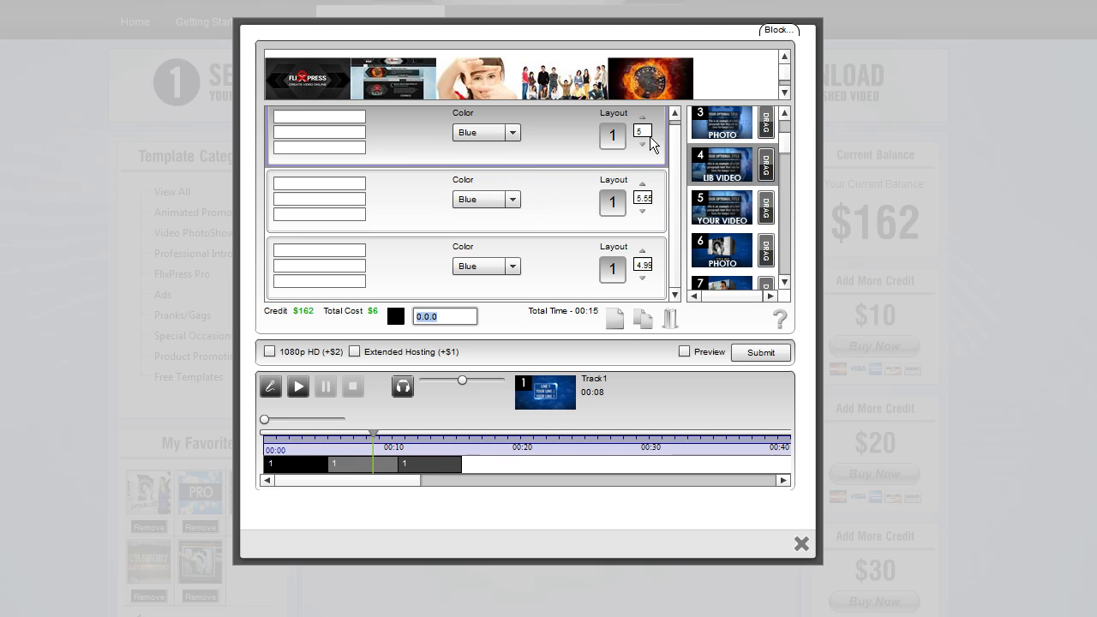
drag(636, 198, 679, 194)
text(5.5)
key(Tab)
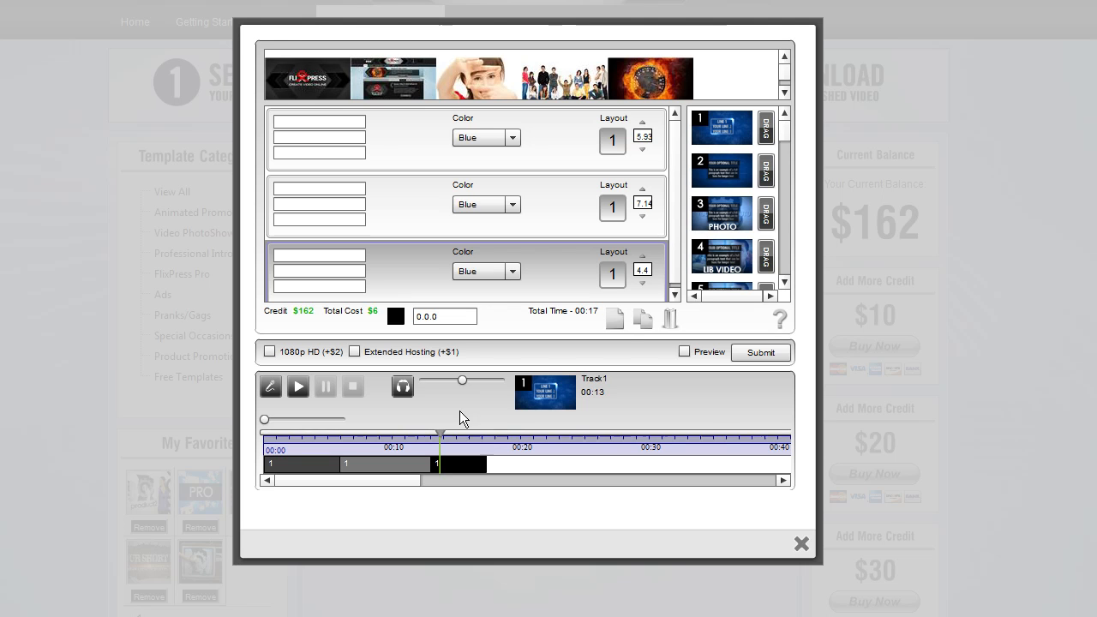
Adjust the layout boundaries on the timeline while previewing, extending the third layout to about 5 seconds
click(315, 431)
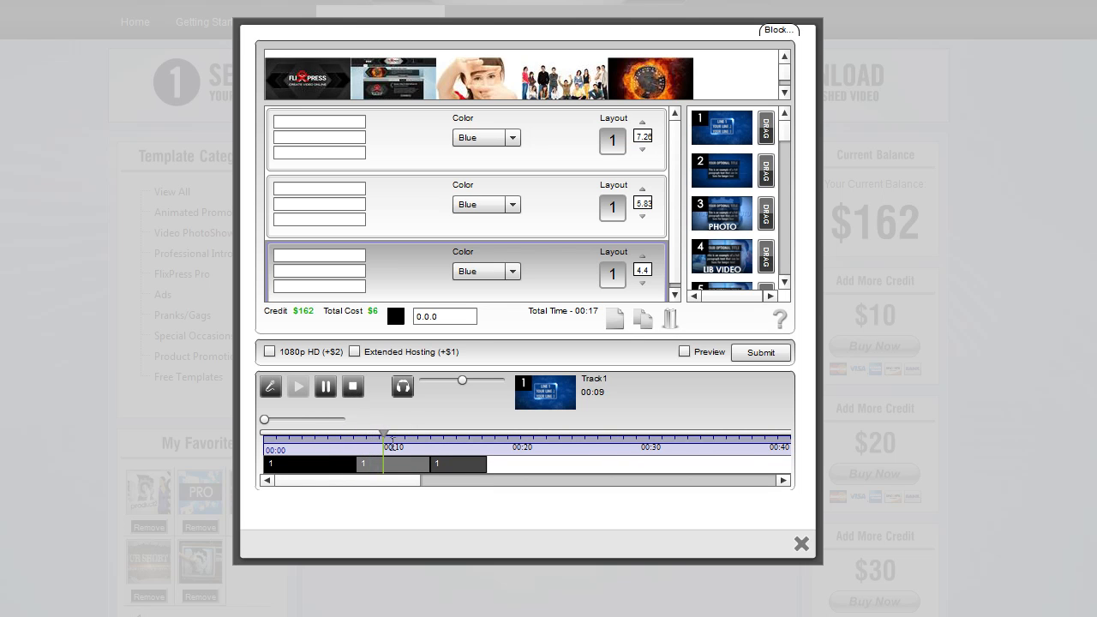
drag(388, 434, 387, 466)
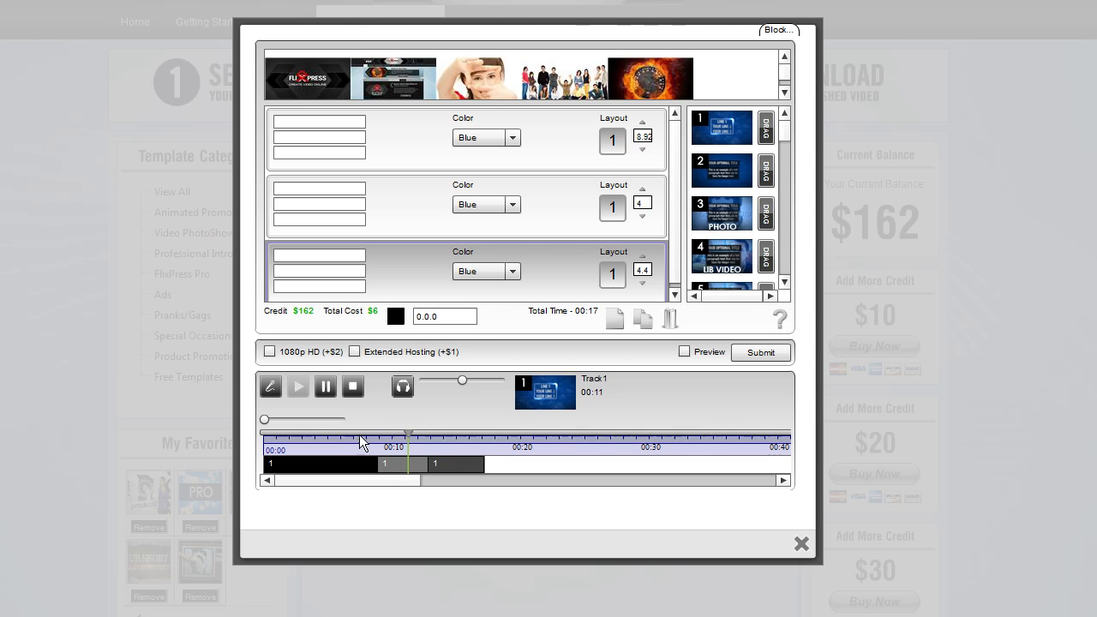
click(343, 432)
drag(429, 465, 510, 467)
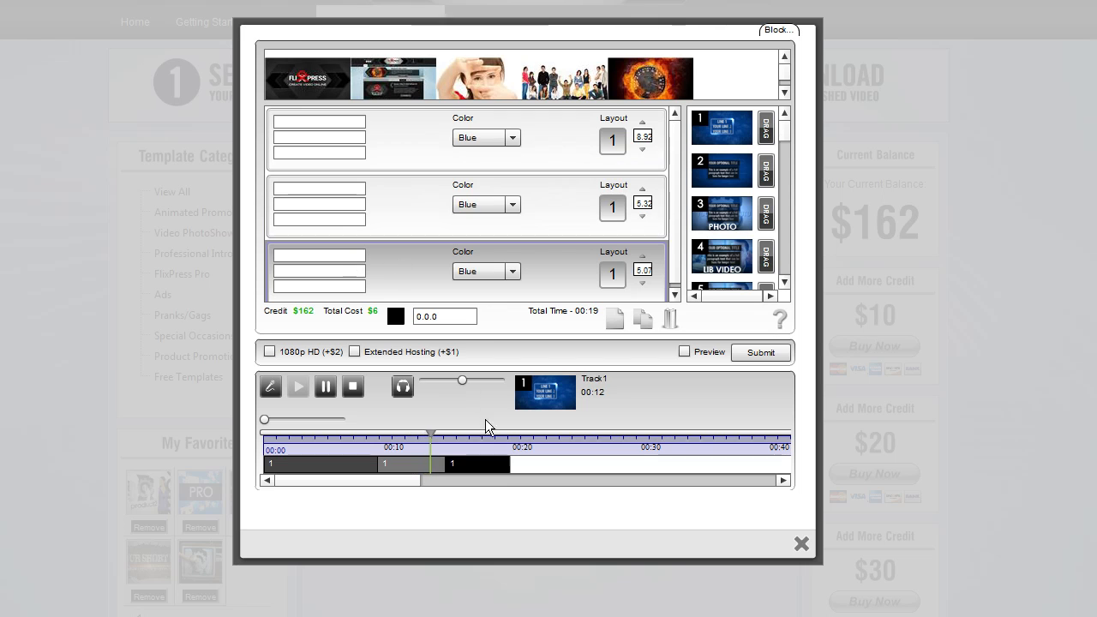
click(326, 387)
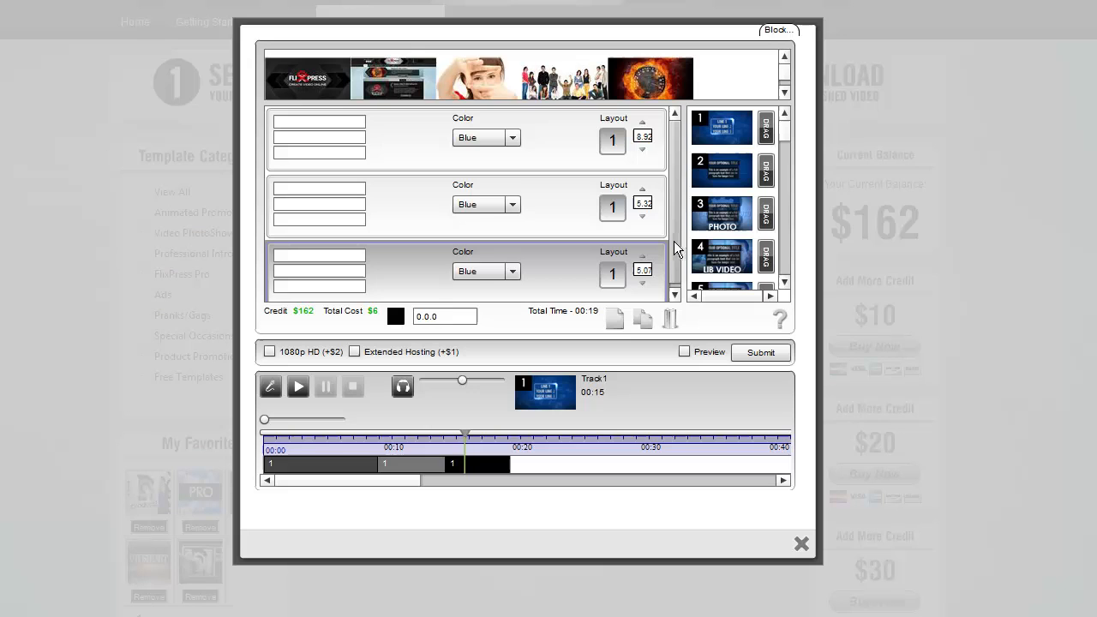
Select the layouts and preview the first layout's template video
scroll(674, 257, up, 2)
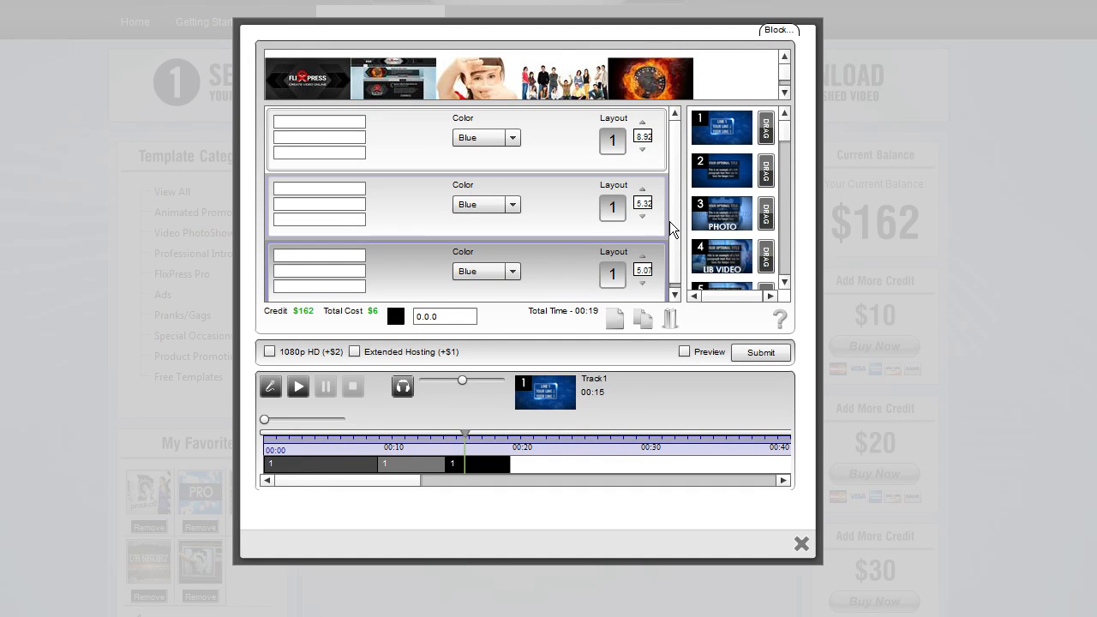
click(576, 146)
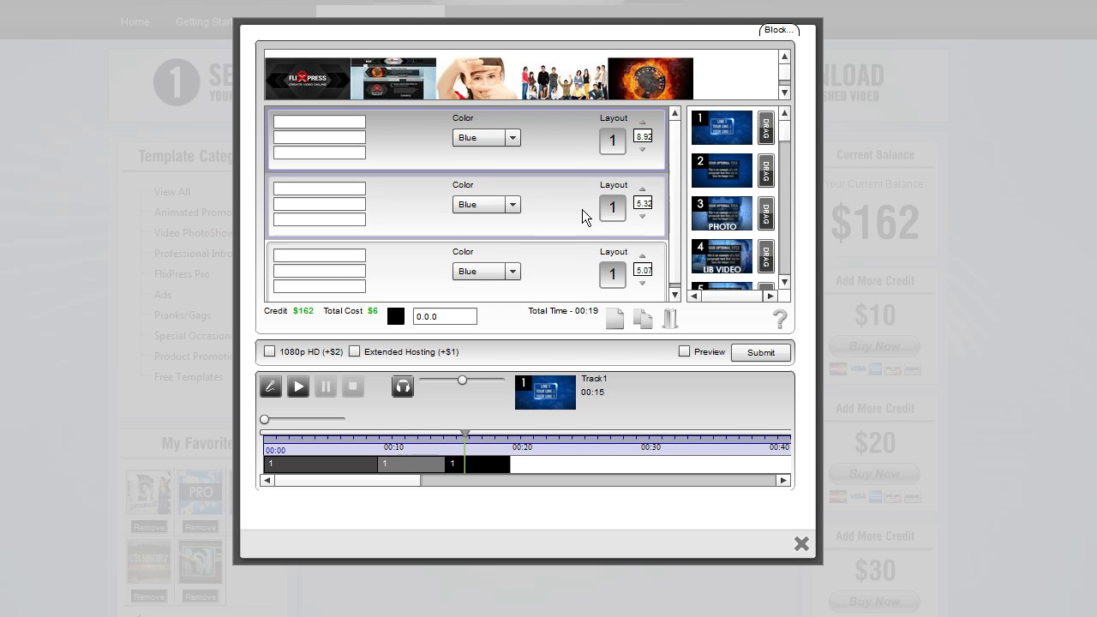
click(575, 281)
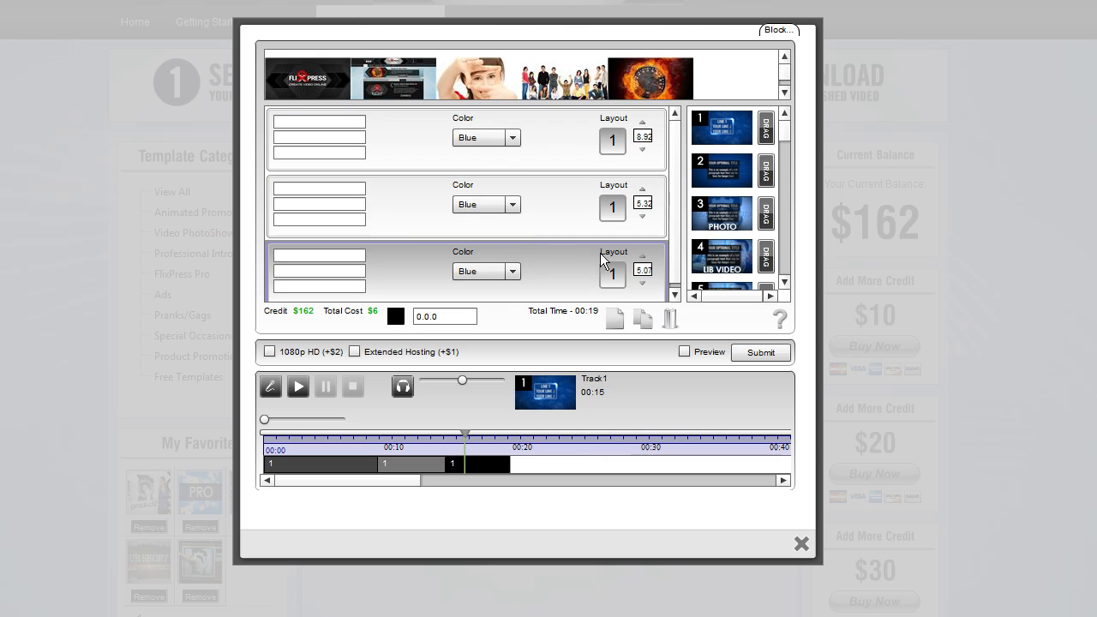
click(723, 130)
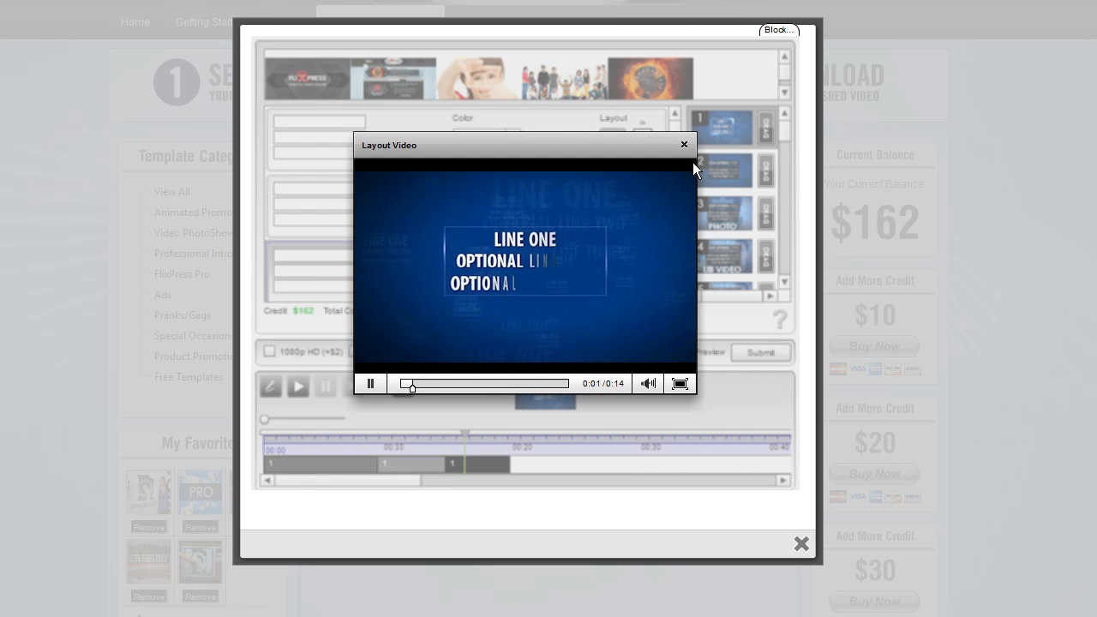
click(370, 382)
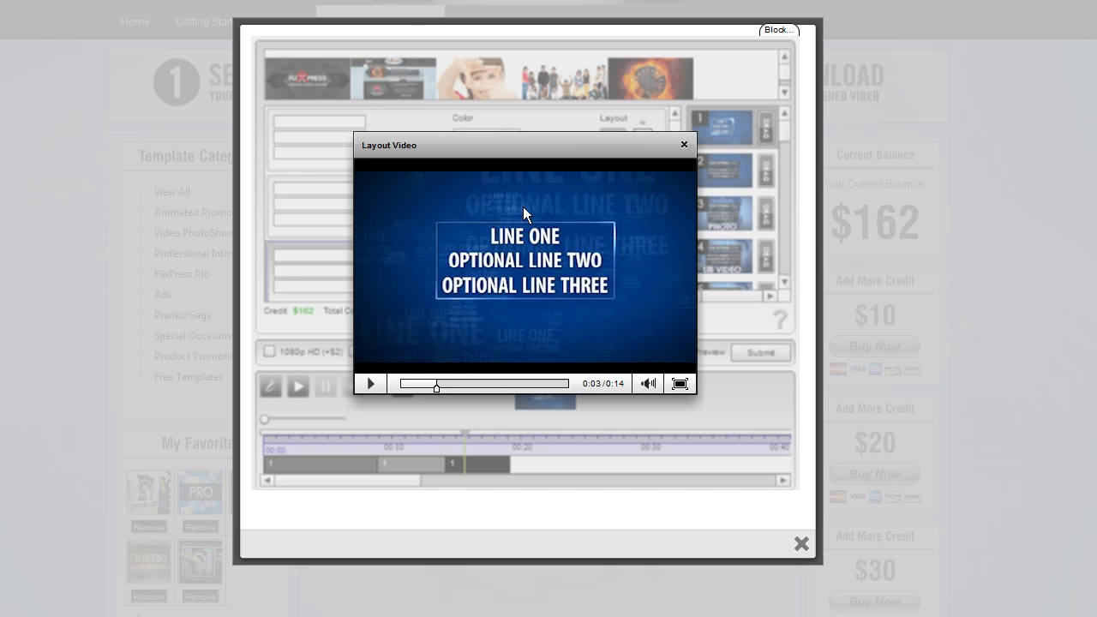
click(683, 144)
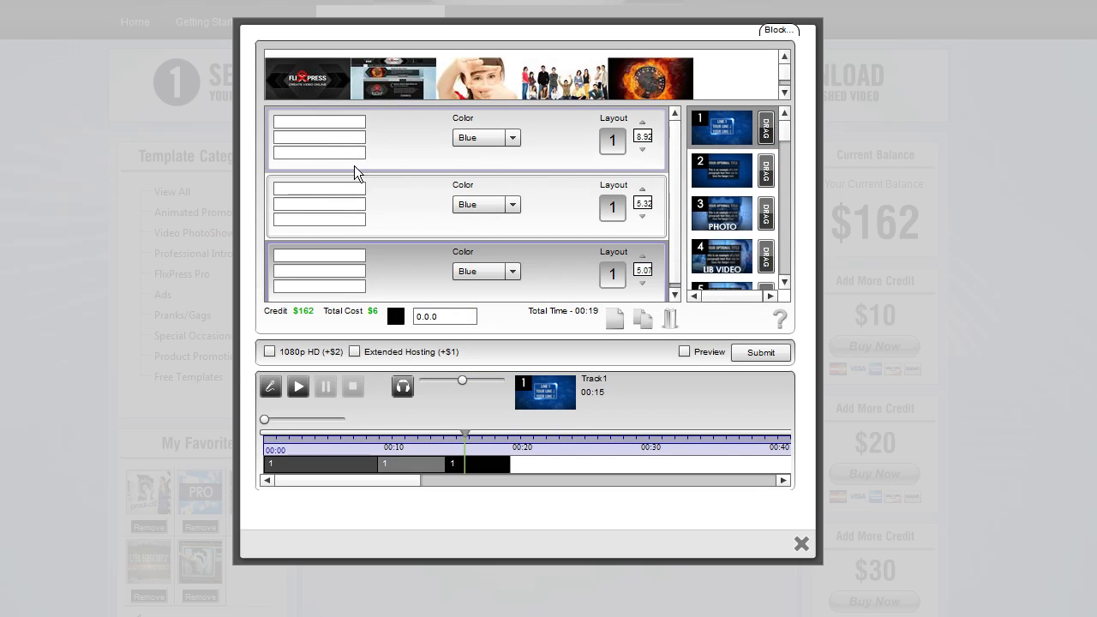
Enter ONE LINE and MORE LINES in the first layout's text fields and preview the layout video
click(323, 121)
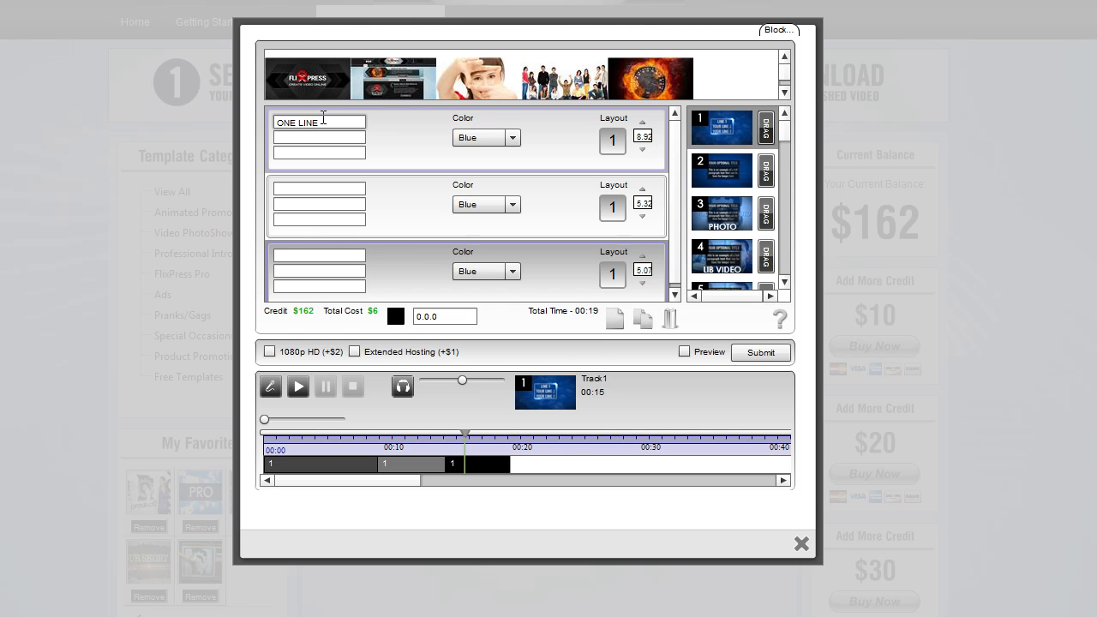
click(319, 137)
text(MCRE LINES)
click(340, 154)
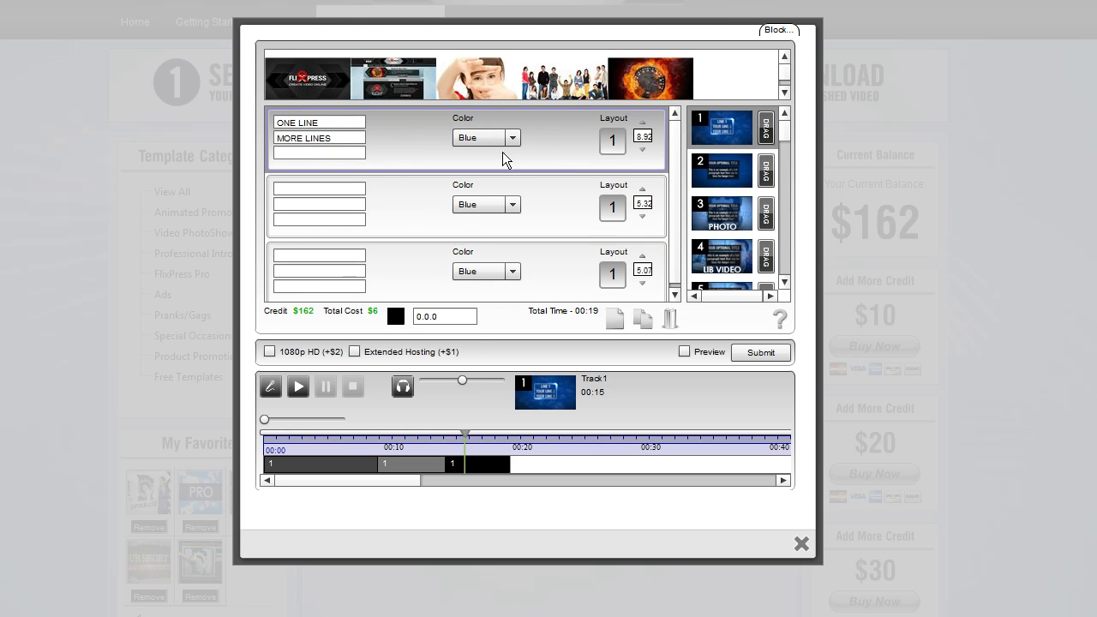
click(732, 176)
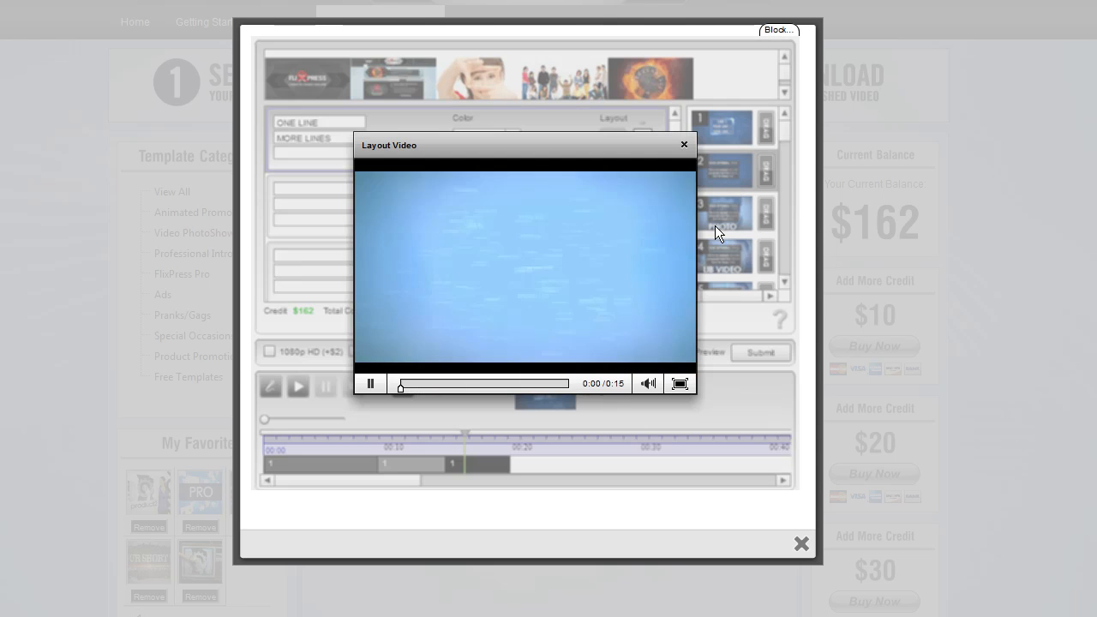
Finish previewing the first layout's template video and close the preview window
click(372, 384)
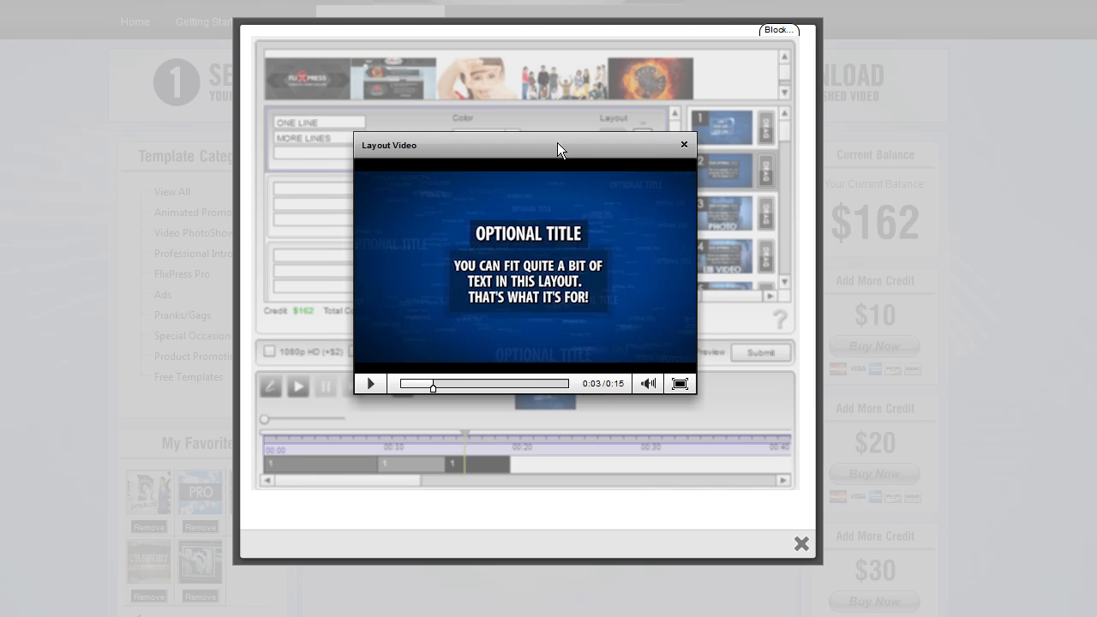
drag(557, 143, 565, 125)
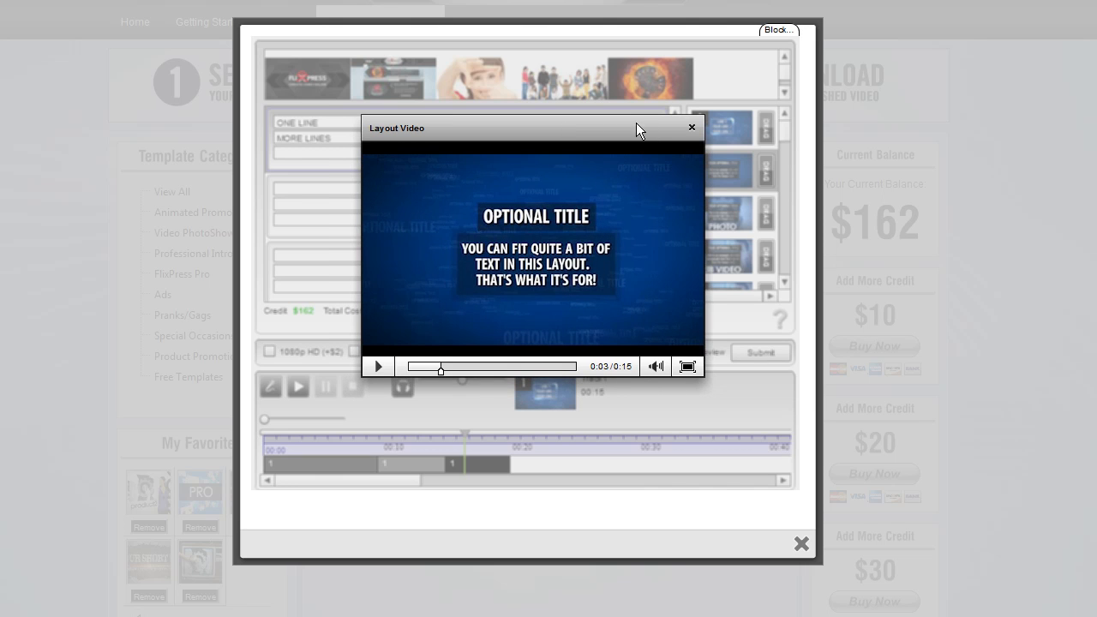
drag(636, 124, 633, 142)
click(691, 145)
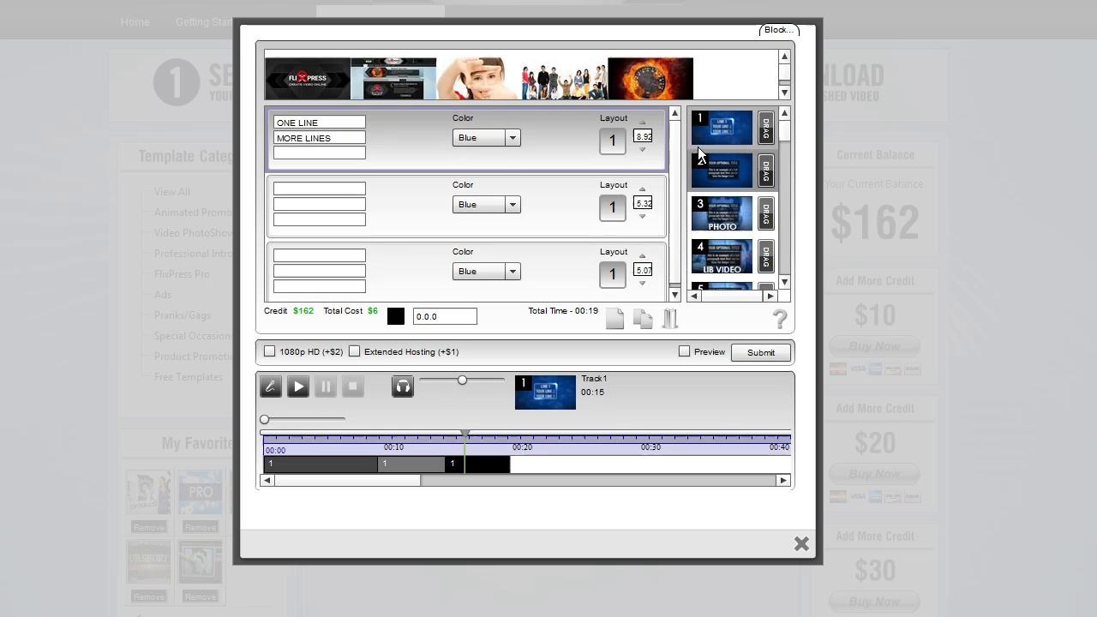
Apply layout 2 to the second layout slot, opening and closing its passage editor
drag(764, 170, 611, 203)
click(293, 207)
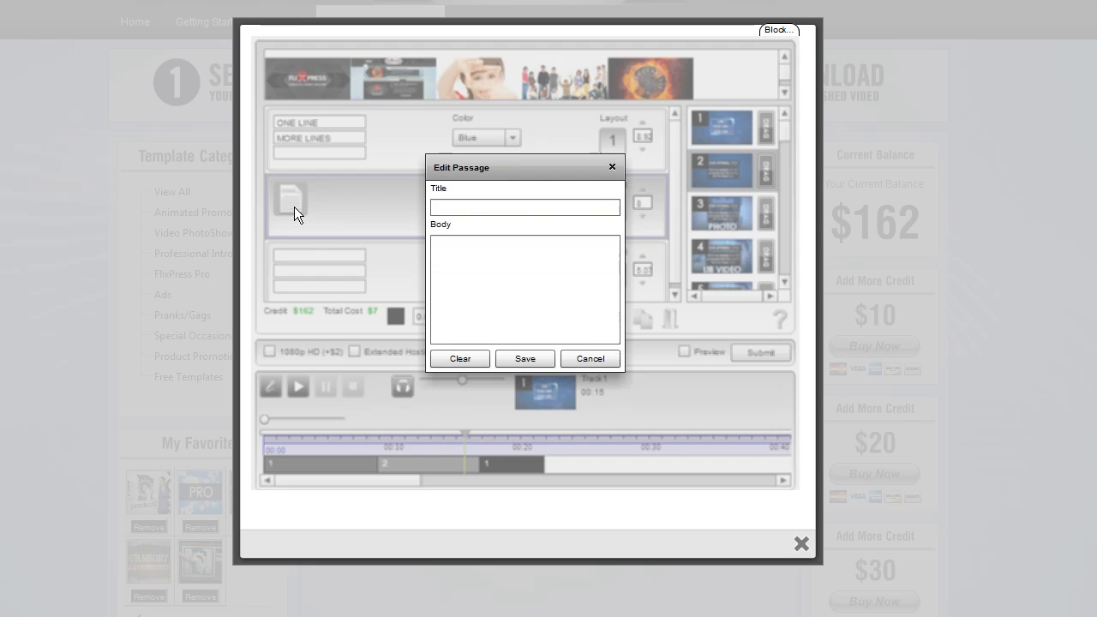
click(612, 167)
drag(783, 132, 783, 125)
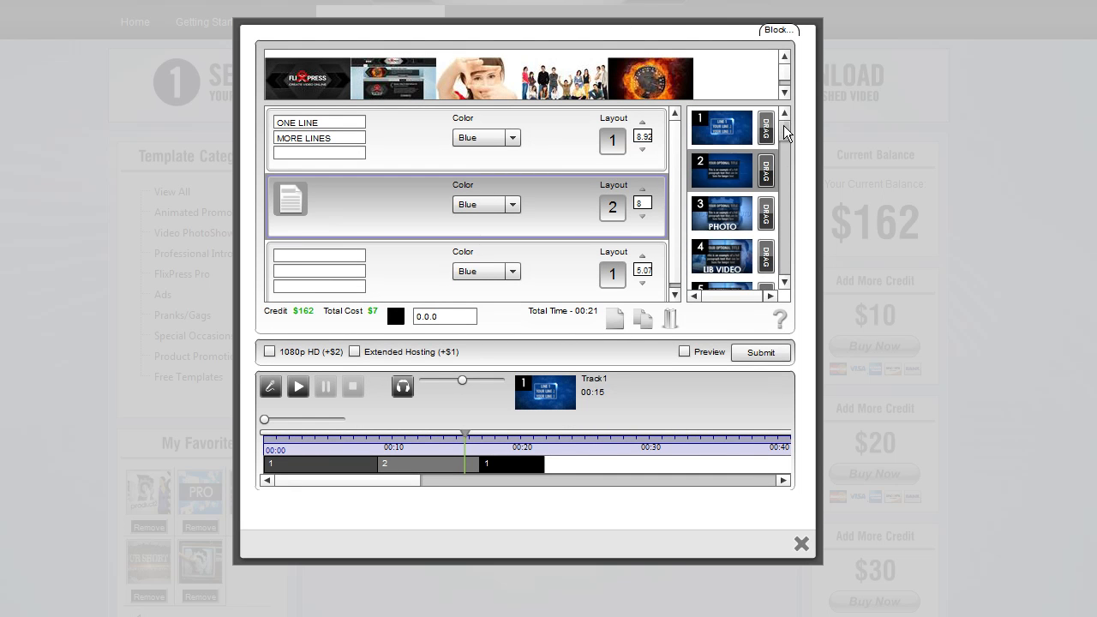
Enter the second layout's passage body 'THIS IS A LONGER TEXT THAT WILL NOT SHRINK ON TH' and save it
drag(770, 173, 616, 209)
click(289, 202)
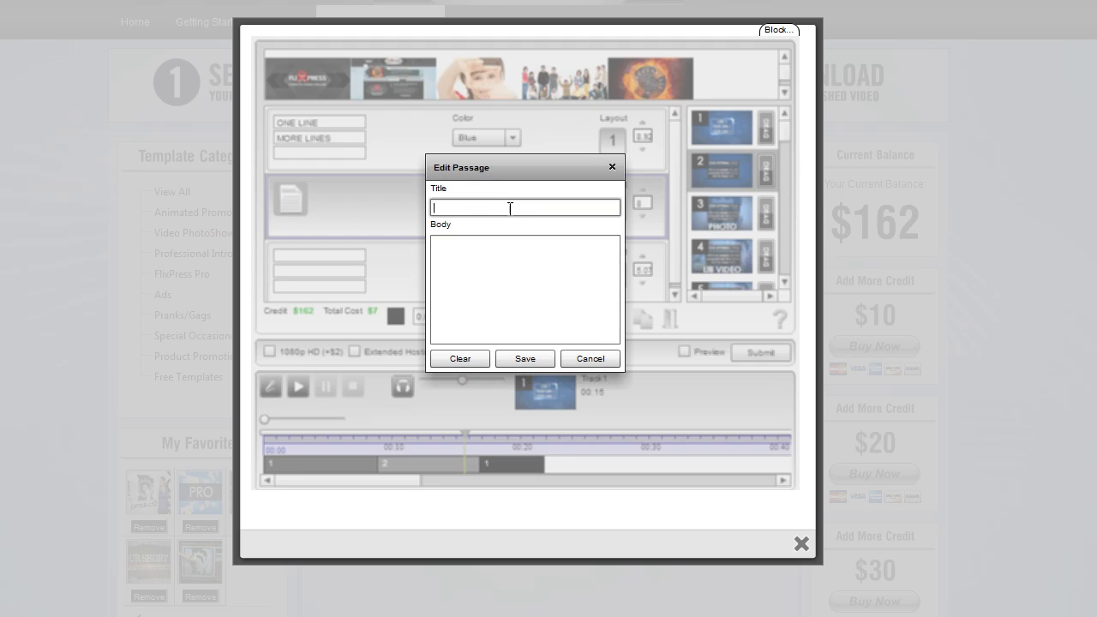
click(545, 263)
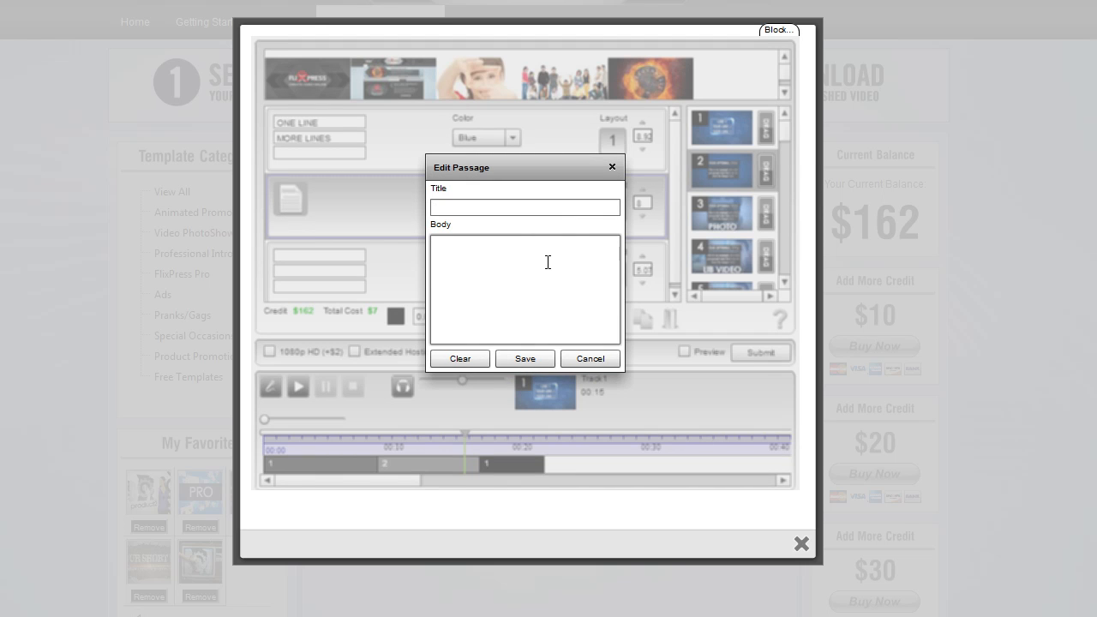
text(THIS IS A LONGER TEXT THAT WILL NOT SHRINK ON THE)
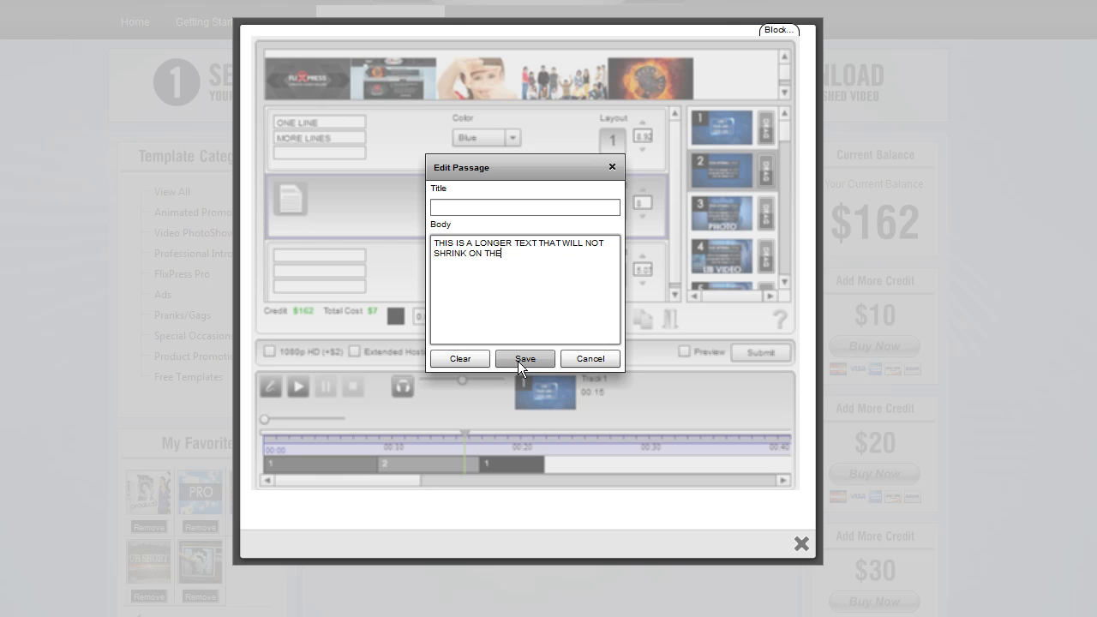
click(518, 361)
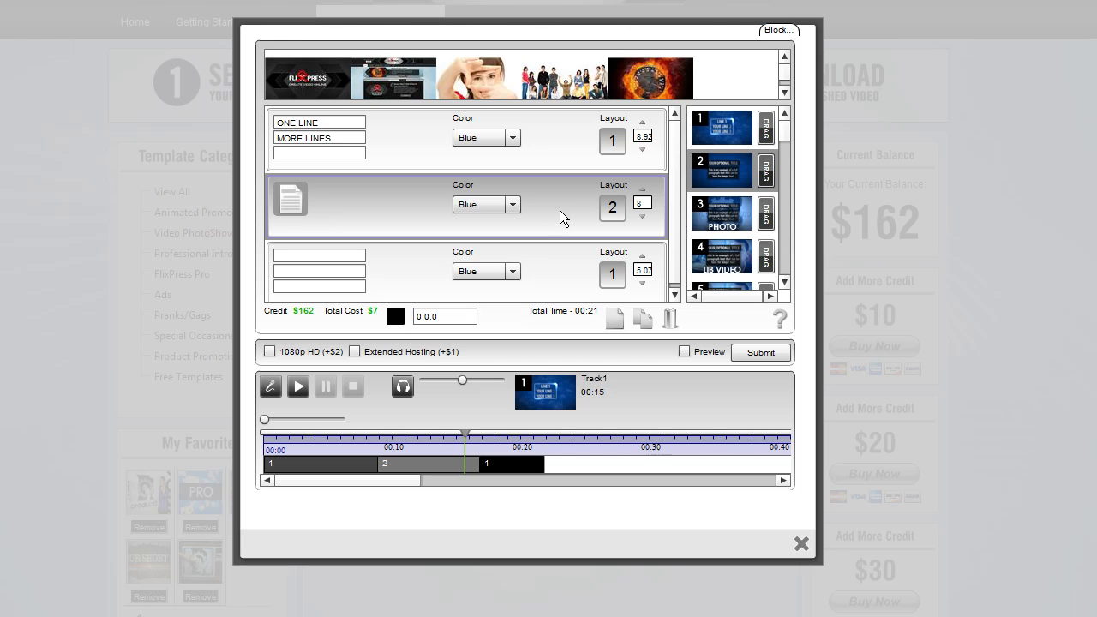
Set the first layout's colour to Red and the second layout's colour to Purple
click(513, 204)
drag(516, 243, 515, 281)
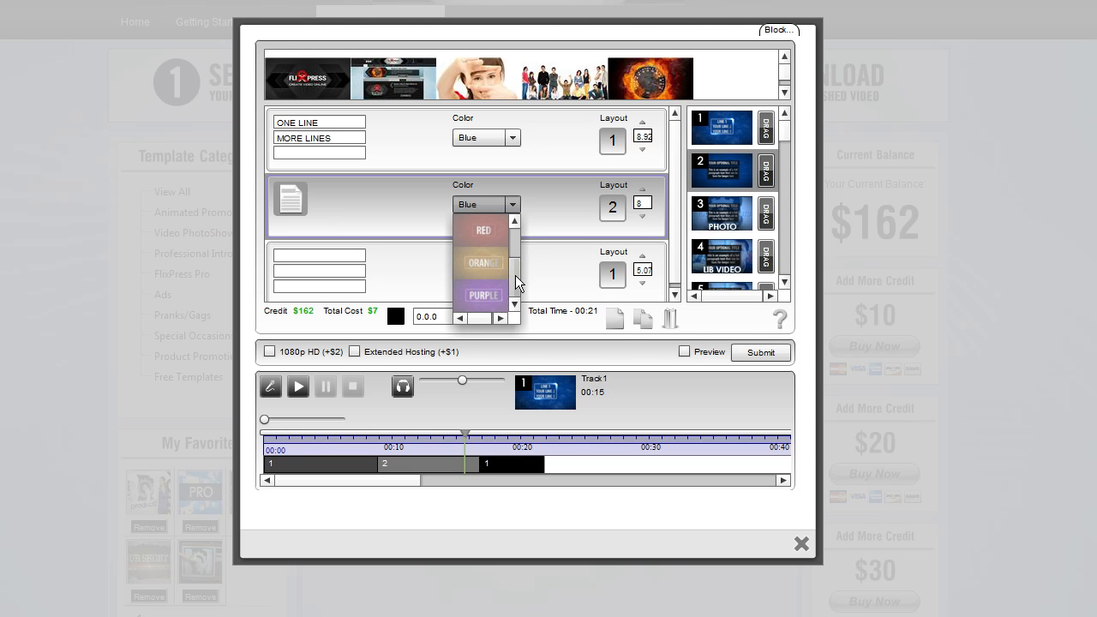
drag(515, 275, 516, 269)
click(509, 259)
click(513, 141)
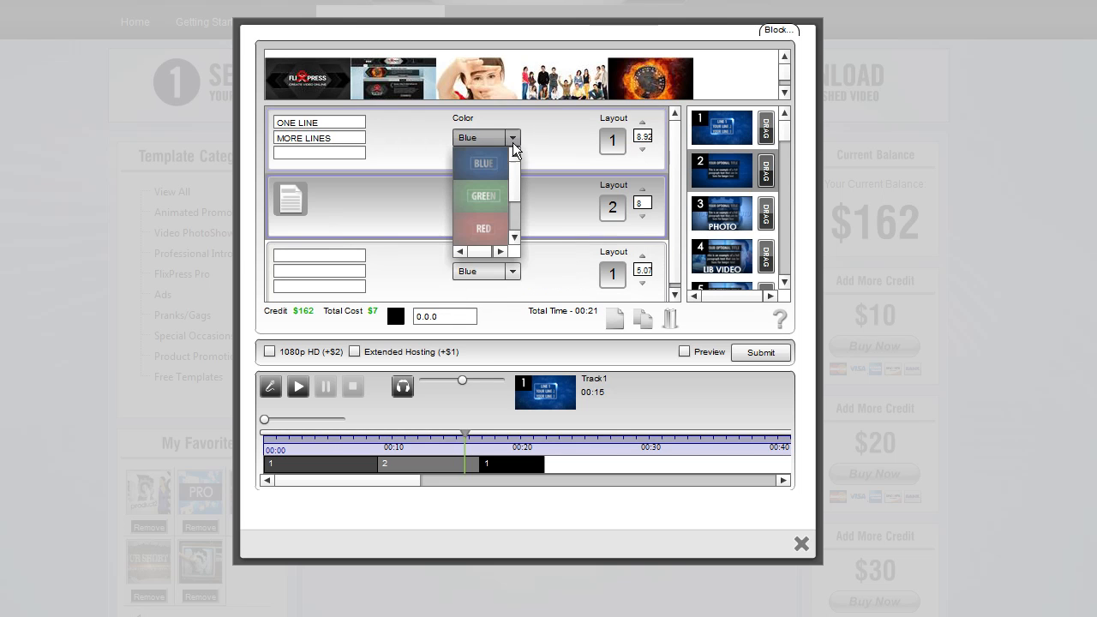
click(492, 219)
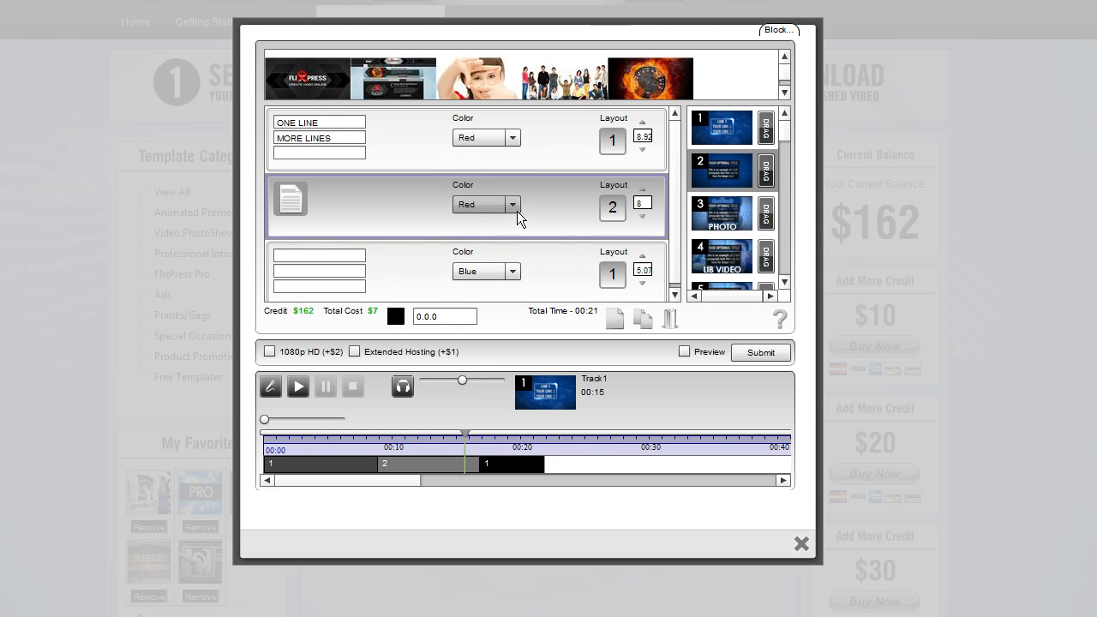
click(514, 206)
drag(517, 238, 514, 278)
click(483, 294)
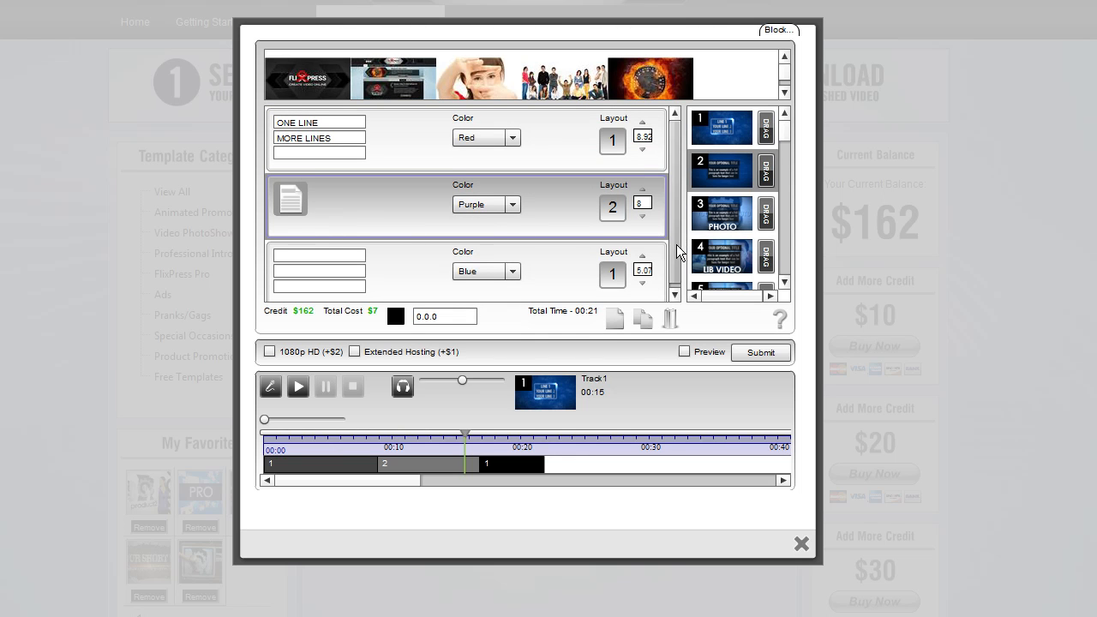
Preview the template video of layout 3 (Photo) and close it
drag(676, 244, 676, 251)
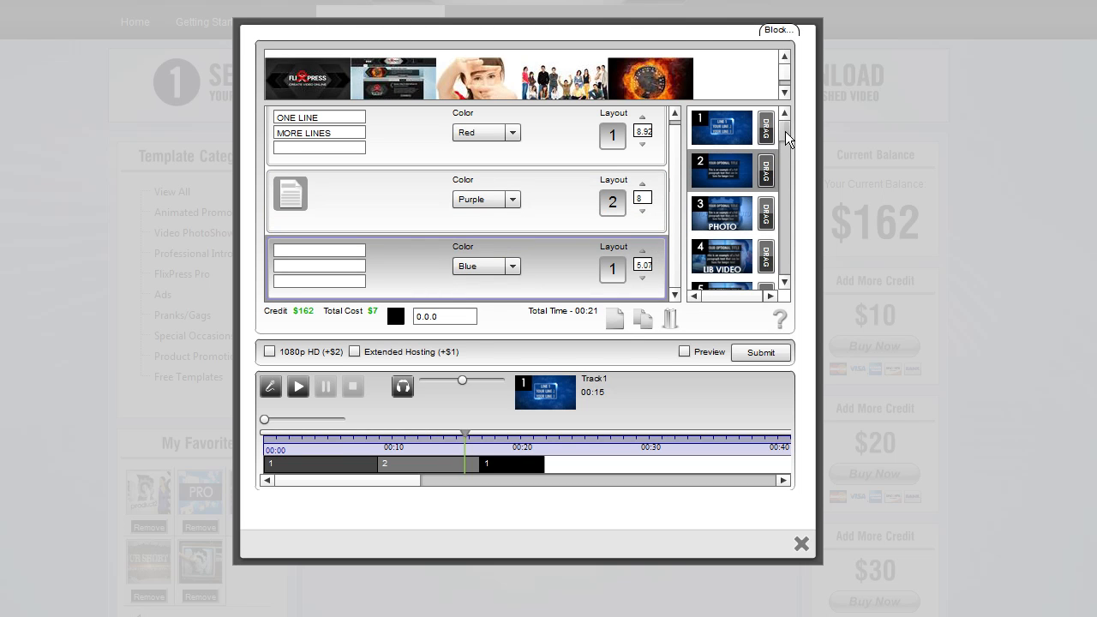
drag(785, 131, 786, 139)
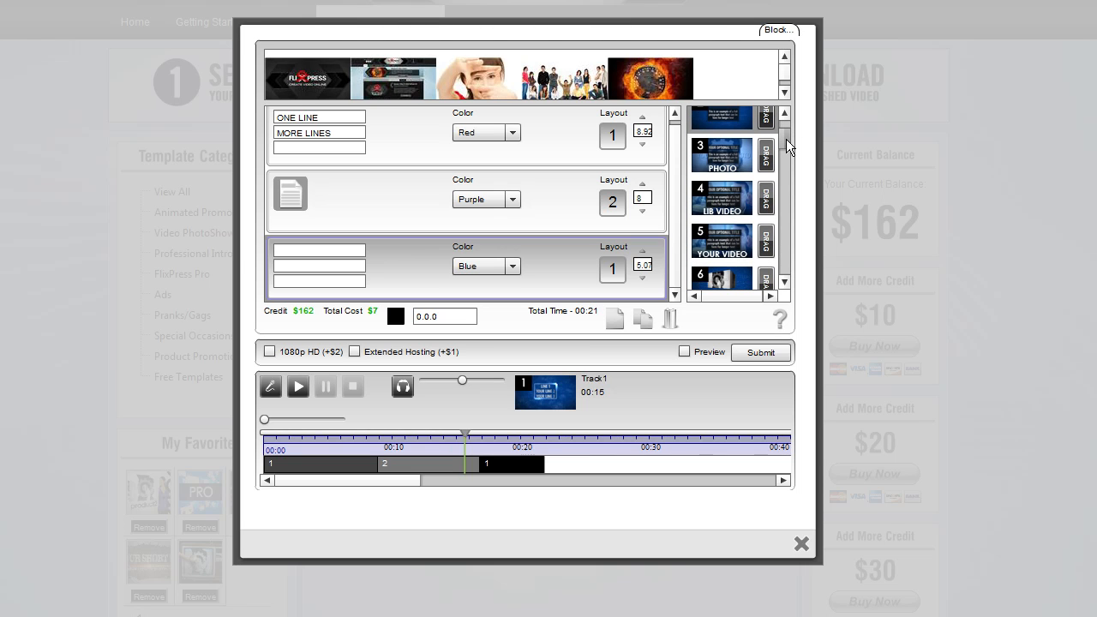
click(746, 158)
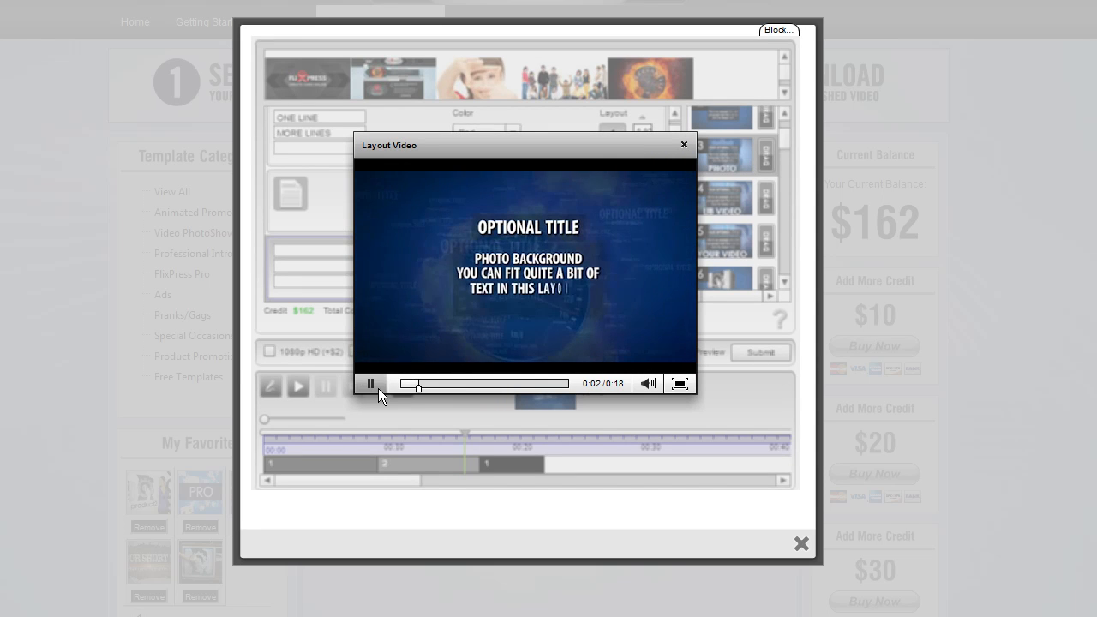
click(372, 386)
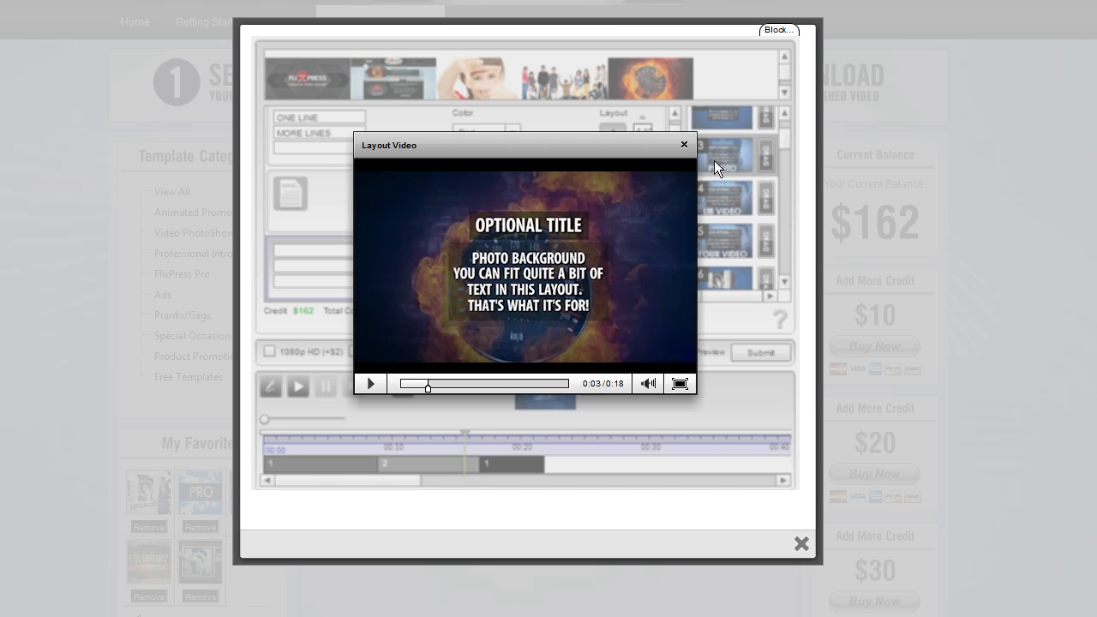
click(683, 143)
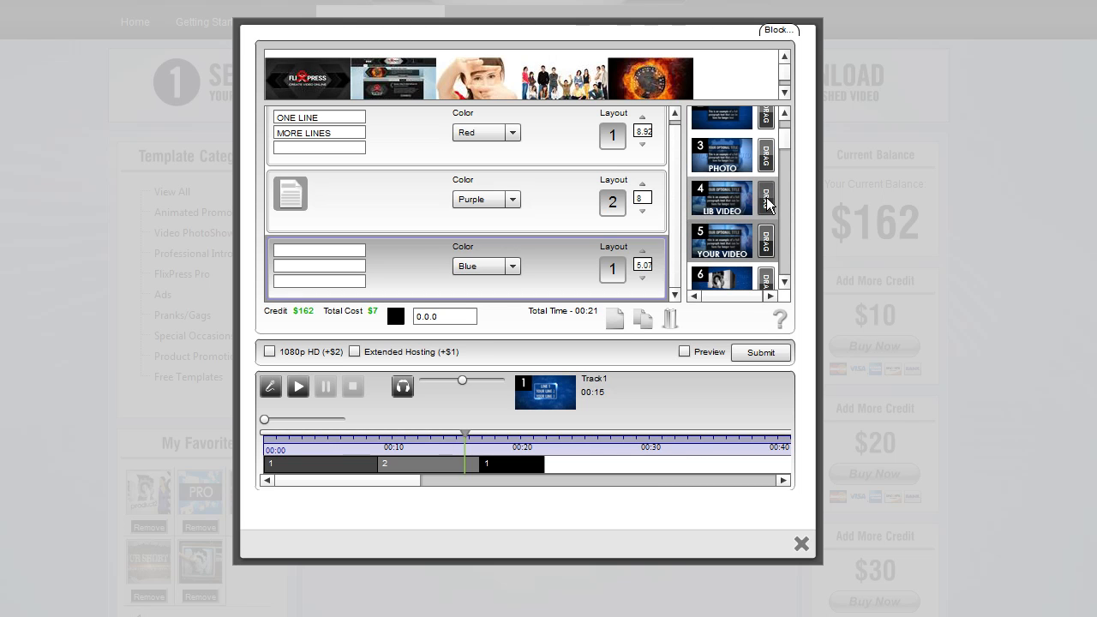
Apply layout 3 to the third layout slot
click(336, 202)
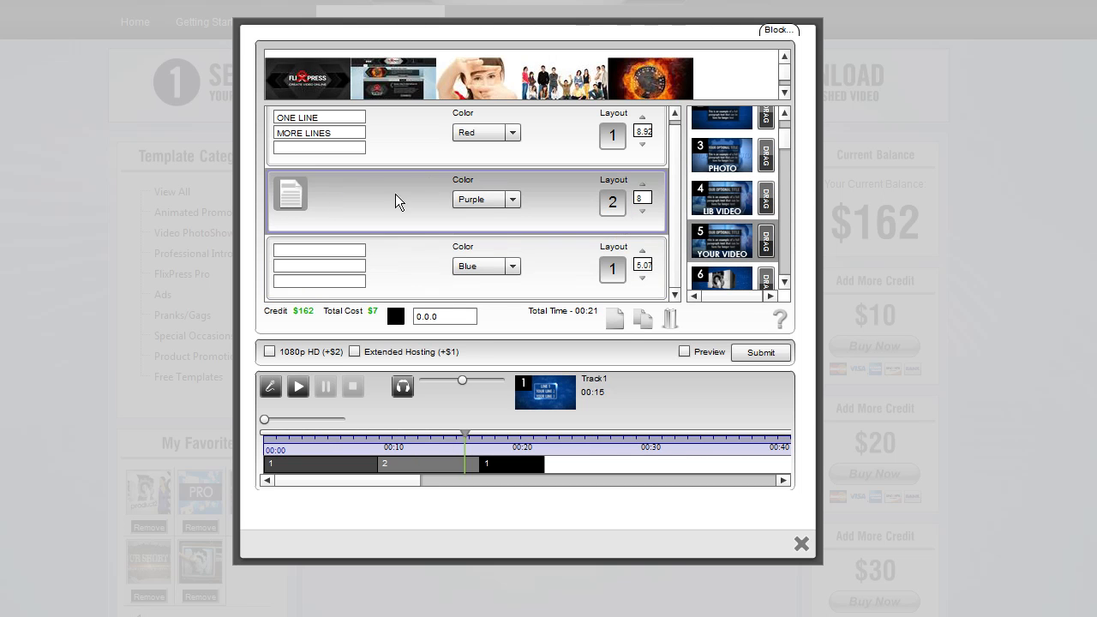
mouse_move(765, 201)
mouse_down()
mouse_move(616, 273)
mouse_move(763, 196)
mouse_up()
drag(765, 157, 616, 272)
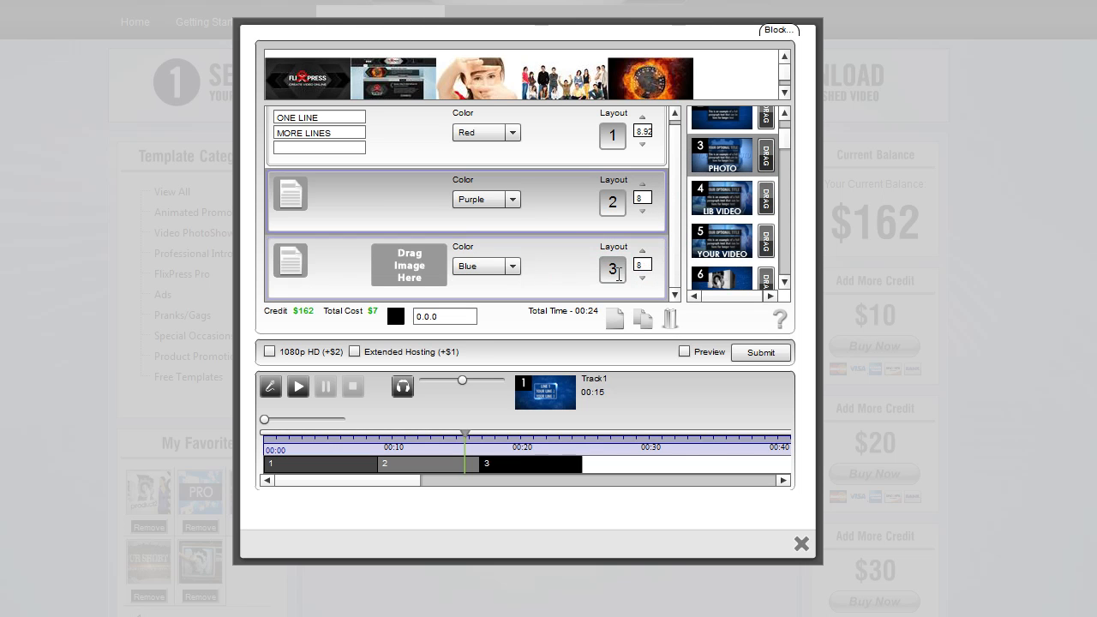
Enter placeholder body text 'SFDJLKJFDDLKJFDLKDJ' in the third layout's passage and save it
click(288, 263)
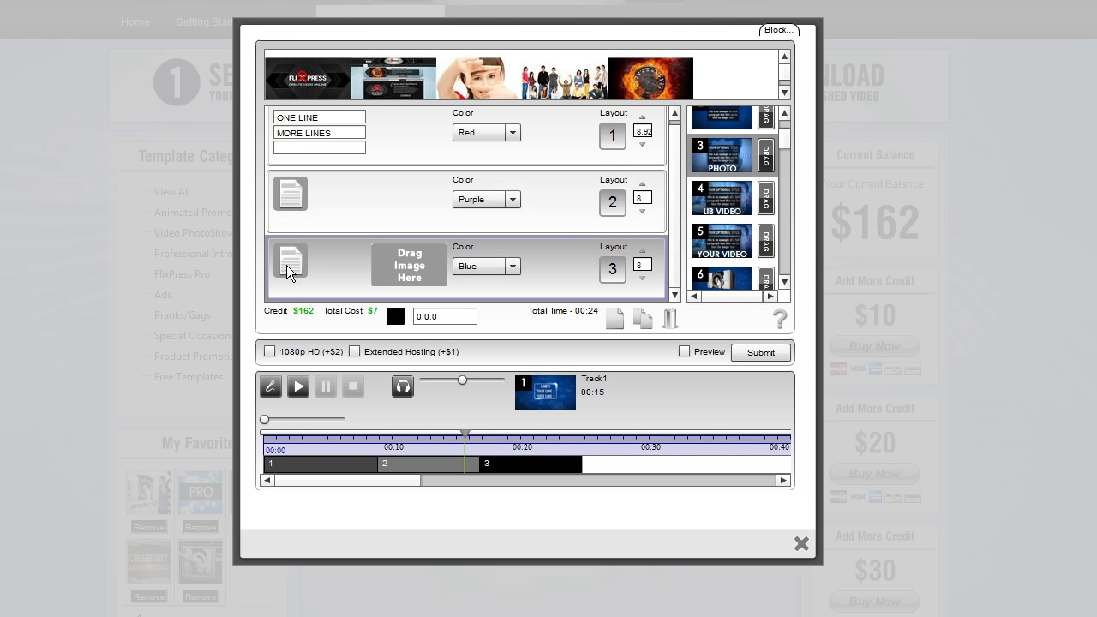
click(297, 265)
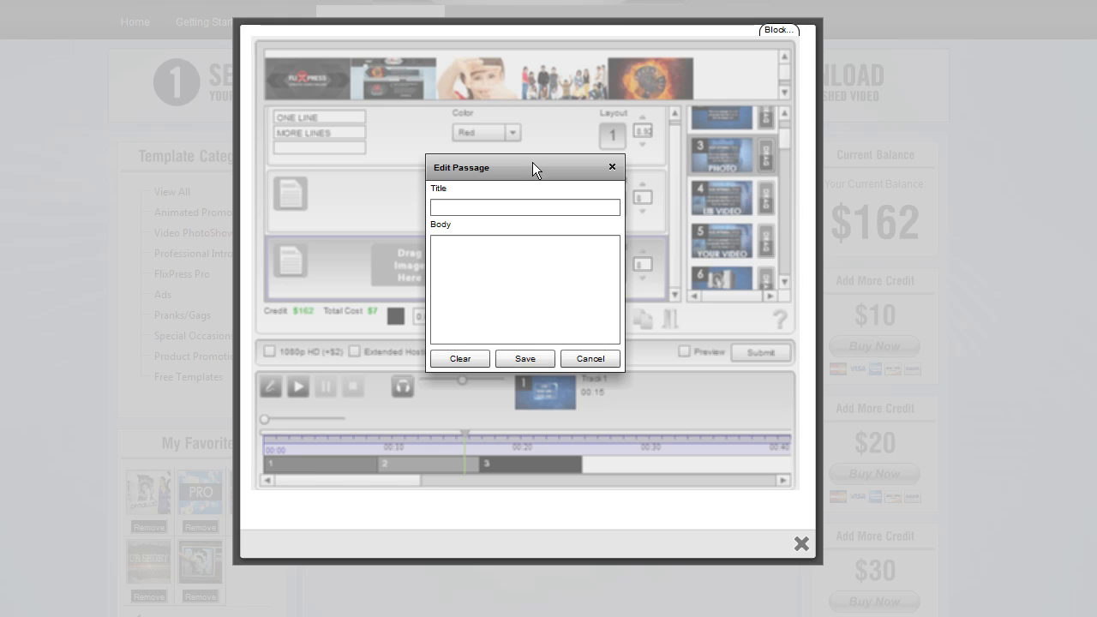
click(513, 254)
text(SFDJLKJFDDLKJFDLKDJ)
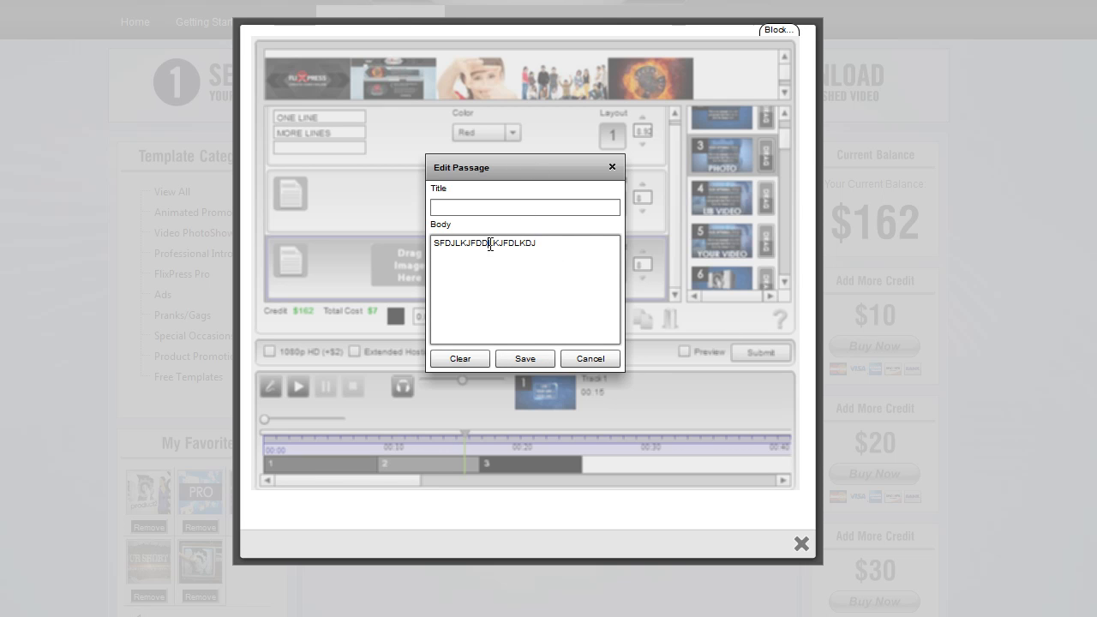
click(510, 358)
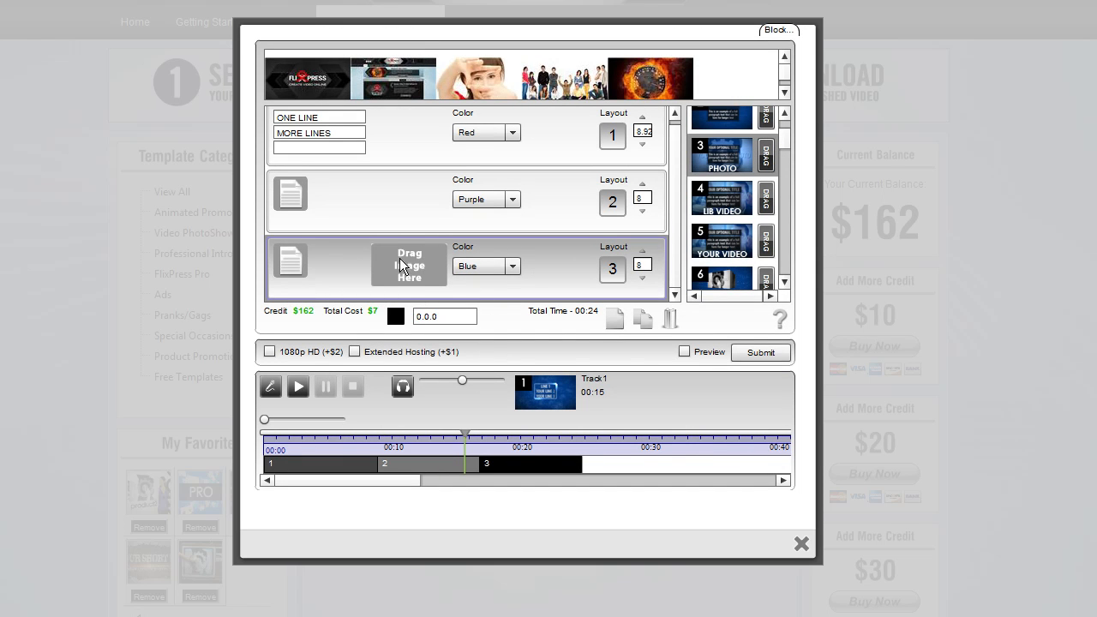
Add two new layouts and place the fiery gauge image into the third layout's image slot
double_click(620, 328)
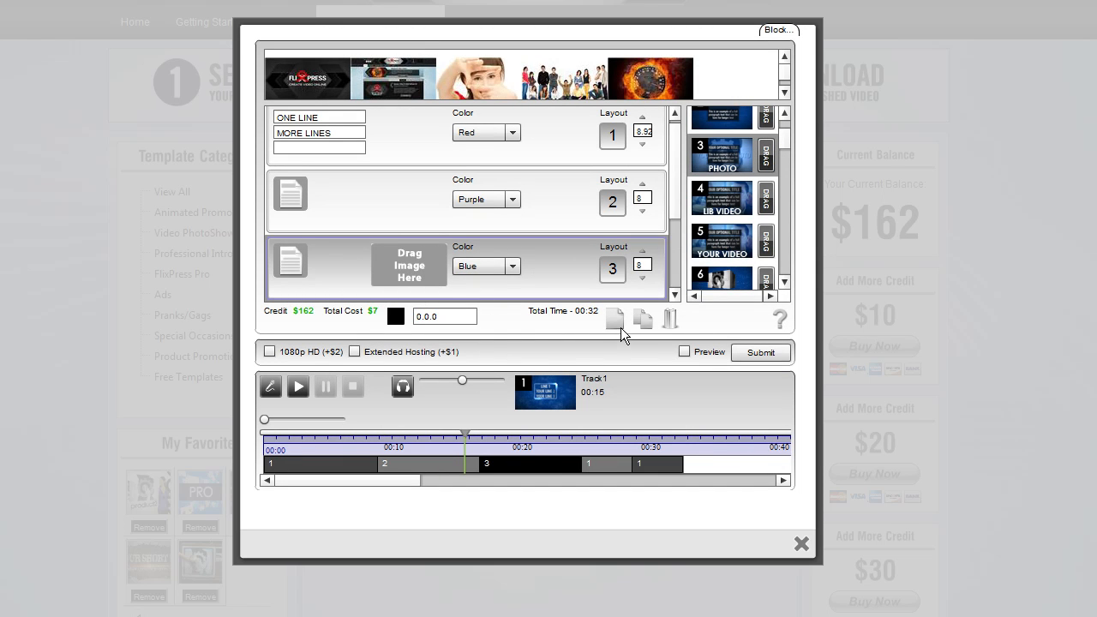
drag(673, 214, 674, 249)
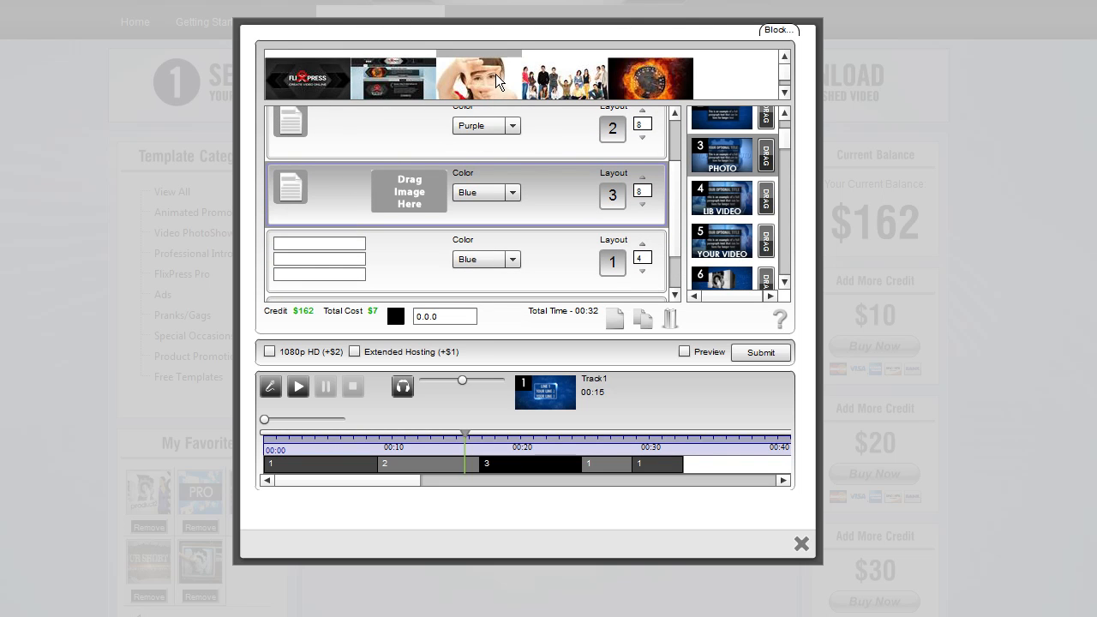
drag(651, 79, 417, 196)
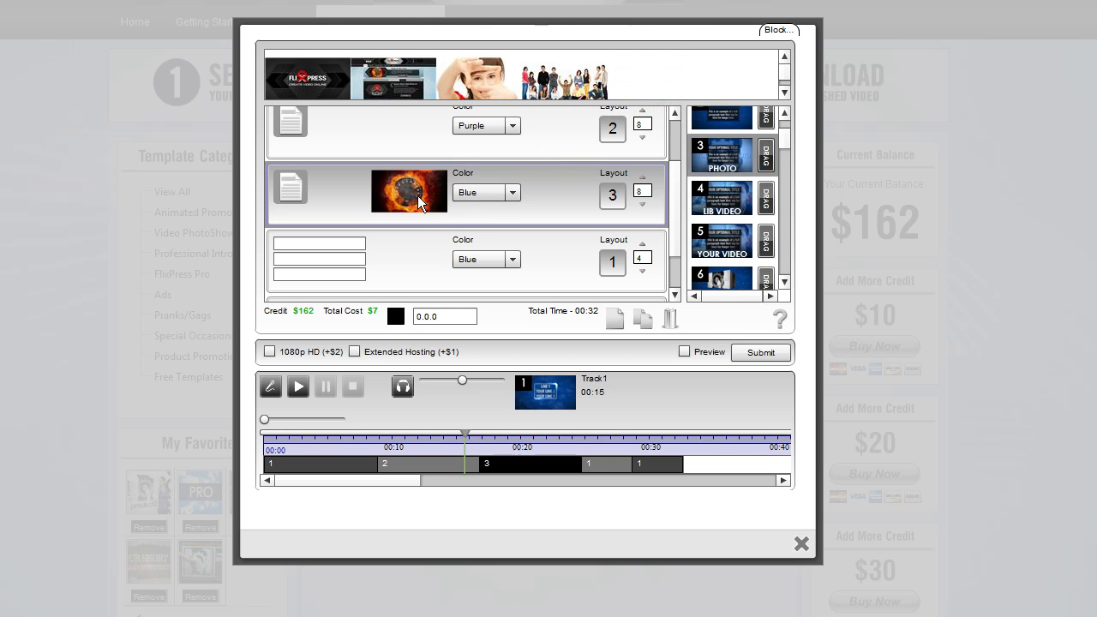
Preview the template video of layout 4 (Lib Video) and close it
click(731, 157)
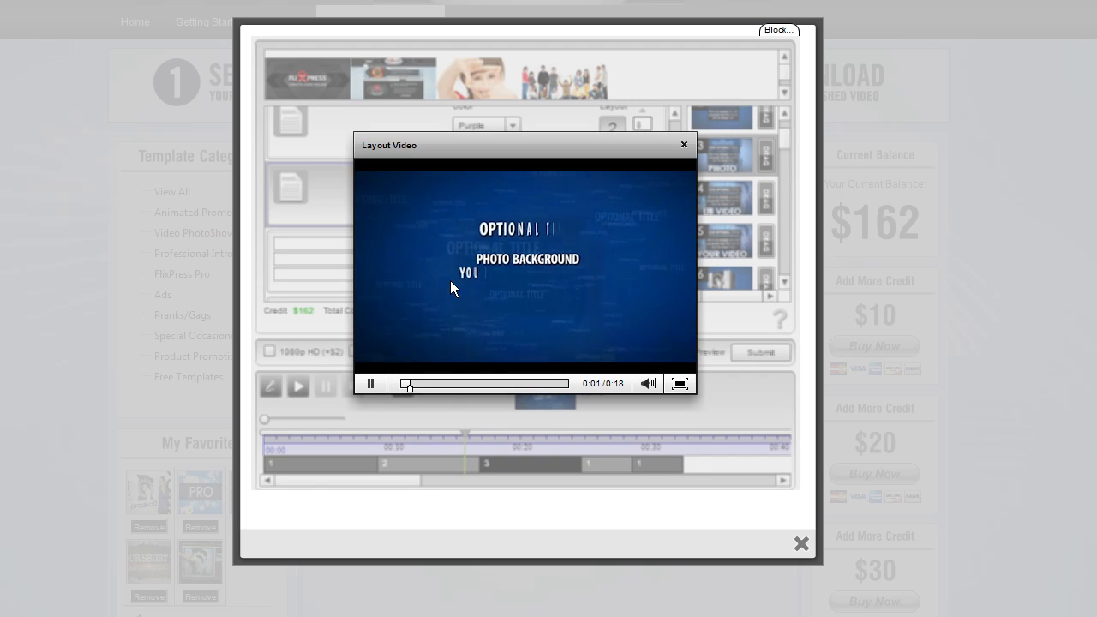
click(373, 381)
click(683, 144)
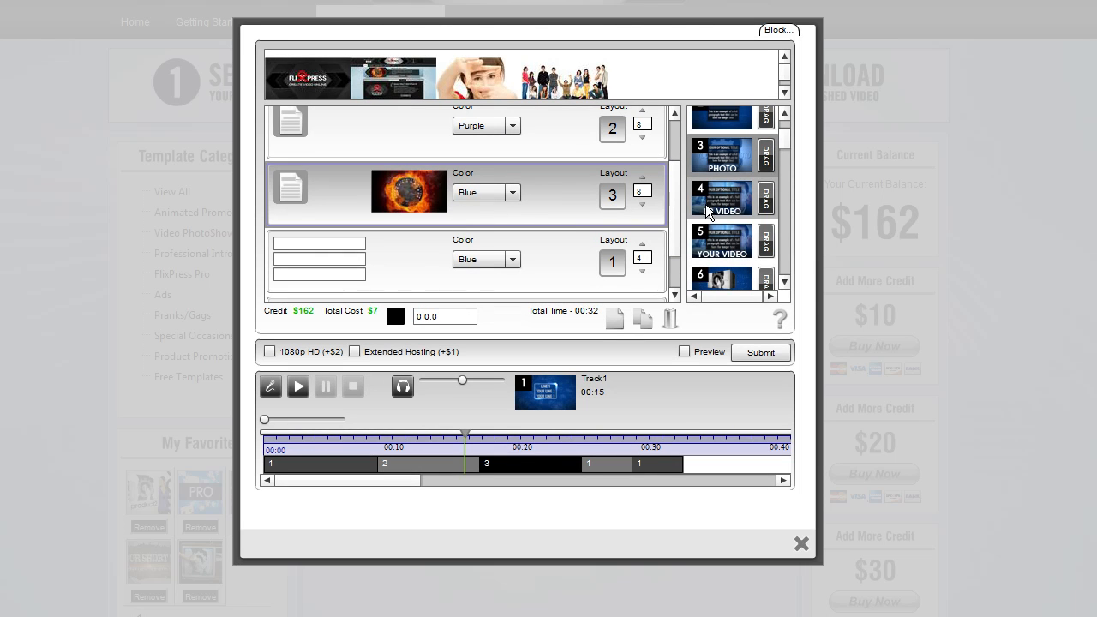
scroll(670, 205, down, 1)
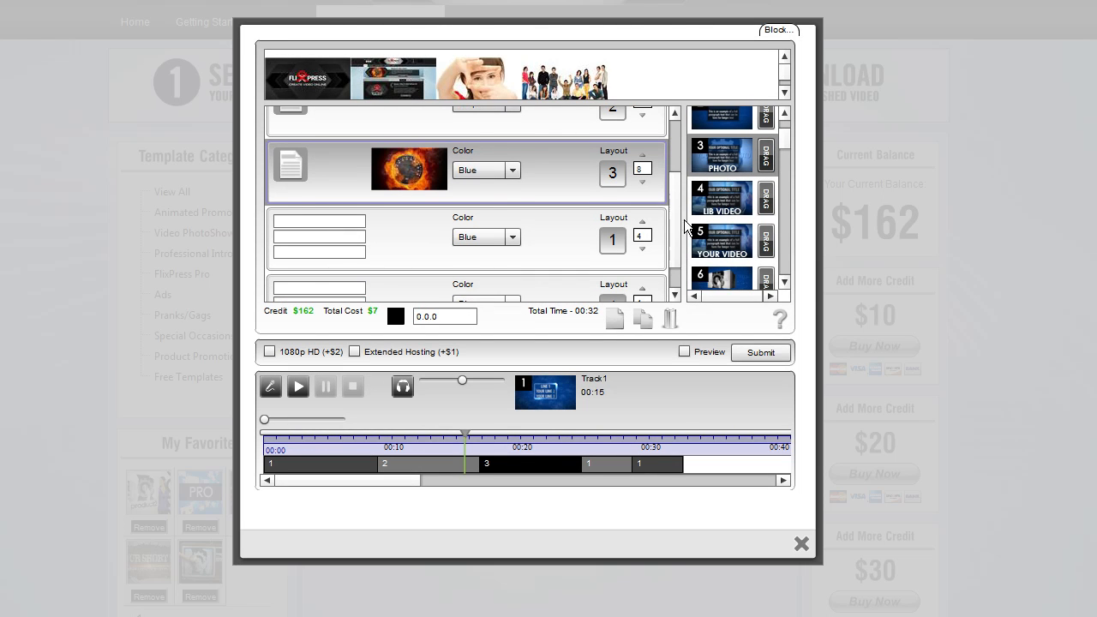
click(734, 204)
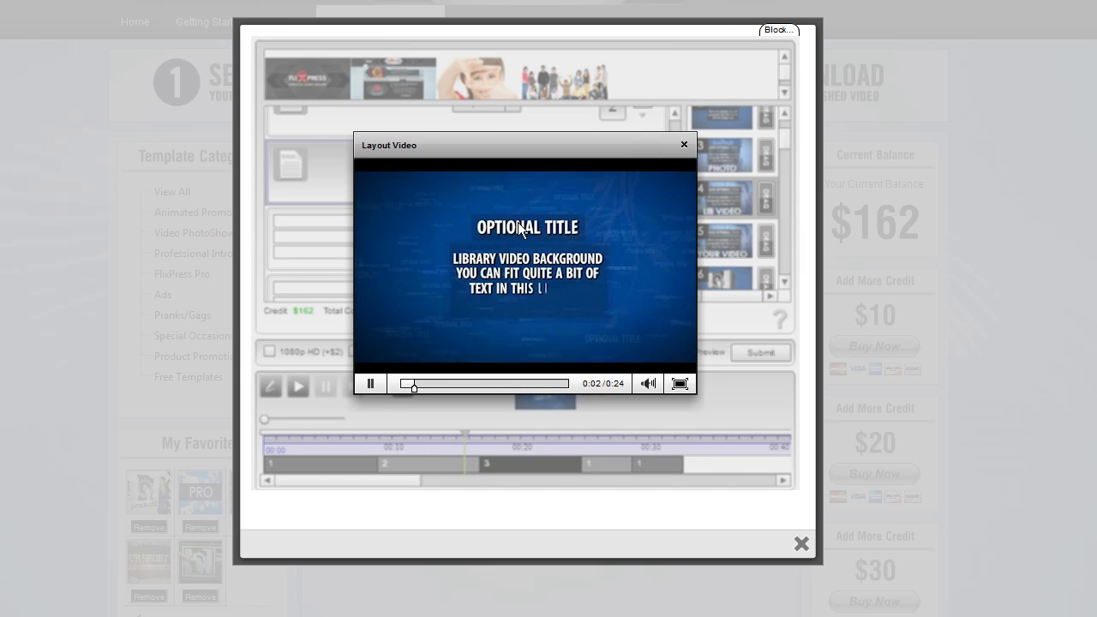
click(689, 144)
Apply layout 4 (Lib Video) to the fourth layout slot and open its stock video chooser
drag(759, 202, 616, 244)
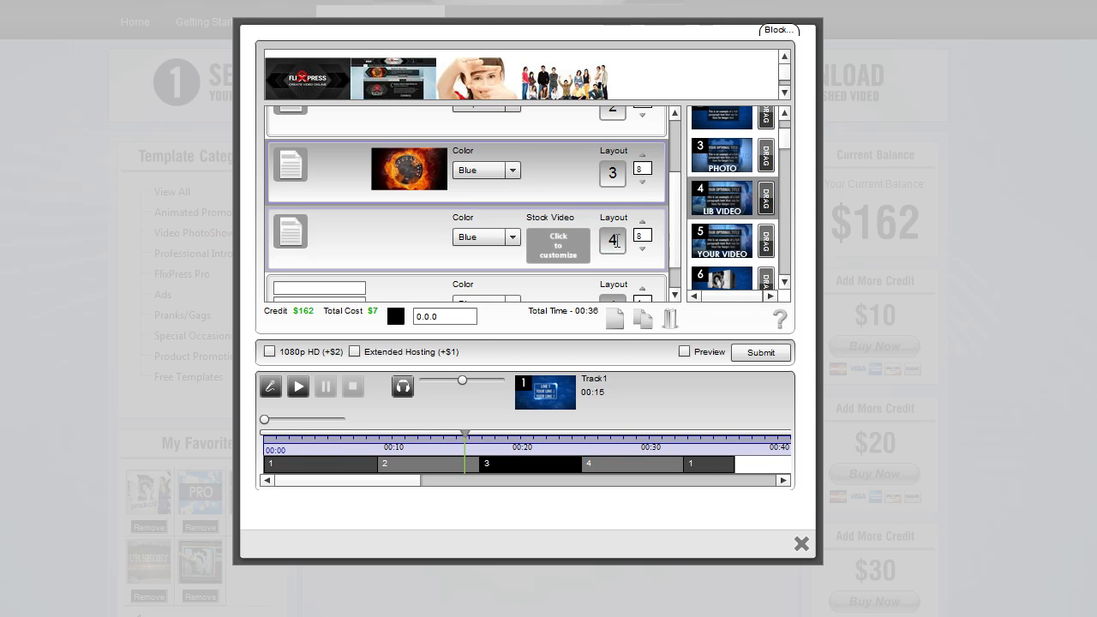
click(569, 243)
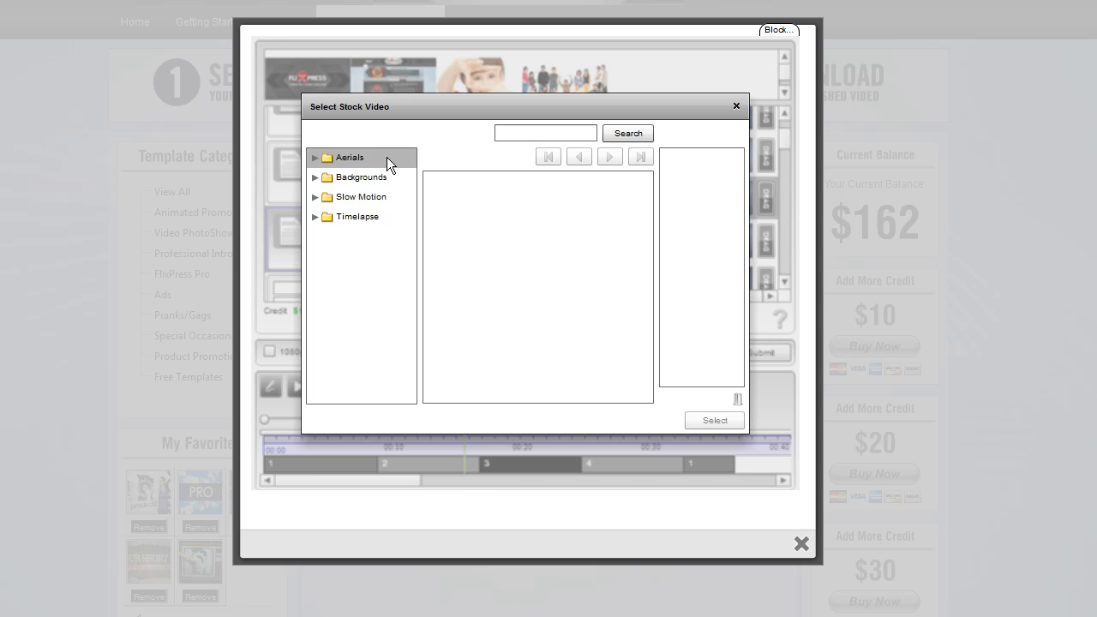
Browse the stock video categories and clips, previewing Backgrounds, Slow Motion and Timelapse folders
click(313, 178)
click(348, 221)
click(522, 204)
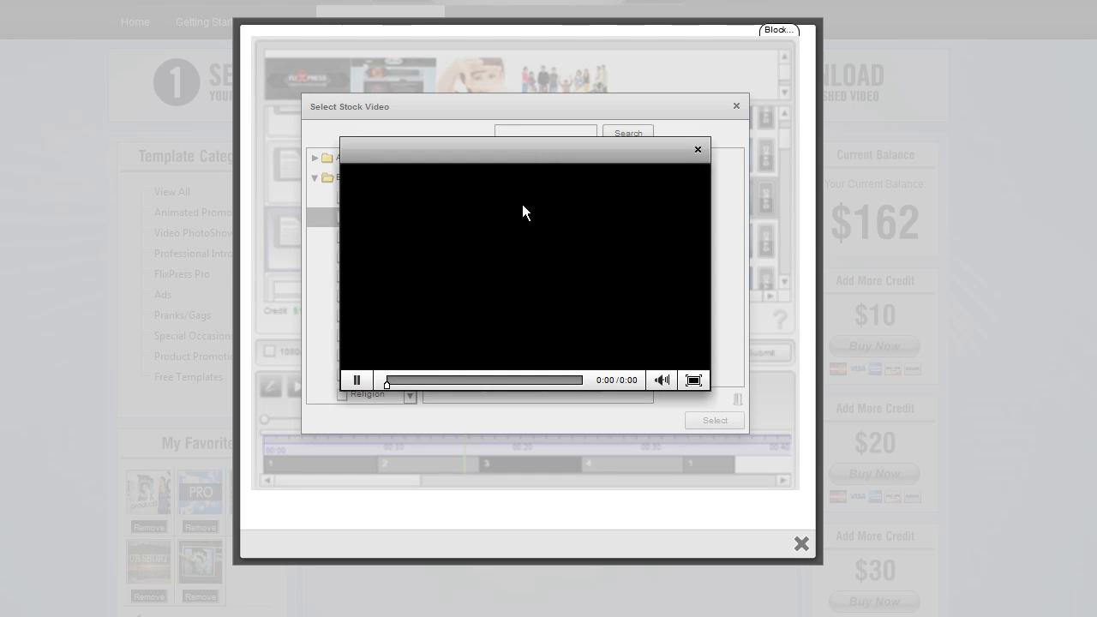
click(697, 149)
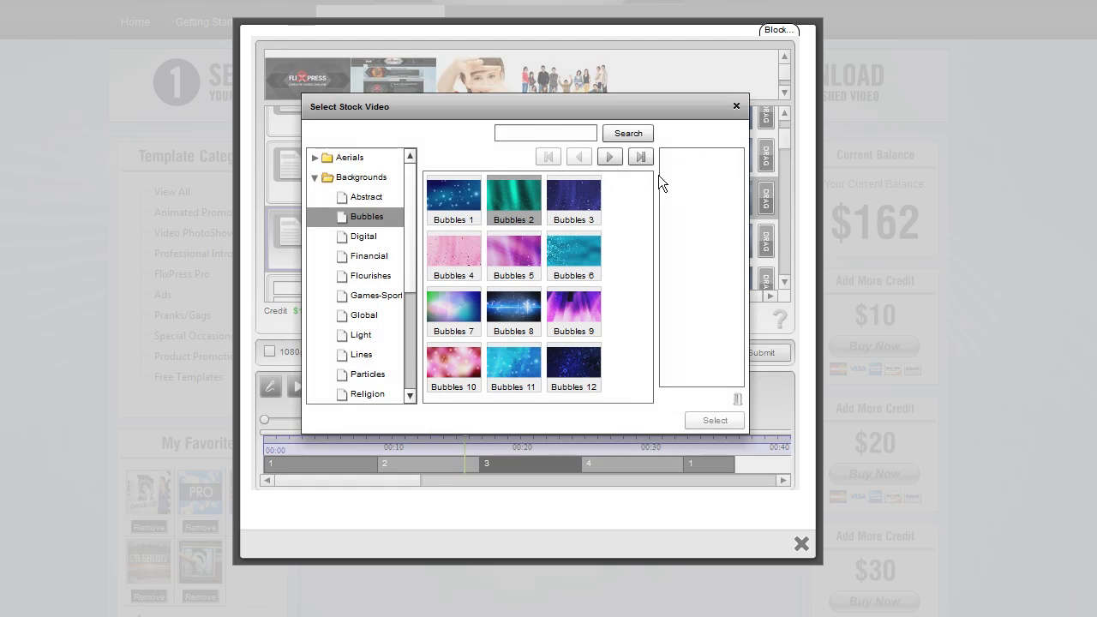
click(613, 159)
click(584, 156)
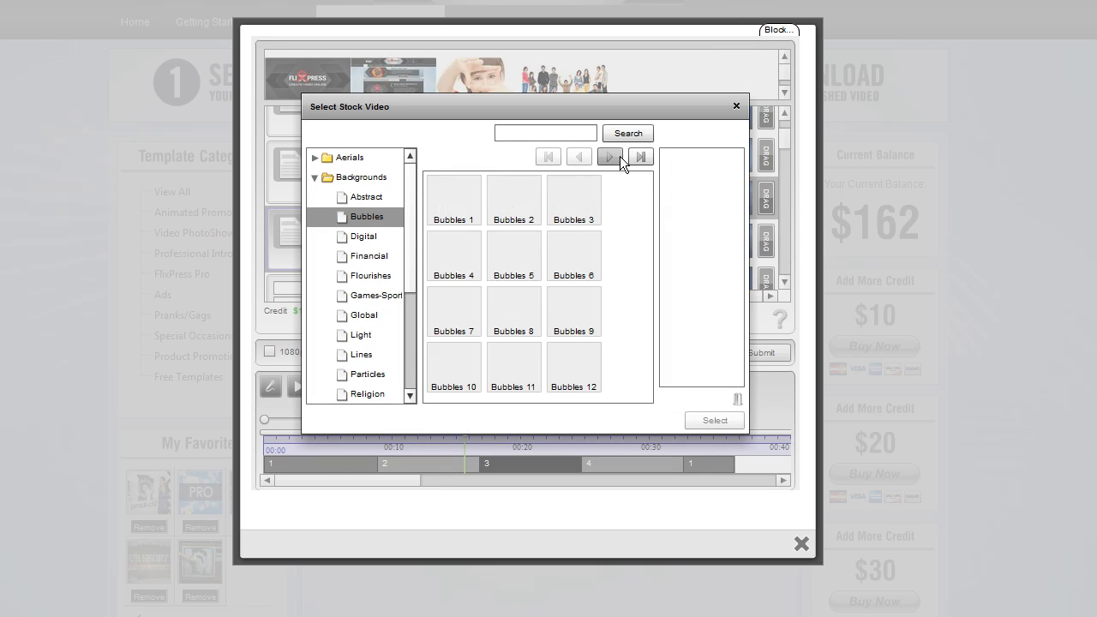
click(617, 158)
click(585, 156)
click(377, 255)
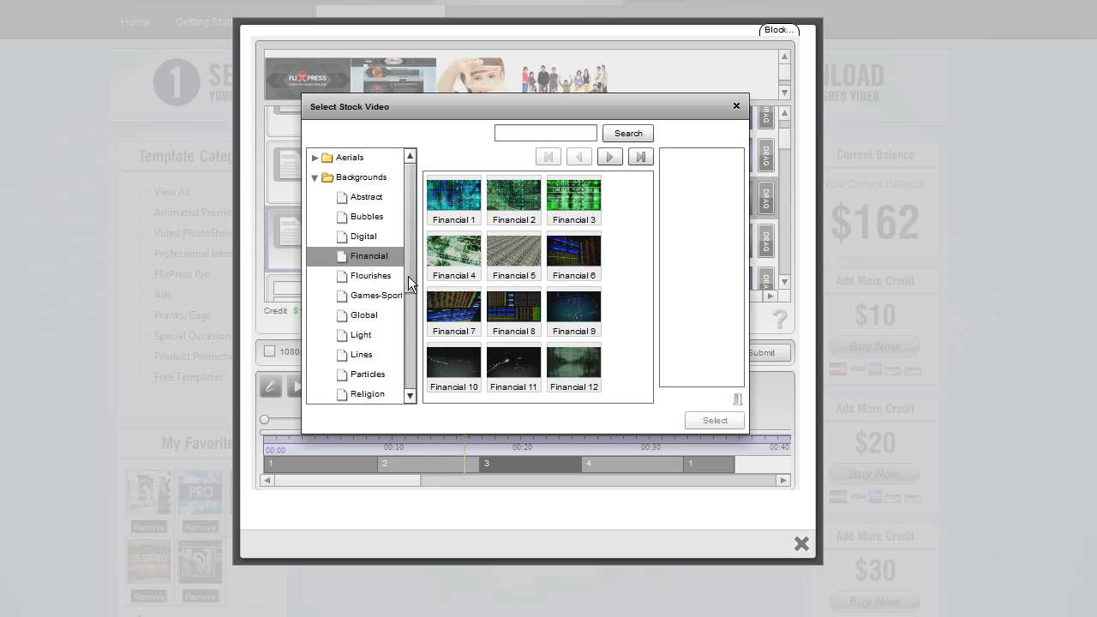
scroll(412, 312, down, 5)
click(376, 285)
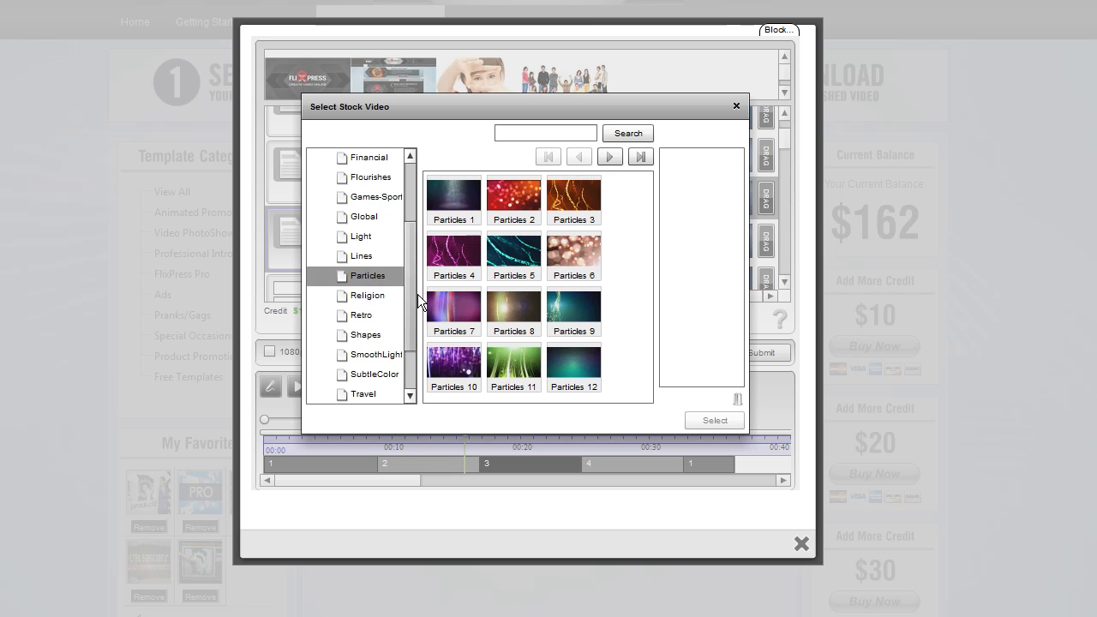
scroll(404, 282, up, 5)
click(340, 180)
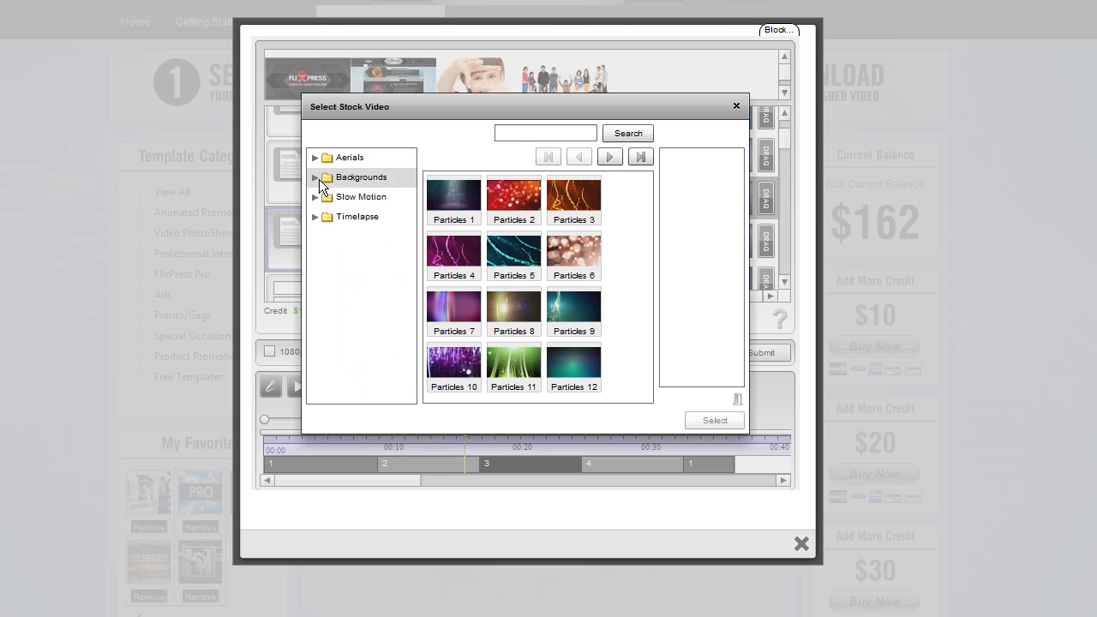
click(317, 193)
click(369, 234)
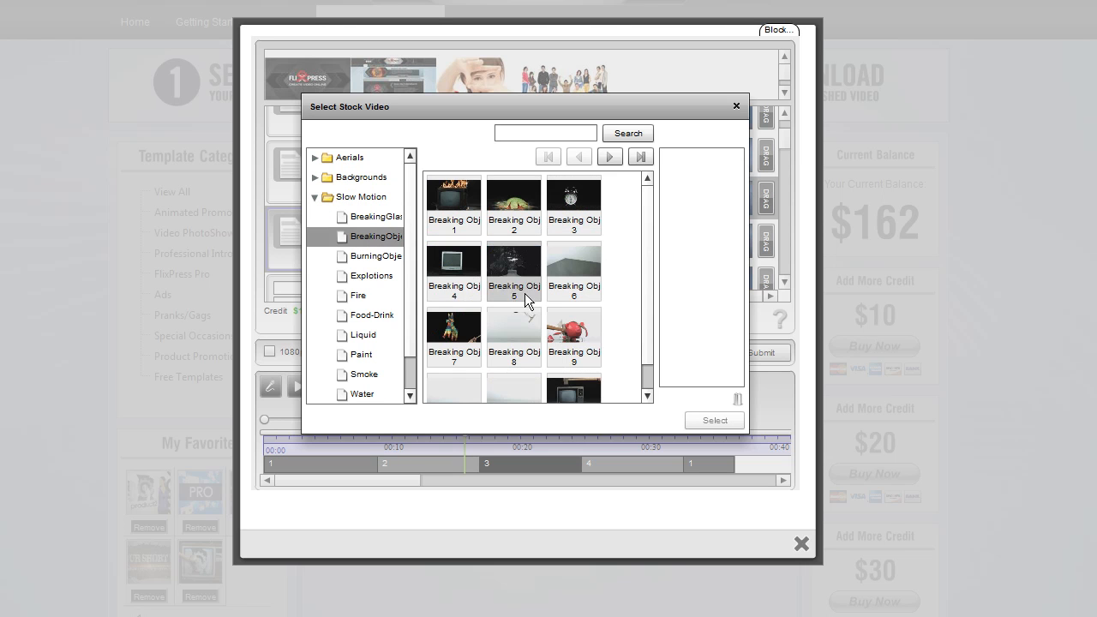
click(317, 197)
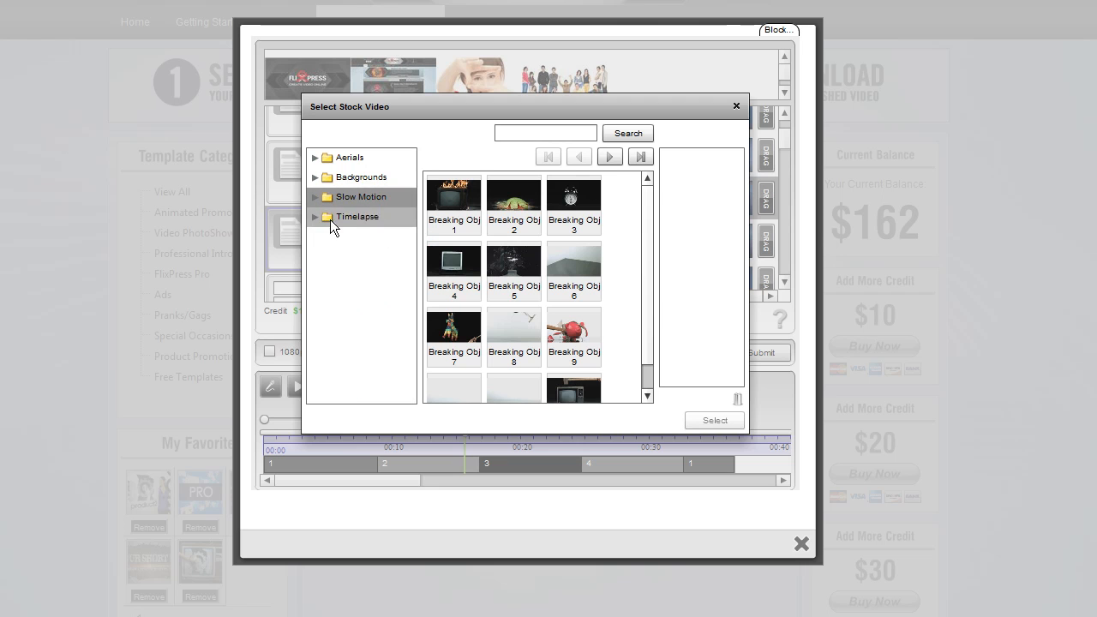
click(330, 217)
click(364, 236)
click(356, 254)
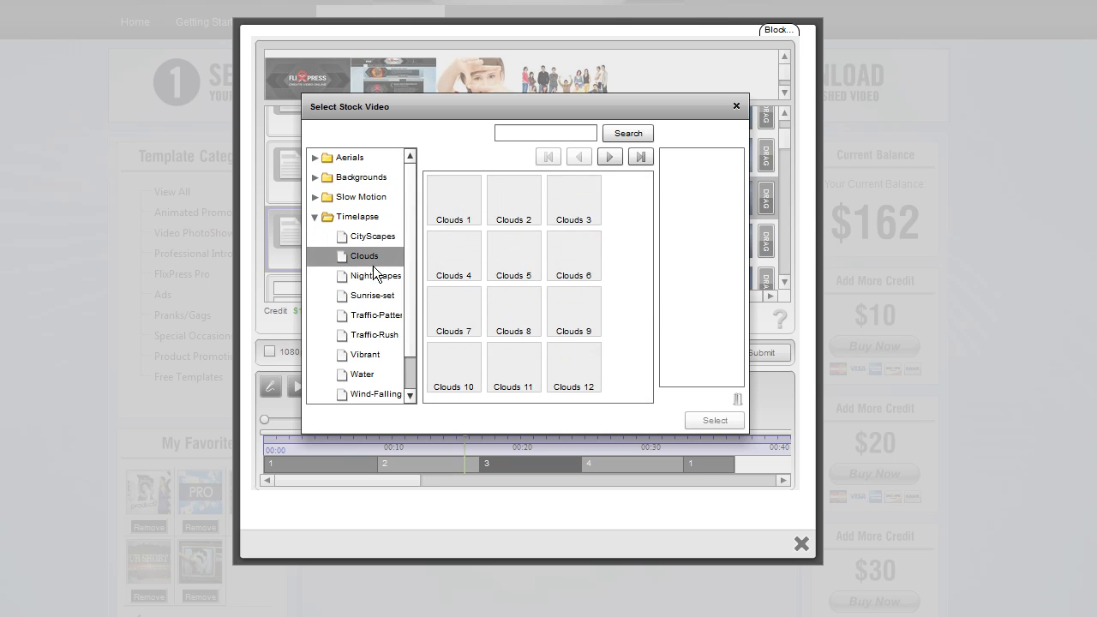
click(315, 217)
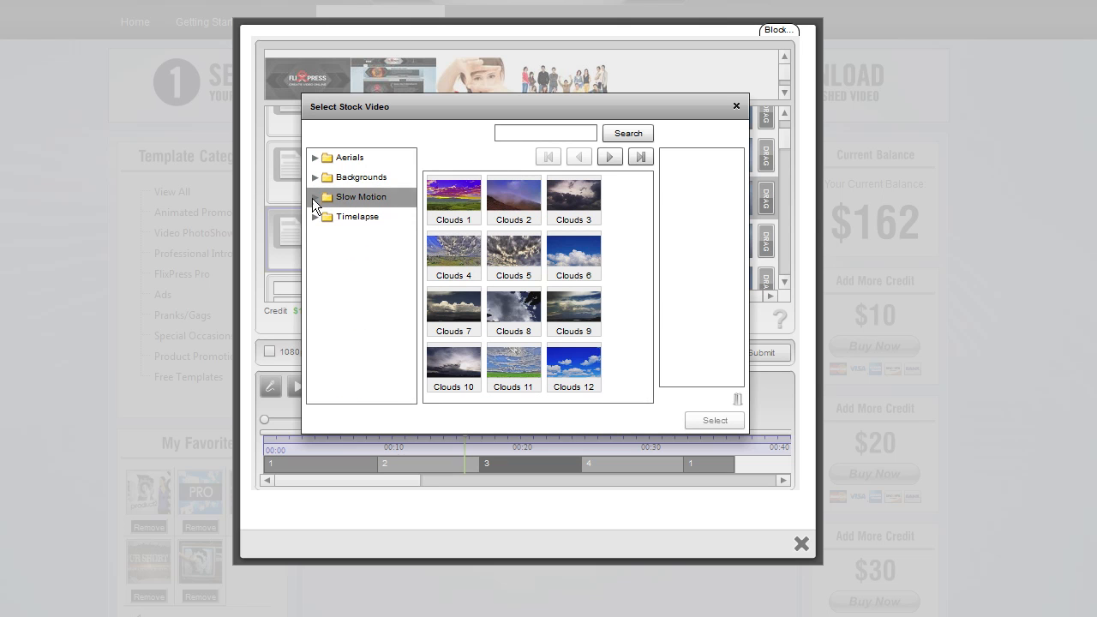
click(315, 216)
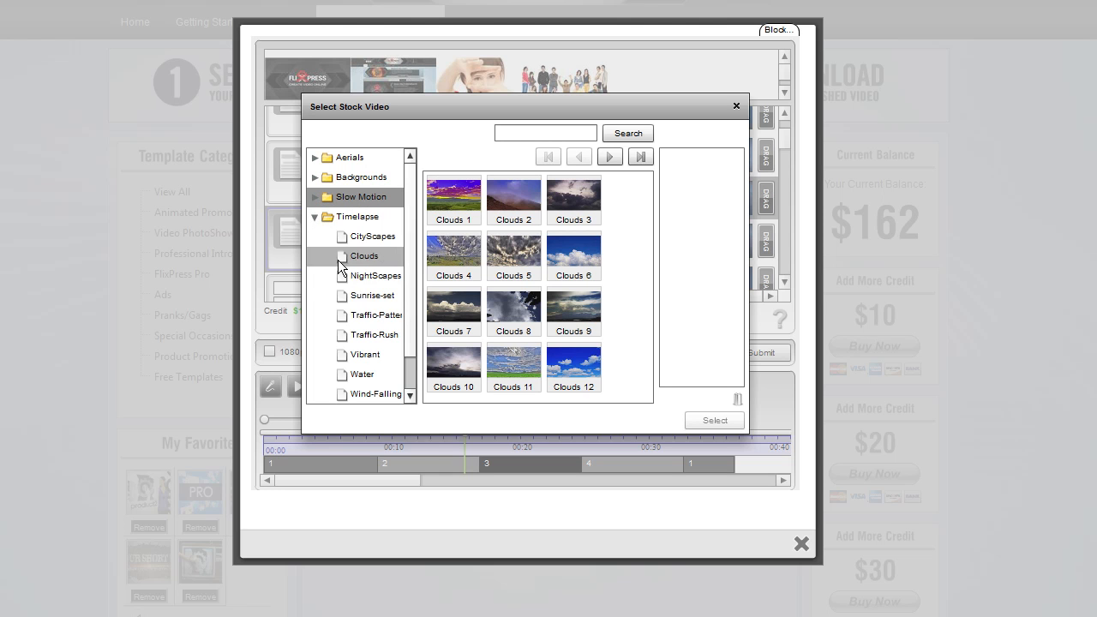
click(365, 257)
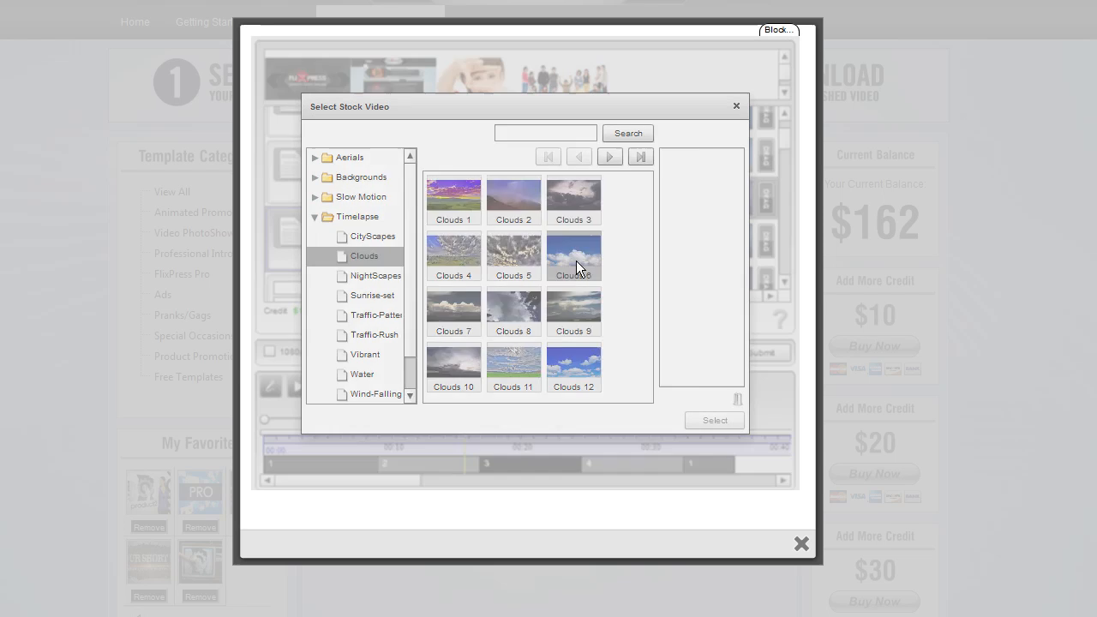
Preview the Clouds 6 clip and select it as the fourth layout's stock video
click(576, 261)
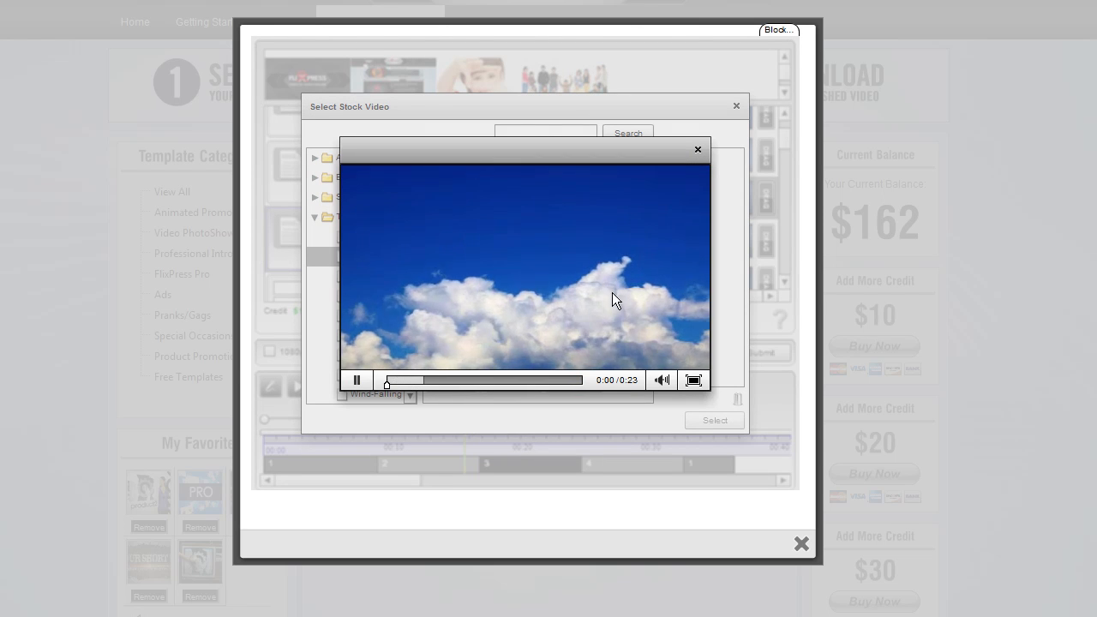
click(697, 150)
drag(574, 254, 696, 236)
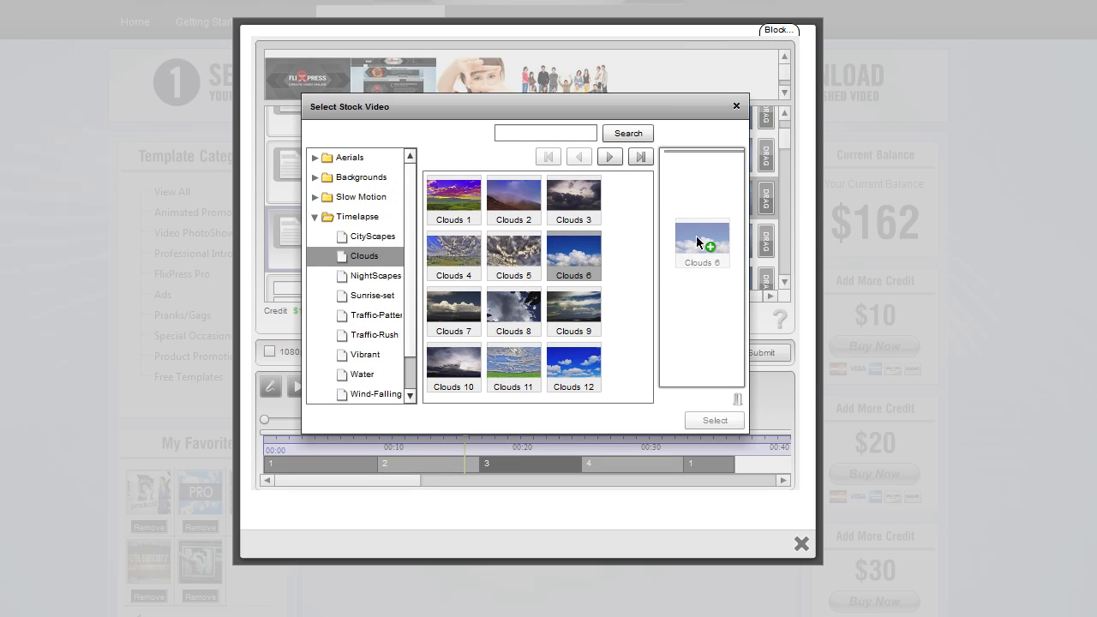
click(714, 420)
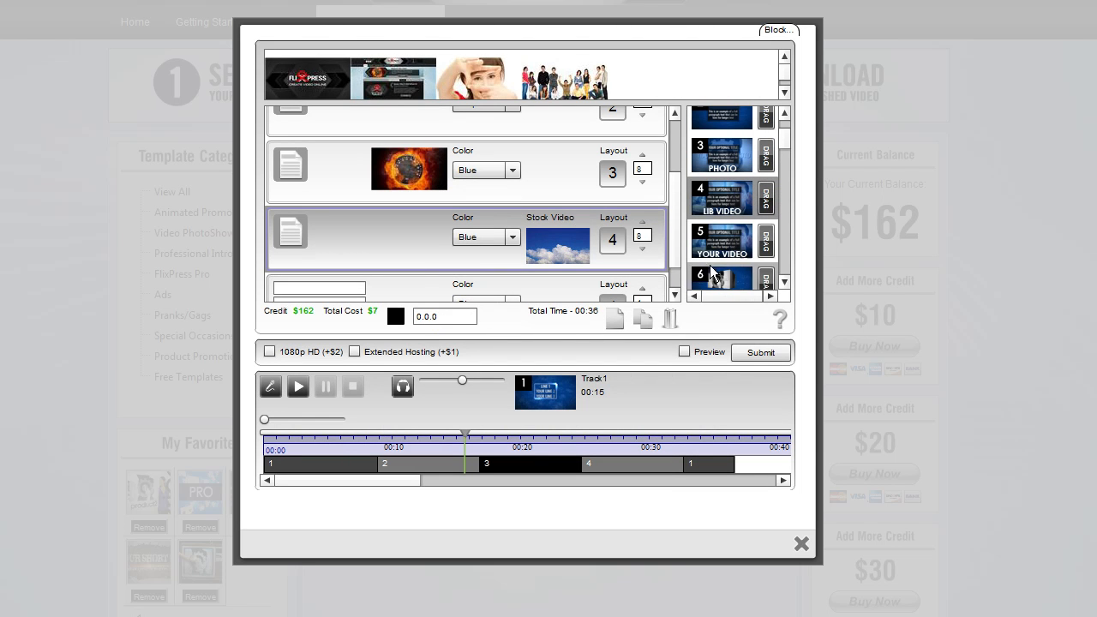
Apply layout 5 (Your Video) to the fifth layout slot
scroll(678, 233, down, 1)
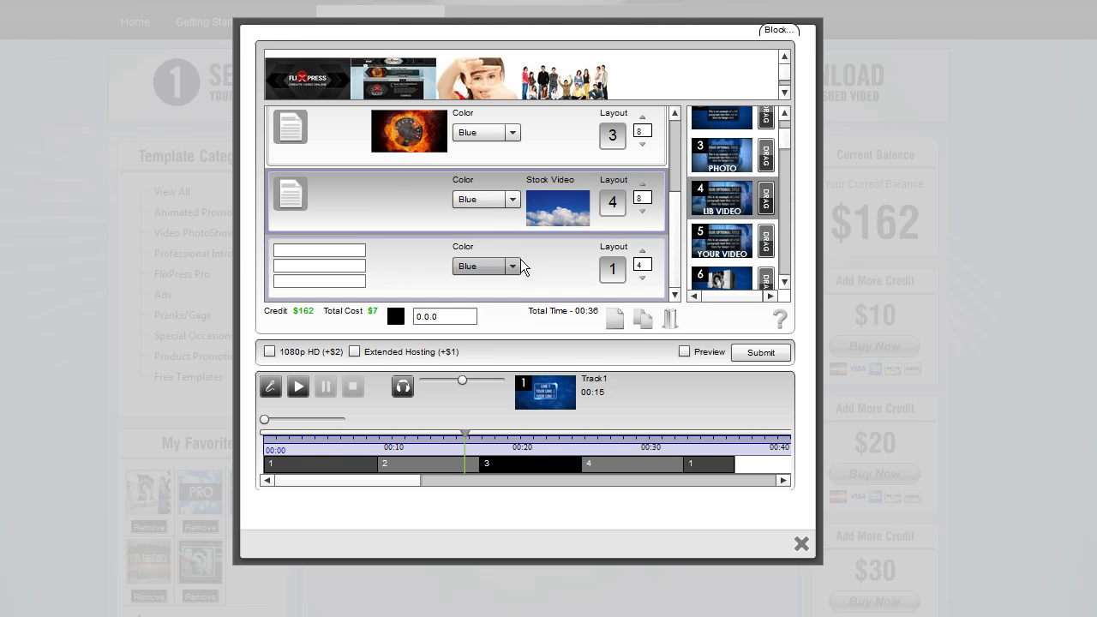
scroll(784, 142, down, 1)
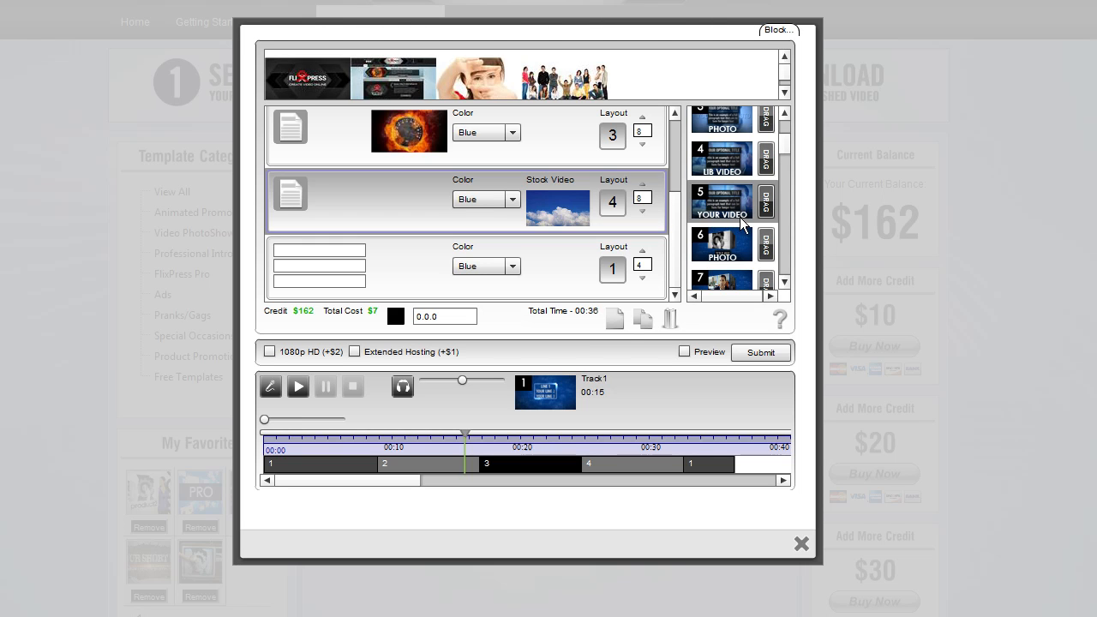
drag(764, 209, 612, 274)
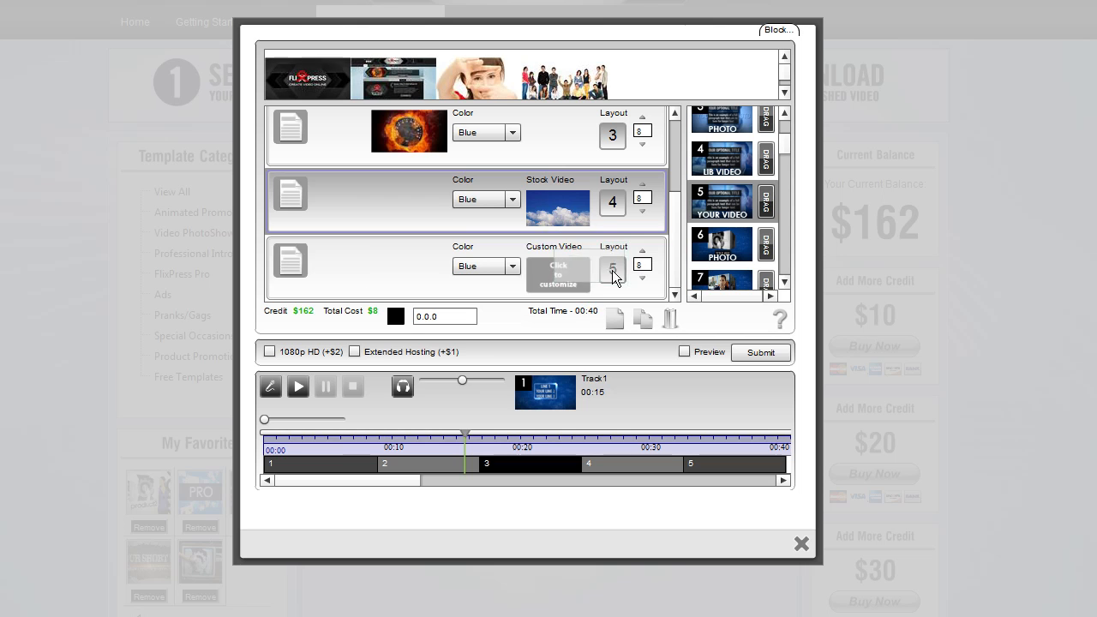
Open the fifth layout's custom video chooser, preview a clip, and select Score1 as its custom video
click(559, 276)
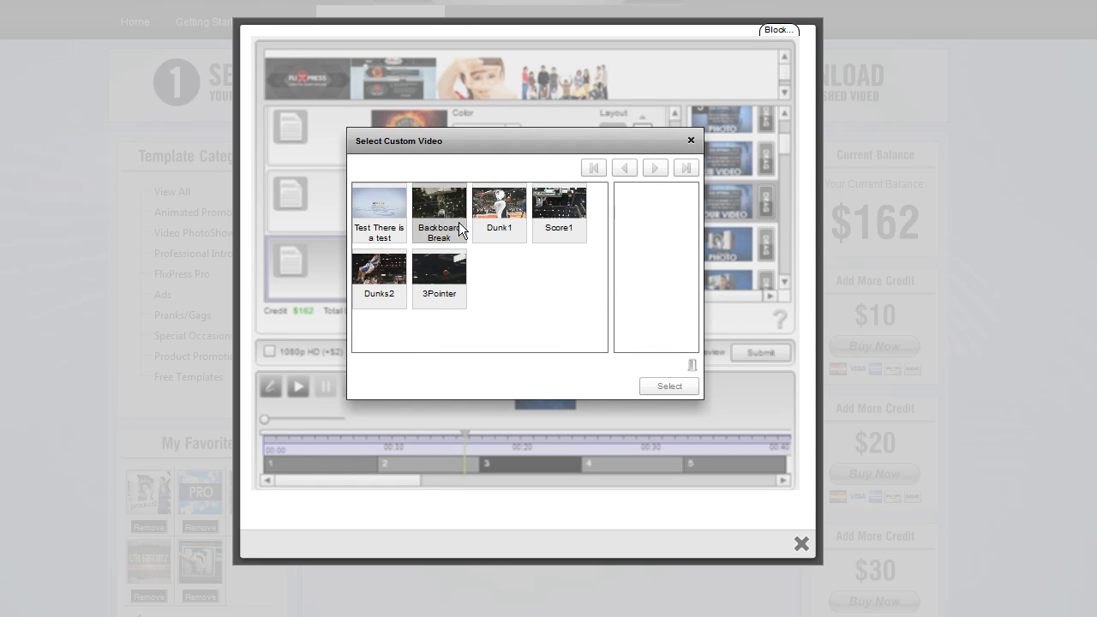
click(484, 205)
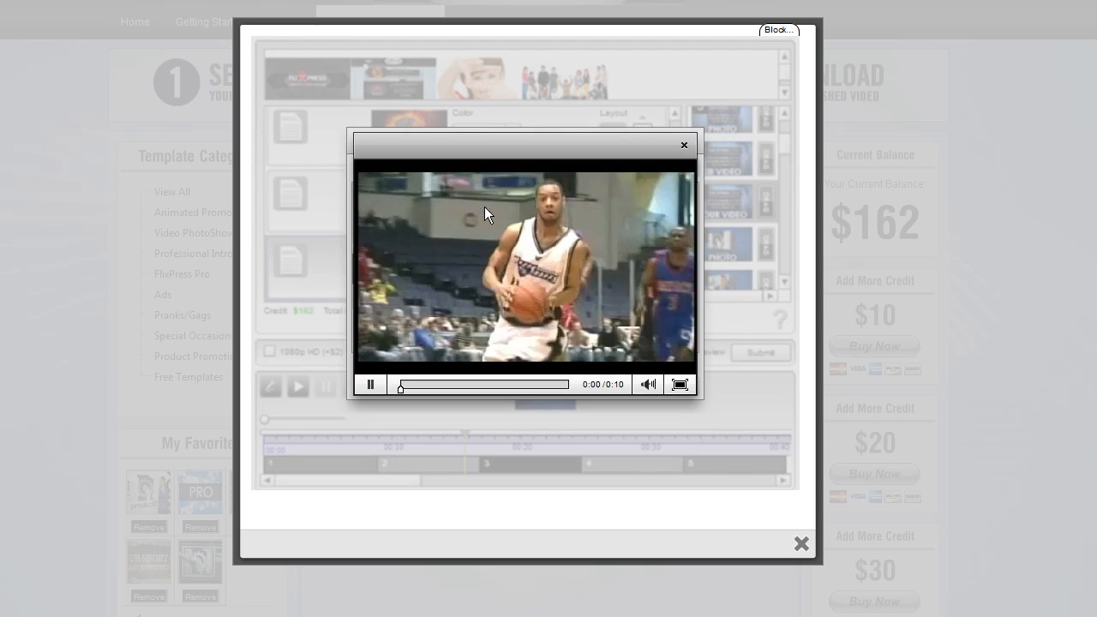
click(684, 144)
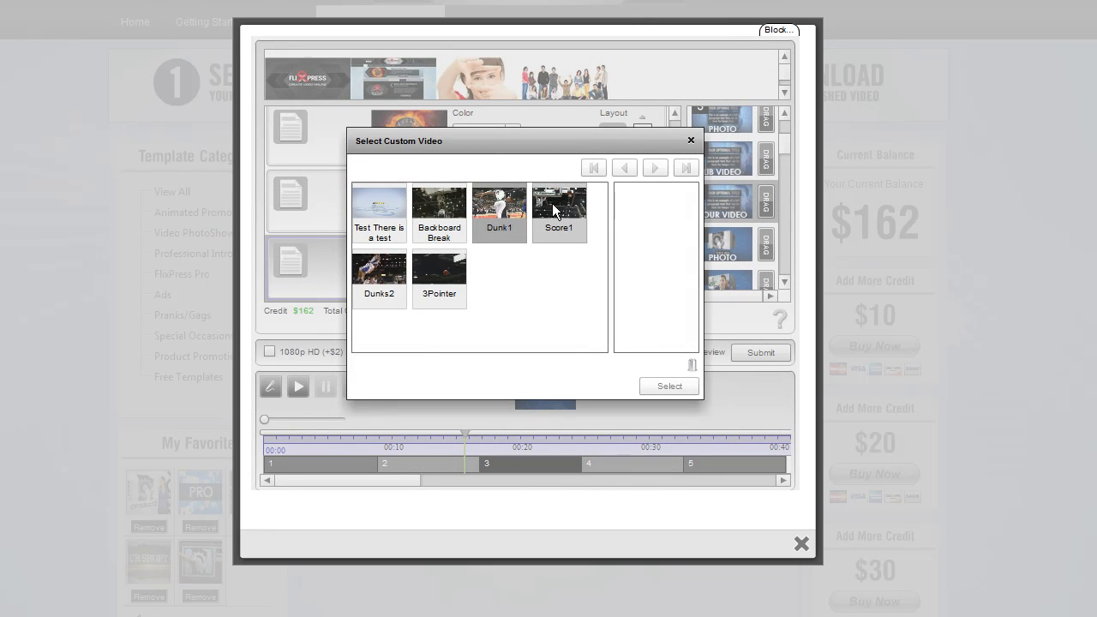
drag(551, 203, 653, 214)
click(670, 386)
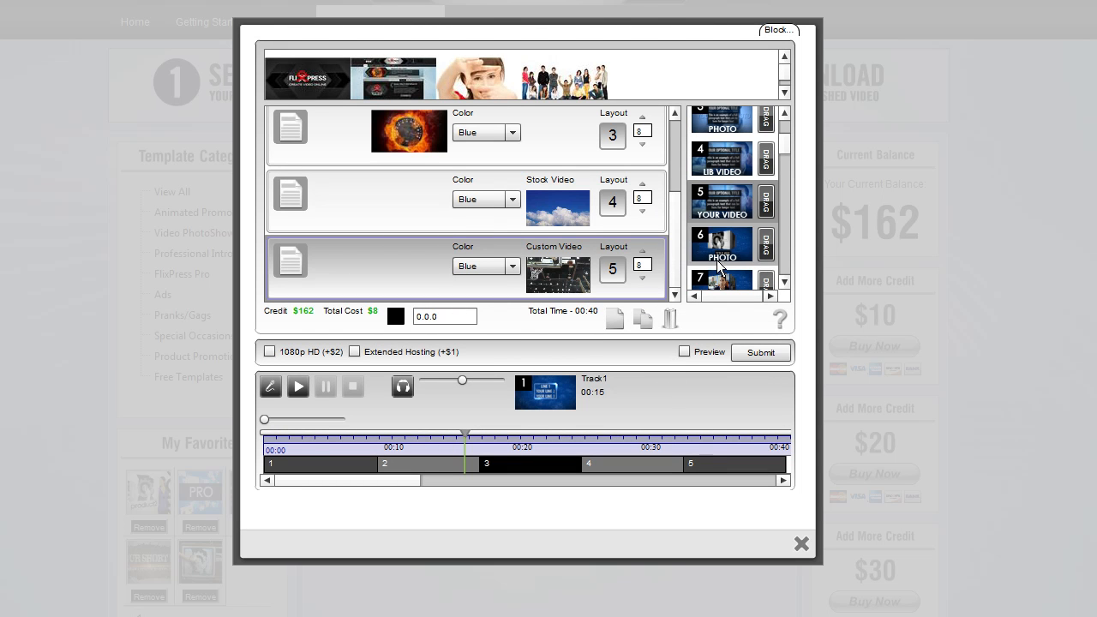
Preview the template video of layout 6 (Photo) and close it
drag(676, 181, 677, 248)
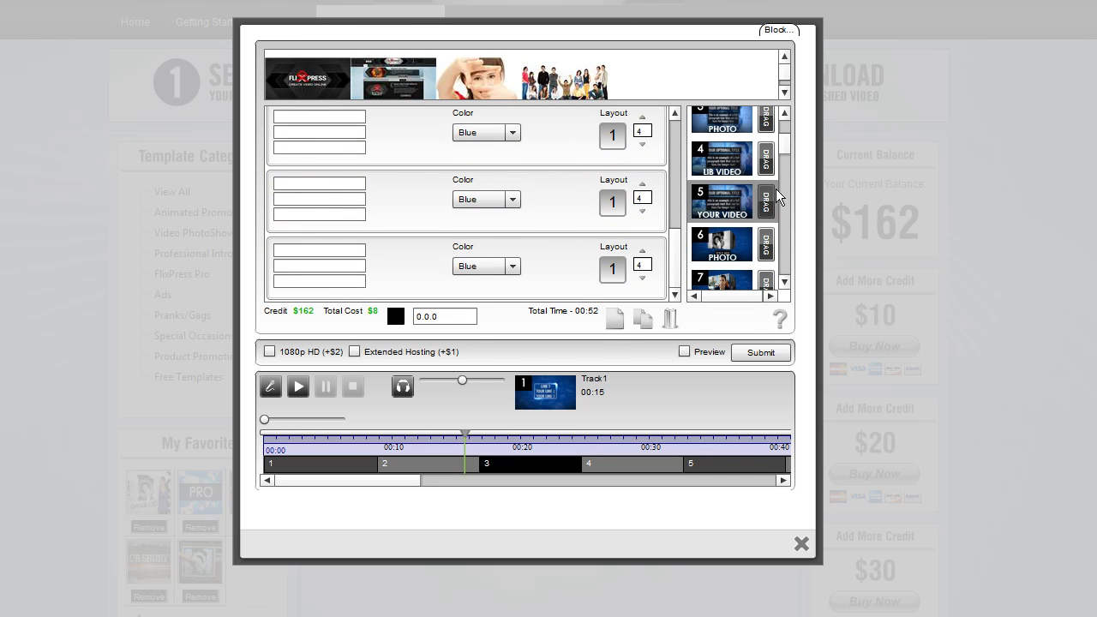
drag(785, 144, 786, 159)
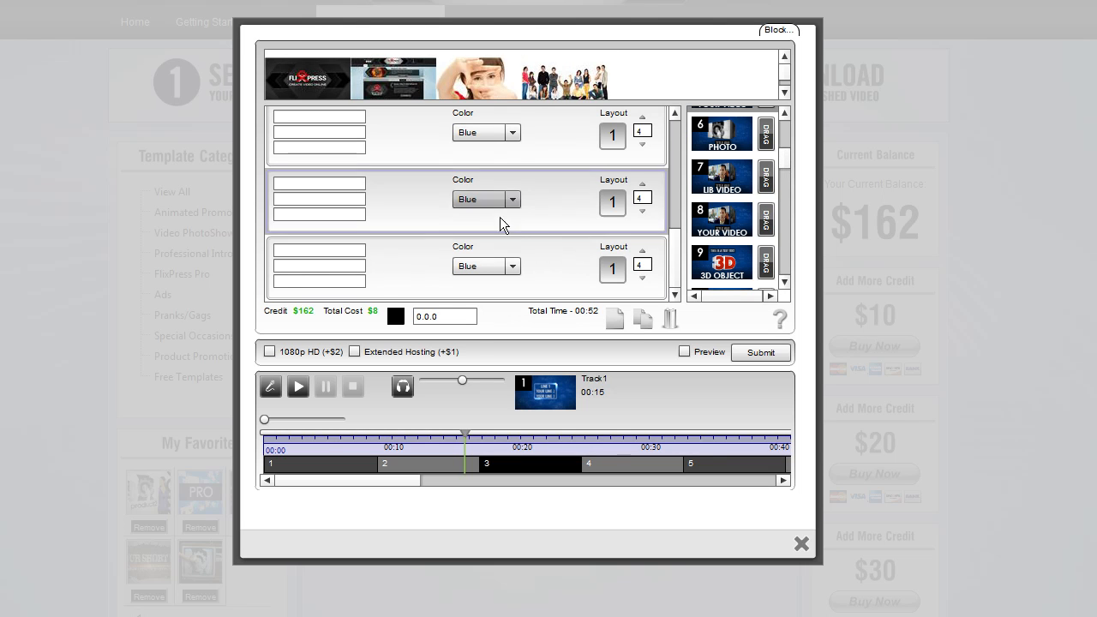
click(342, 216)
click(326, 278)
click(326, 265)
click(326, 250)
click(327, 266)
click(334, 284)
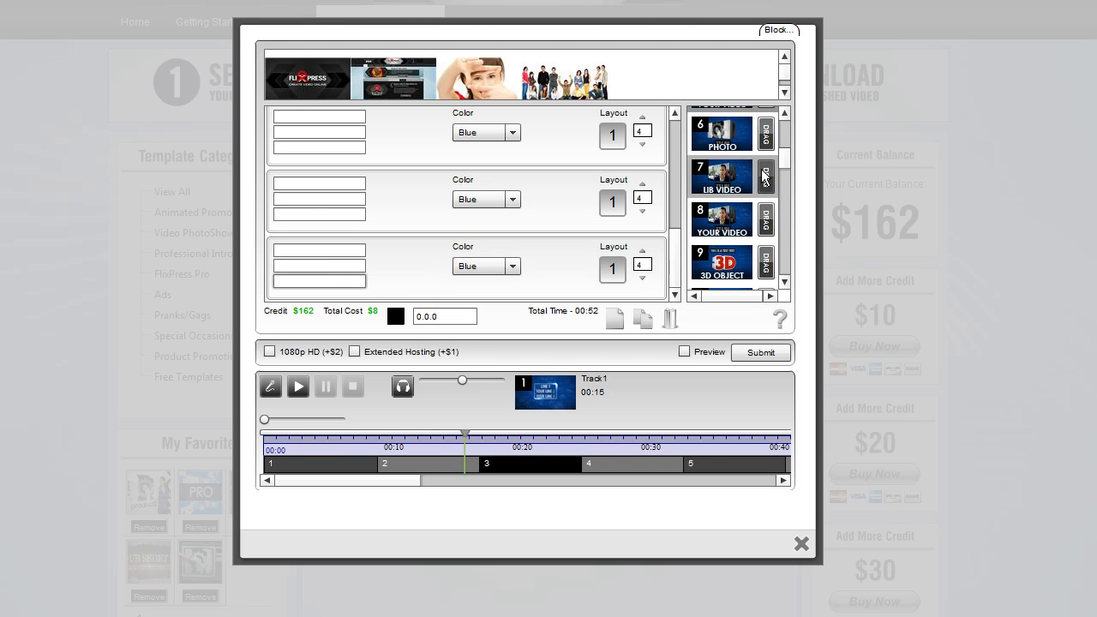
click(735, 140)
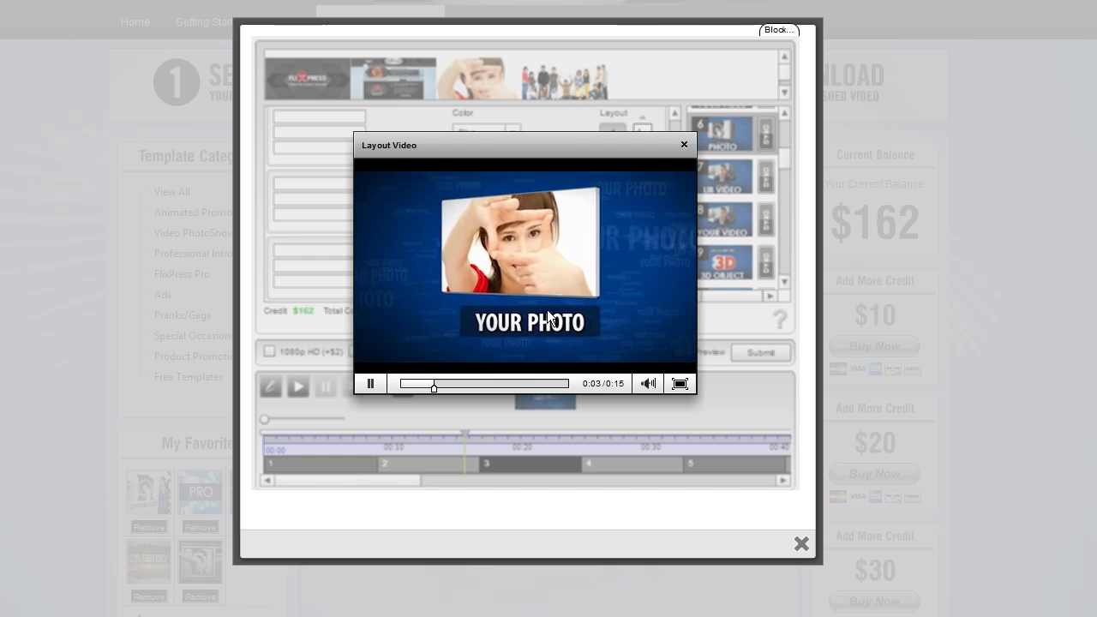
click(684, 144)
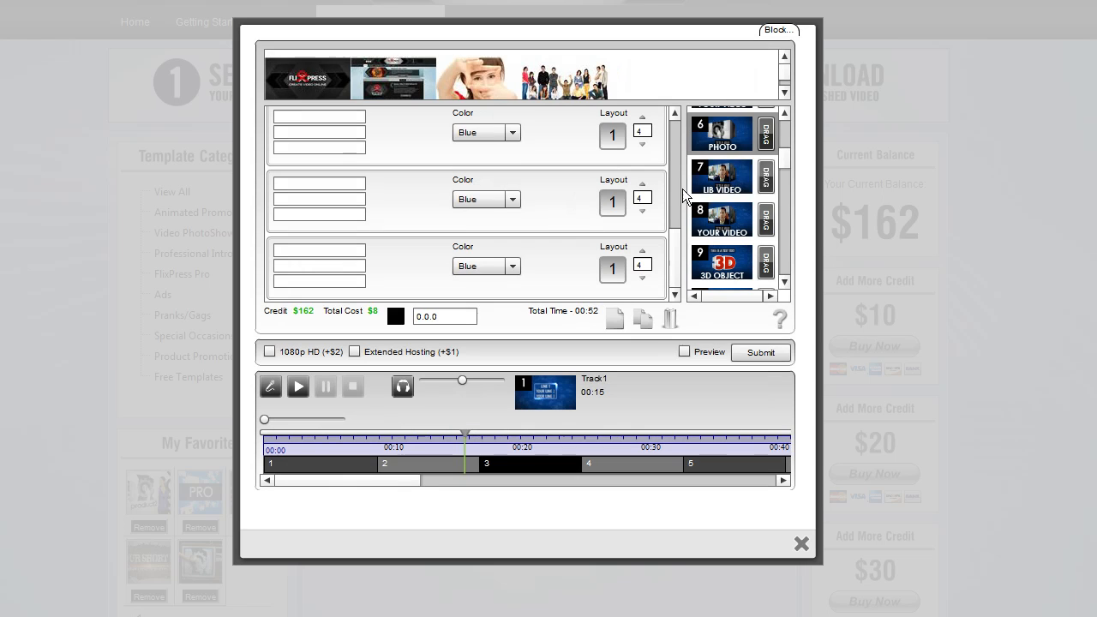
Apply layout 6 (Photo) to the sixth slot and place the girl framing-hands image into its image slot
drag(769, 135, 613, 136)
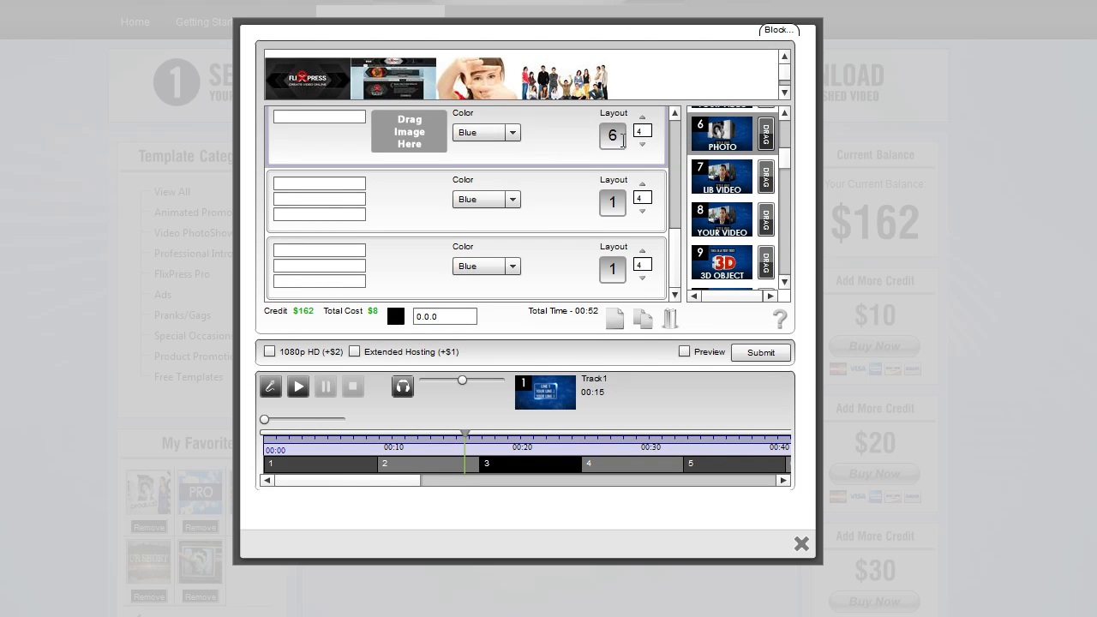
click(309, 117)
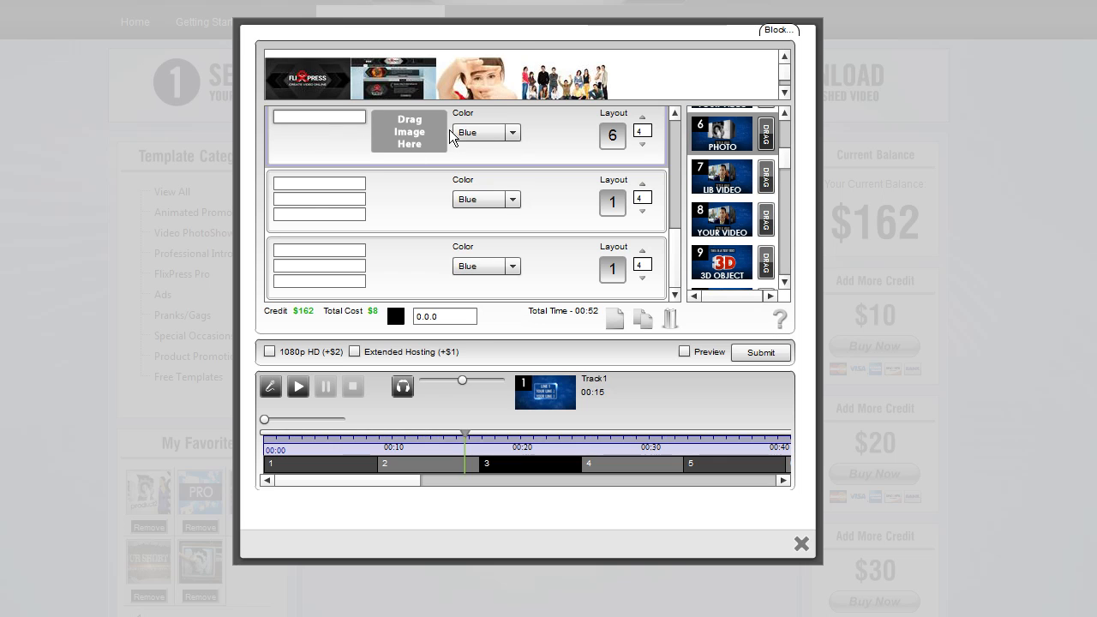
drag(473, 72, 408, 135)
Enter the title 'MY TITLE' in the sixth layout's title field
click(333, 120)
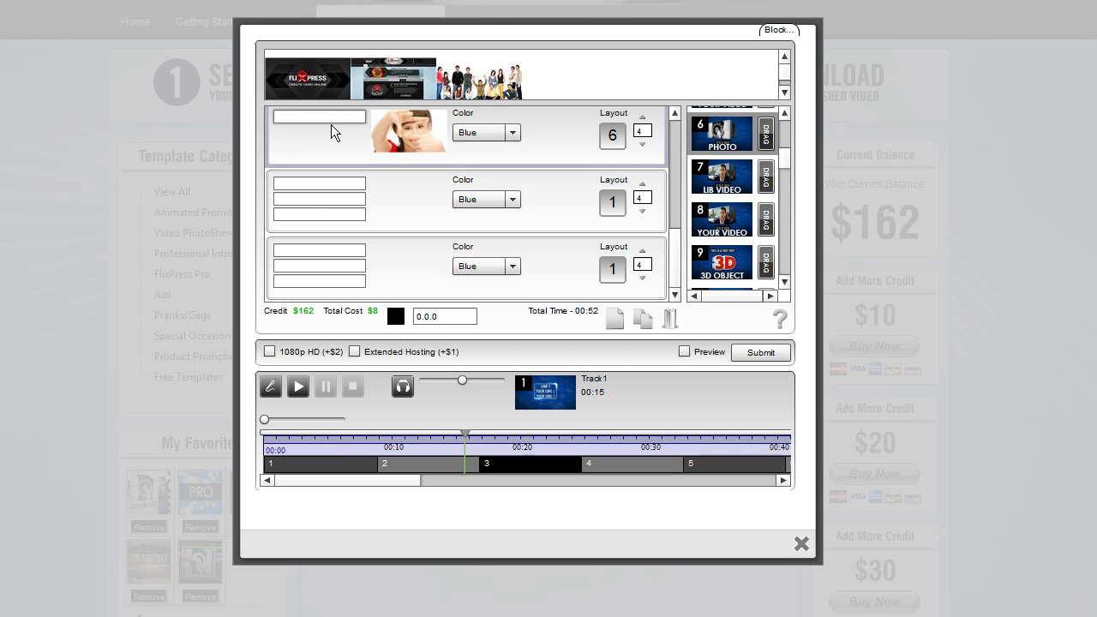
text(MY TITLE)
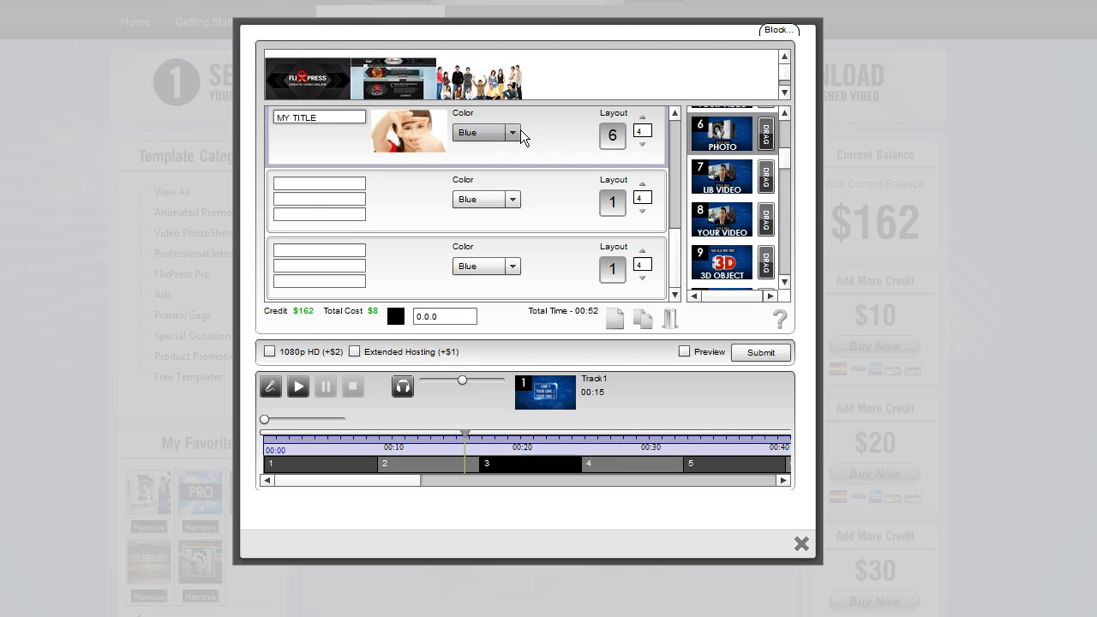
drag(355, 122, 274, 120)
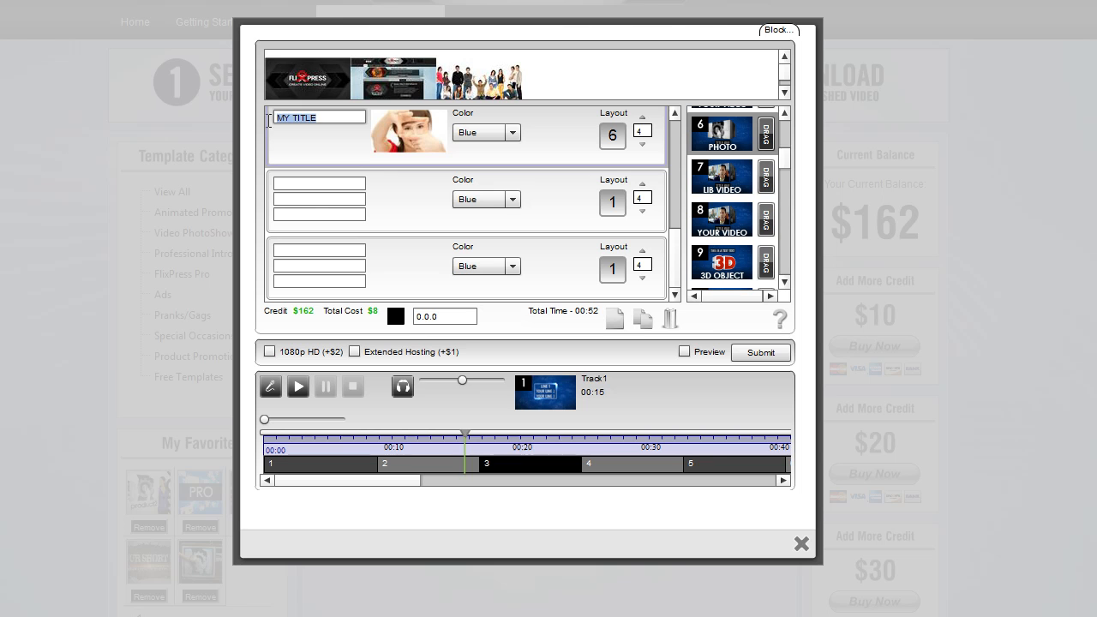
Preview the template video of layout 7 (Lib Video)
right_click(703, 182)
click(701, 175)
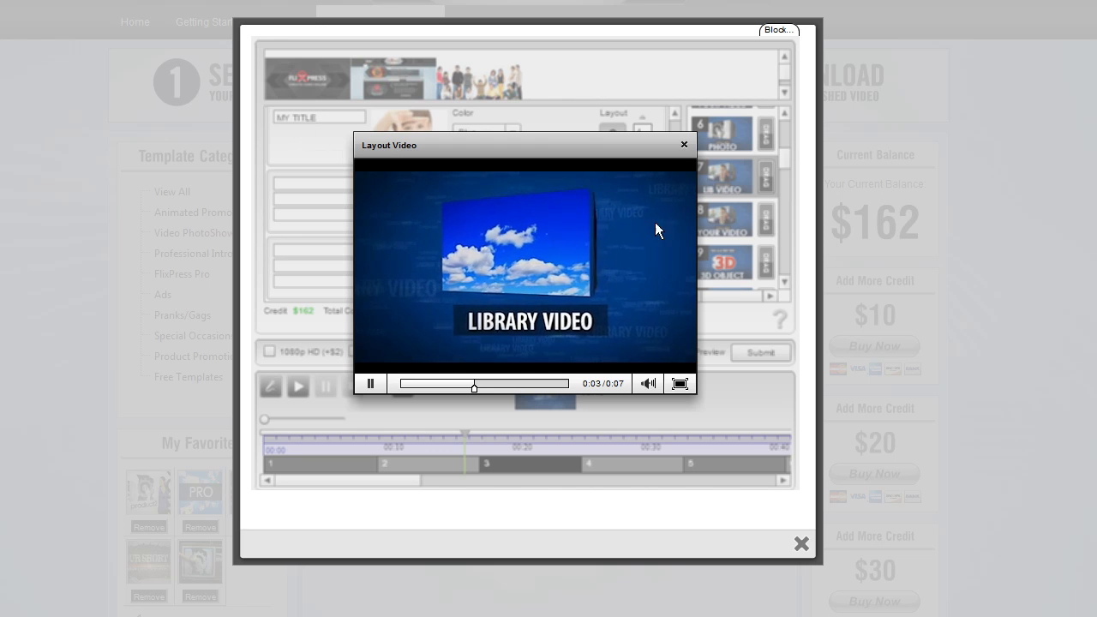
Close the Lib Video preview, then preview the template video of layout 8 (Your Video) and close it
click(684, 145)
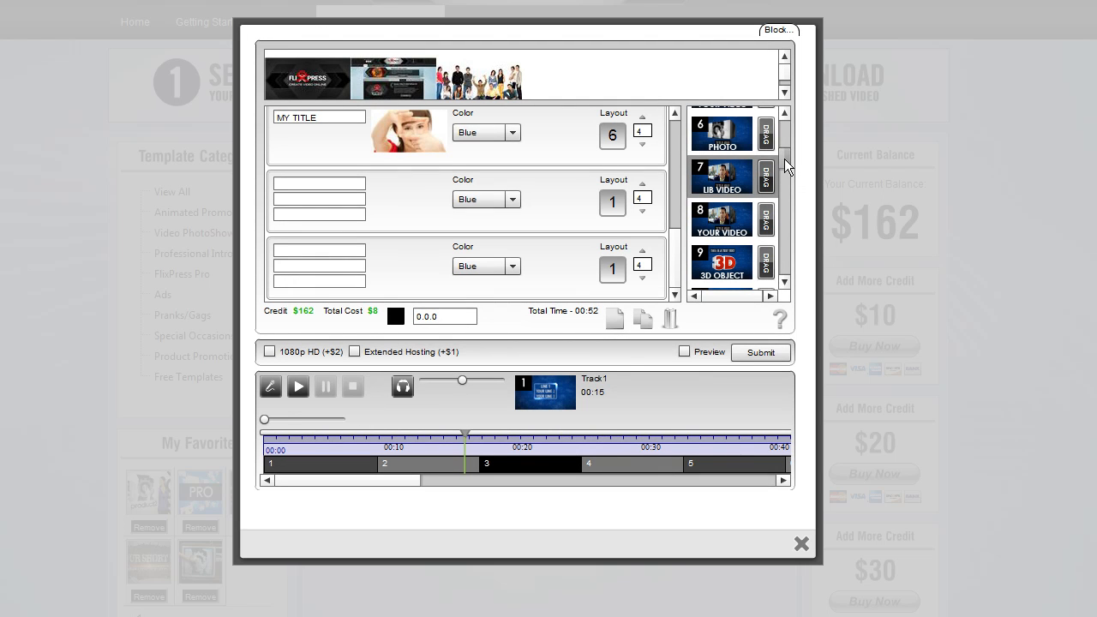
drag(784, 159, 783, 163)
click(742, 180)
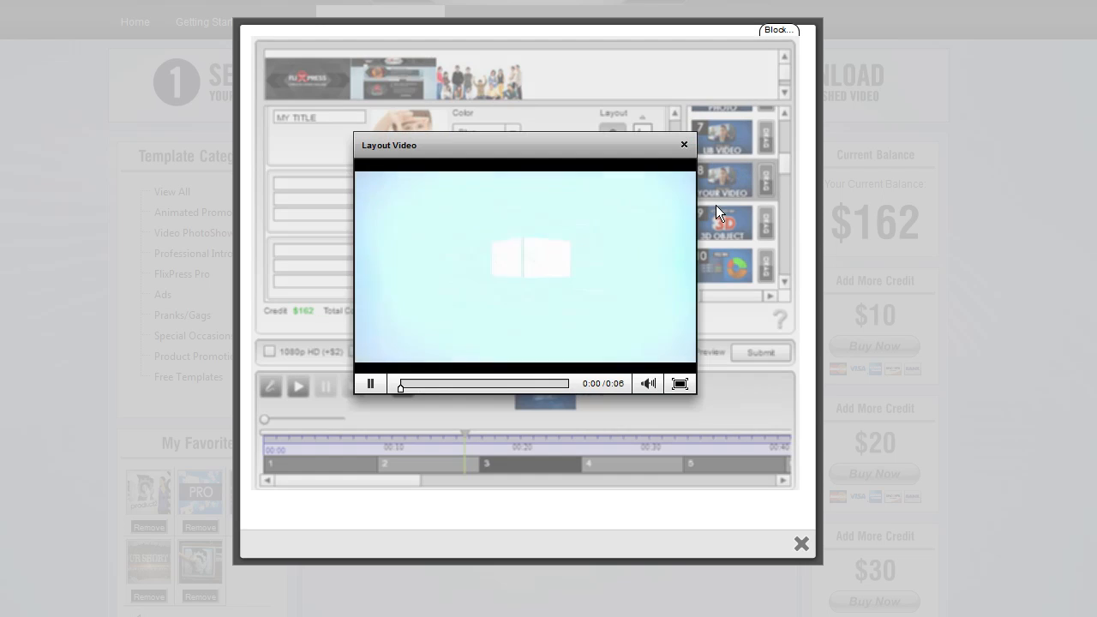
click(684, 145)
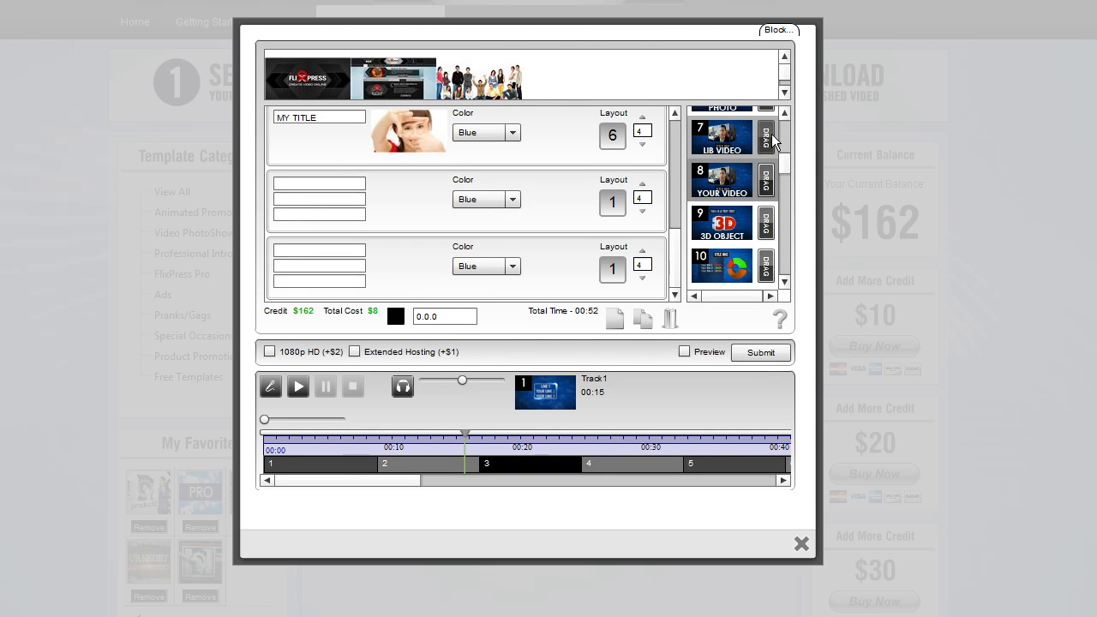
Apply layout 7 (Lib Video) to the seventh slot and select the Timelapse Sunrise-Set 8 stock video for it
drag(767, 137, 600, 208)
click(581, 213)
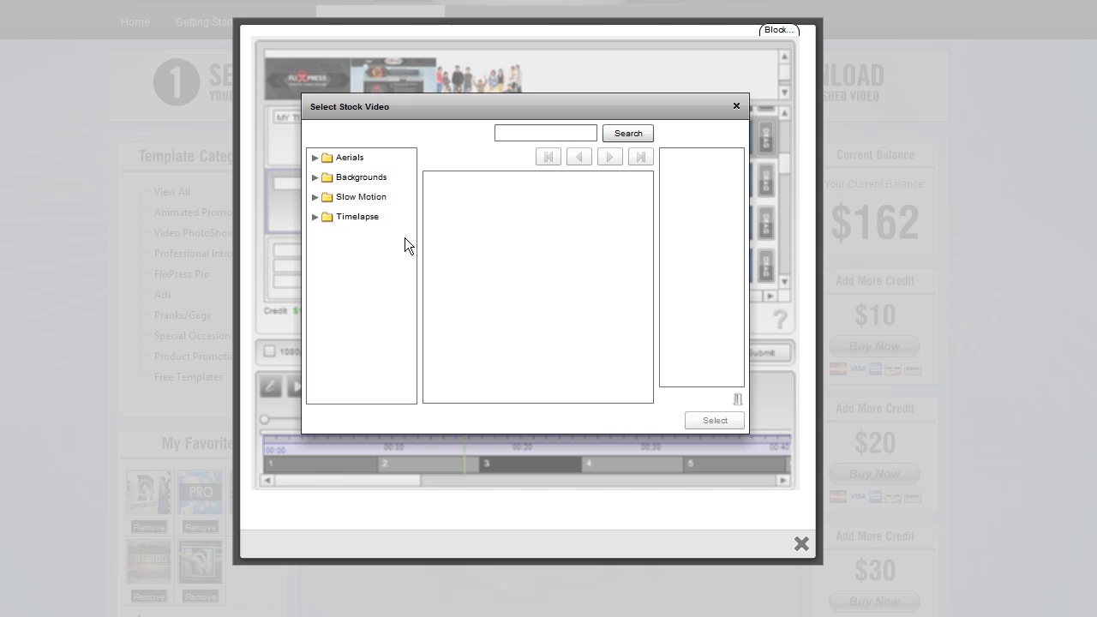
click(314, 217)
click(355, 298)
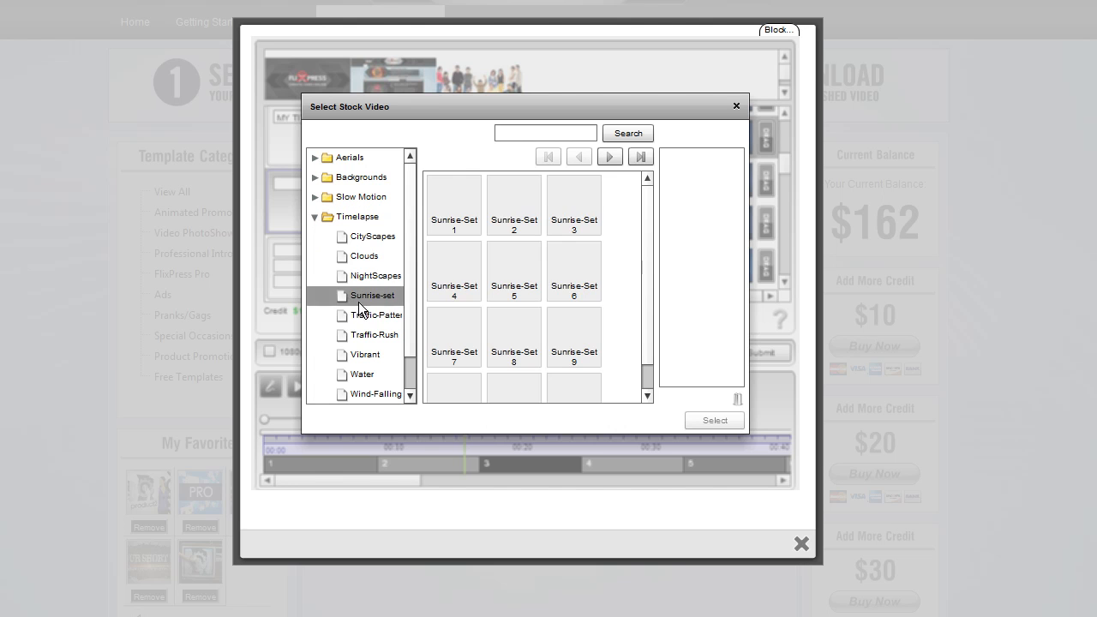
drag(519, 327, 721, 214)
click(716, 420)
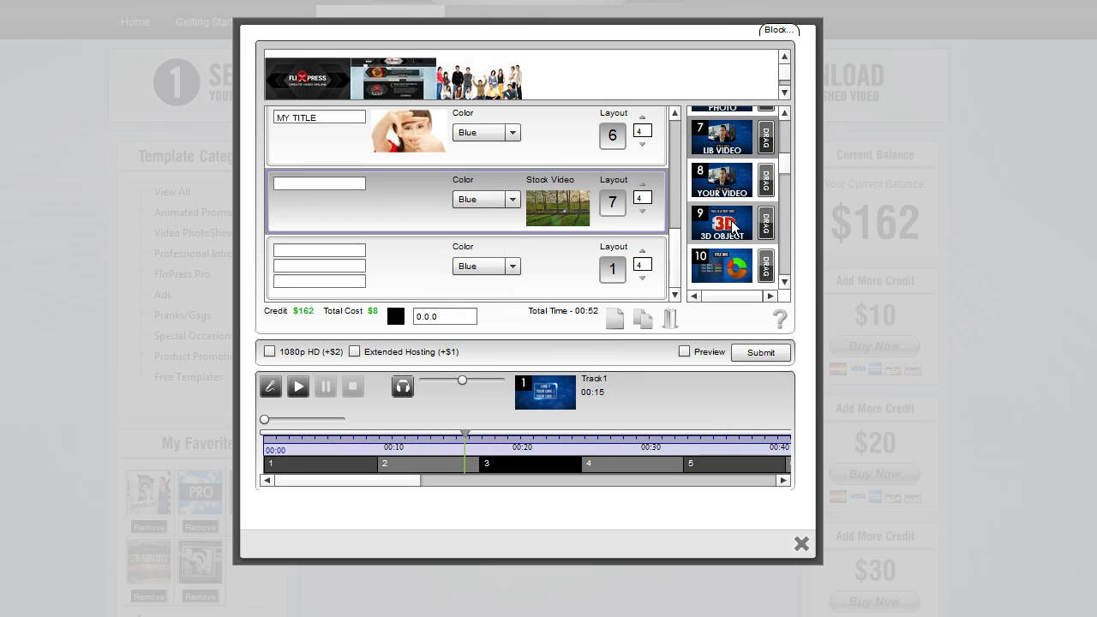
Enter the title 'MY LIBRARY VIDEO' in the seventh slot's title field
click(318, 188)
text(MY LIBRARY VIDEO)
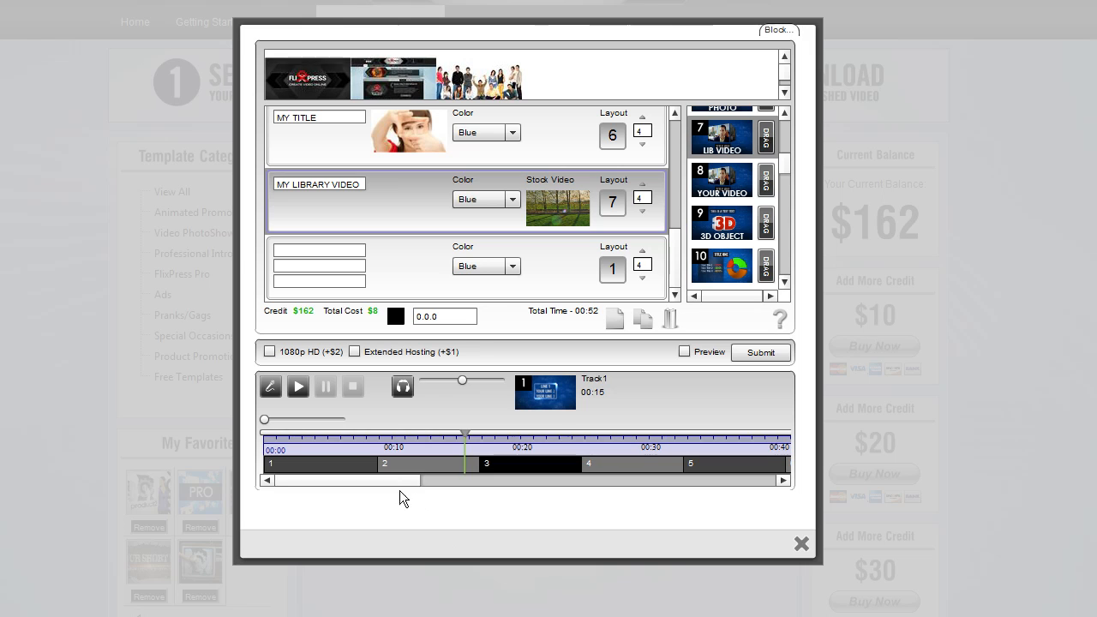
Move the boundary between timeline segments 3 and 4 so segment 3 lasts 6.93 and segment 4 lasts 9.84 seconds
mouse_move(398, 485)
mouse_down()
mouse_move(469, 485)
mouse_move(390, 490)
mouse_up()
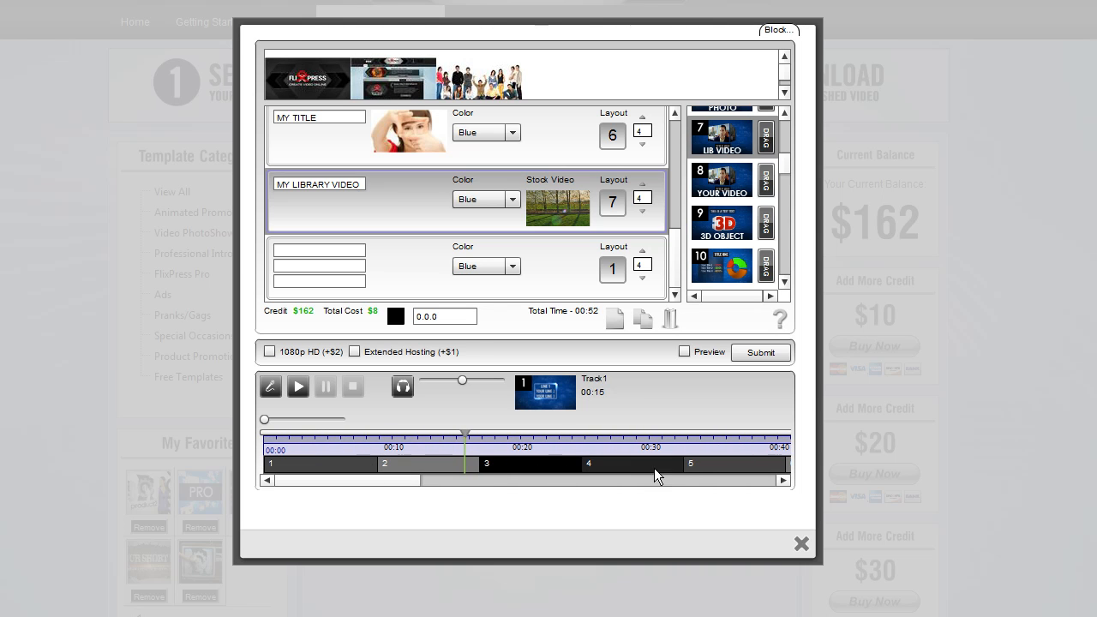
drag(377, 482, 354, 483)
drag(576, 466, 572, 466)
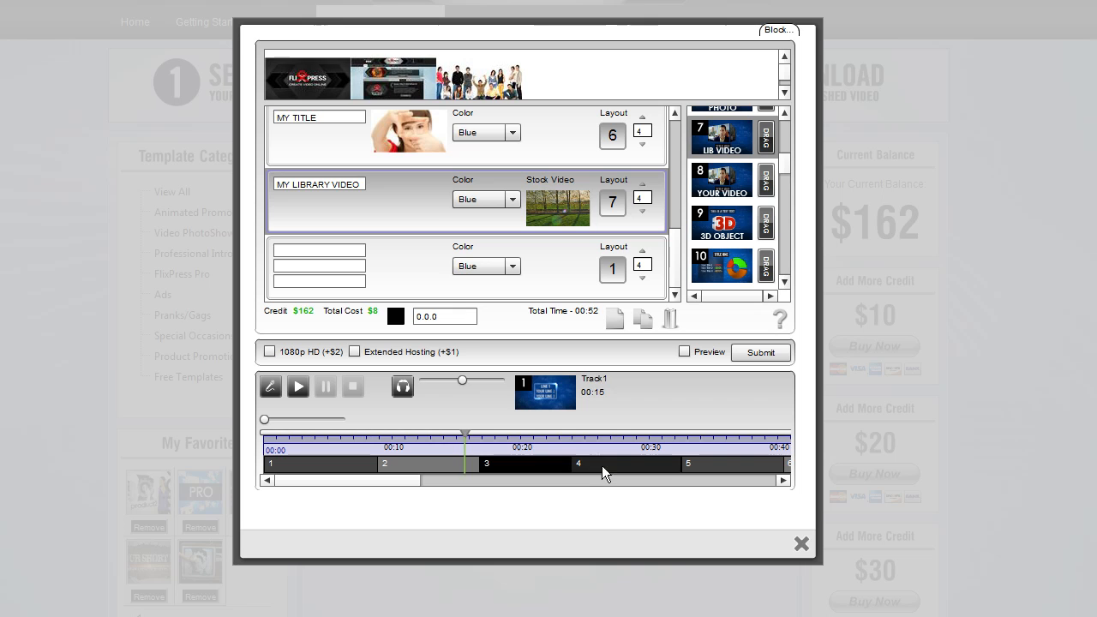
click(613, 464)
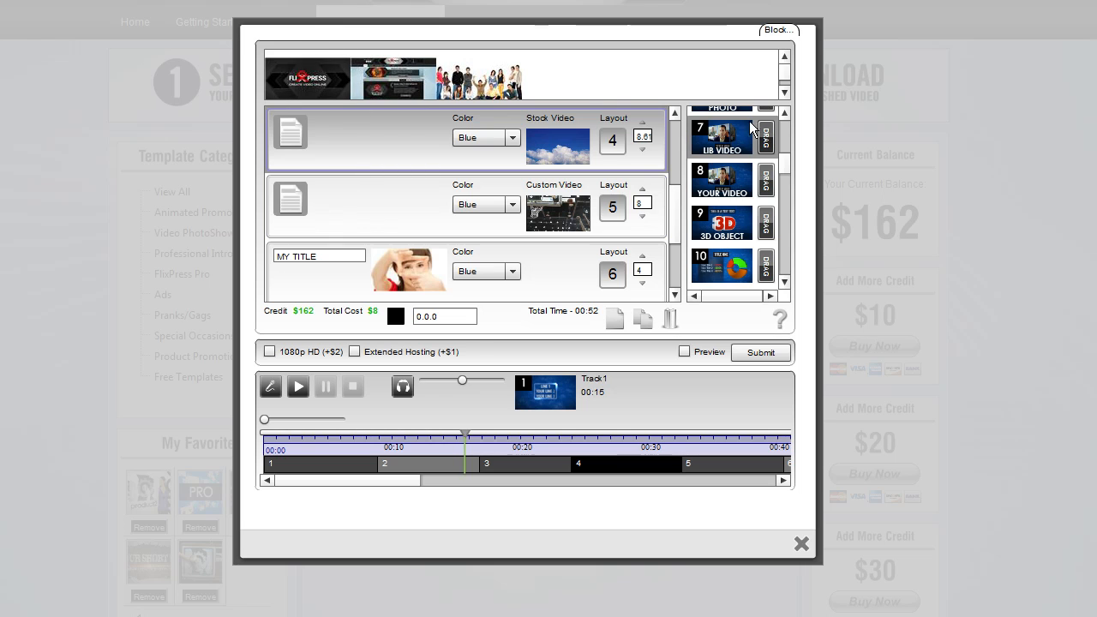
click(530, 469)
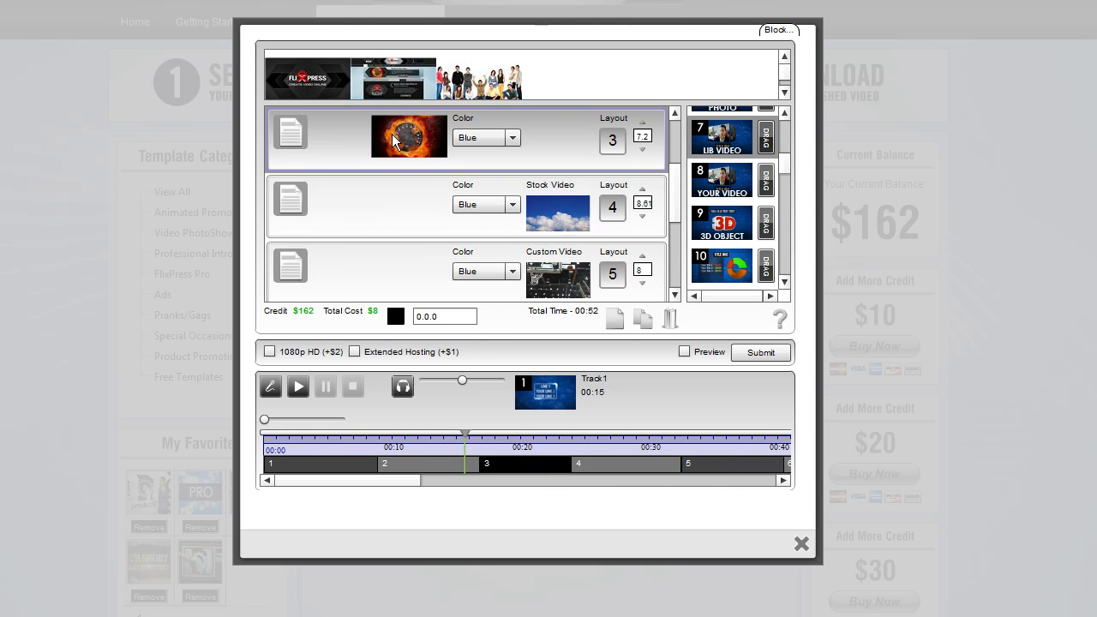
drag(575, 462, 556, 464)
Add a new slot to the template and apply layout 9 (3D Object) to the eighth slot
click(484, 470)
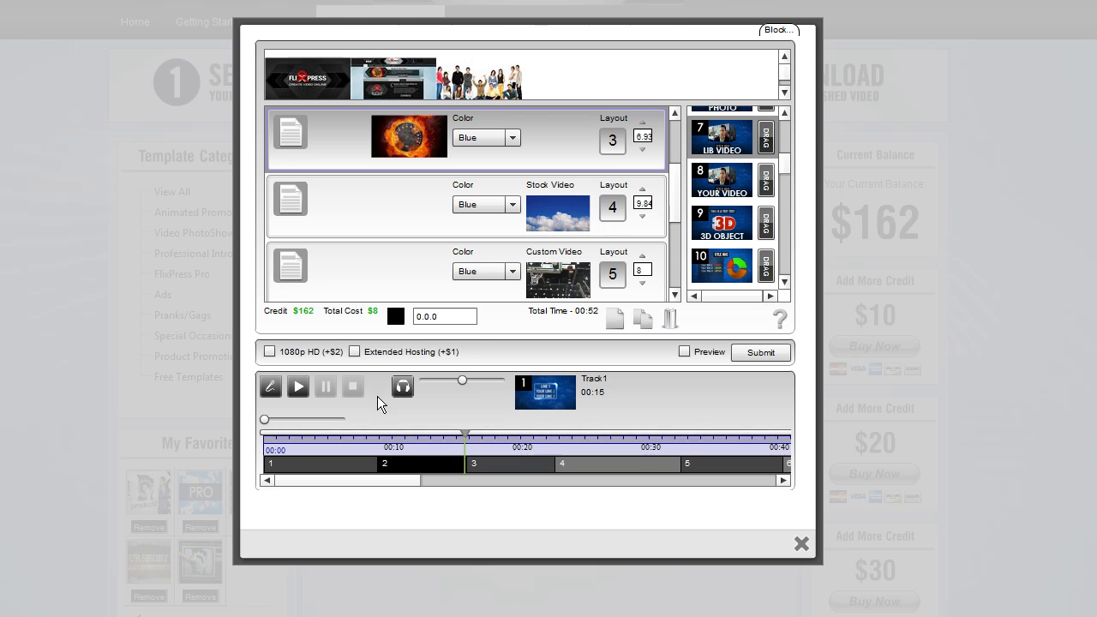
drag(401, 485, 420, 485)
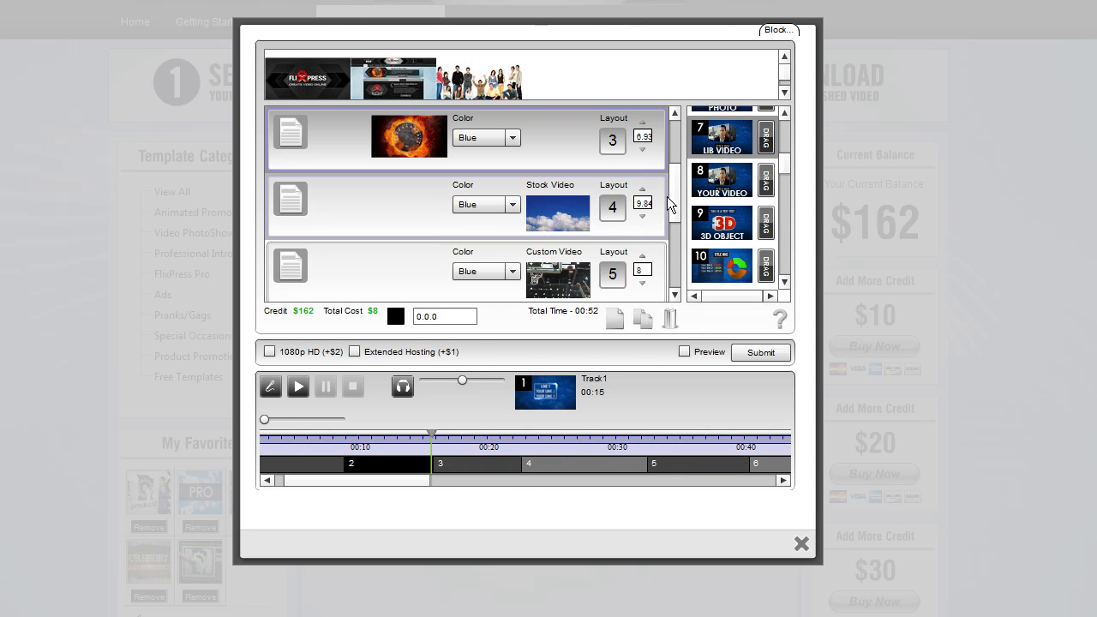
scroll(665, 253, down, 3)
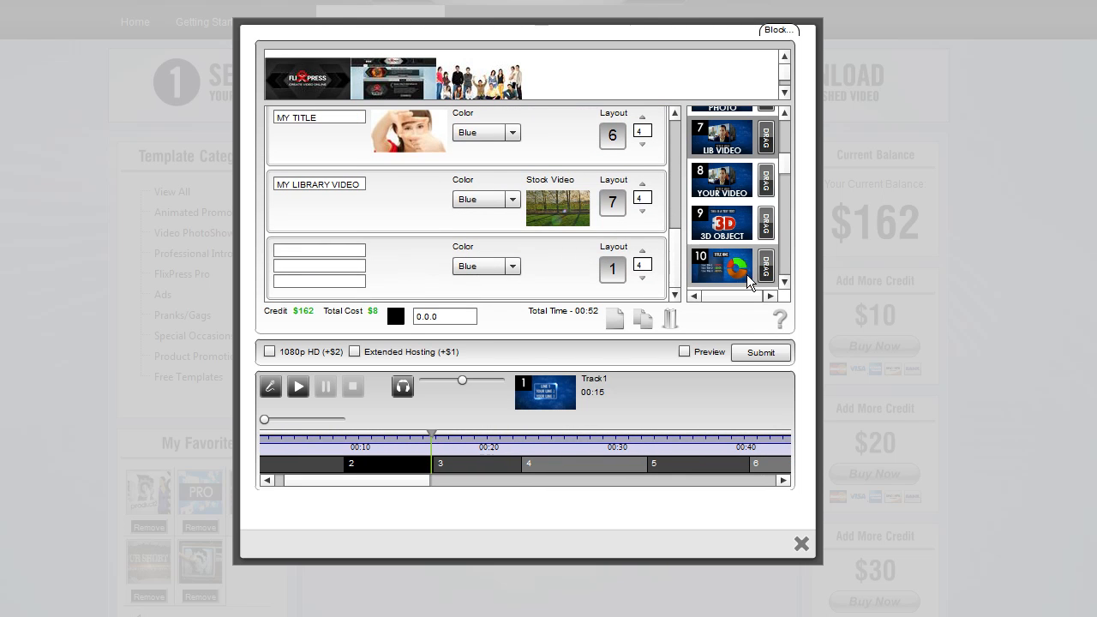
drag(783, 168, 784, 174)
click(742, 169)
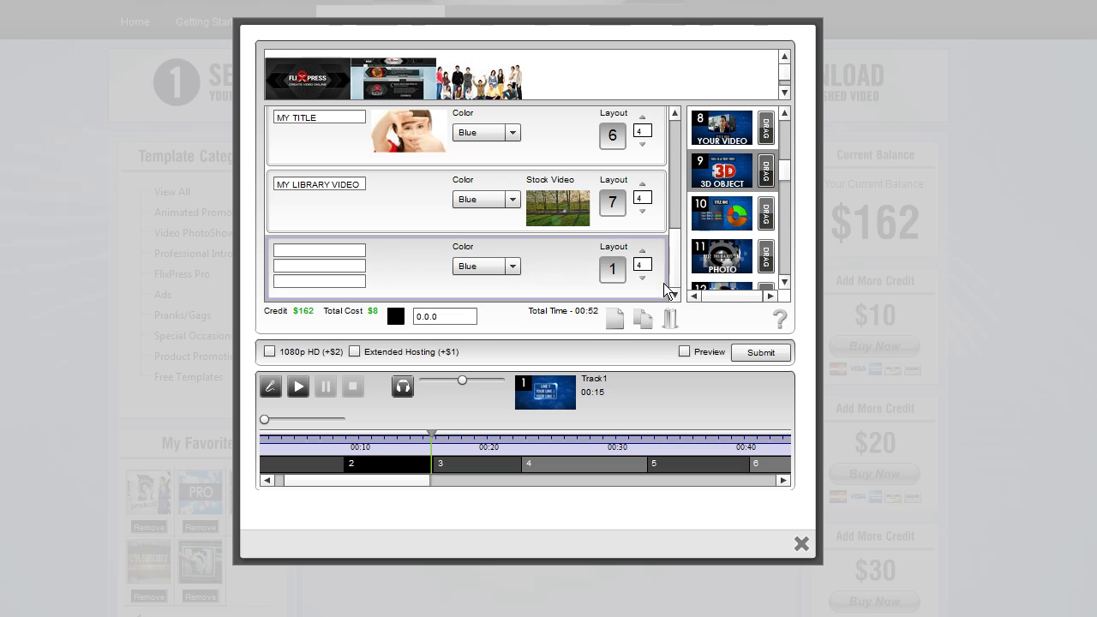
click(621, 315)
drag(677, 243, 677, 289)
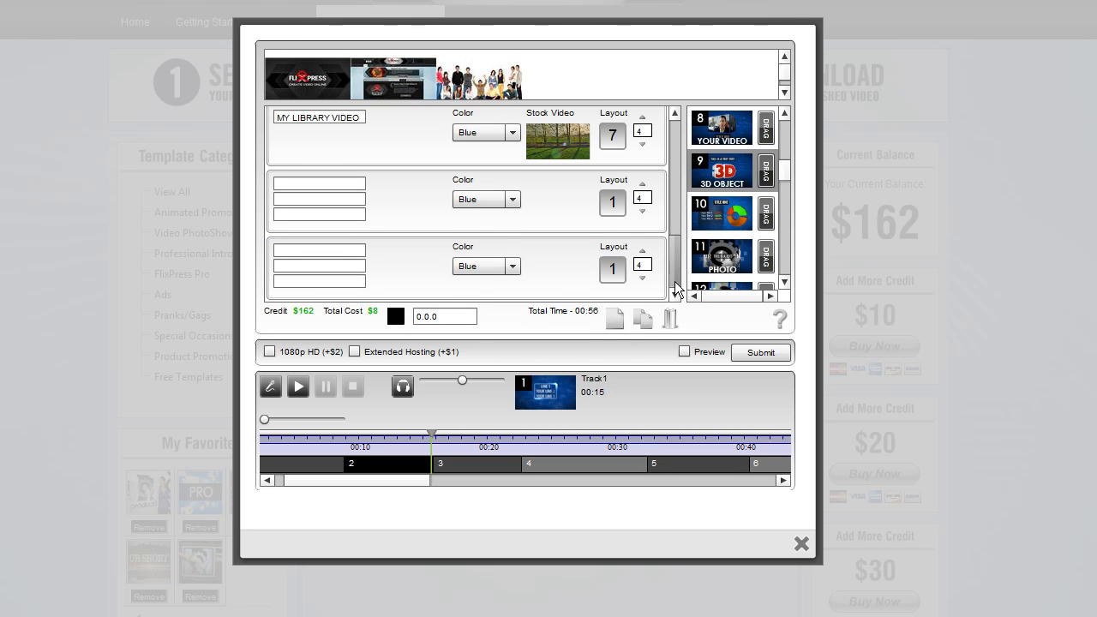
click(421, 209)
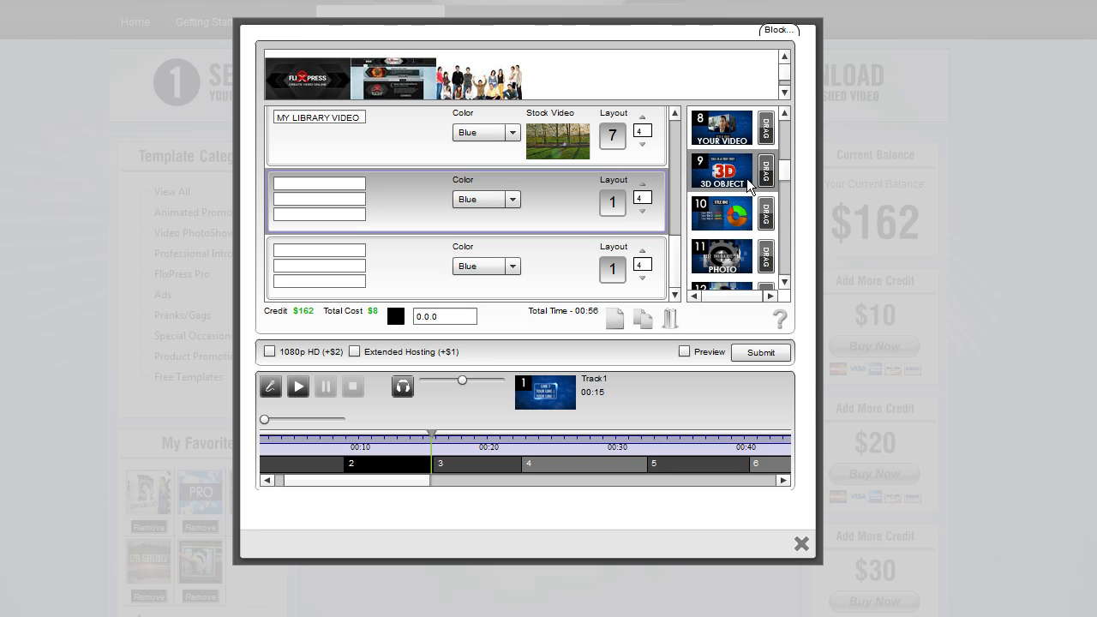
drag(769, 176, 610, 216)
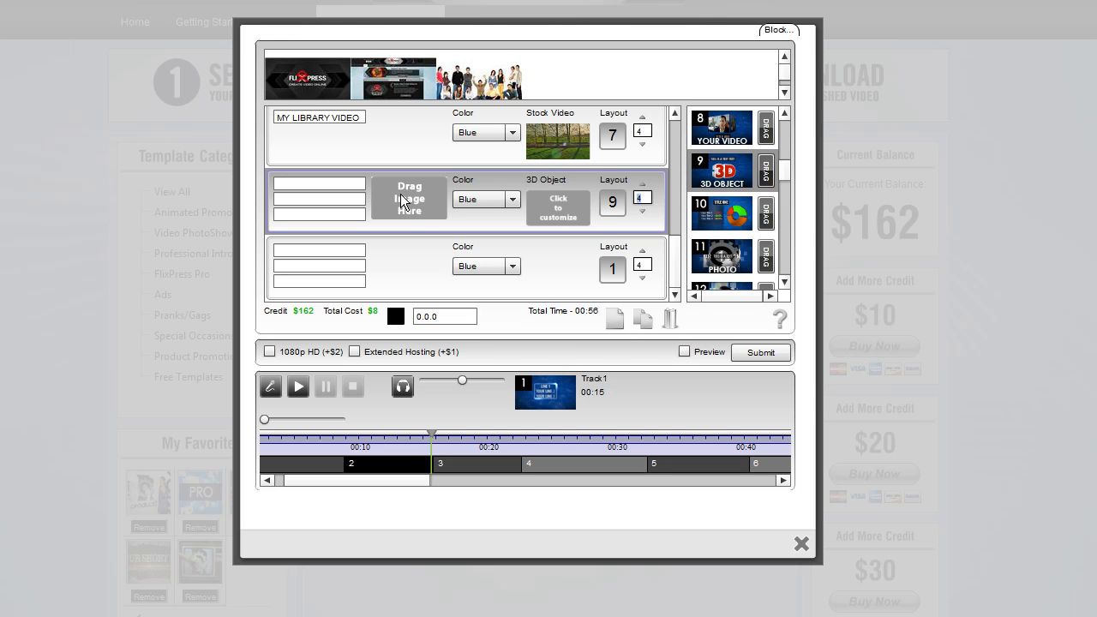
click(337, 199)
click(342, 216)
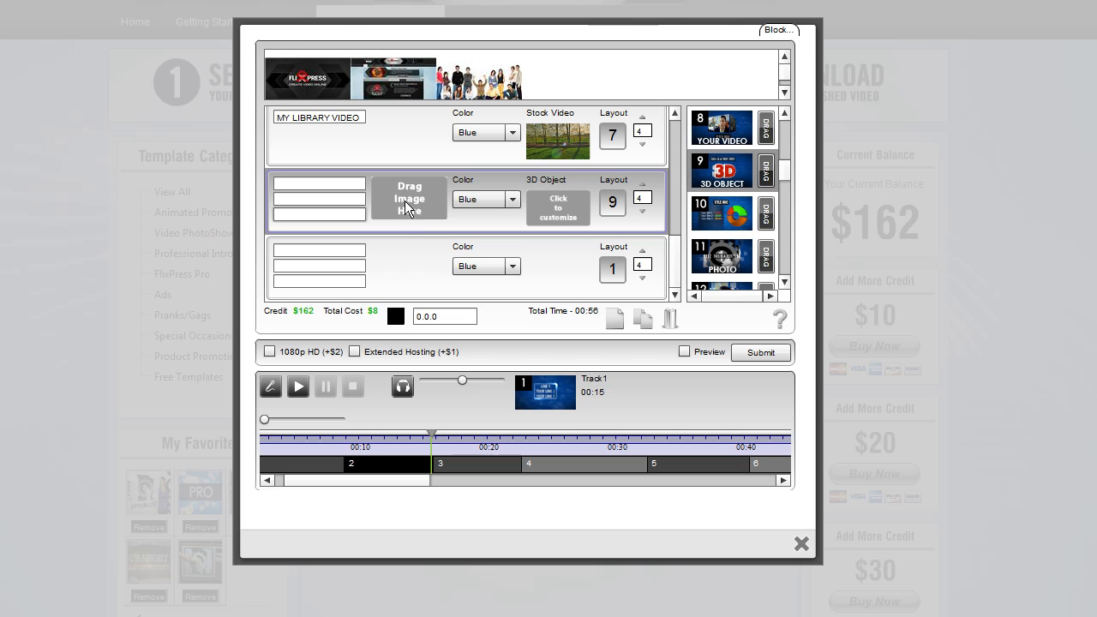
click(321, 183)
click(322, 199)
click(319, 213)
click(321, 214)
click(319, 202)
click(314, 184)
click(327, 202)
click(326, 214)
click(320, 185)
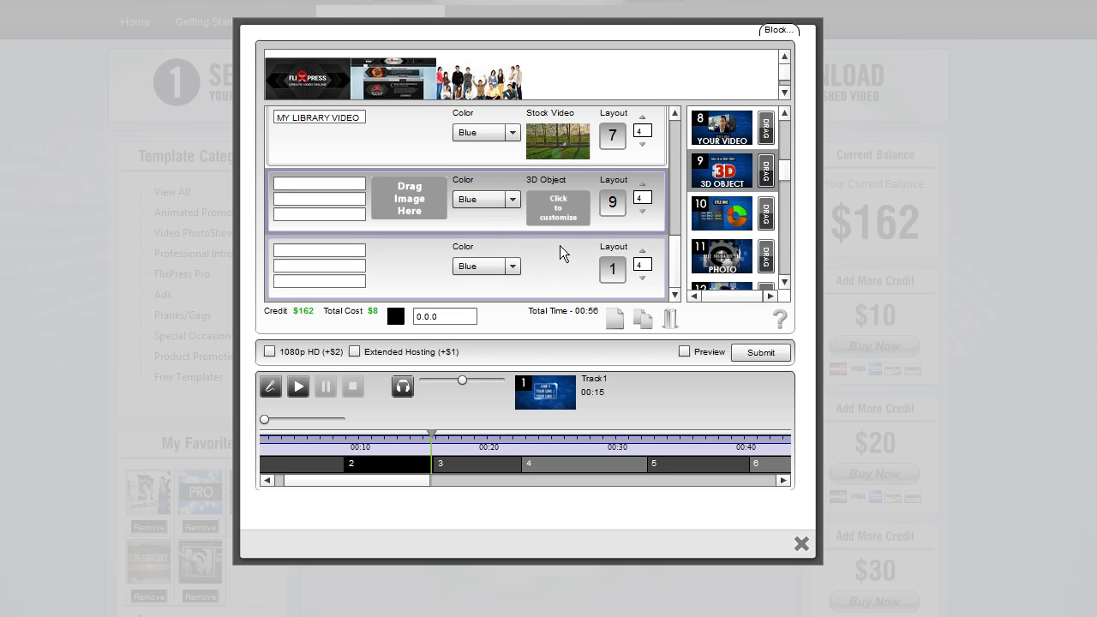
Choose the Tech Text object from 3D Text > Static as the eighth slot's 3D object
click(559, 204)
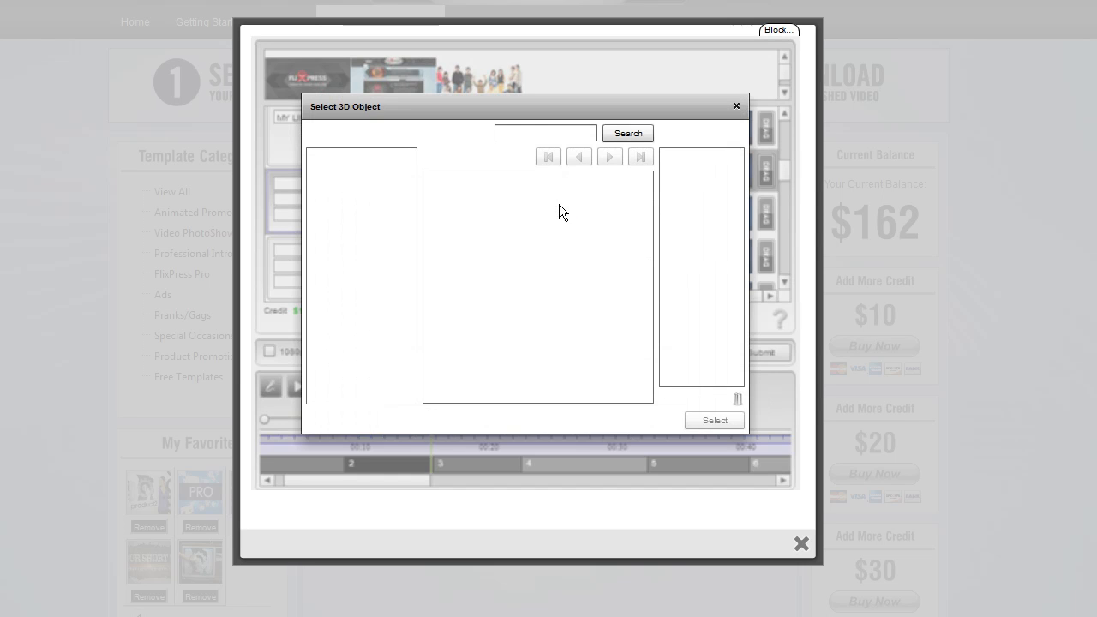
click(314, 178)
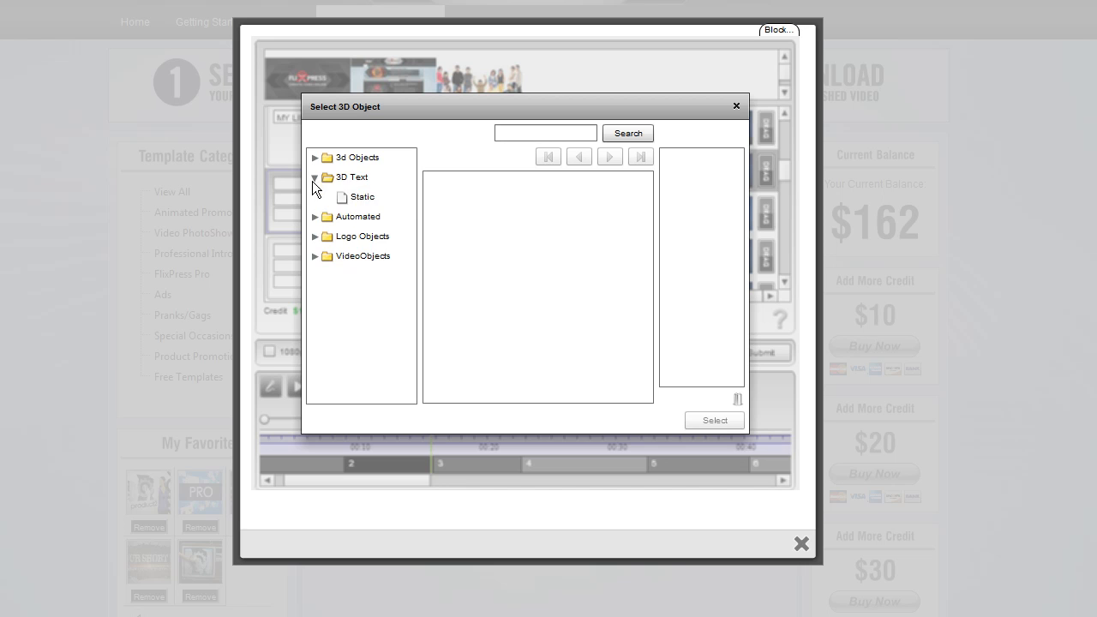
click(365, 198)
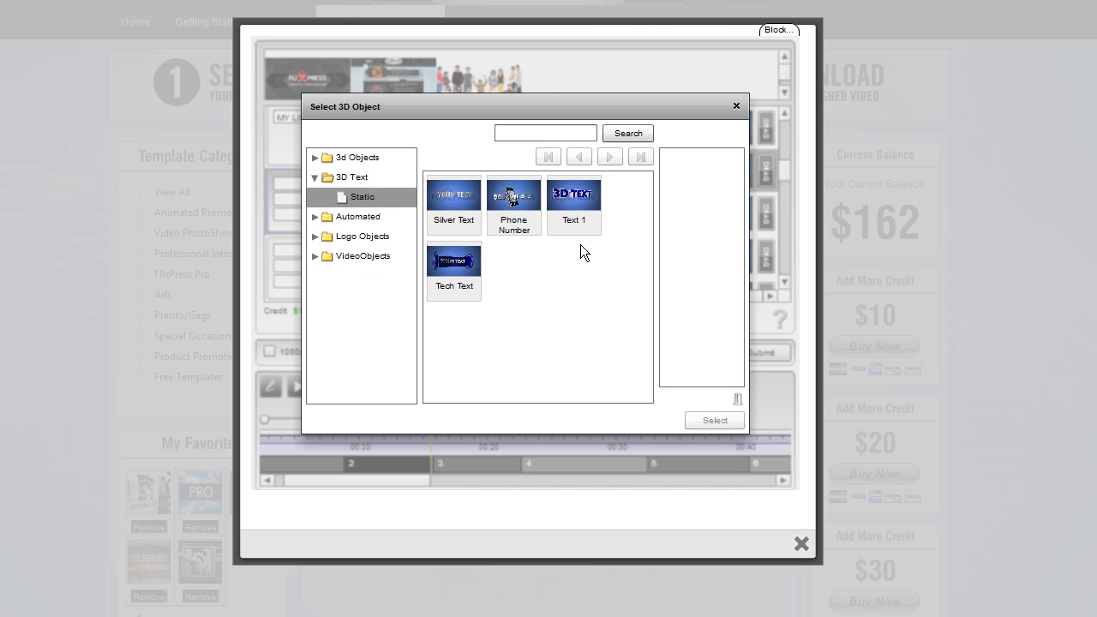
double_click(462, 266)
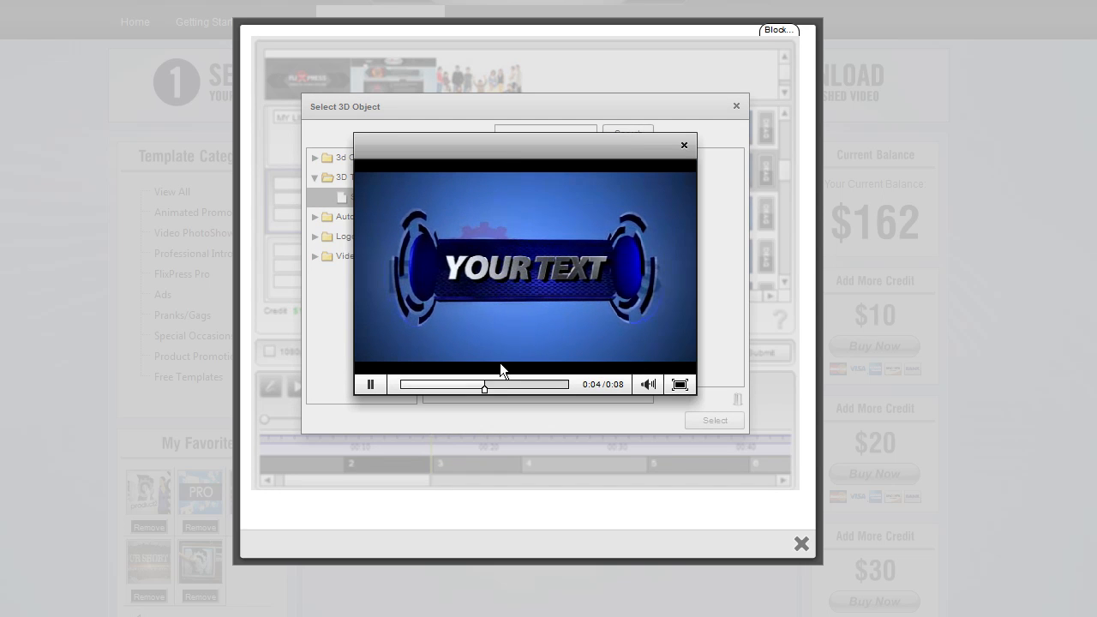
click(378, 384)
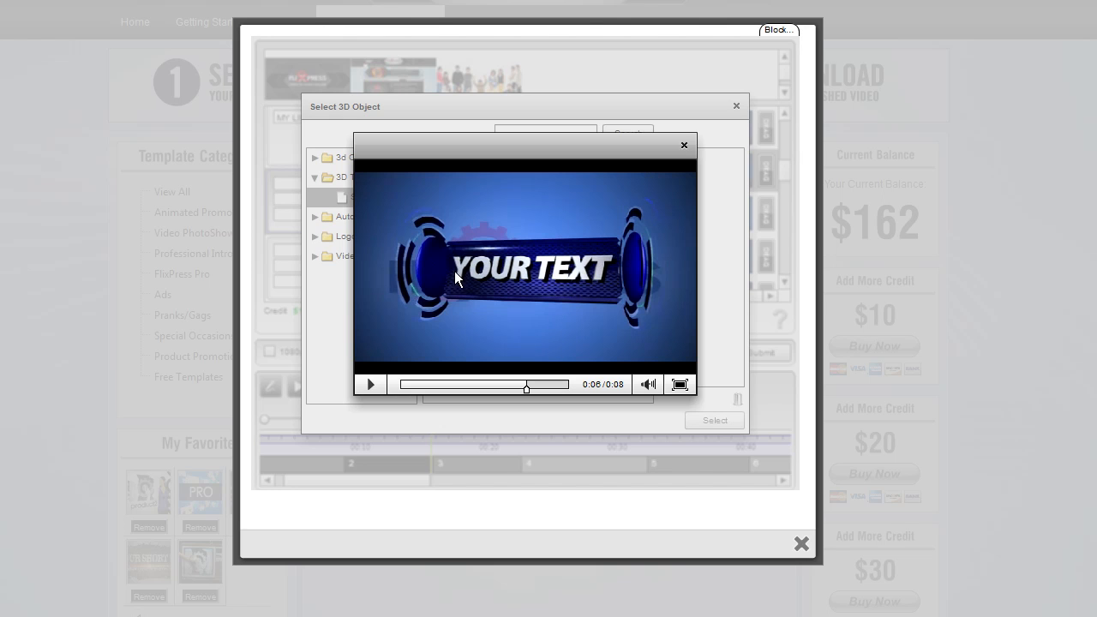
click(372, 386)
click(405, 385)
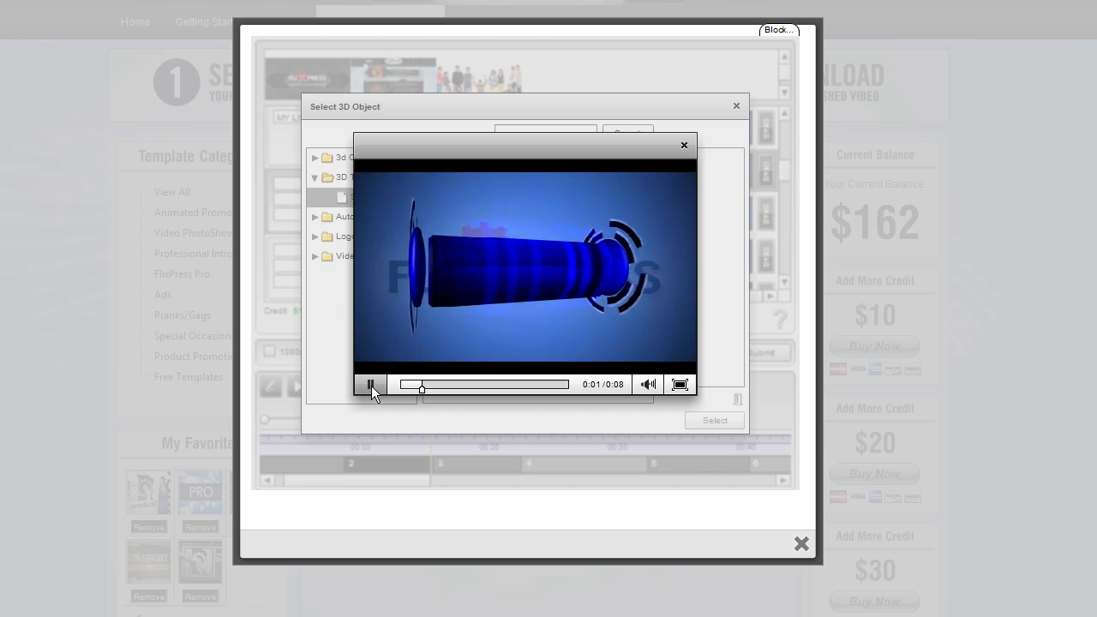
click(372, 386)
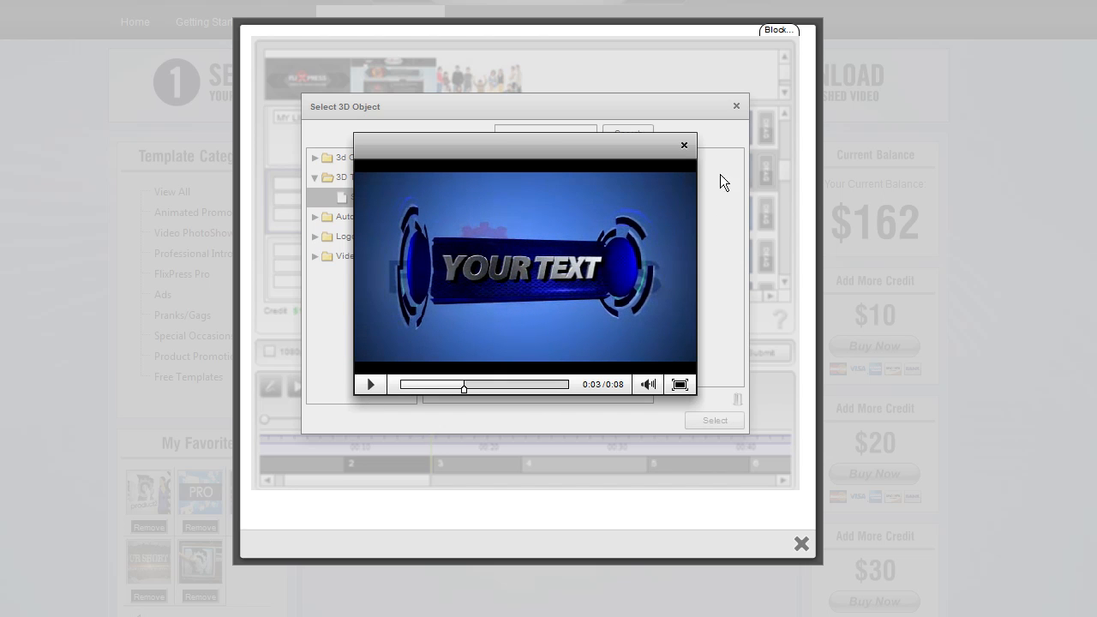
click(684, 146)
drag(455, 287, 715, 182)
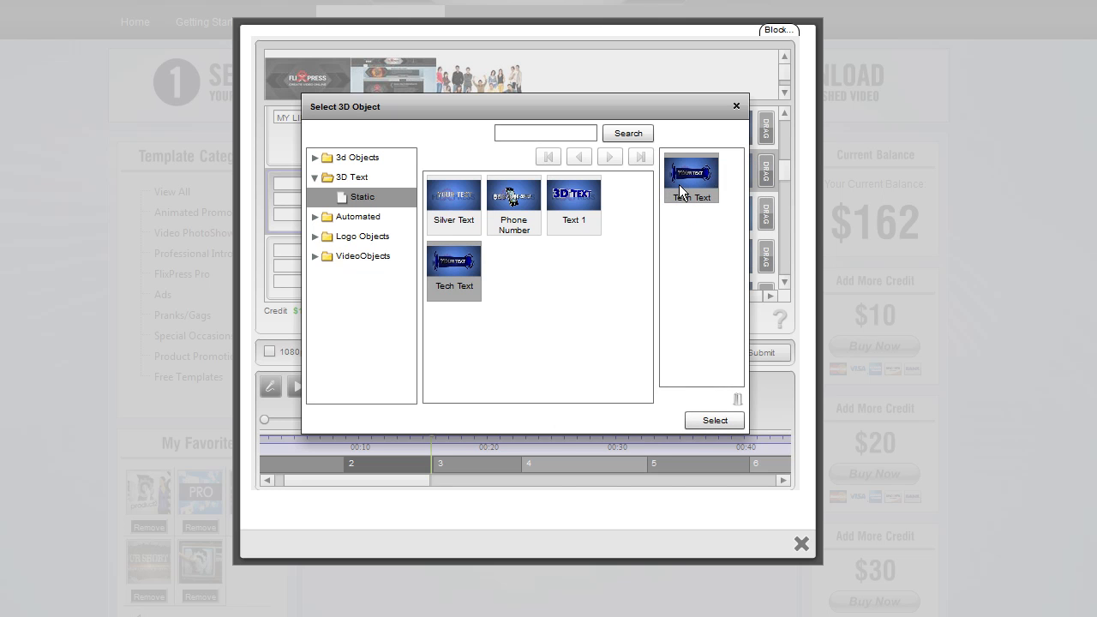
click(715, 421)
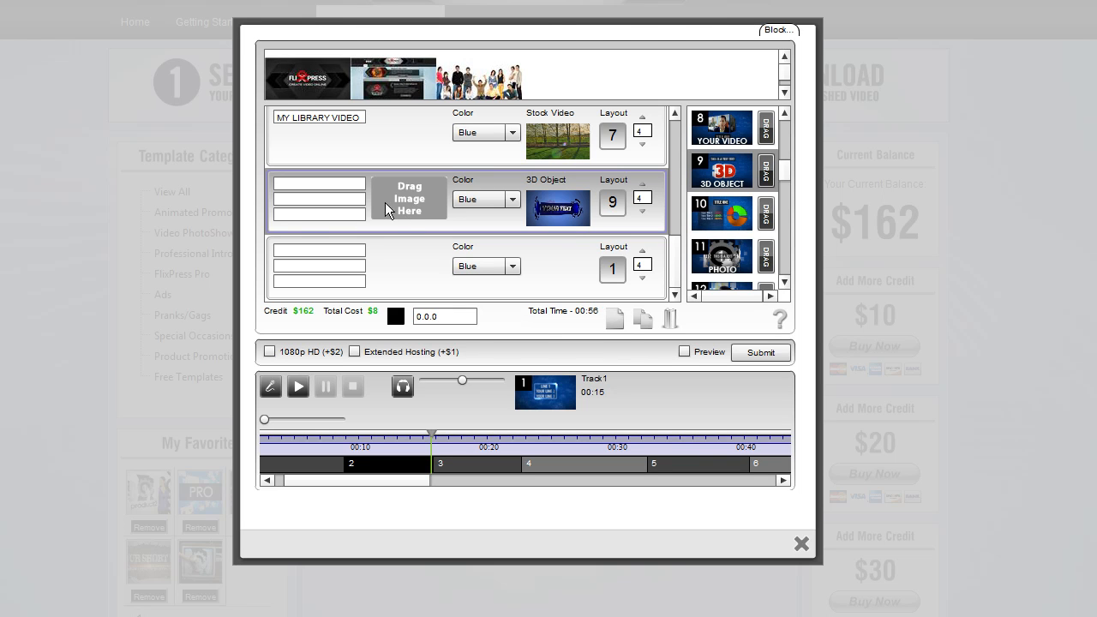
Preview the template video of layout 9 (3D Object) and close it
click(323, 187)
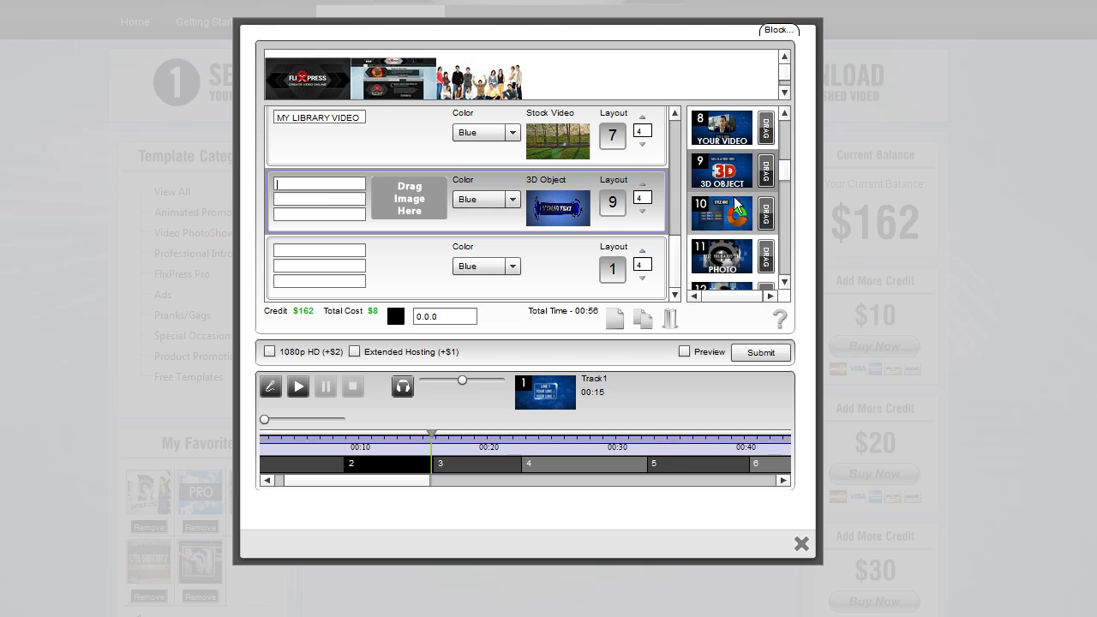
click(723, 167)
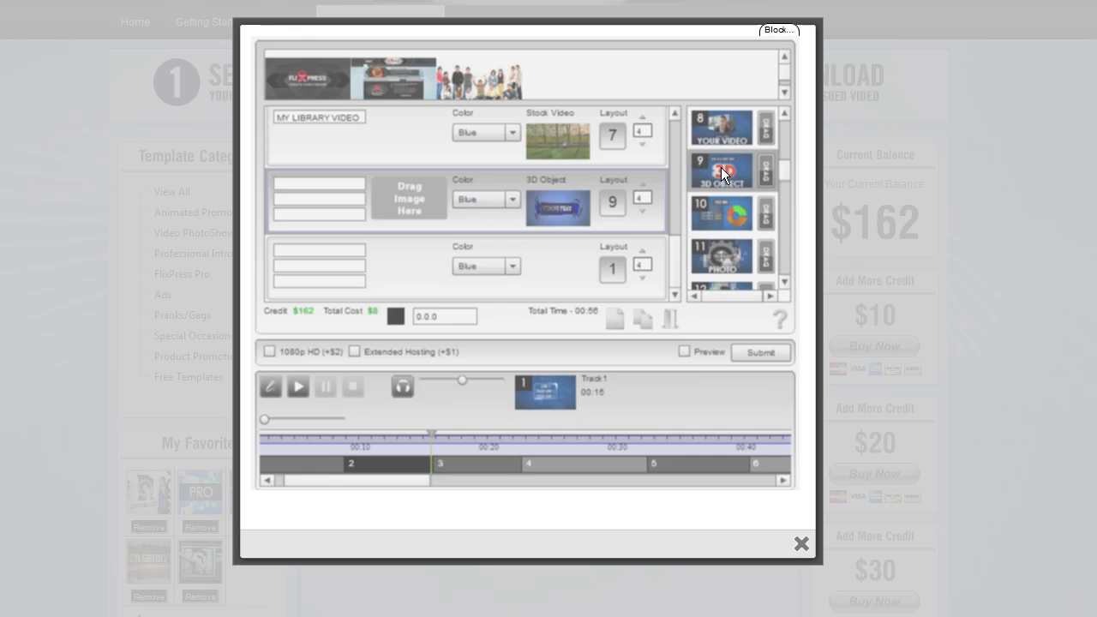
click(370, 383)
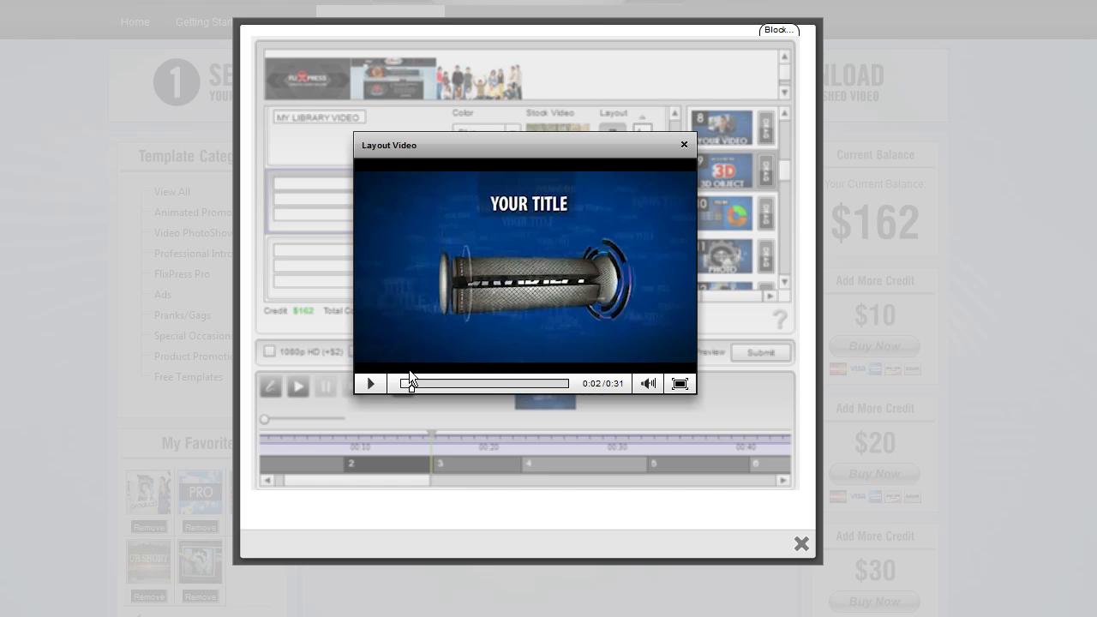
click(684, 145)
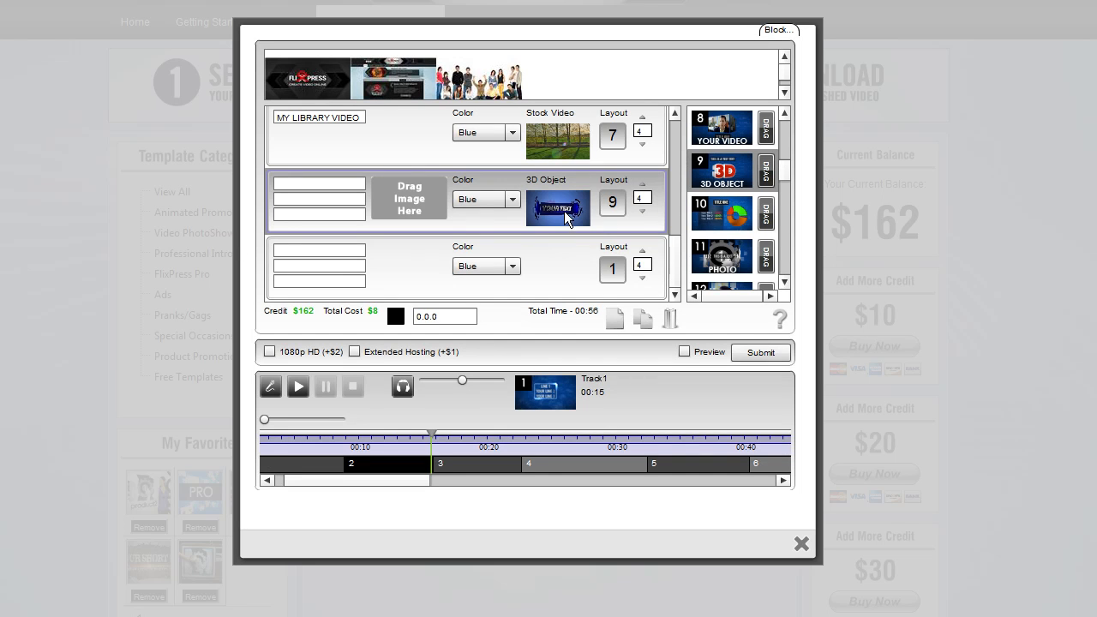
click(720, 180)
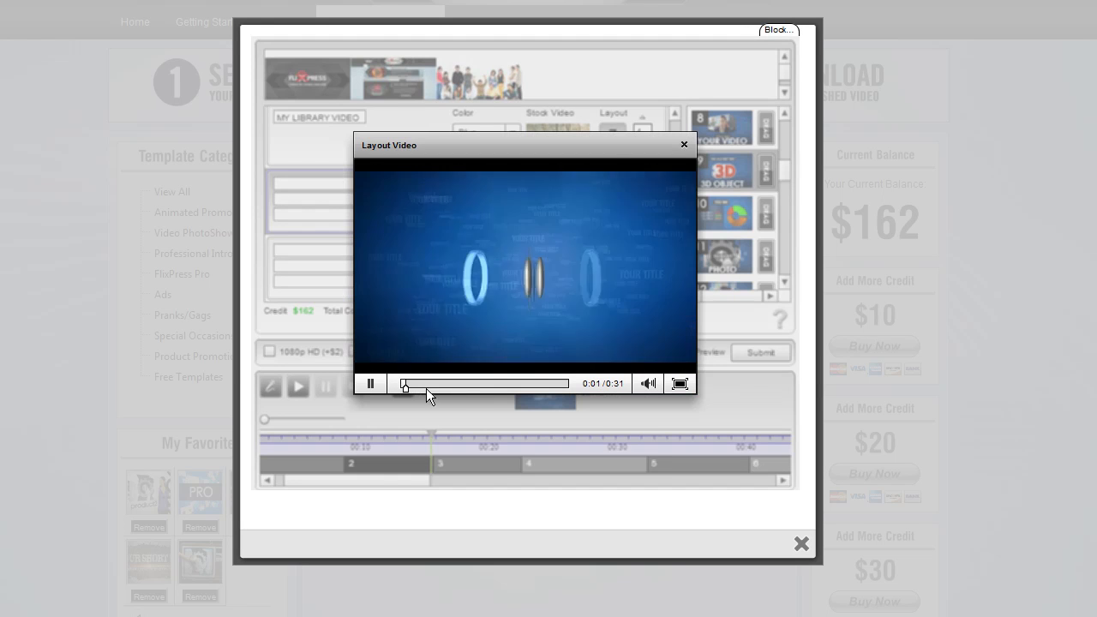
click(371, 384)
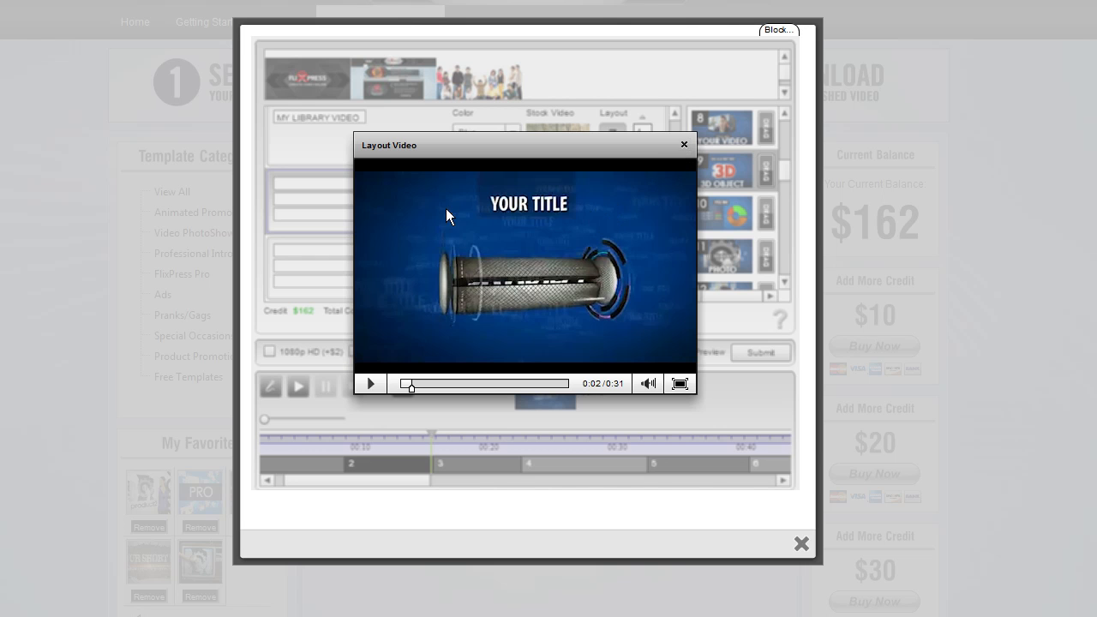
click(683, 145)
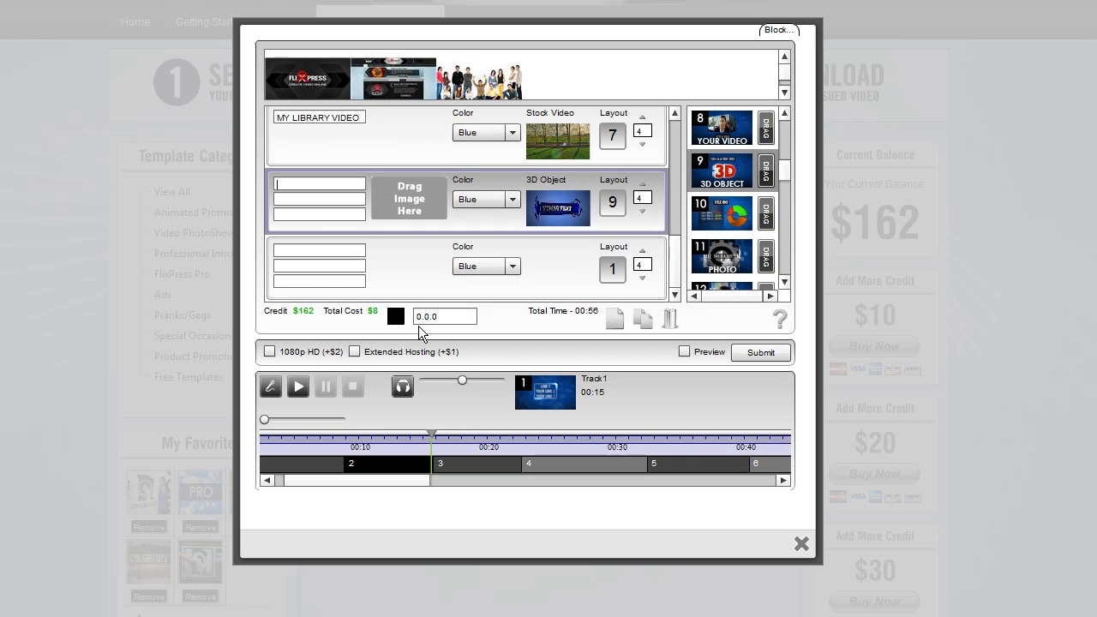
Enter the title 'YOUR TITLE' in the eighth slot's first text field
text(YOUR TITLE)
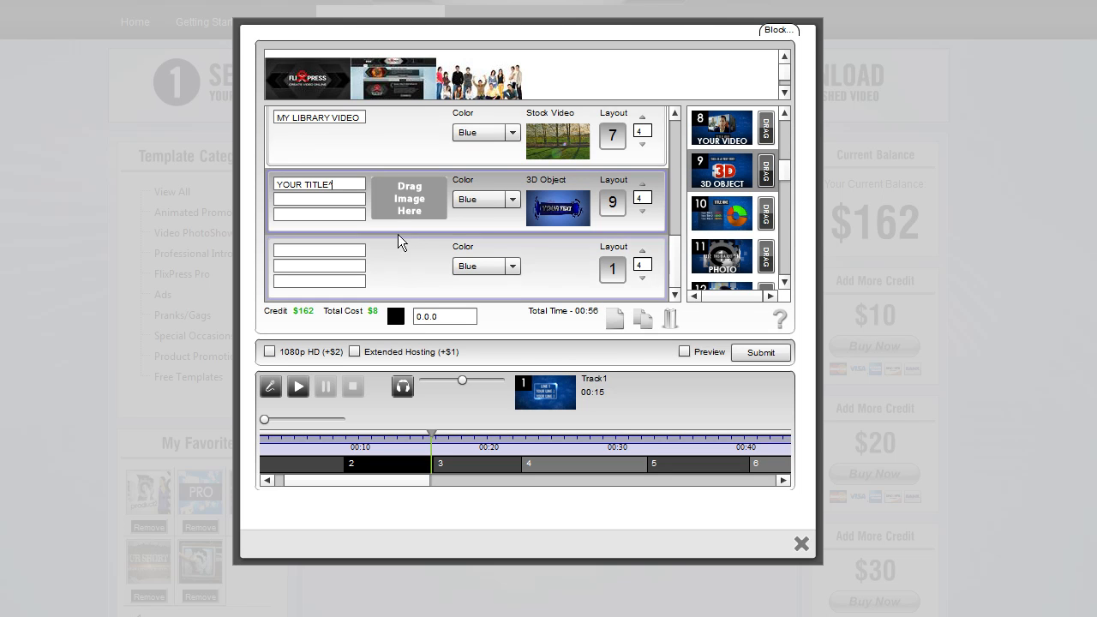
drag(357, 184, 276, 184)
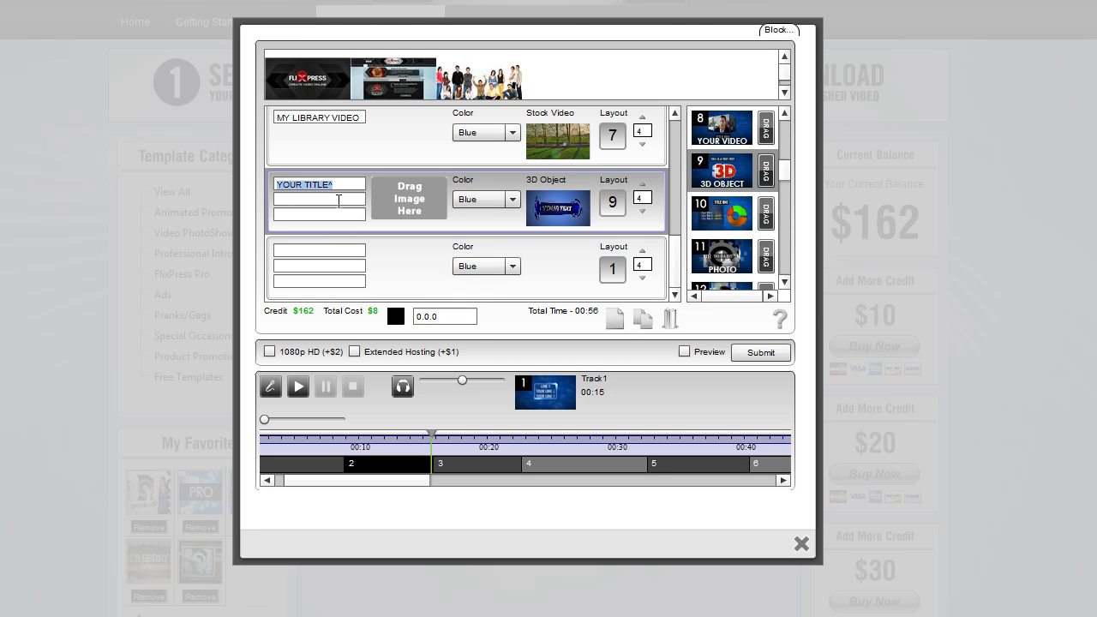
click(338, 201)
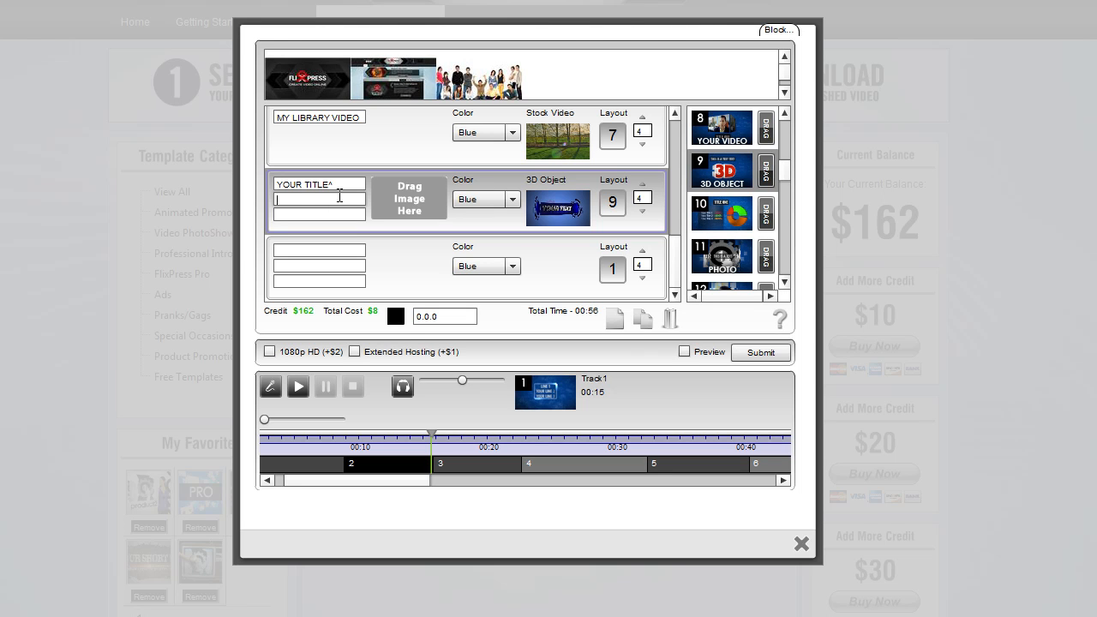
Enter 'YOUR 3D TEXT' in the eighth slot's second text field
text(OUR 3D TEXT)
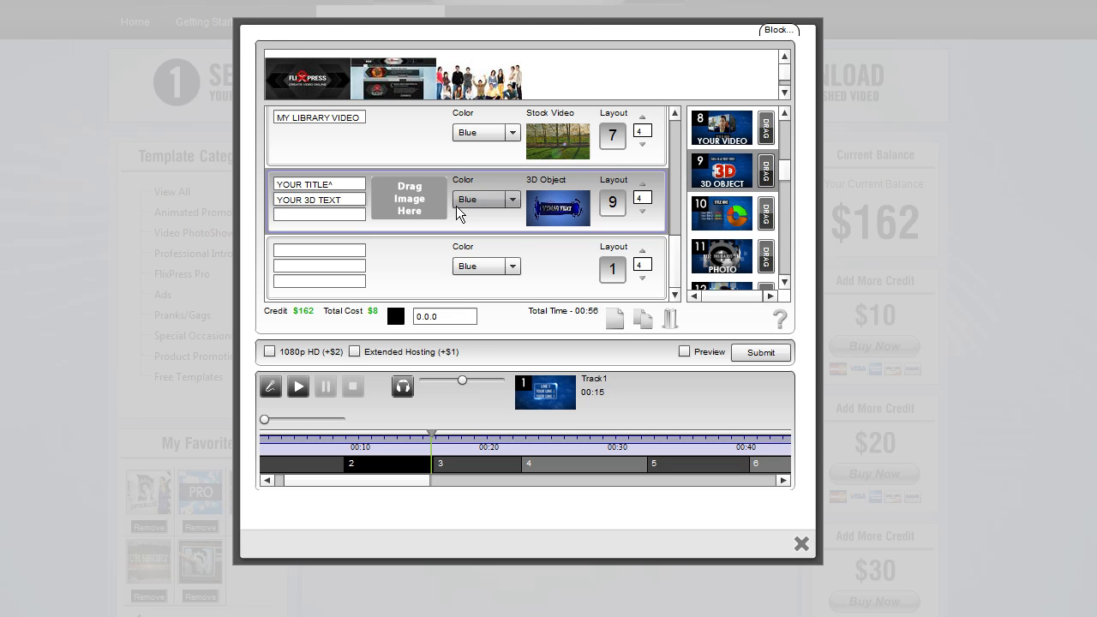
click(348, 220)
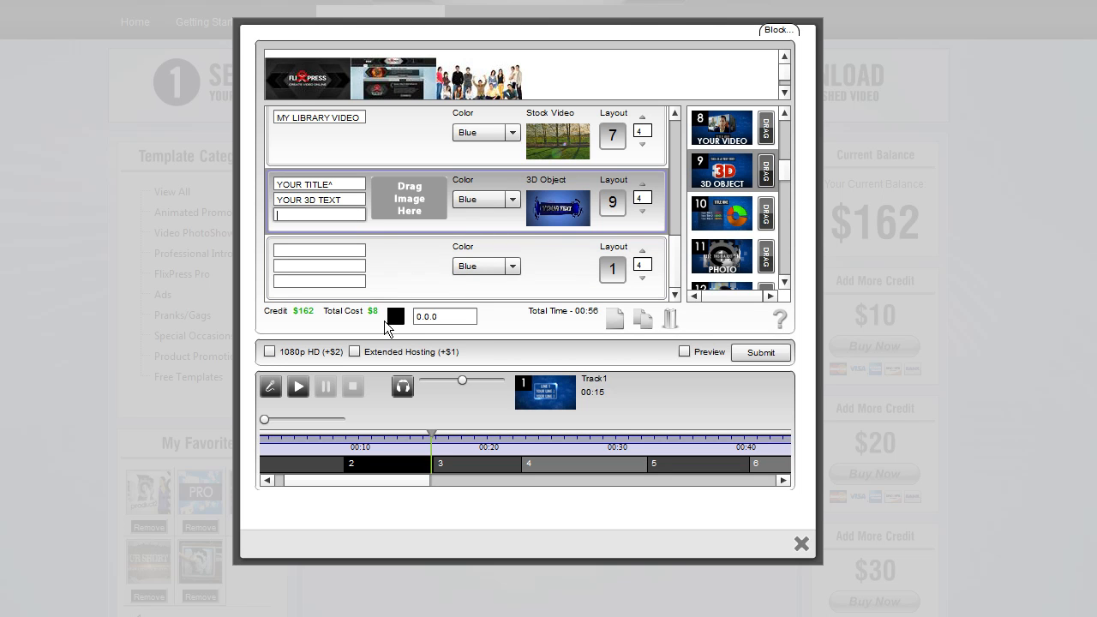
Preview the Tech Text and Text 1 objects under 3D Text > Static, then close the 3D object selector
click(561, 213)
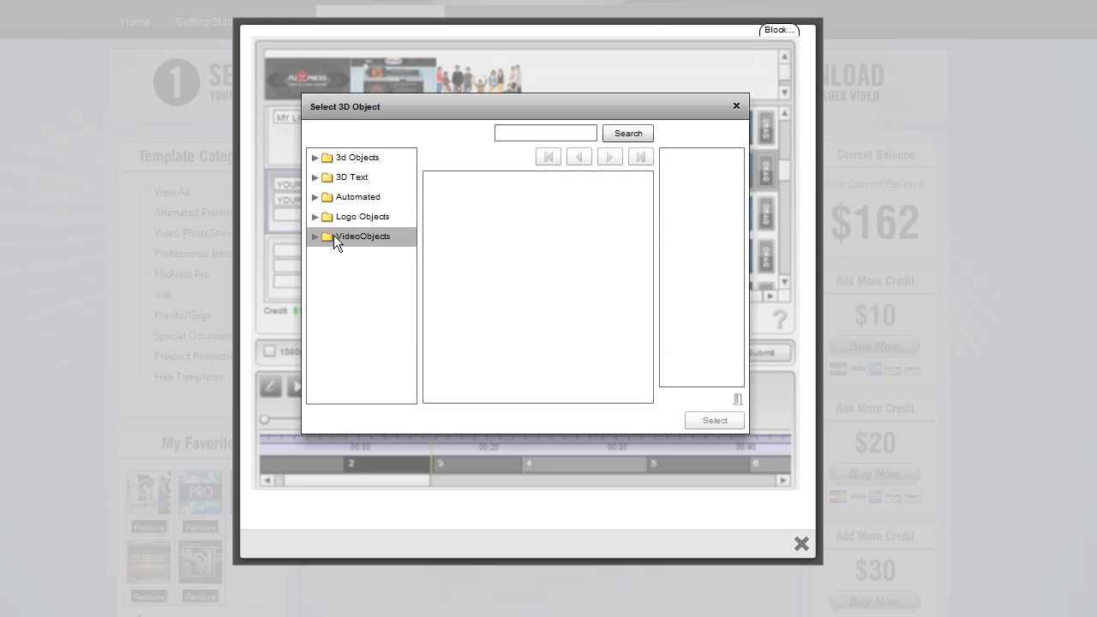
click(314, 178)
click(352, 196)
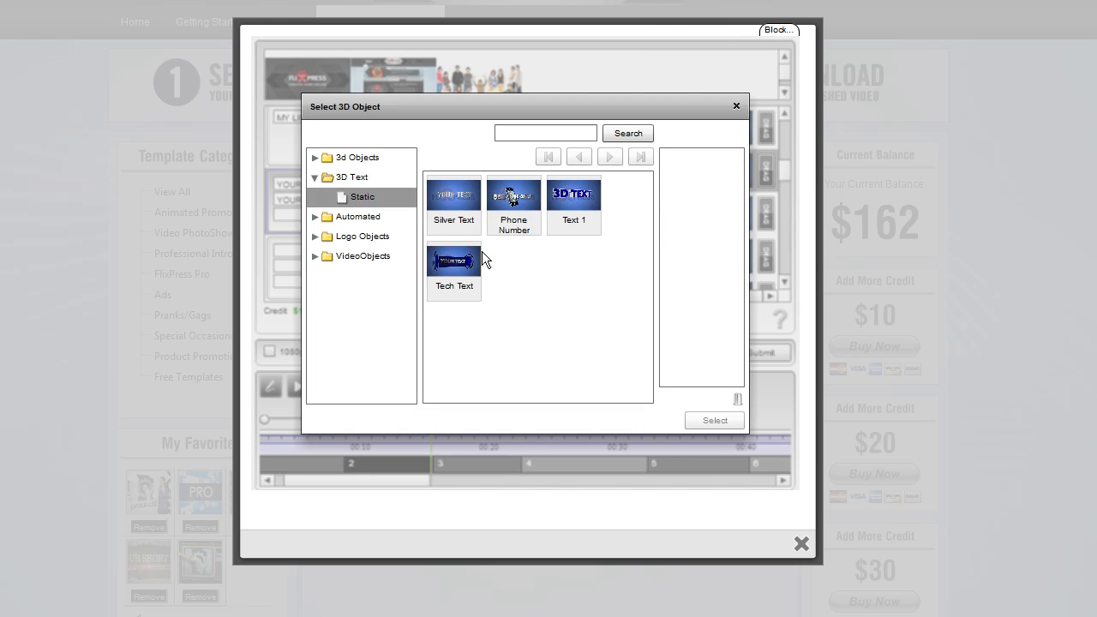
click(462, 263)
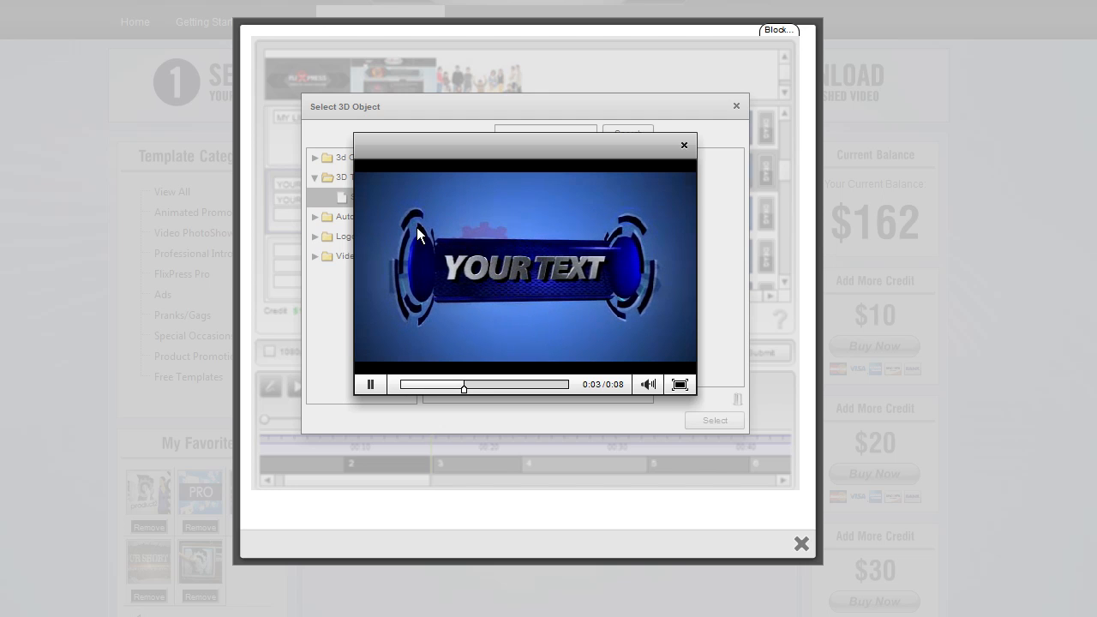
click(684, 145)
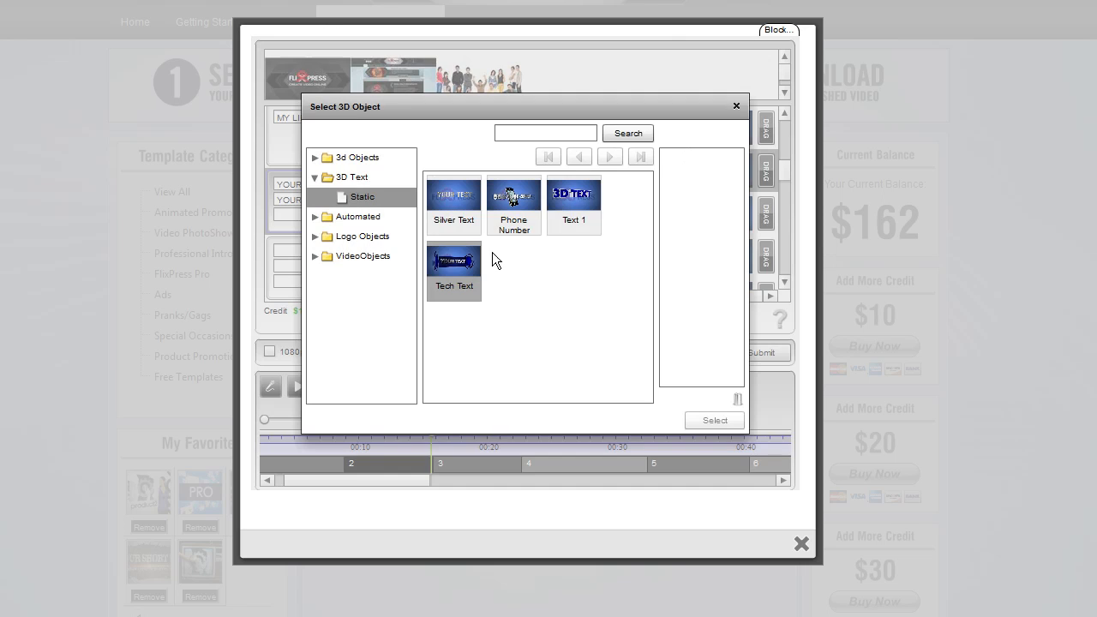
click(576, 204)
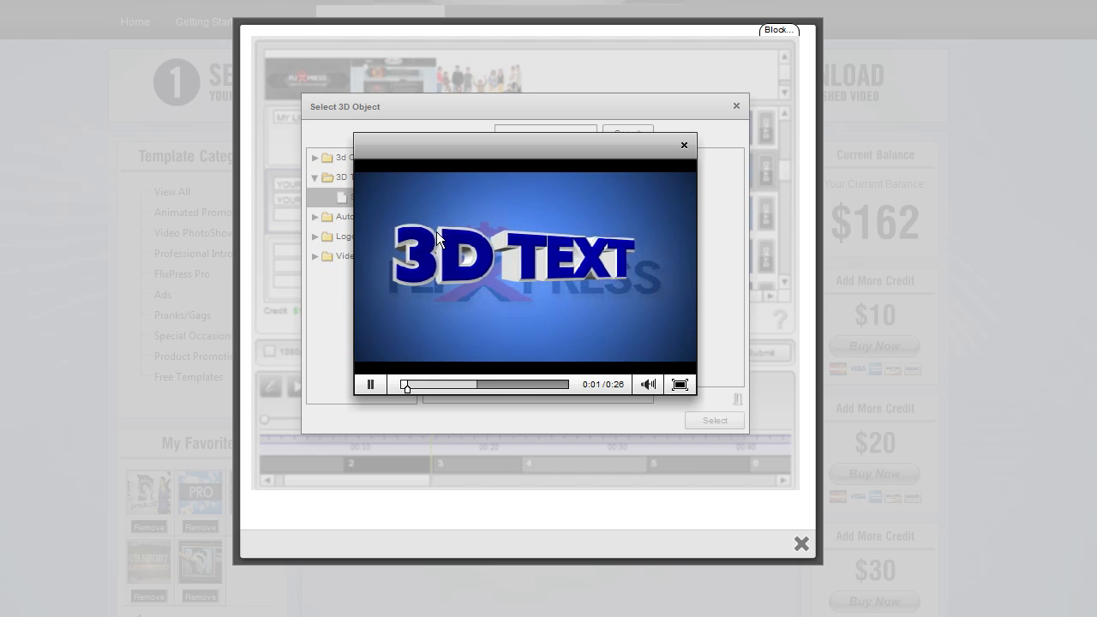
click(683, 145)
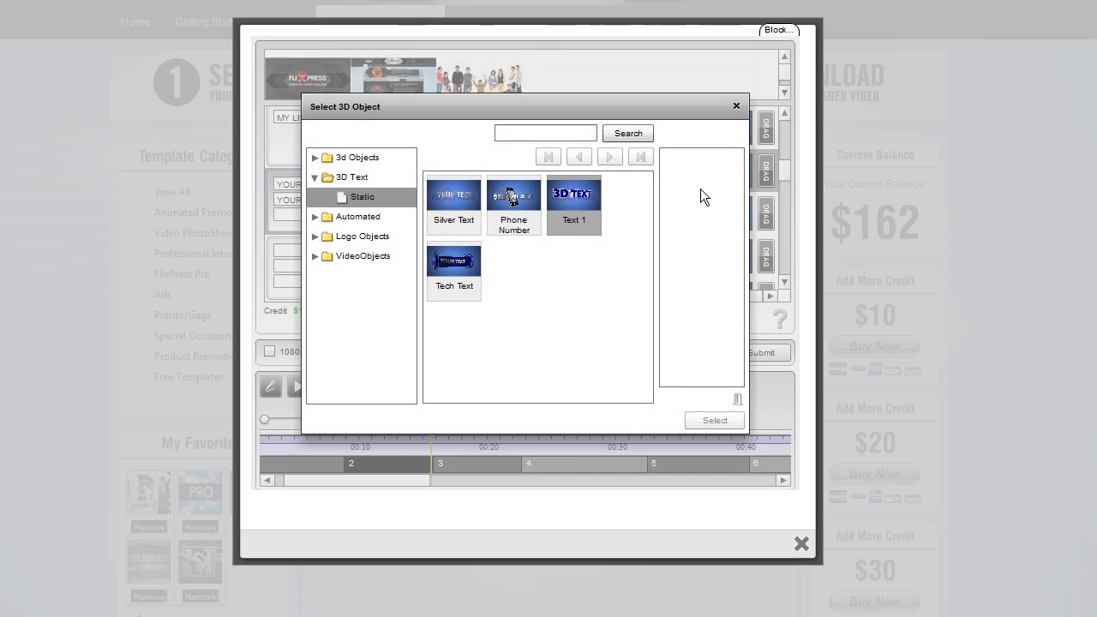
click(736, 106)
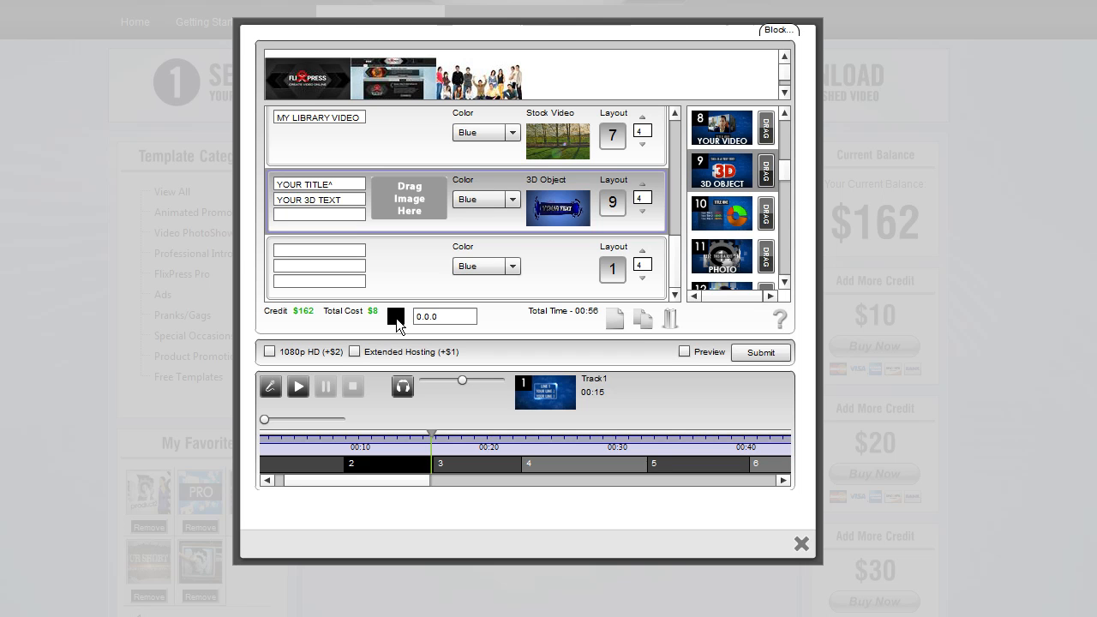
Pick a purple colour, hex 73006F, in the colour picker
click(334, 215)
click(395, 317)
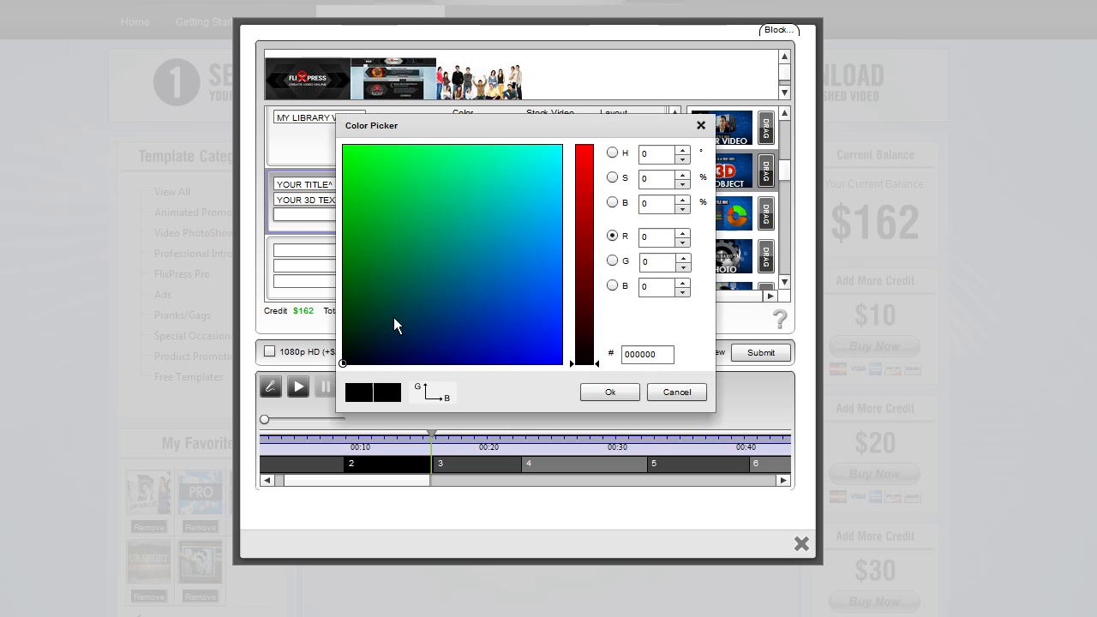
click(612, 154)
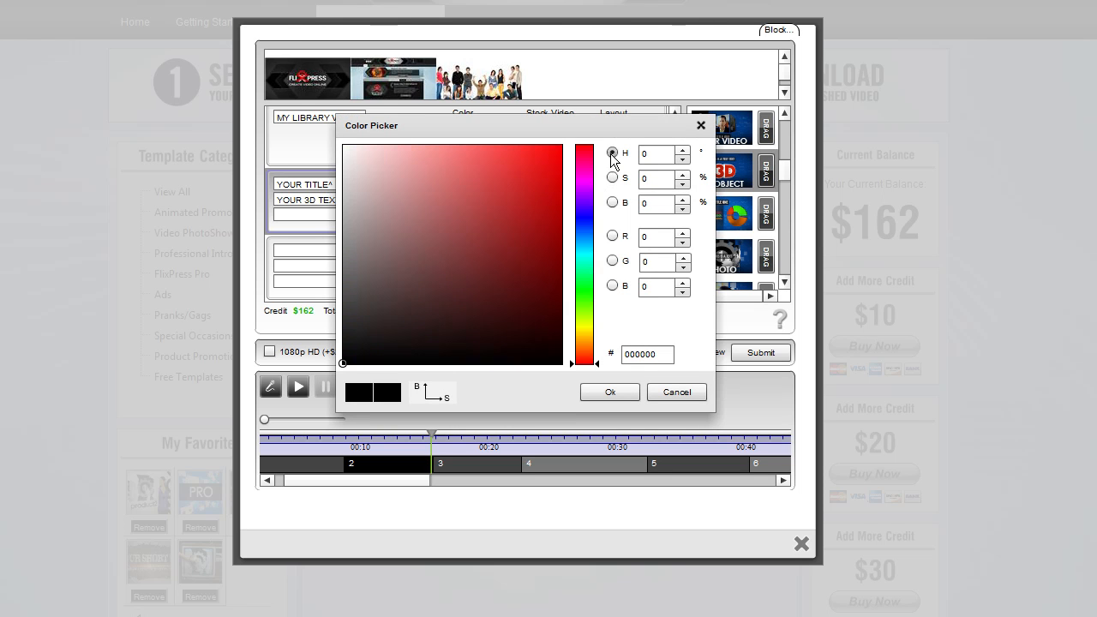
mouse_move(533, 211)
mouse_down()
mouse_move(527, 162)
mouse_move(489, 175)
mouse_up()
mouse_move(586, 358)
mouse_down()
mouse_move(592, 179)
mouse_move(497, 207)
mouse_move(567, 267)
mouse_up()
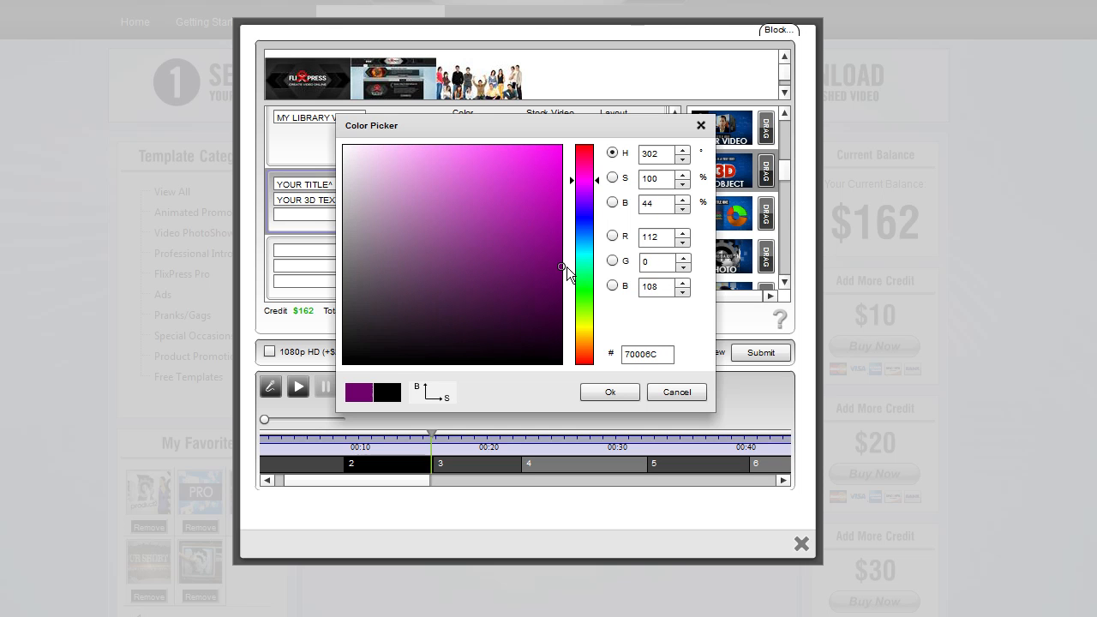
double_click(661, 355)
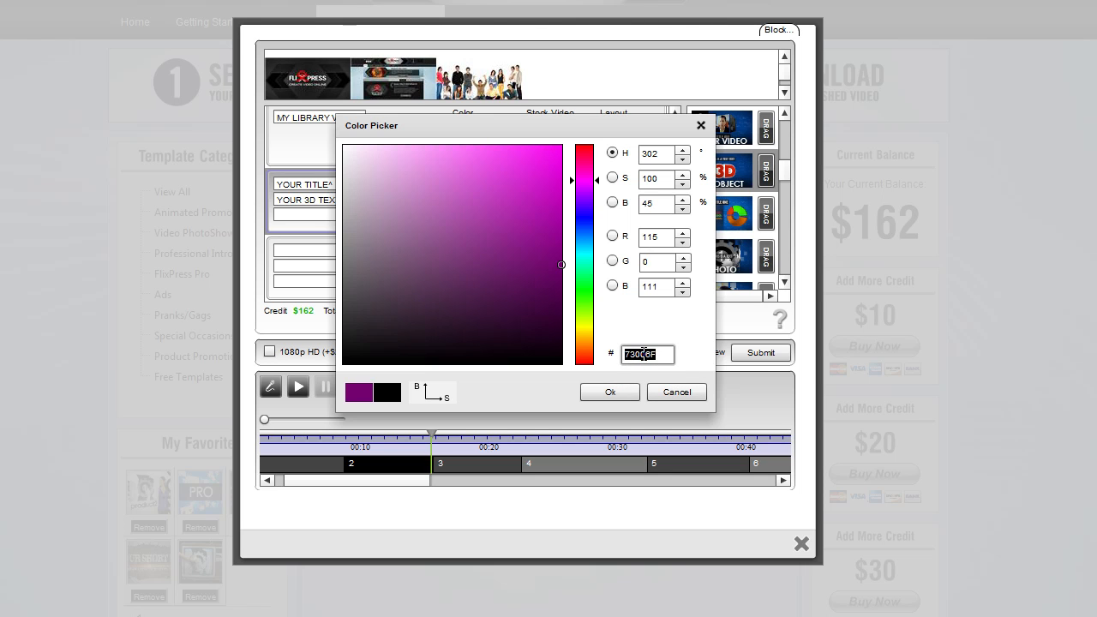
double_click(664, 358)
click(638, 354)
click(611, 394)
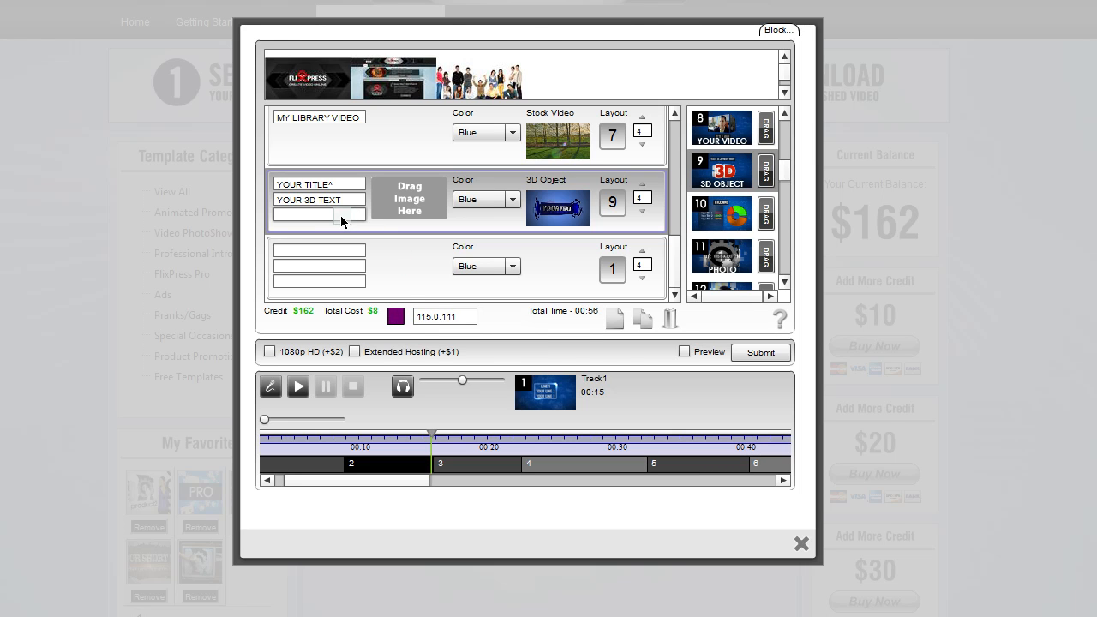
Paste the colour value 115.0.111 into the eighth slot's third text field
text(115.0.111)
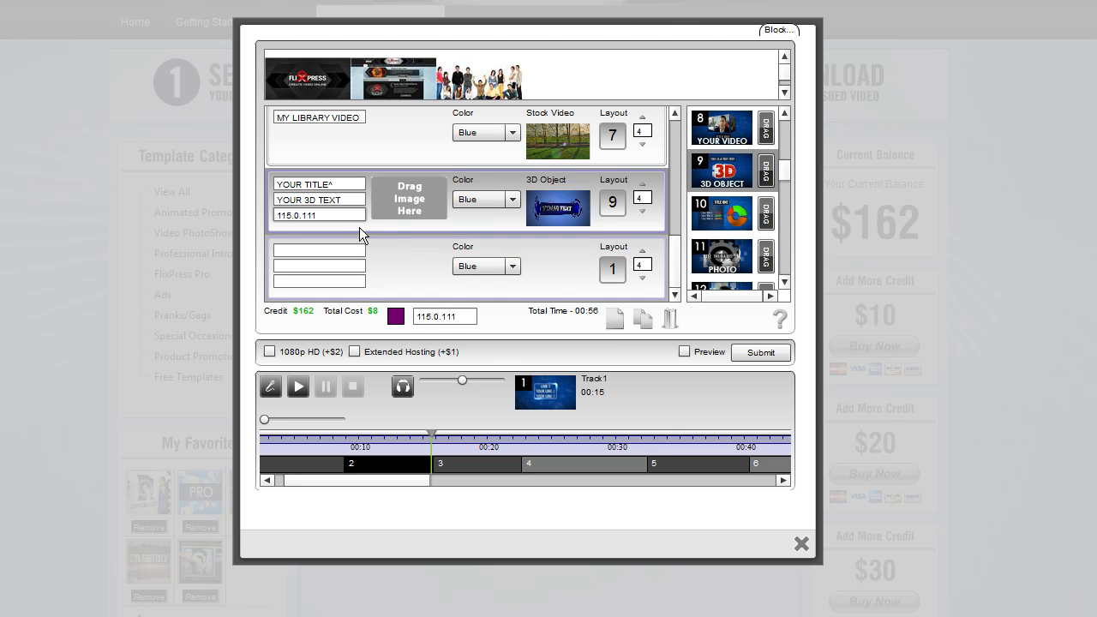
drag(342, 217, 270, 216)
click(289, 219)
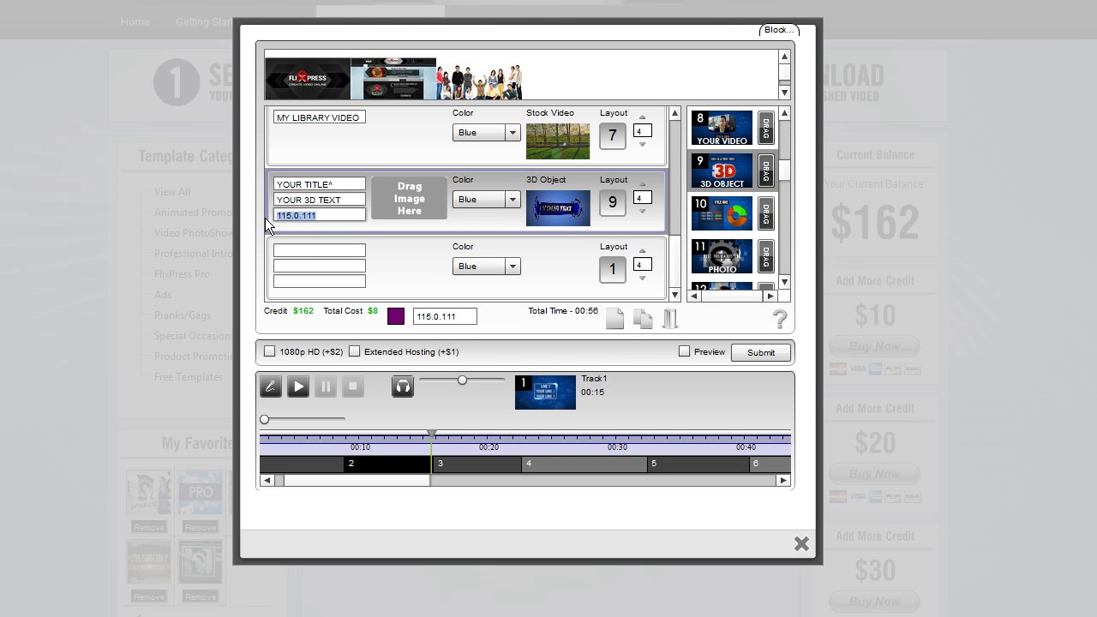
click(331, 216)
click(511, 199)
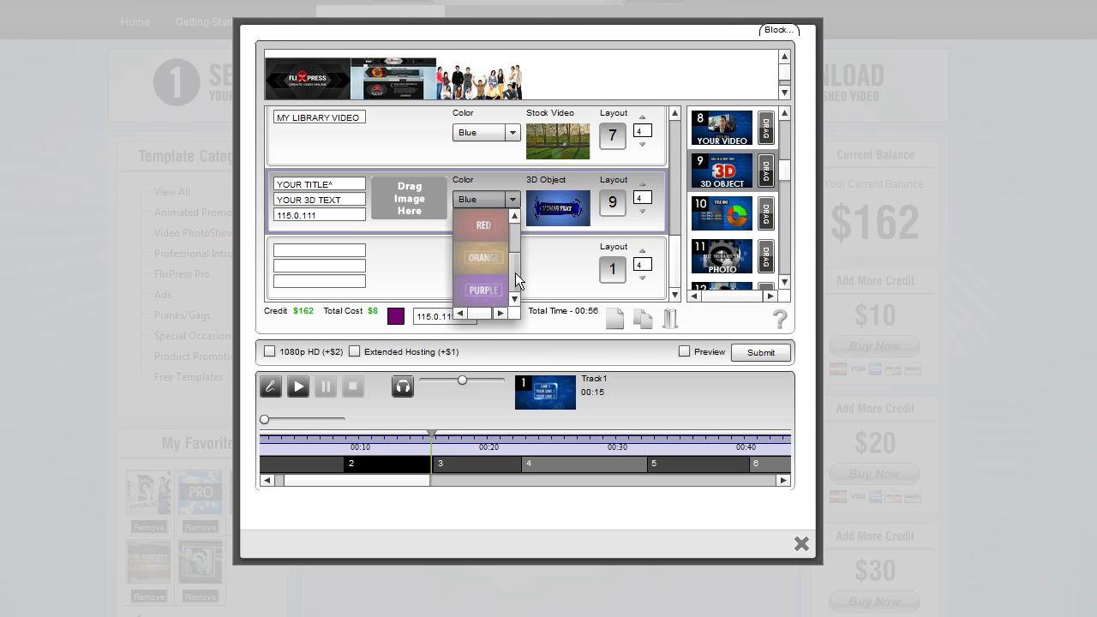
click(513, 203)
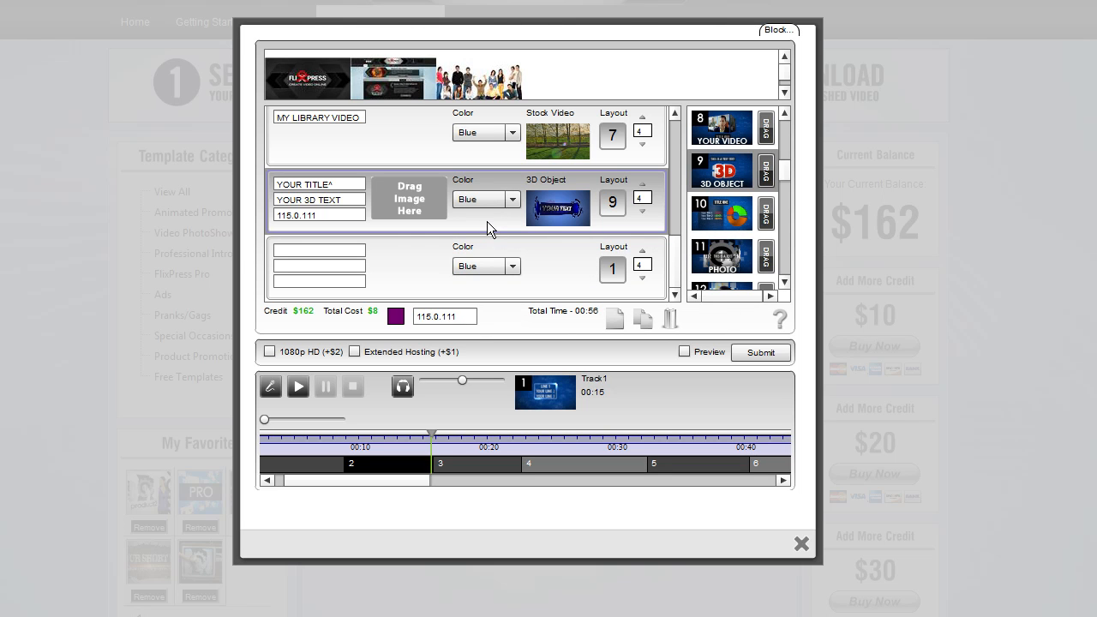
Duplicate the eighth slot
click(641, 324)
drag(677, 251, 673, 281)
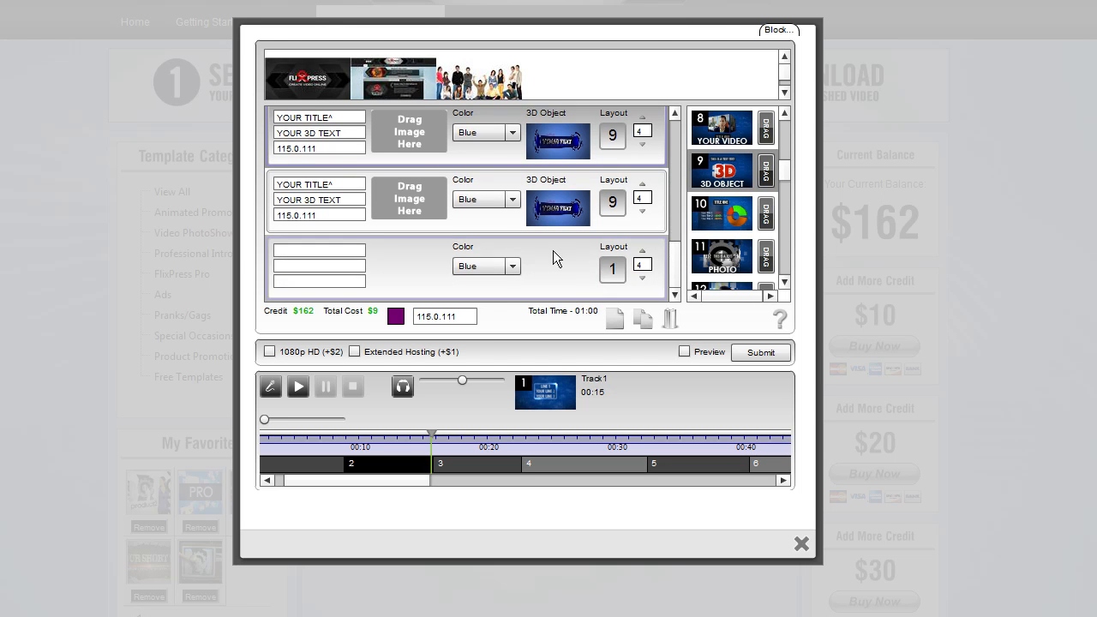
Choose the 3d Laptop object from 3d Objects > Technology as the ninth slot's 3D object
double_click(340, 216)
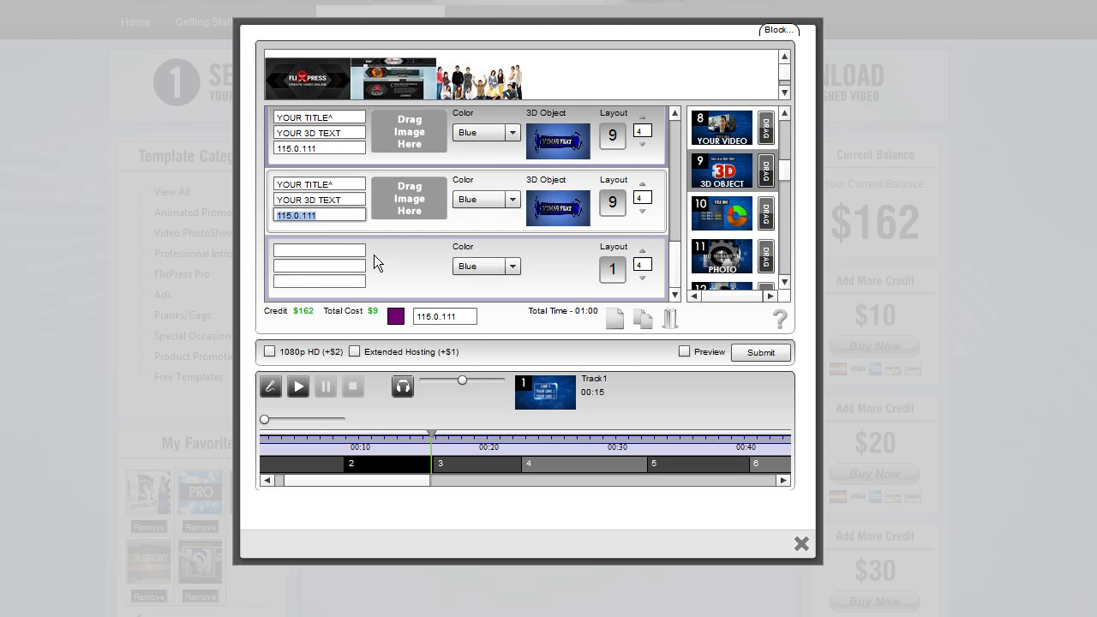
click(564, 212)
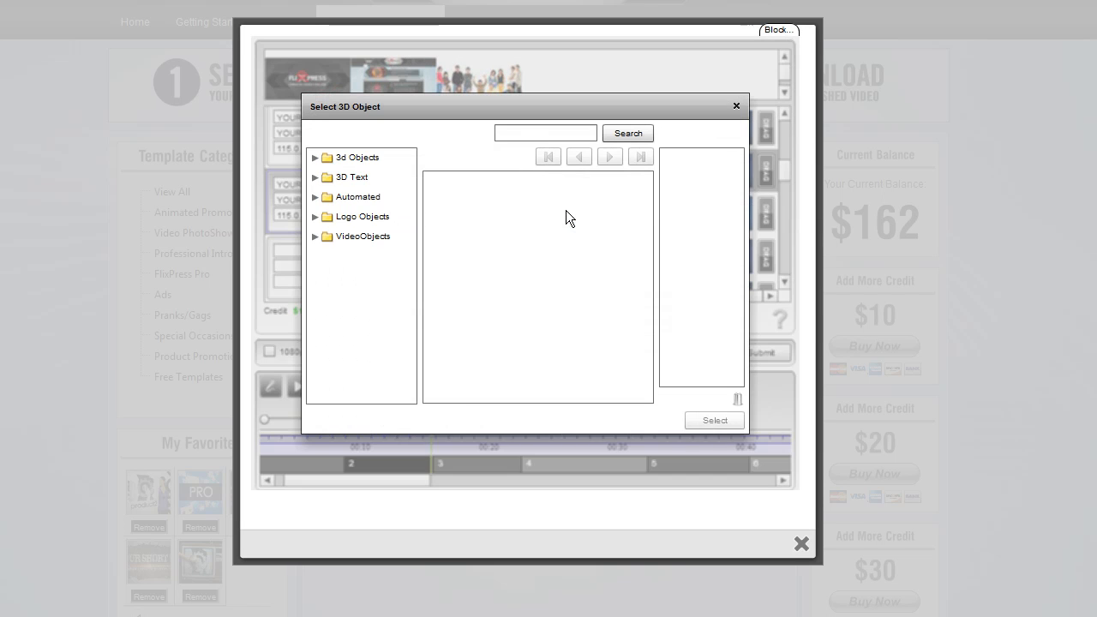
click(312, 159)
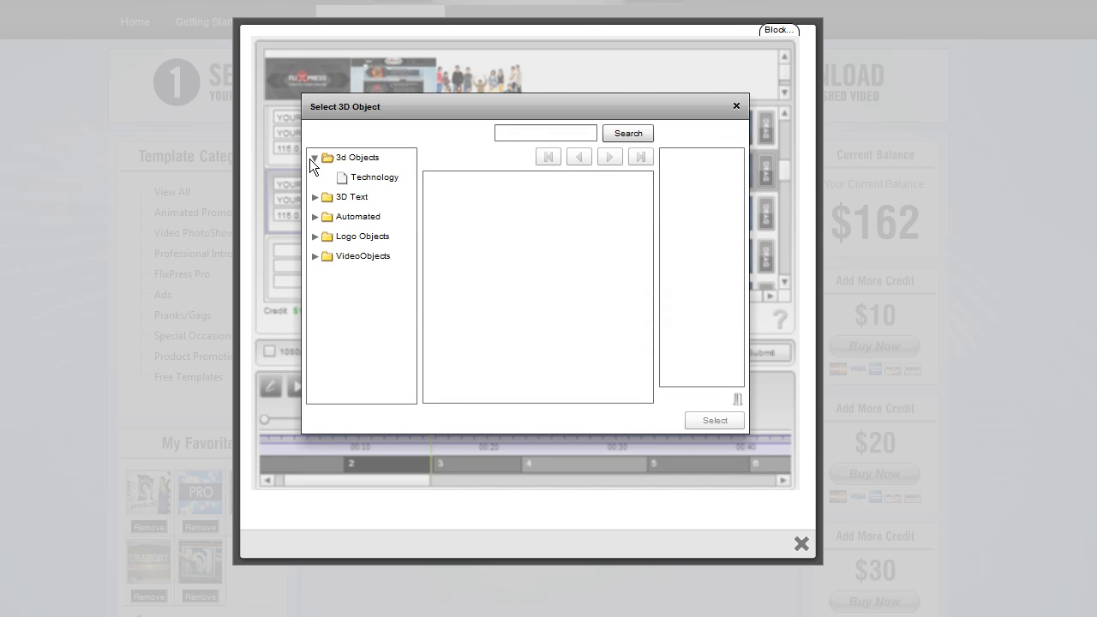
click(365, 181)
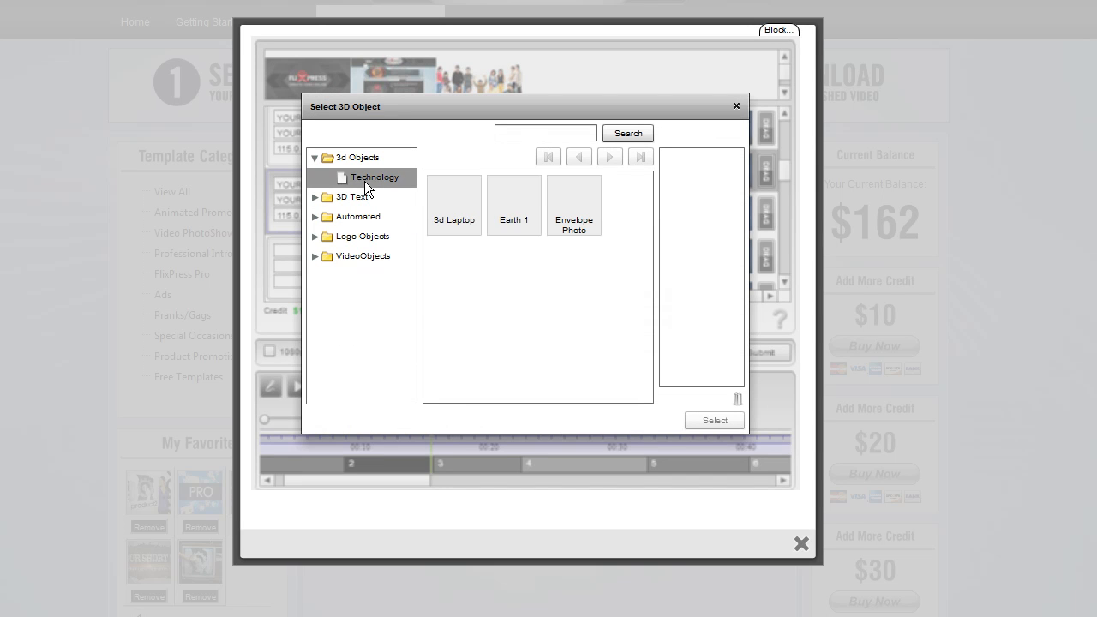
click(457, 204)
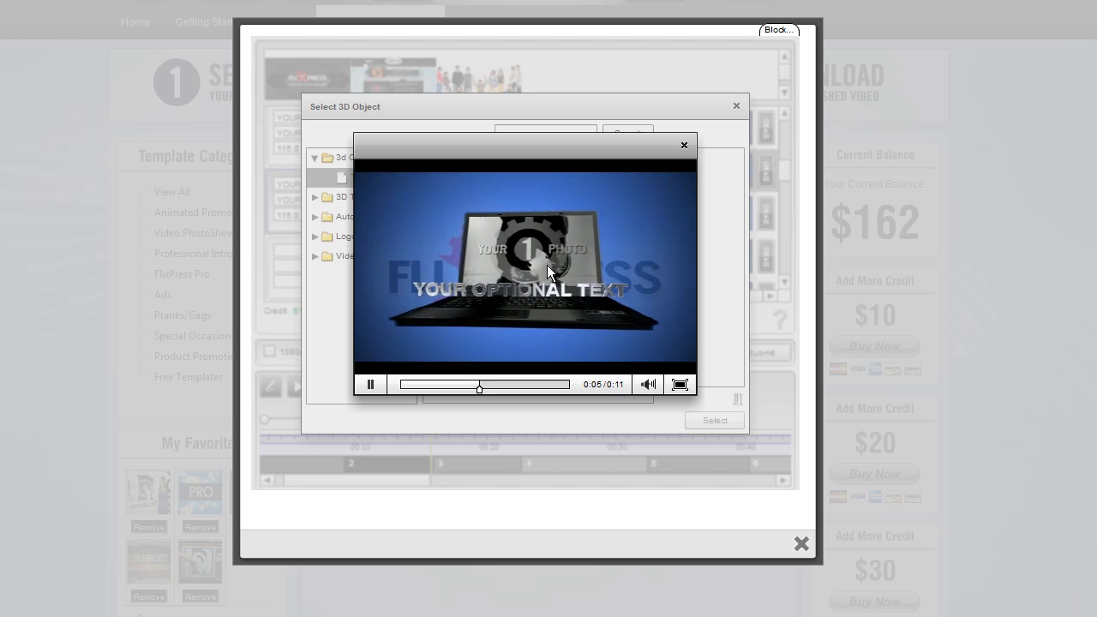
click(683, 146)
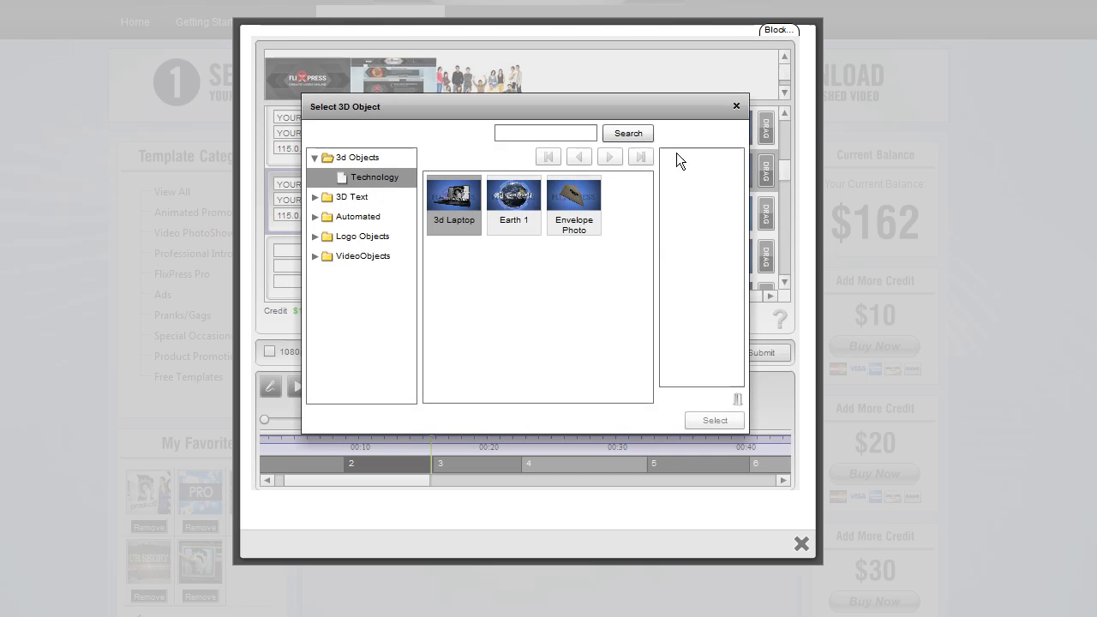
drag(440, 199, 671, 197)
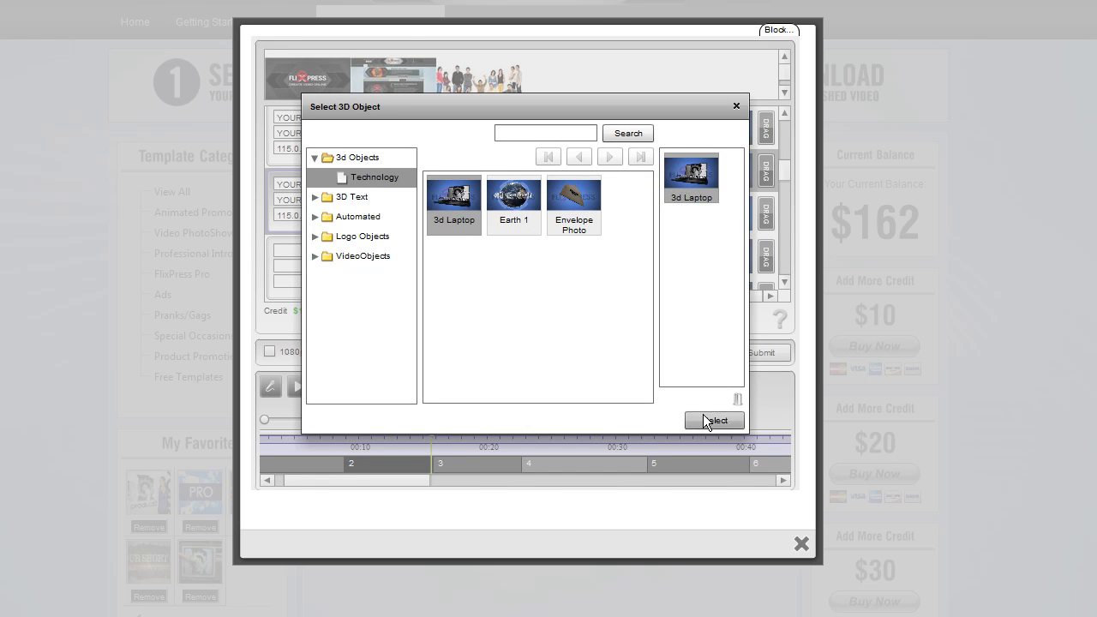
click(709, 420)
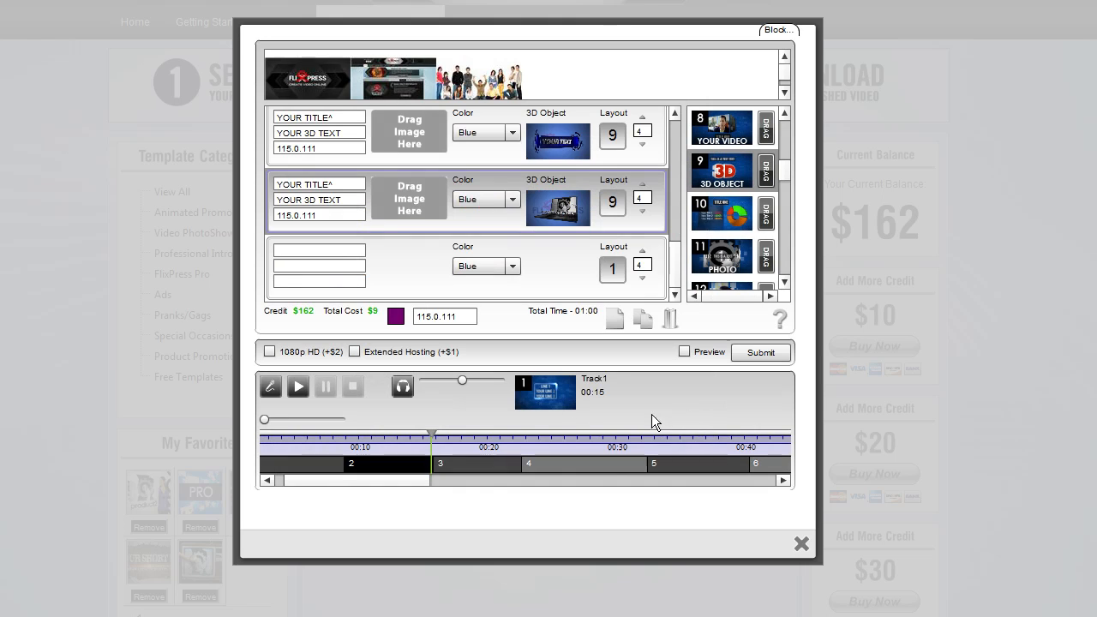
Clear the ninth slot's third text field and drop the FlixPress logo image into its image area
drag(341, 183, 241, 185)
click(357, 199)
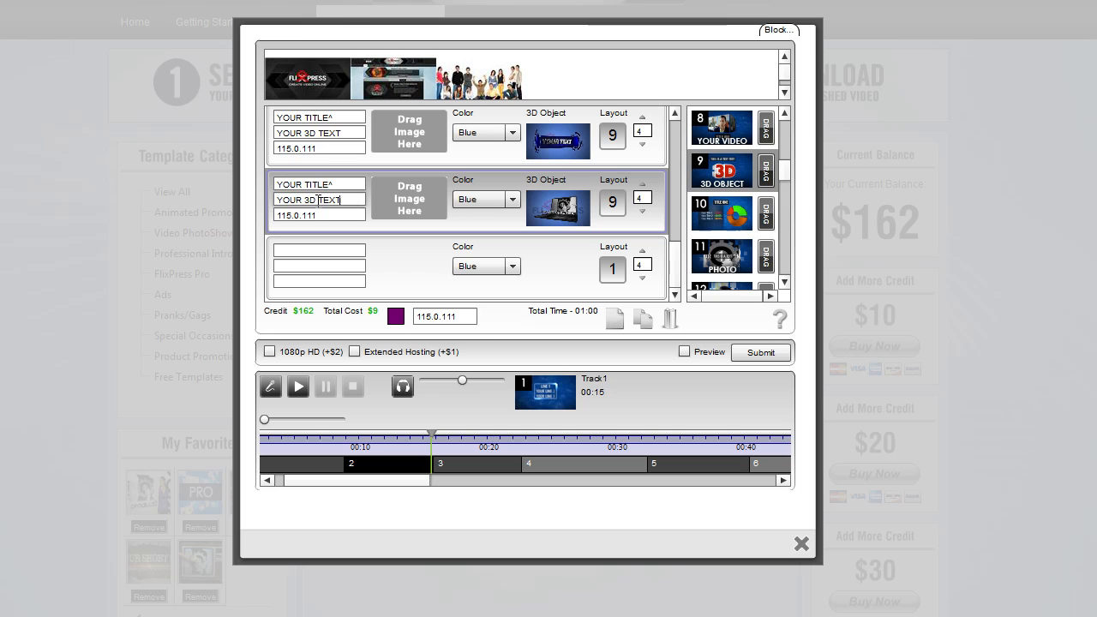
drag(342, 200, 209, 205)
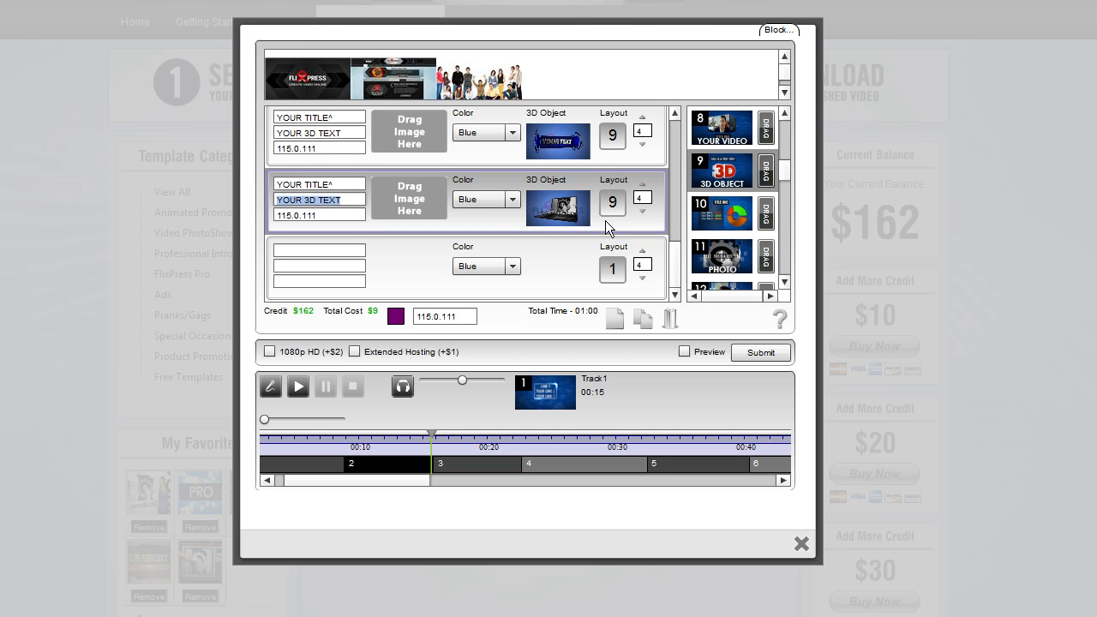
drag(344, 217, 290, 230)
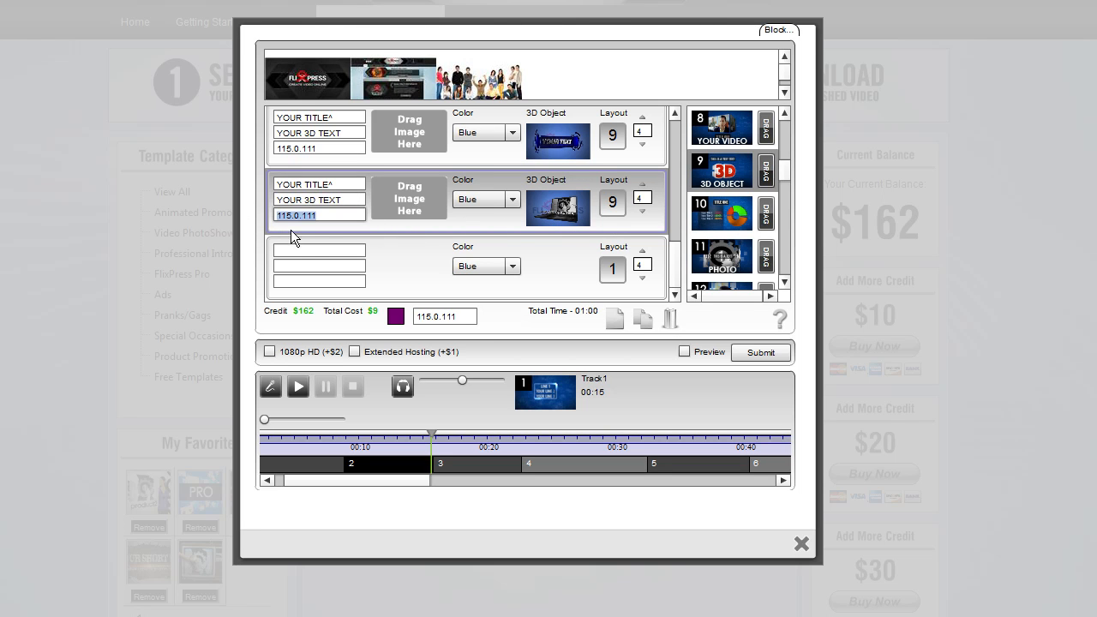
key(BackSpace)
drag(332, 80, 413, 210)
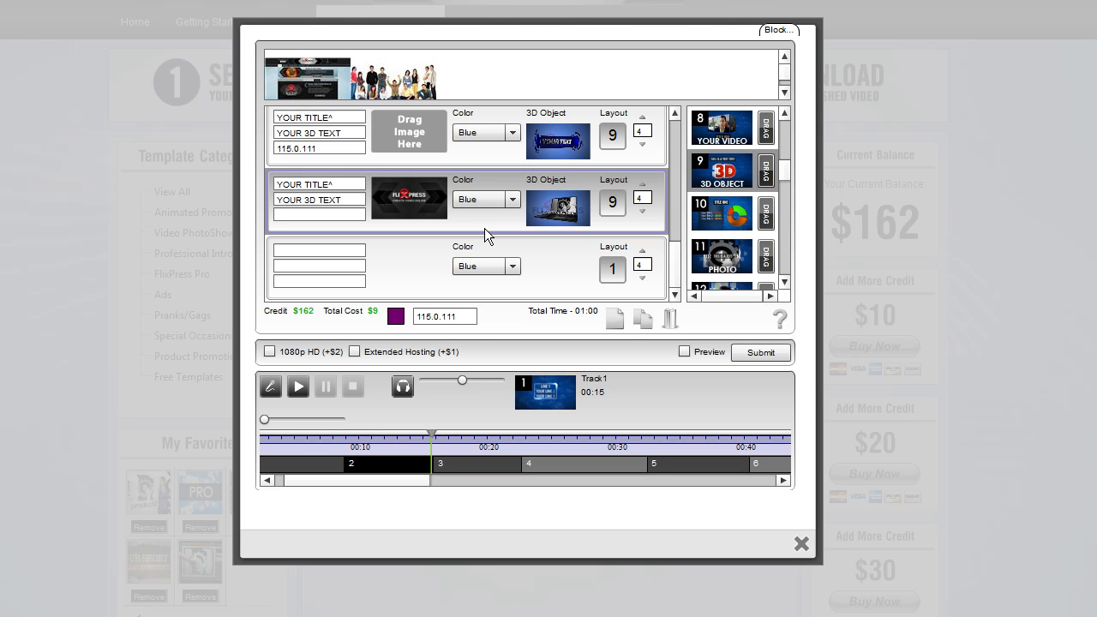
Apply layout 9 to the tenth slot and choose Cloth Reveal from VideoObjects > People as its 3D object
click(582, 278)
drag(766, 170, 560, 271)
click(558, 272)
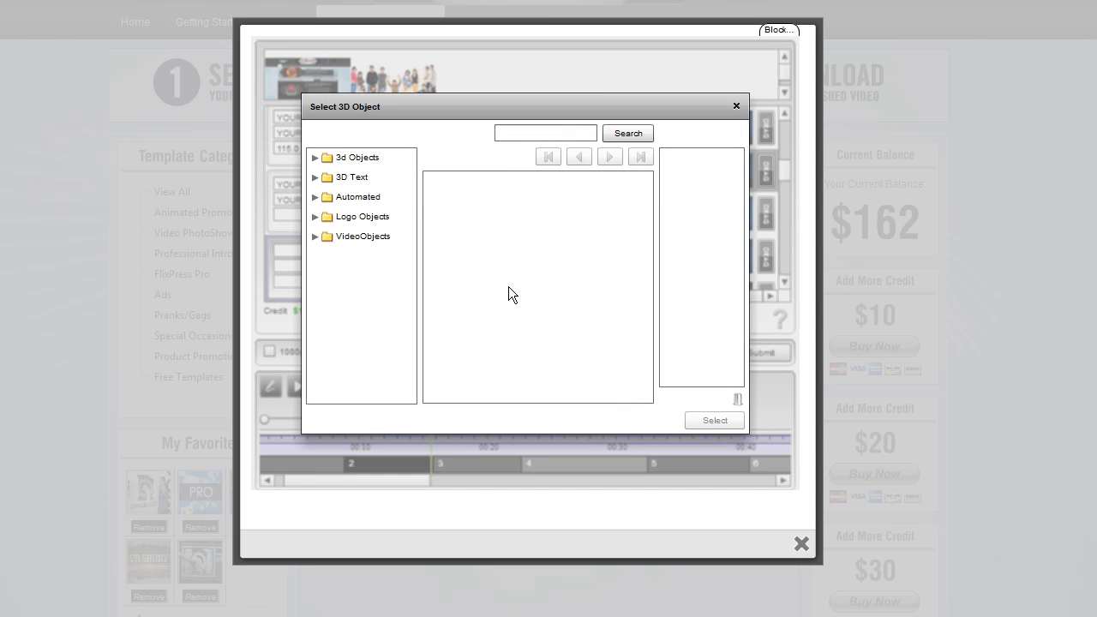
click(308, 236)
click(312, 240)
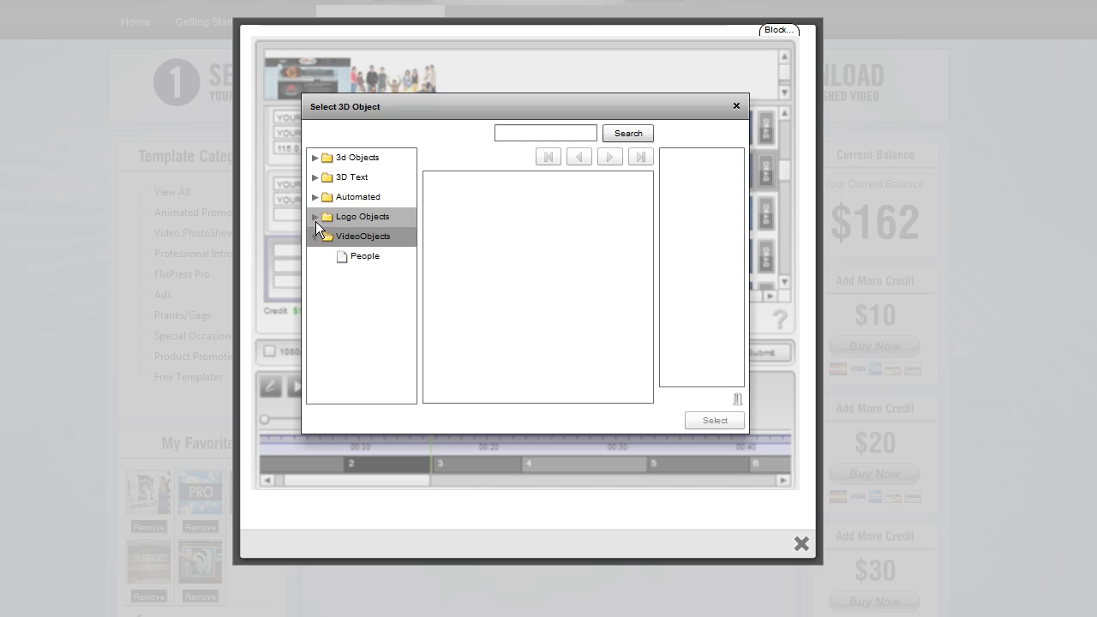
click(365, 258)
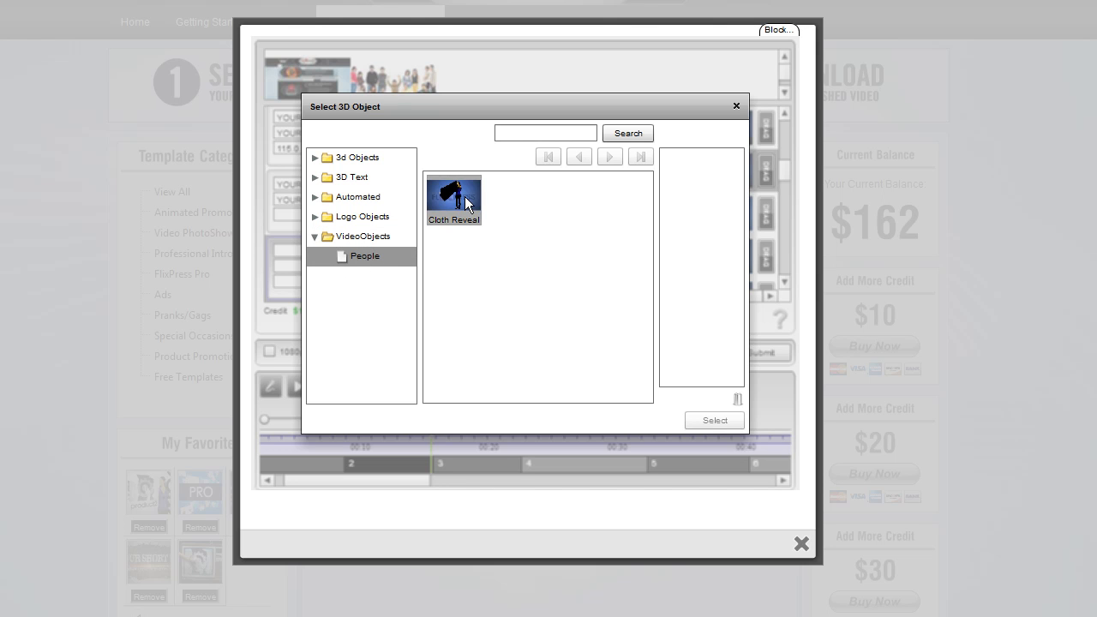
click(464, 197)
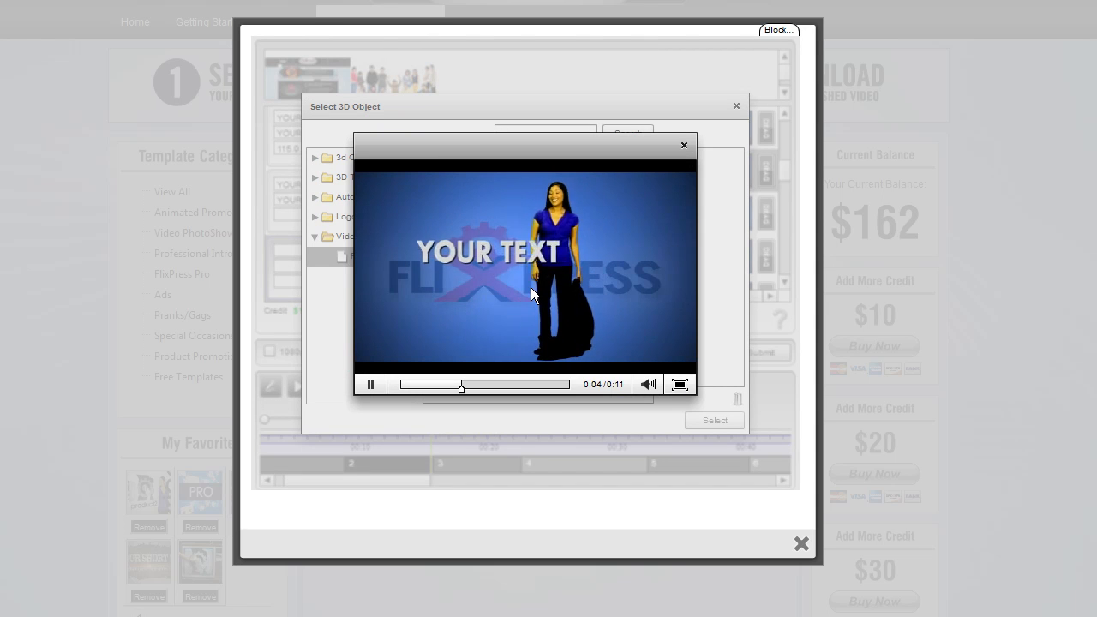
click(683, 146)
drag(432, 219, 684, 193)
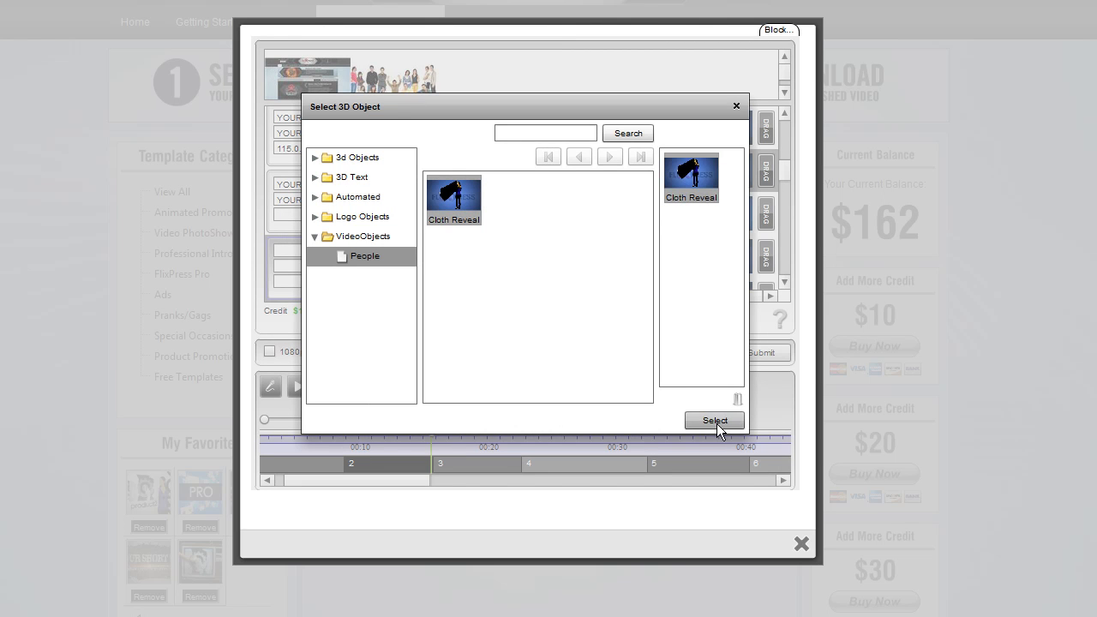
click(715, 421)
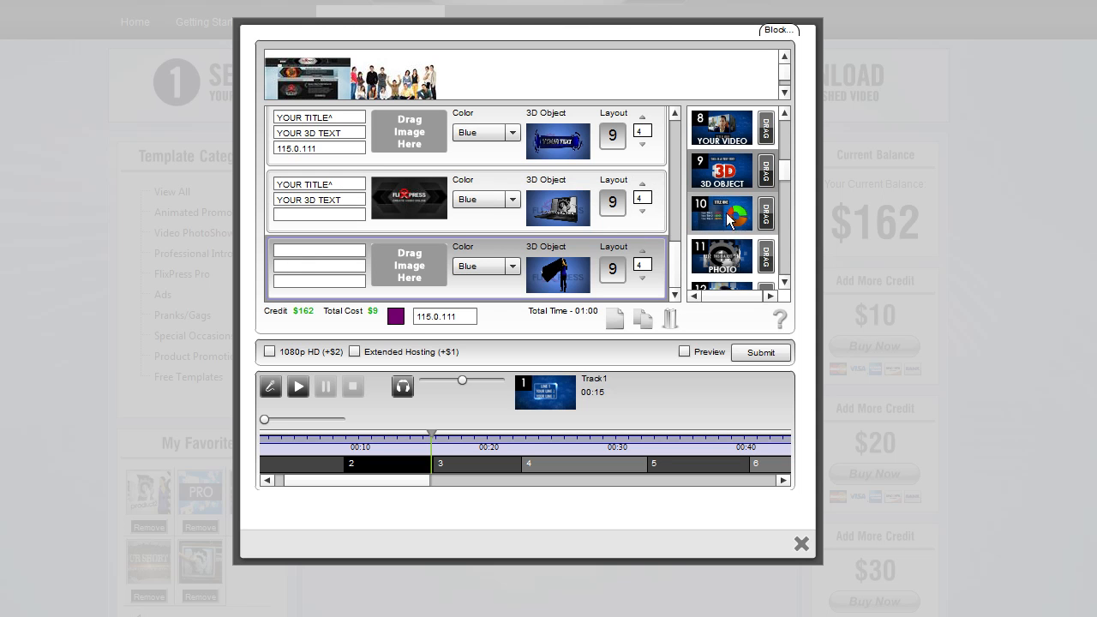
Enter GET IT and FREE in the tenth slot's first and second text fields
click(720, 169)
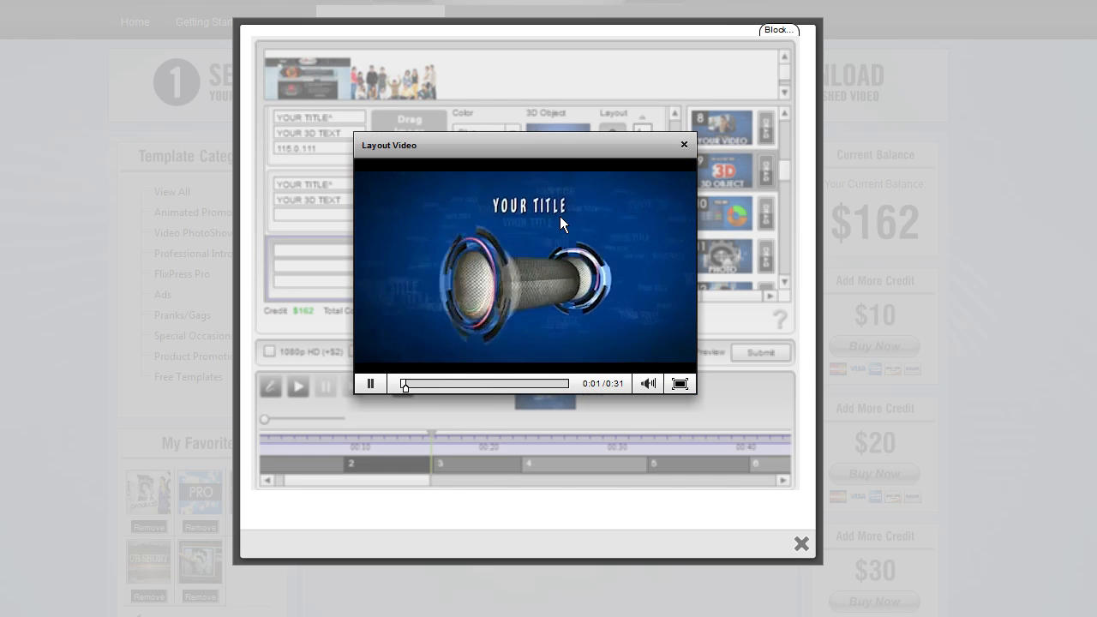
click(683, 144)
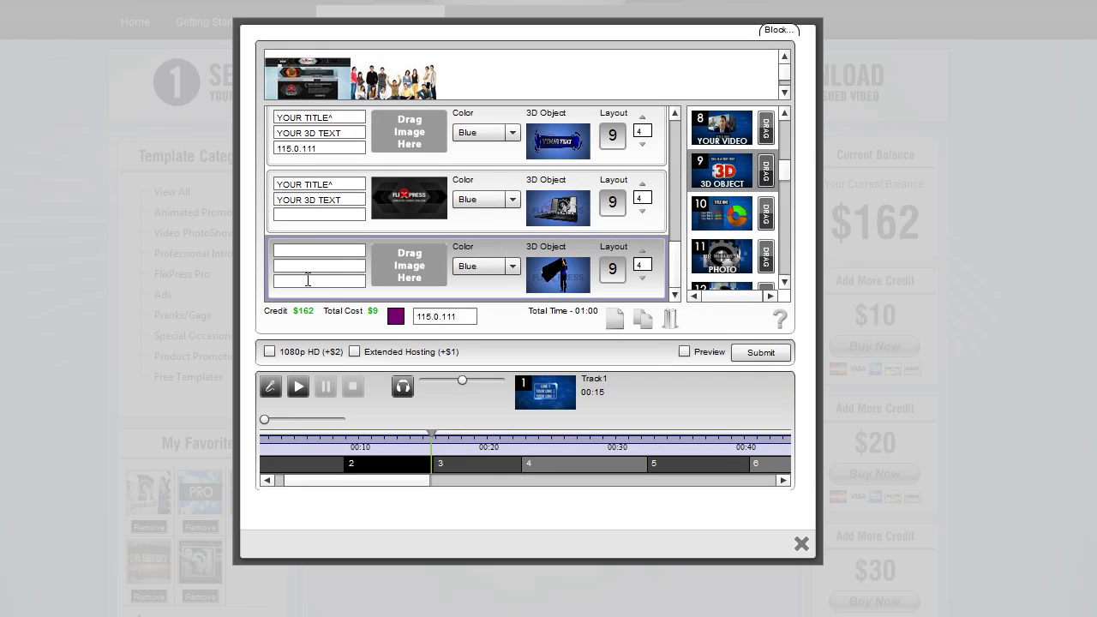
click(314, 266)
drag(345, 200, 218, 211)
key(ctrl+c)
click(307, 267)
key(ctrl+v)
drag(345, 267, 222, 267)
text(FREE)
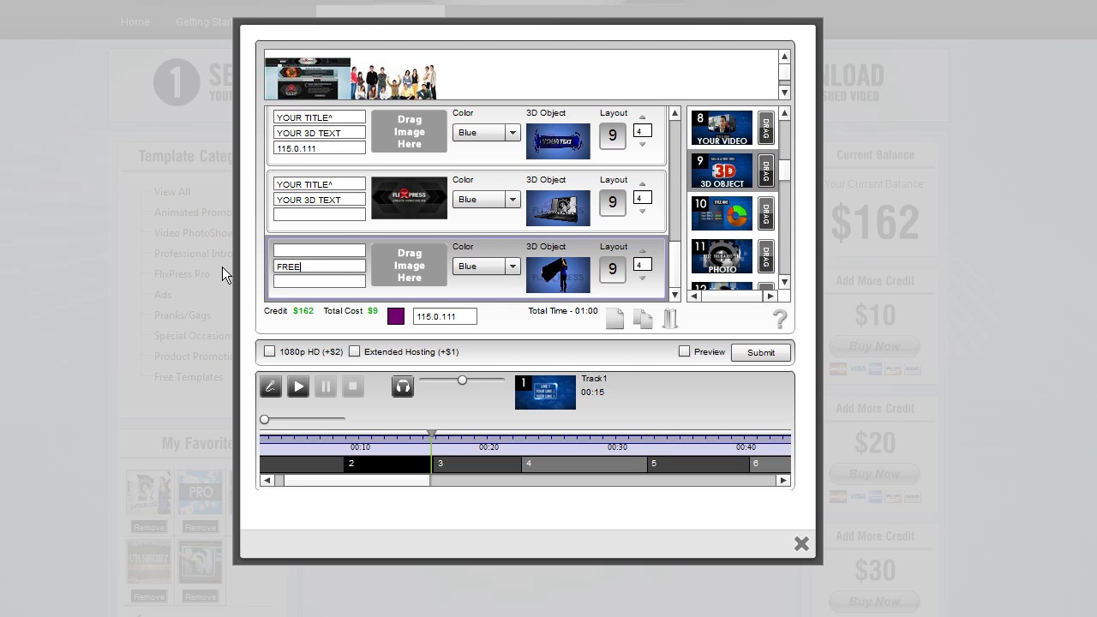
click(300, 250)
text(GET IT)
click(360, 266)
double_click(292, 267)
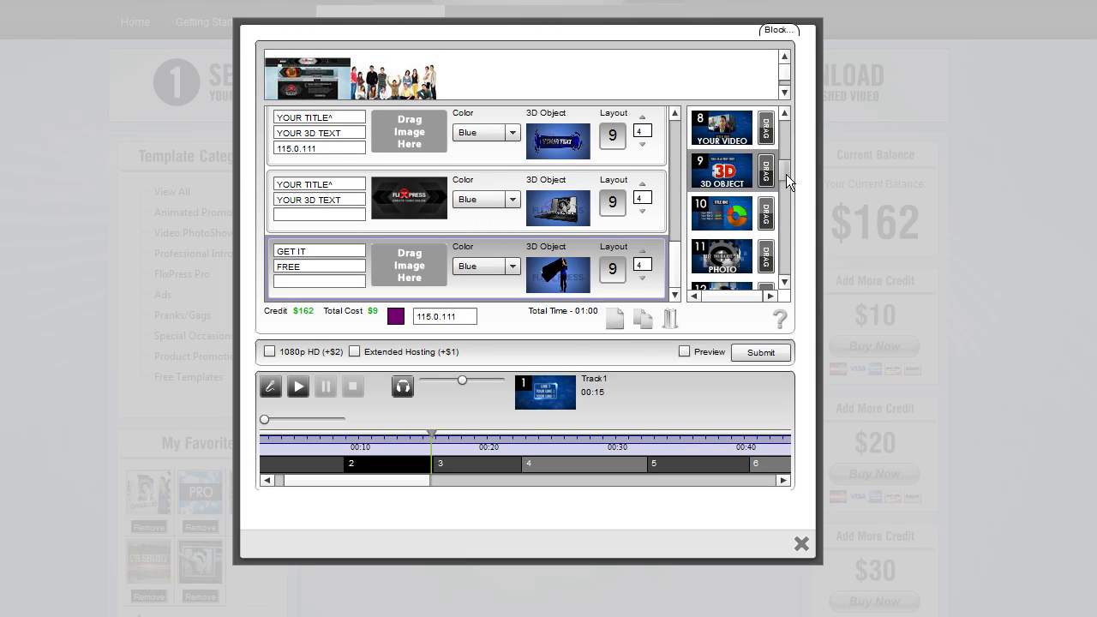
Preview the video of layout 11, the photo layout
mouse_move(786, 174)
mouse_down()
mouse_move(786, 206)
mouse_move(786, 191)
mouse_up()
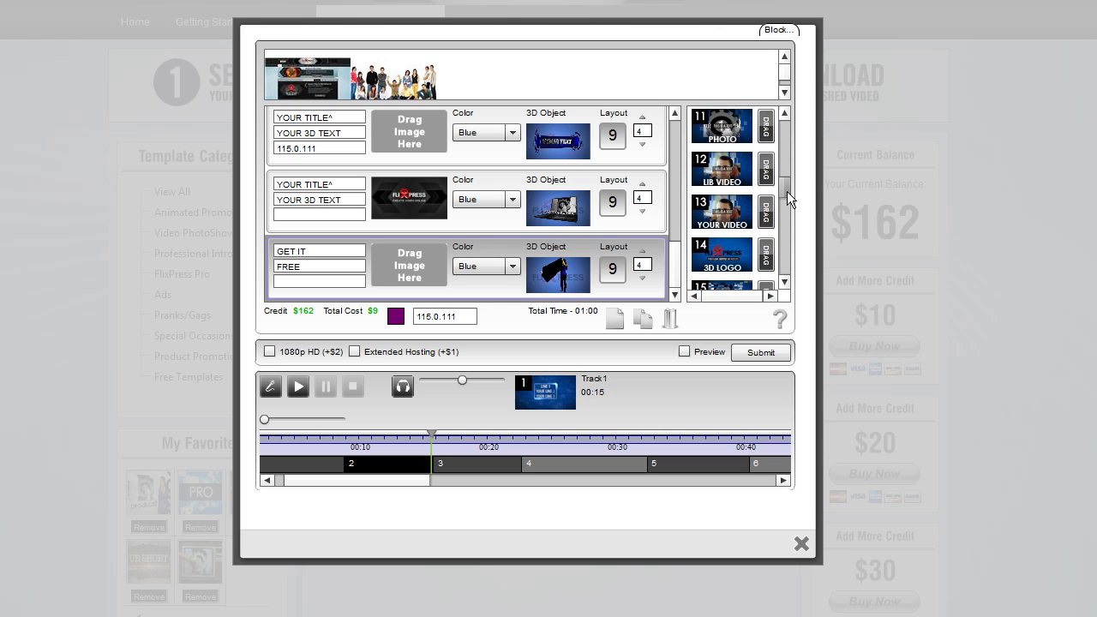
click(710, 178)
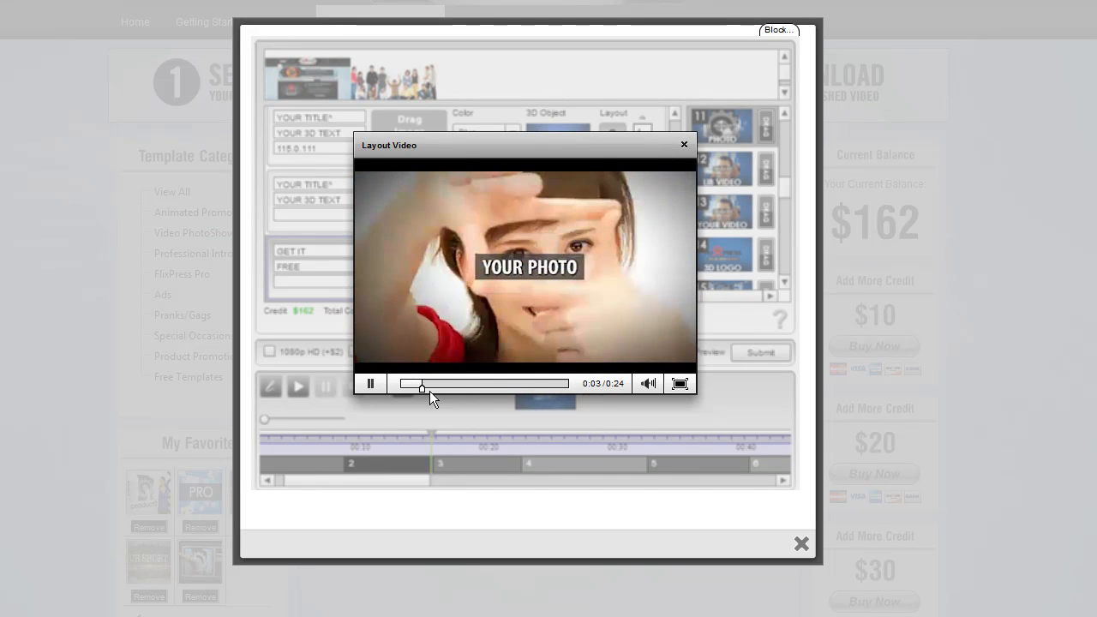
click(371, 383)
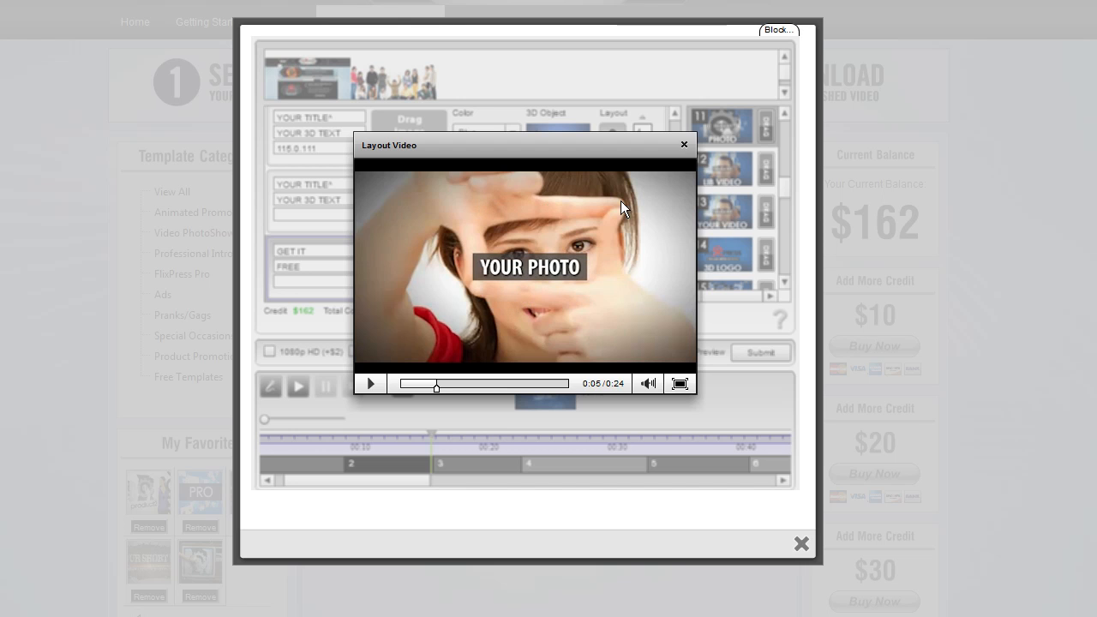
click(373, 385)
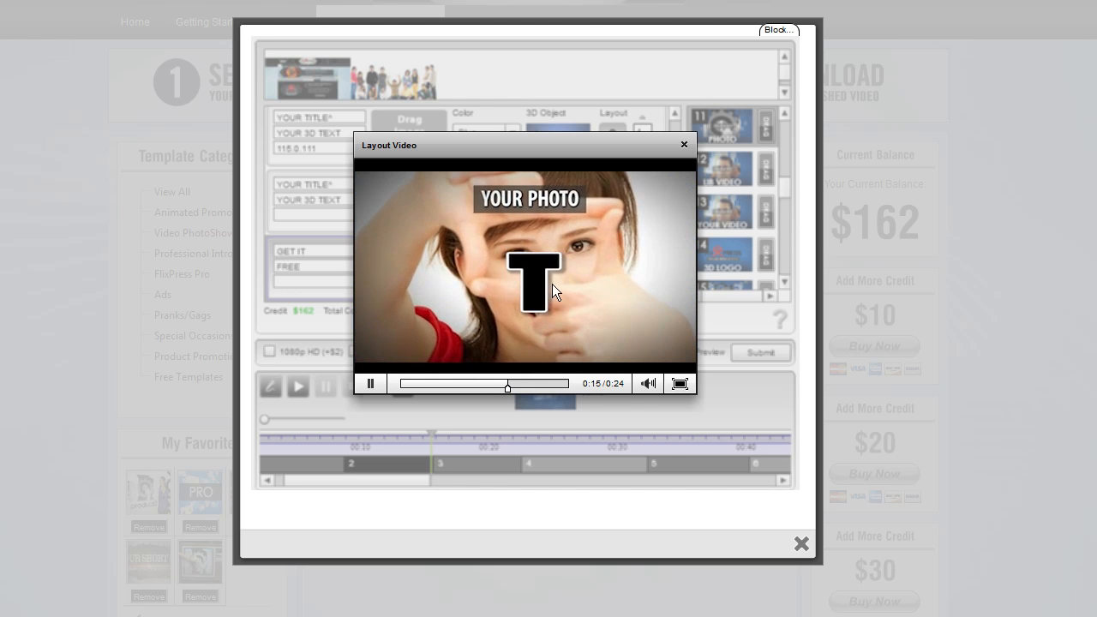
click(373, 384)
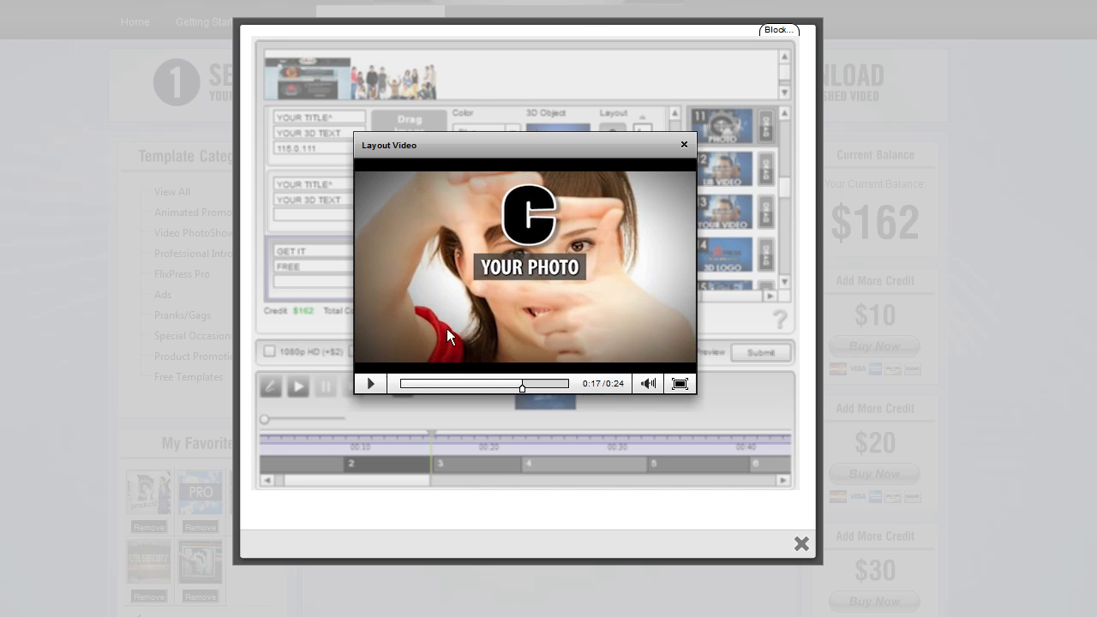
click(366, 385)
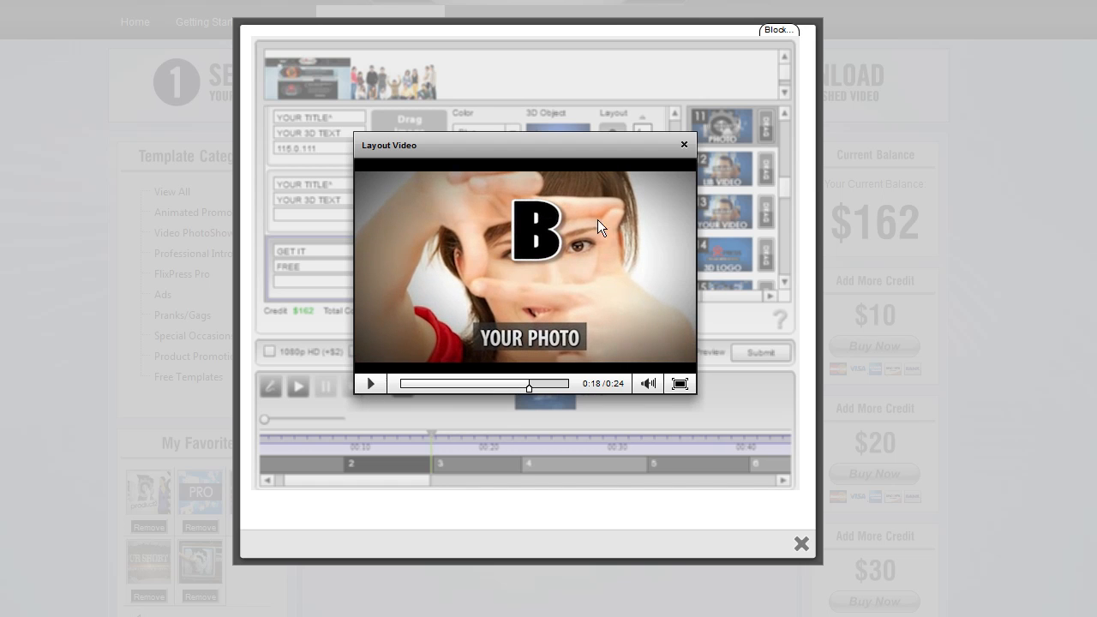
click(359, 383)
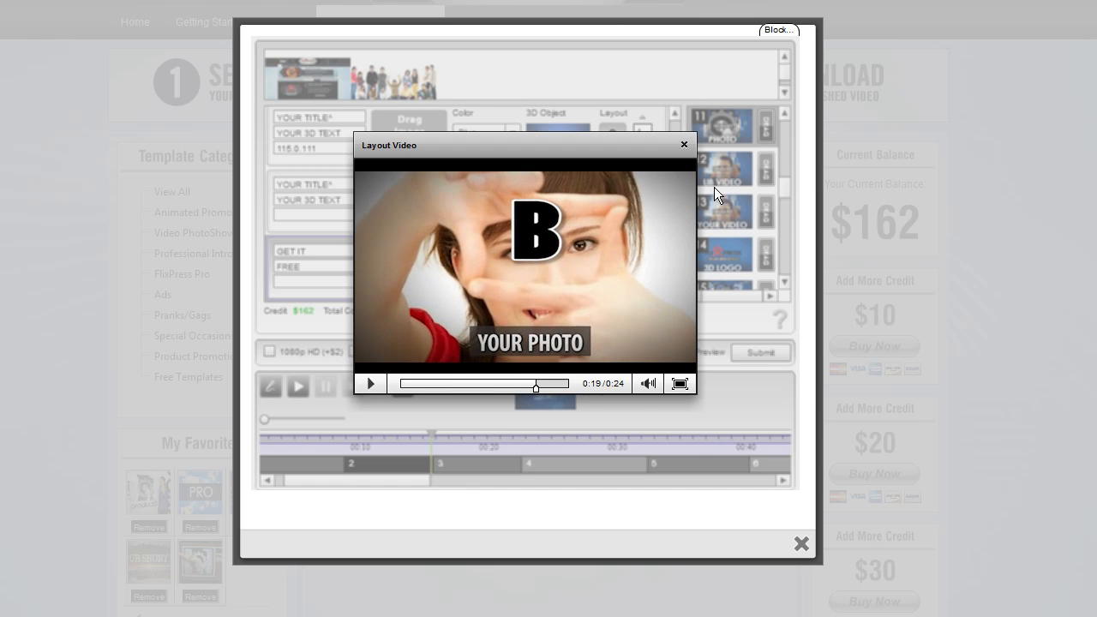
click(684, 143)
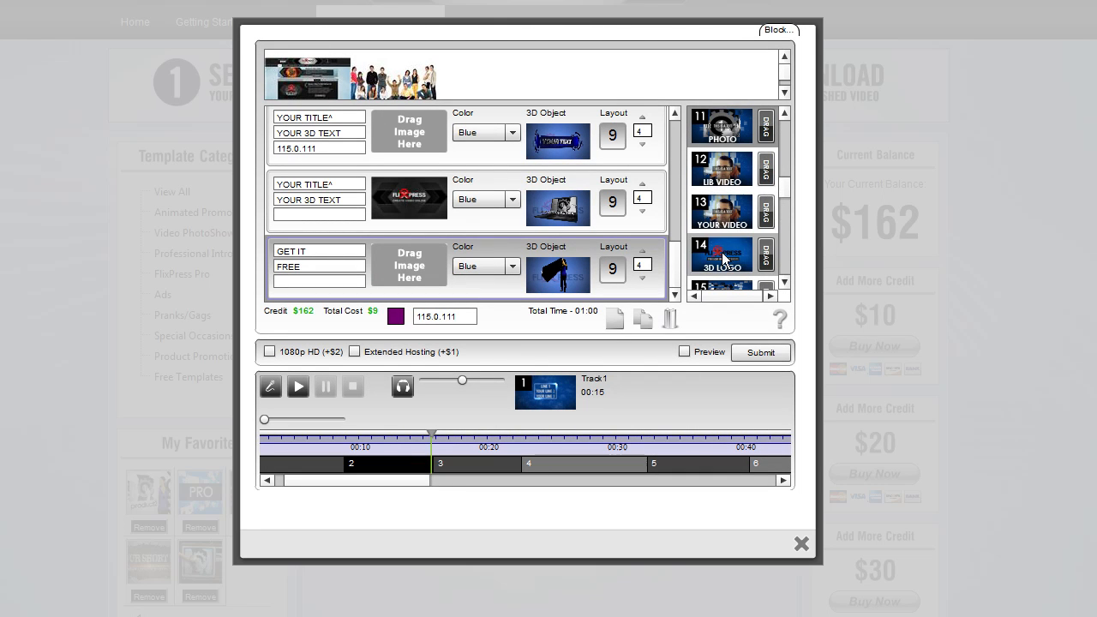
Add a new empty slot after the tenth and preview the layout 13 video
click(618, 320)
scroll(672, 261, down, 1)
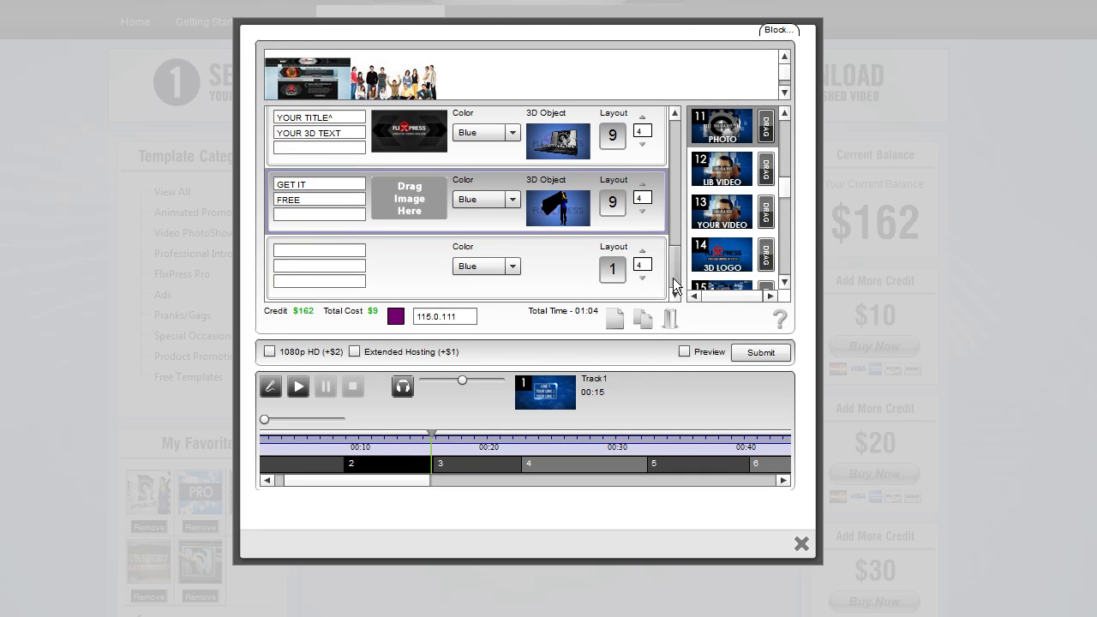
click(732, 213)
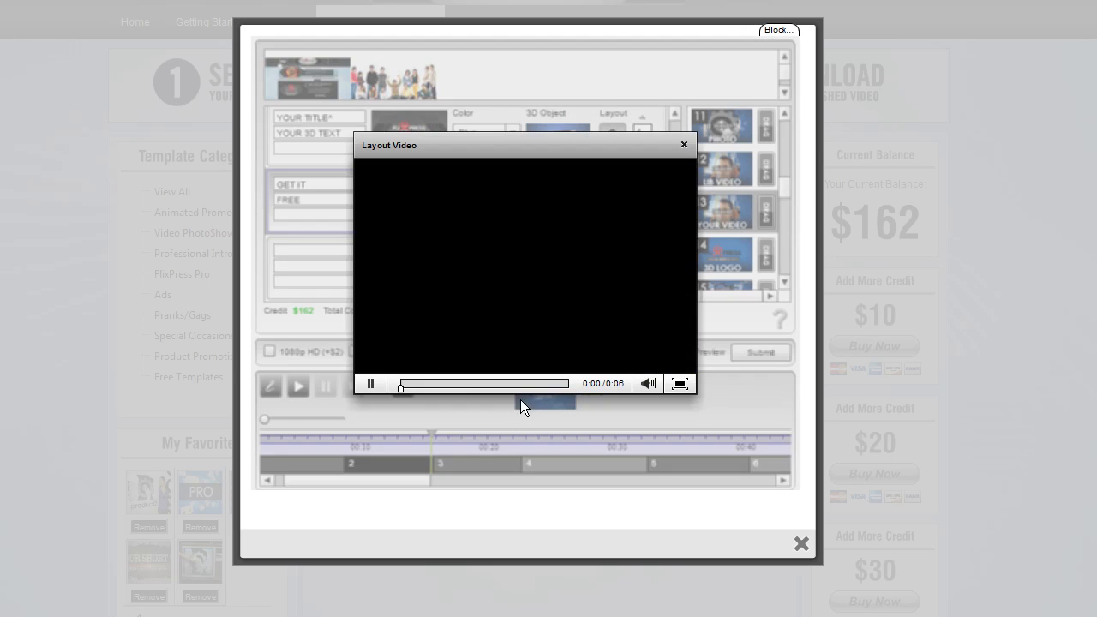
click(369, 382)
click(685, 144)
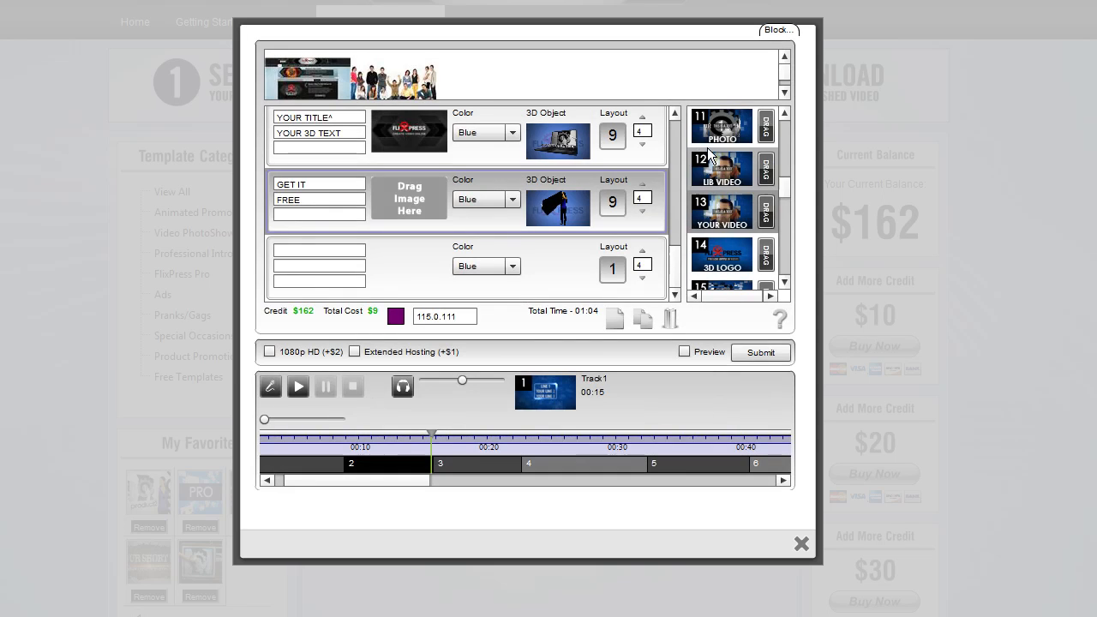
Apply layout 13 to the eleventh slot and select the basketball clip as its custom video
drag(763, 216, 576, 274)
click(564, 278)
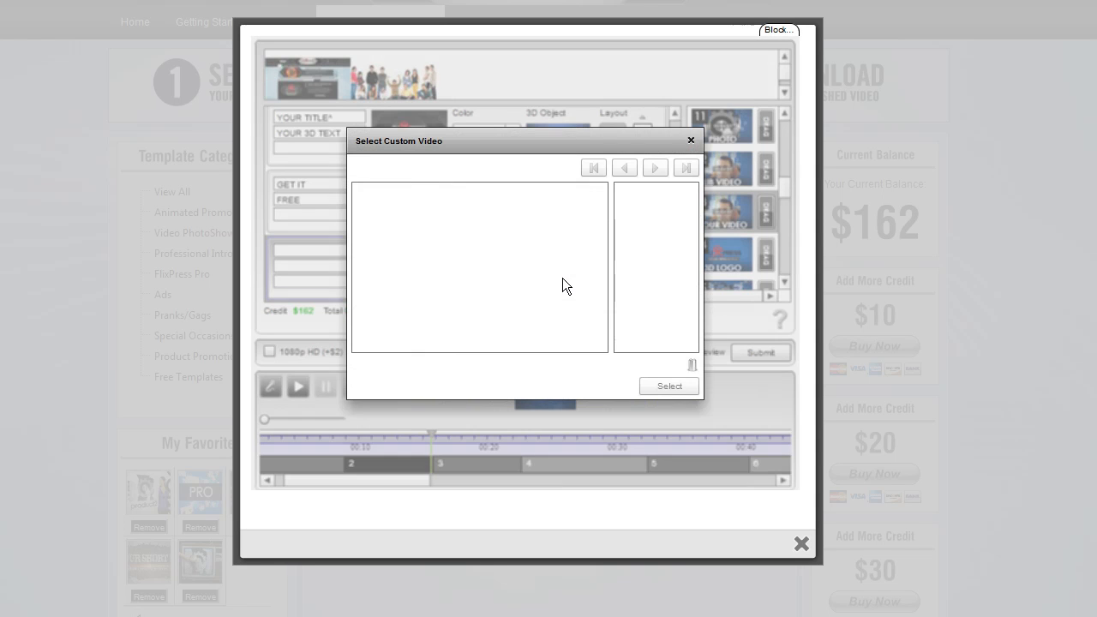
drag(554, 215, 675, 225)
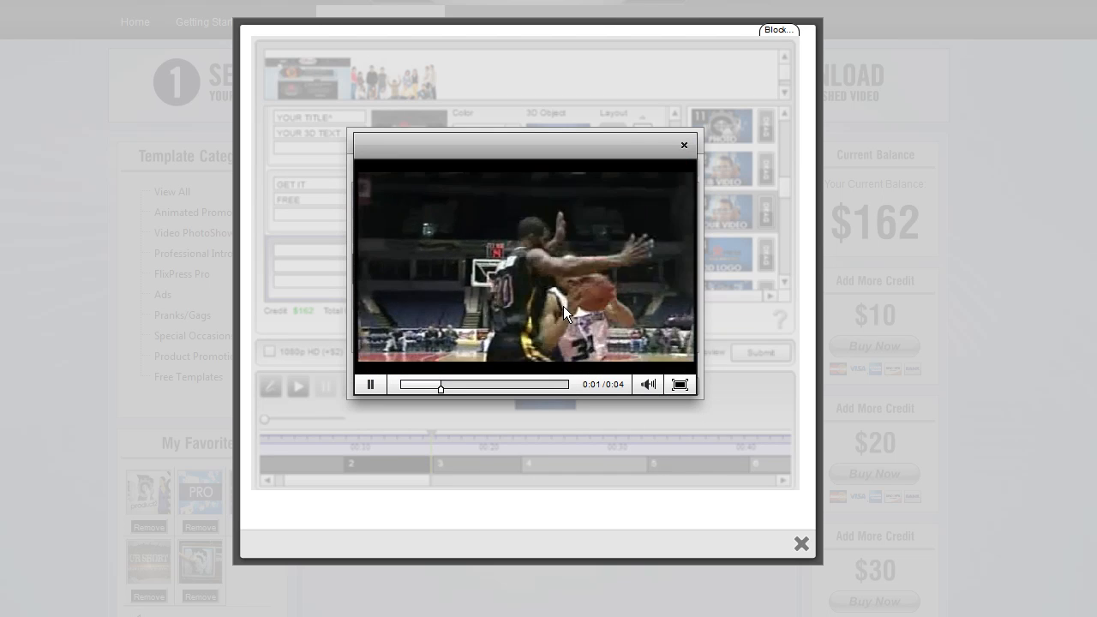
click(371, 384)
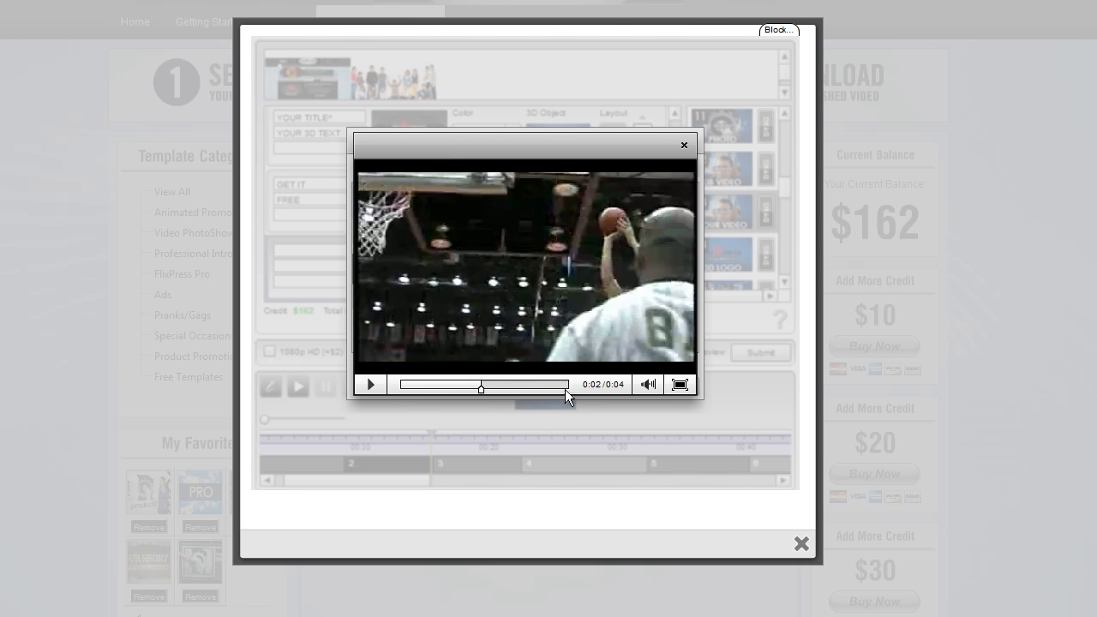
click(684, 144)
click(669, 383)
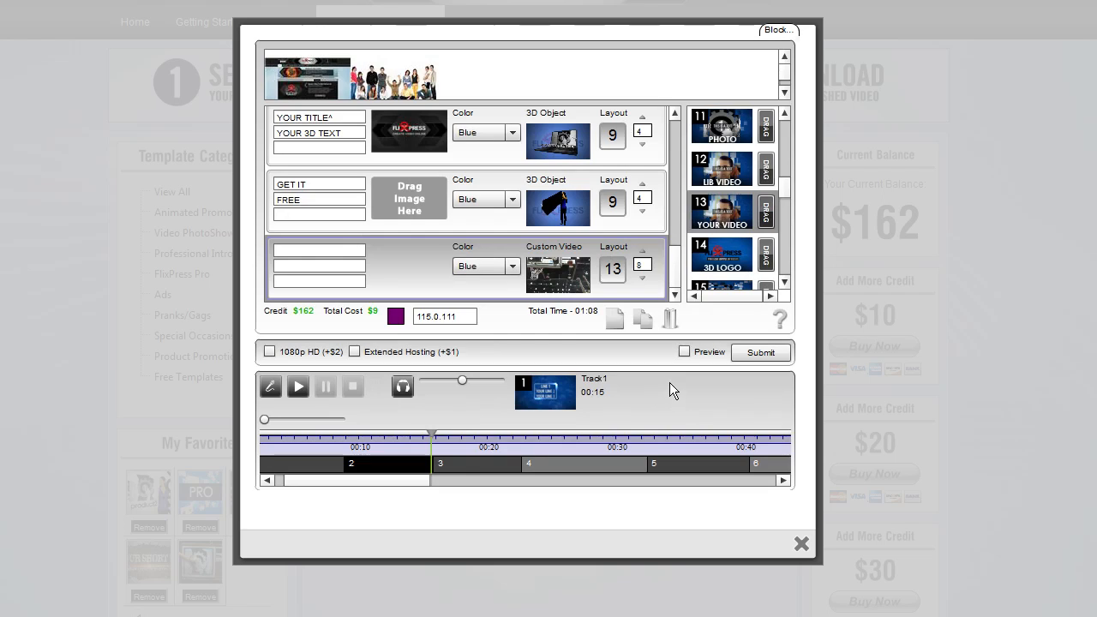
Set the eleventh slot's value beside the layout number to 4
drag(649, 267, 627, 267)
text(4)
key(Tab)
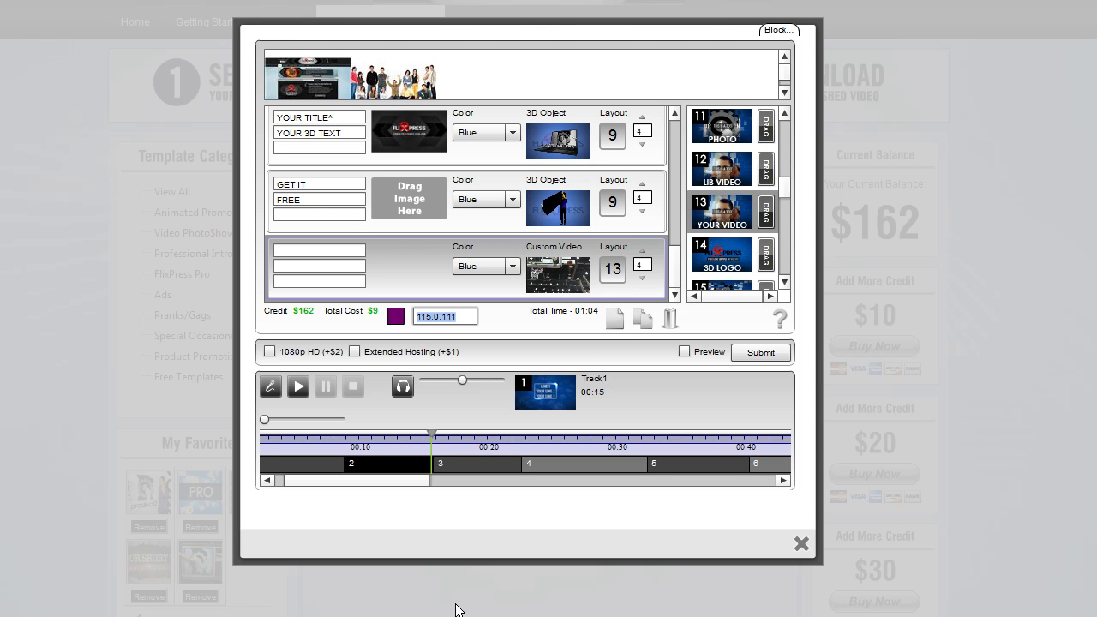
drag(418, 479, 413, 478)
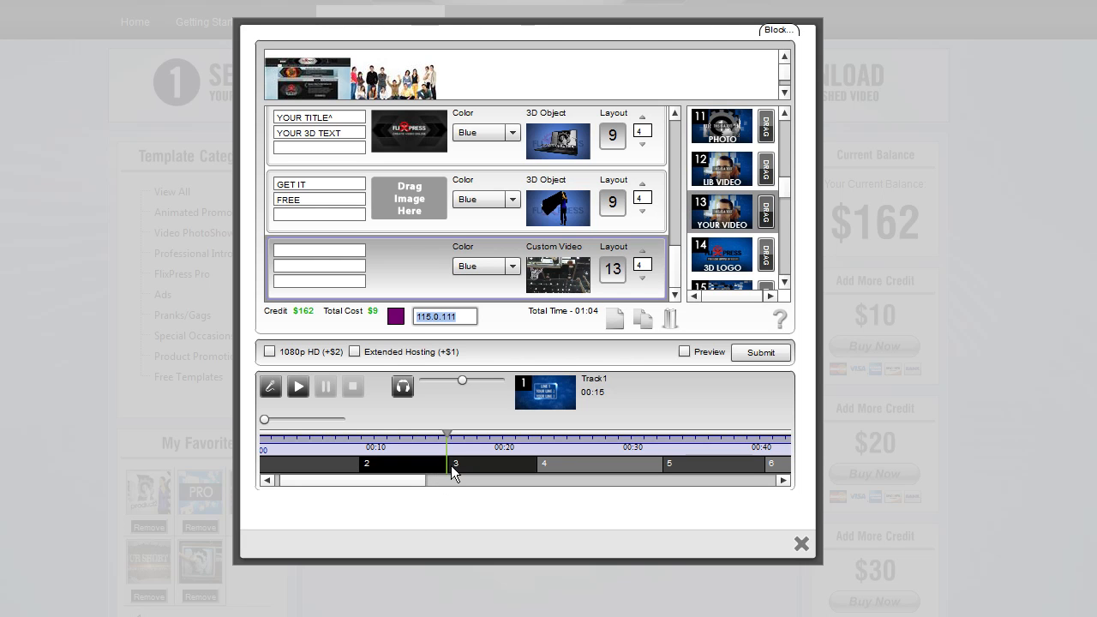
mouse_move(449, 467)
mouse_down()
mouse_move(428, 473)
mouse_move(448, 467)
mouse_up()
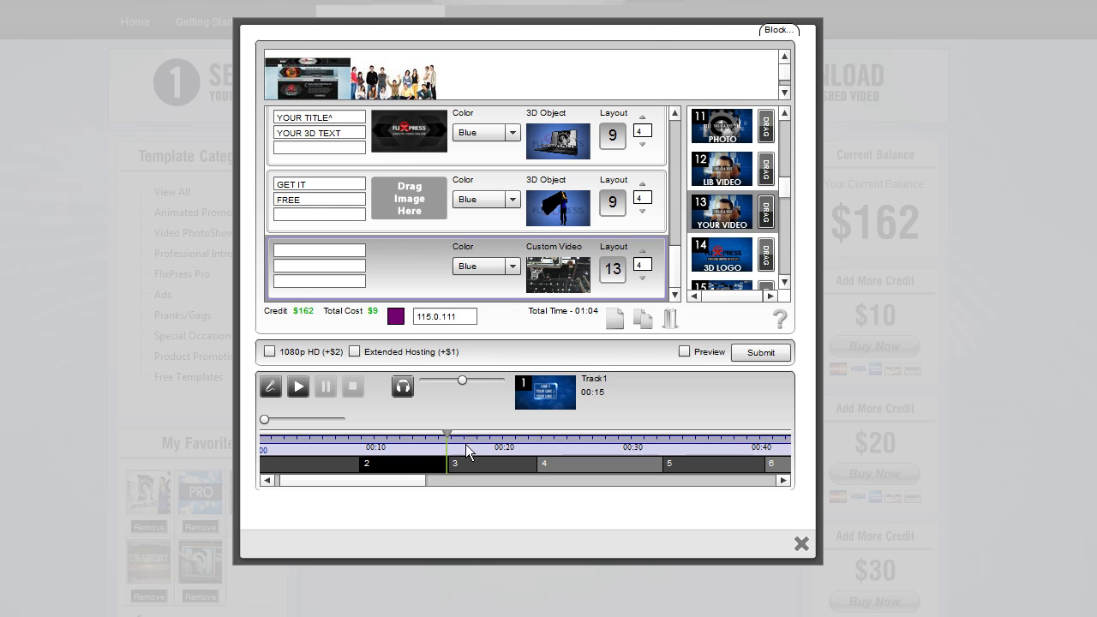
mouse_move(454, 467)
mouse_down()
mouse_move(465, 465)
mouse_move(441, 466)
mouse_up()
Enter TITLE in the eleventh slot's first text field and T in its second text field
text(TITLE)
click(321, 266)
text(B)
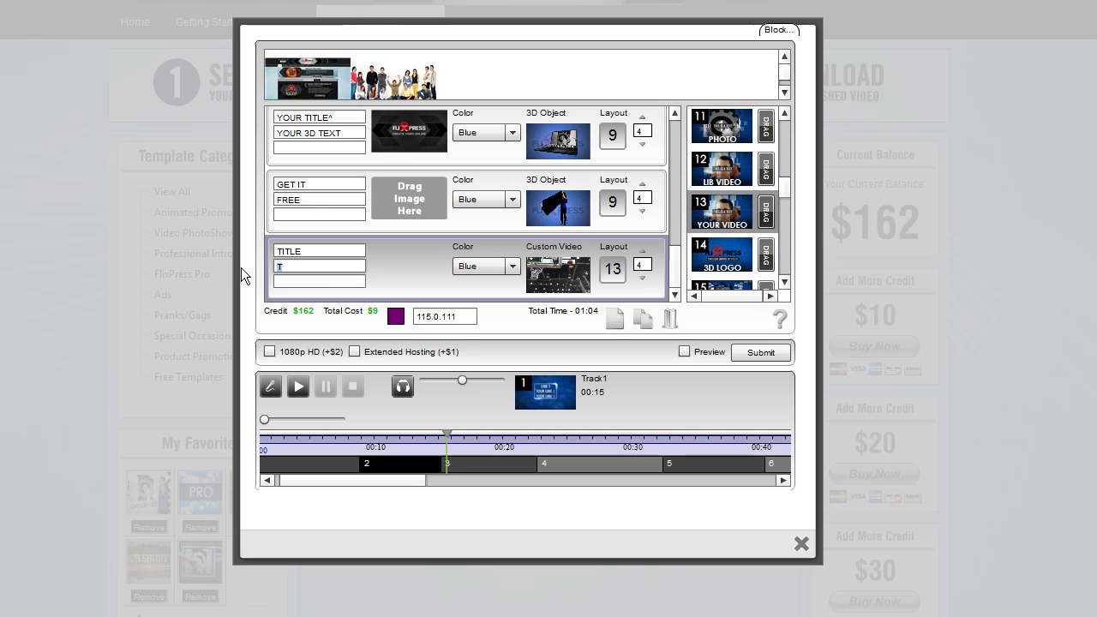
double_click(297, 271)
text(C)
double_click(295, 268)
text(T)
Enter 1 in the eleventh slot's third text field
click(306, 282)
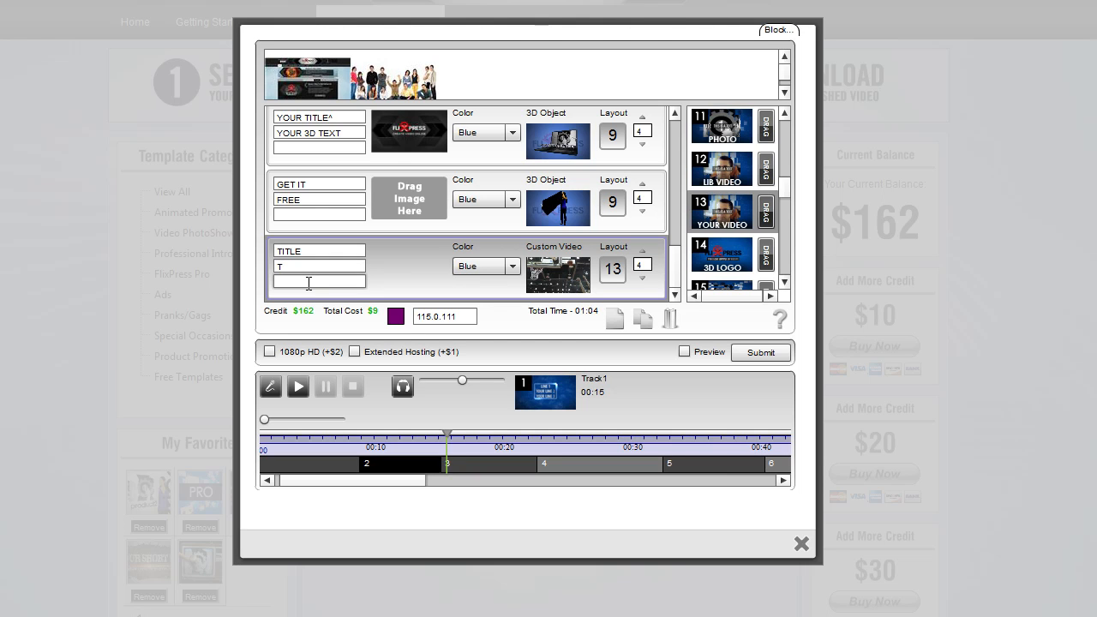
text(1)
text(2)
drag(293, 285, 259, 280)
text(15.0.1)
Preview the library video layout 12 and the 3D logo layout 14
click(740, 181)
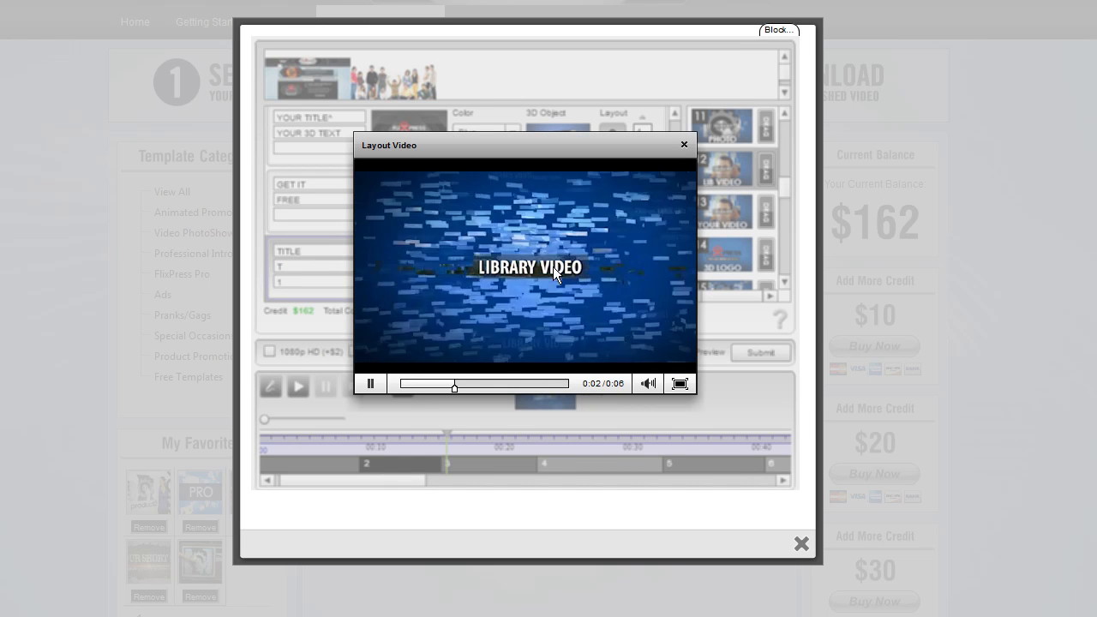
click(684, 145)
click(315, 282)
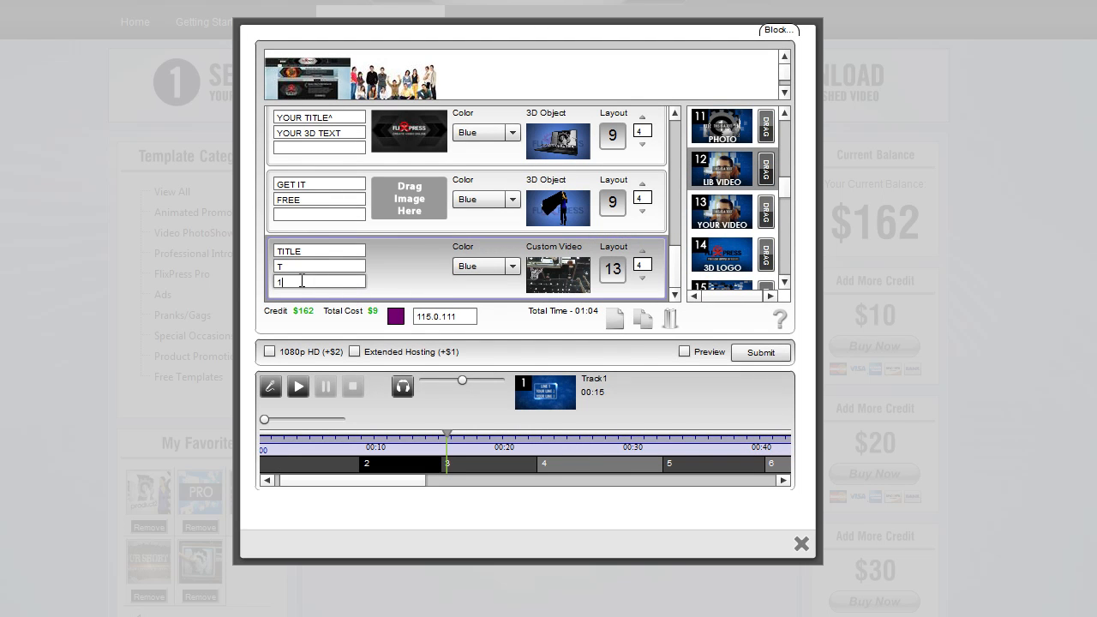
drag(276, 282, 299, 283)
text(4)
drag(317, 286, 267, 293)
scroll(660, 263, down, 1)
click(703, 255)
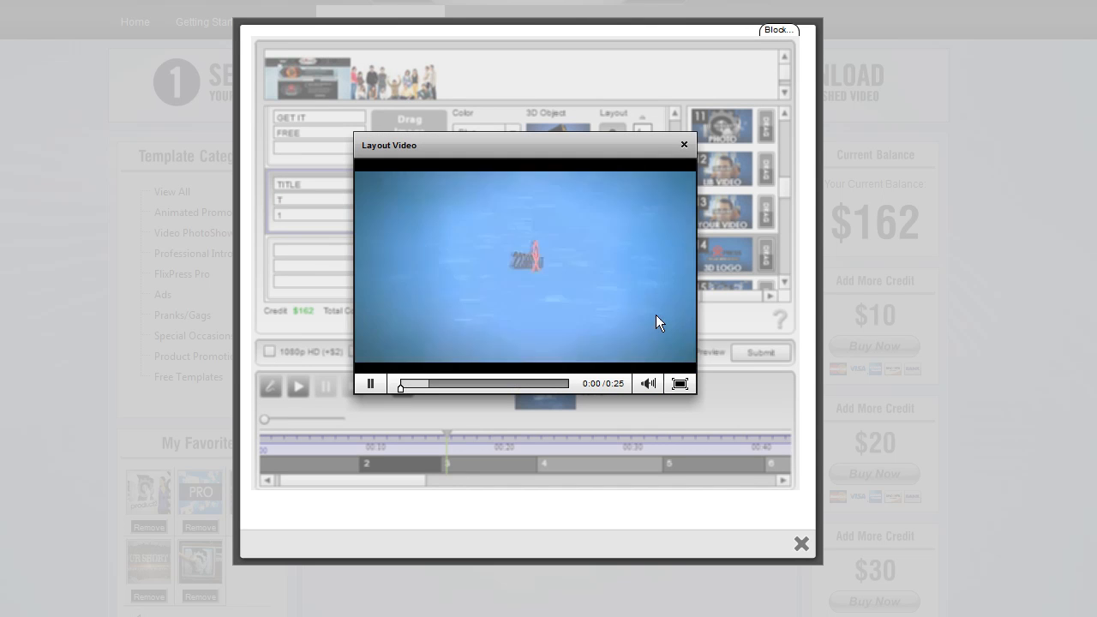
click(374, 384)
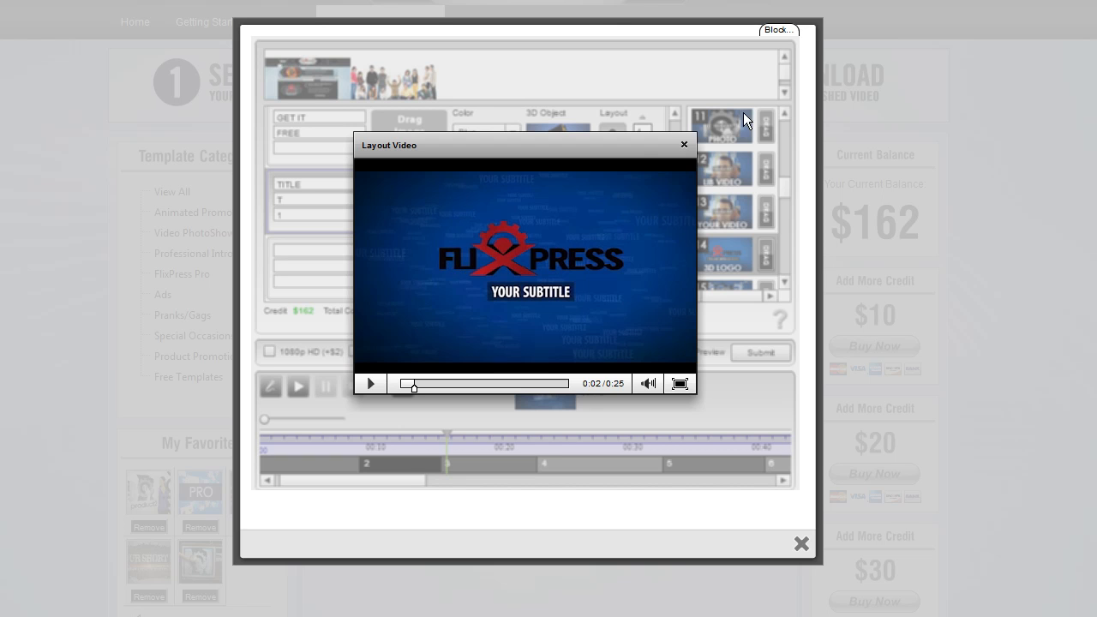
click(684, 144)
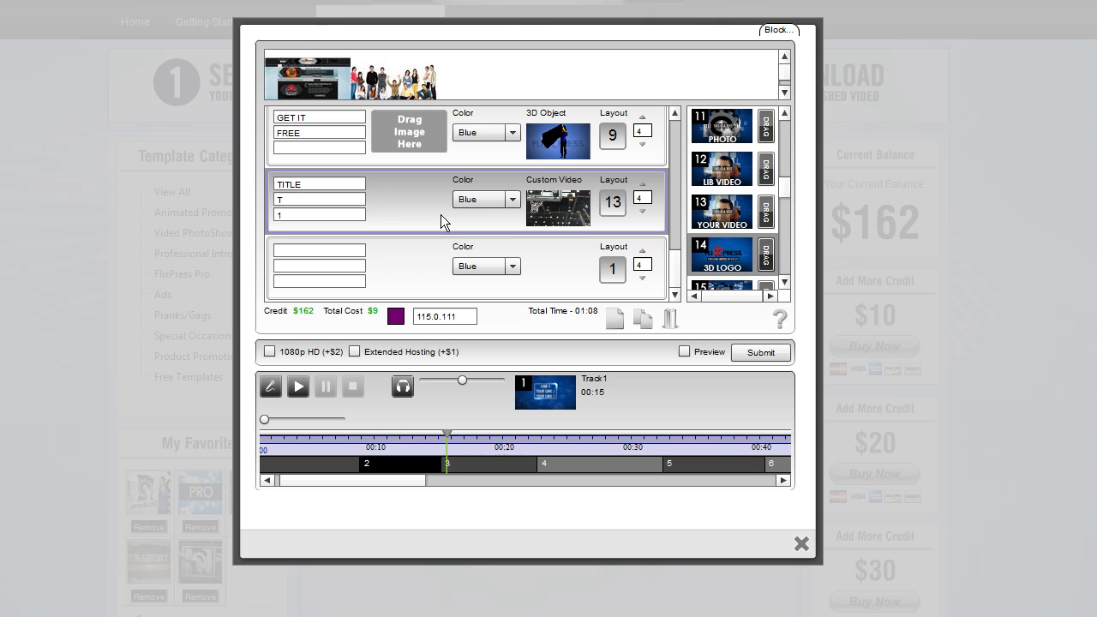
Add the 3D logo layout 14 to the twelfth slot
scroll(786, 190, down, 1)
scroll(786, 196, down, 1)
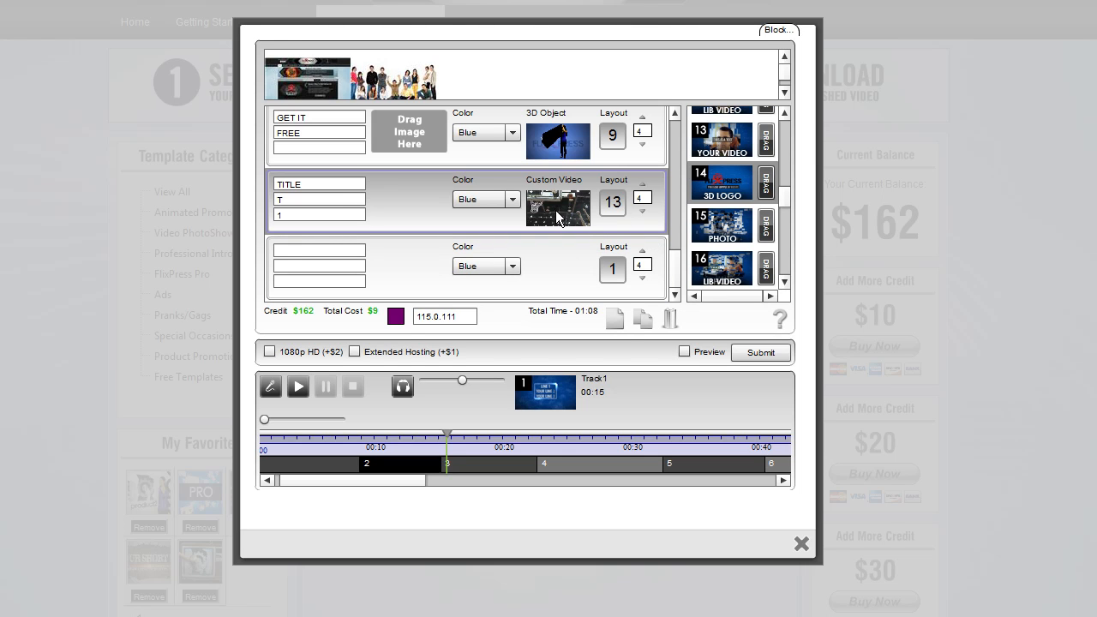
drag(764, 185, 600, 275)
Preview the FliXpress and PBL logos and choose PBL as the twelfth slot's logo
click(552, 278)
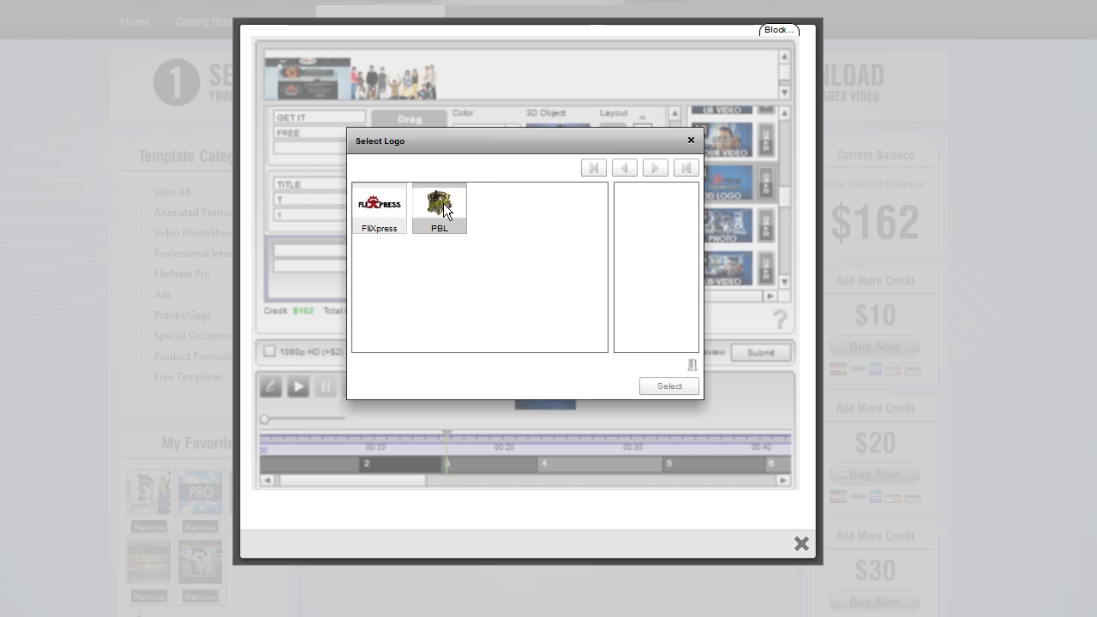
click(443, 210)
click(685, 144)
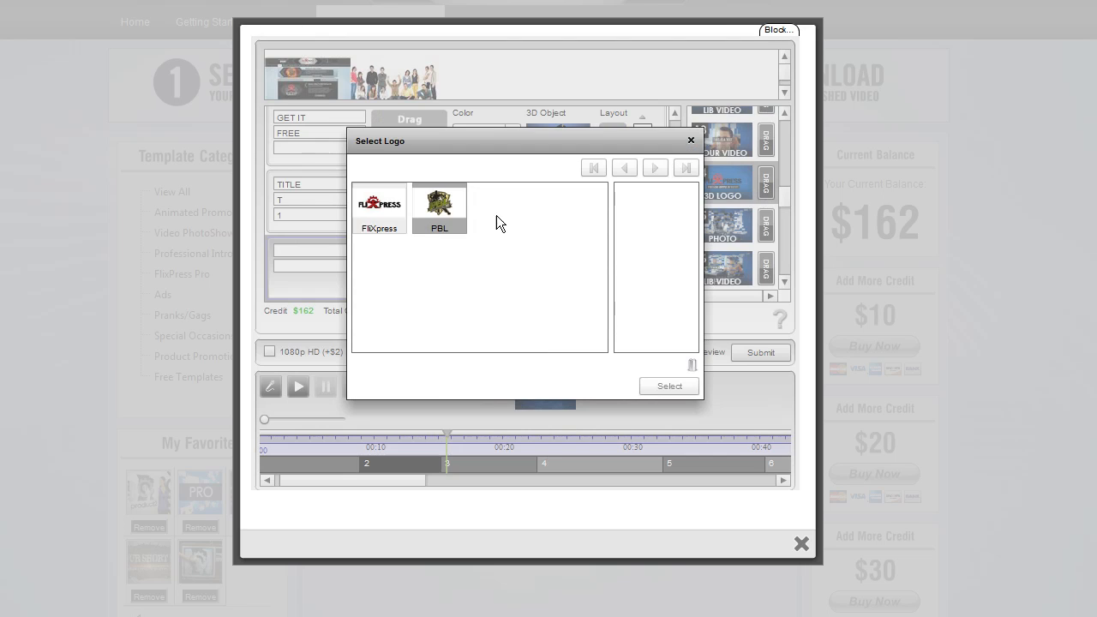
click(374, 211)
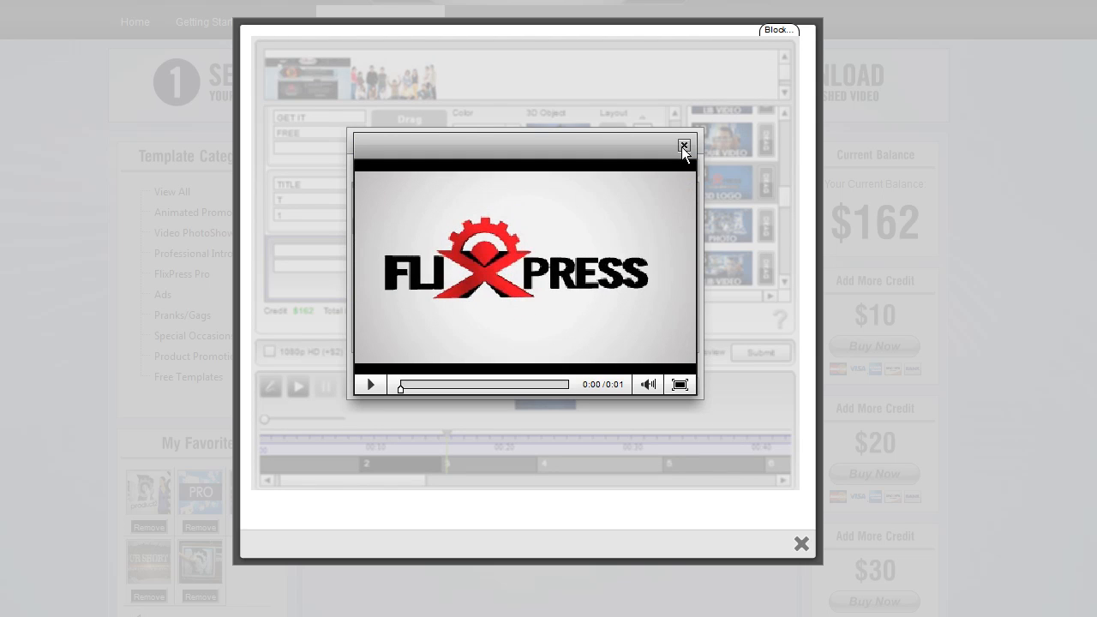
click(683, 145)
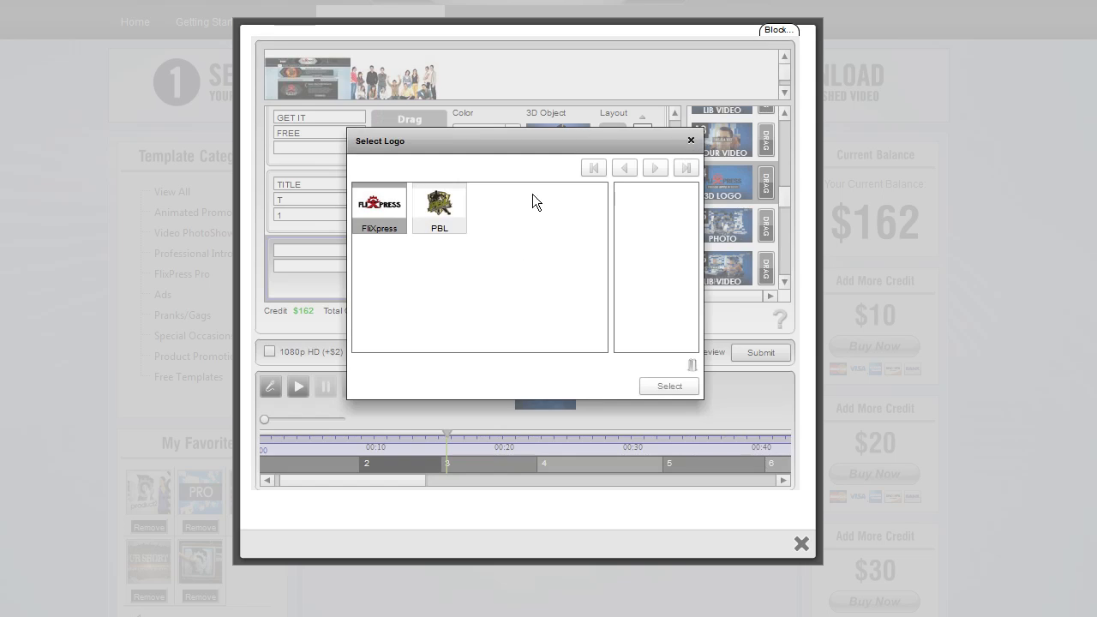
click(448, 206)
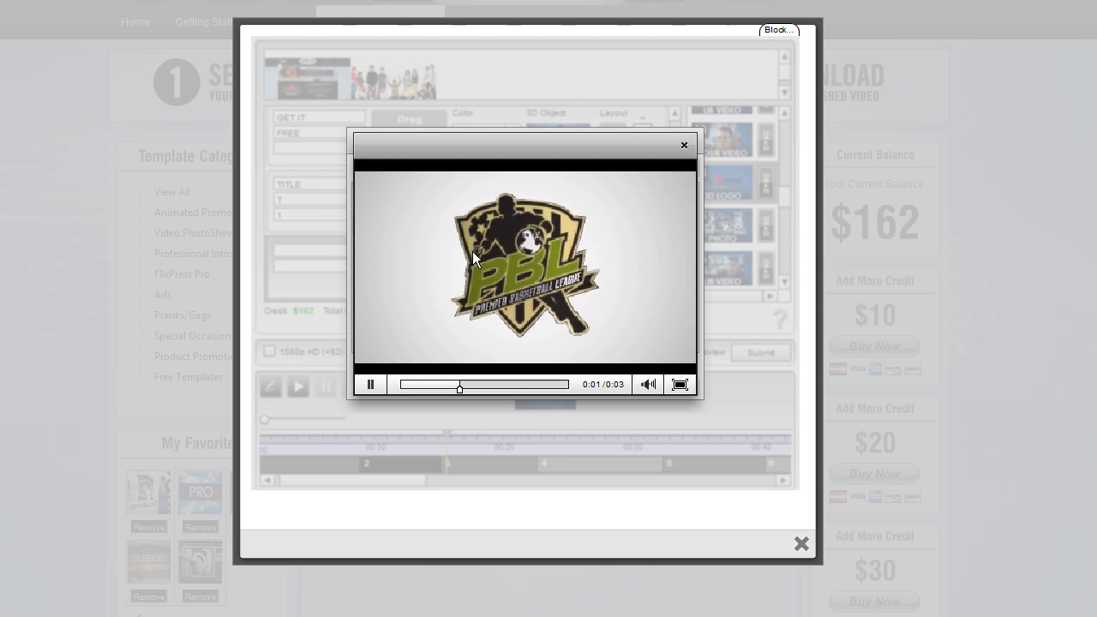
click(684, 145)
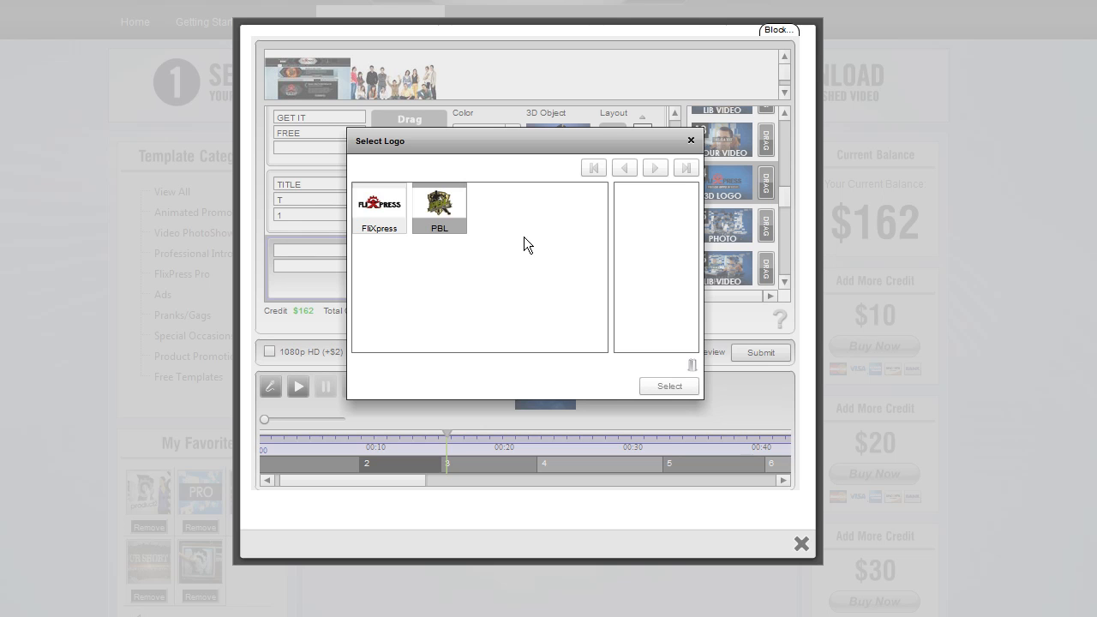
drag(437, 206, 647, 215)
click(667, 386)
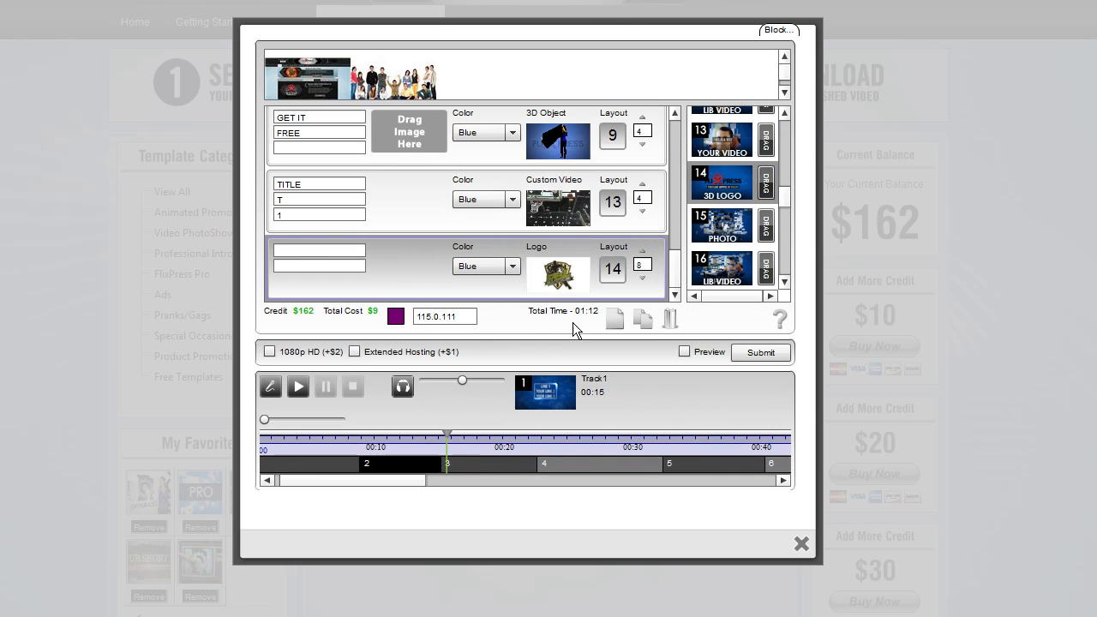
Enter TITLE in the twelfth slot's first text field
click(328, 254)
text(TITLE)
click(339, 265)
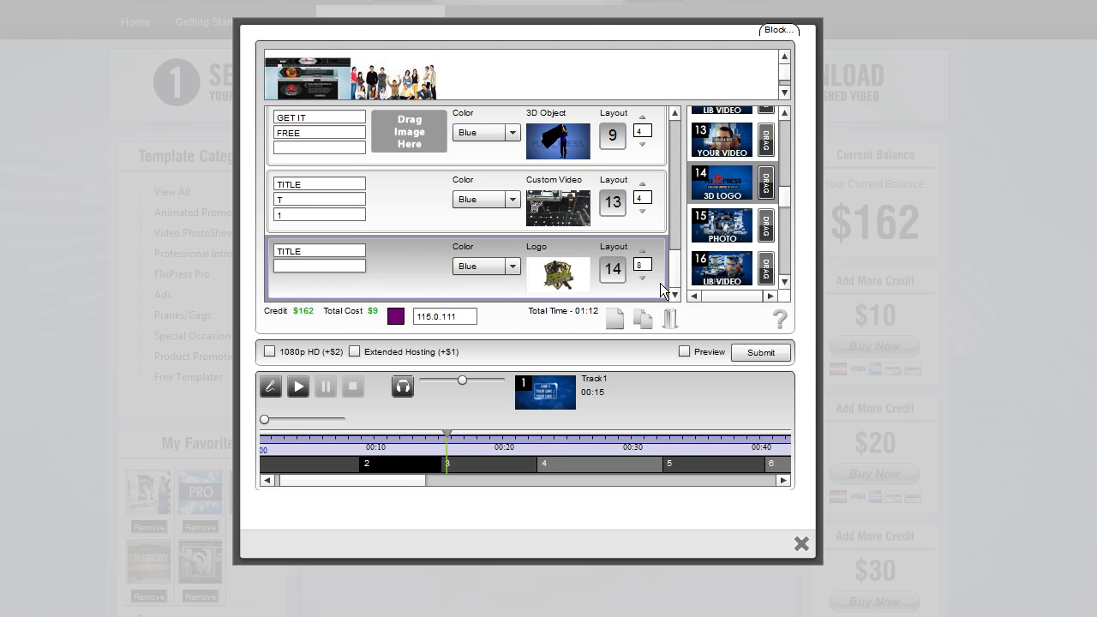
Preview the 3D logo layout 14's sample video
scroll(677, 270, up, 1)
scroll(679, 269, down, 1)
click(357, 267)
double_click(340, 251)
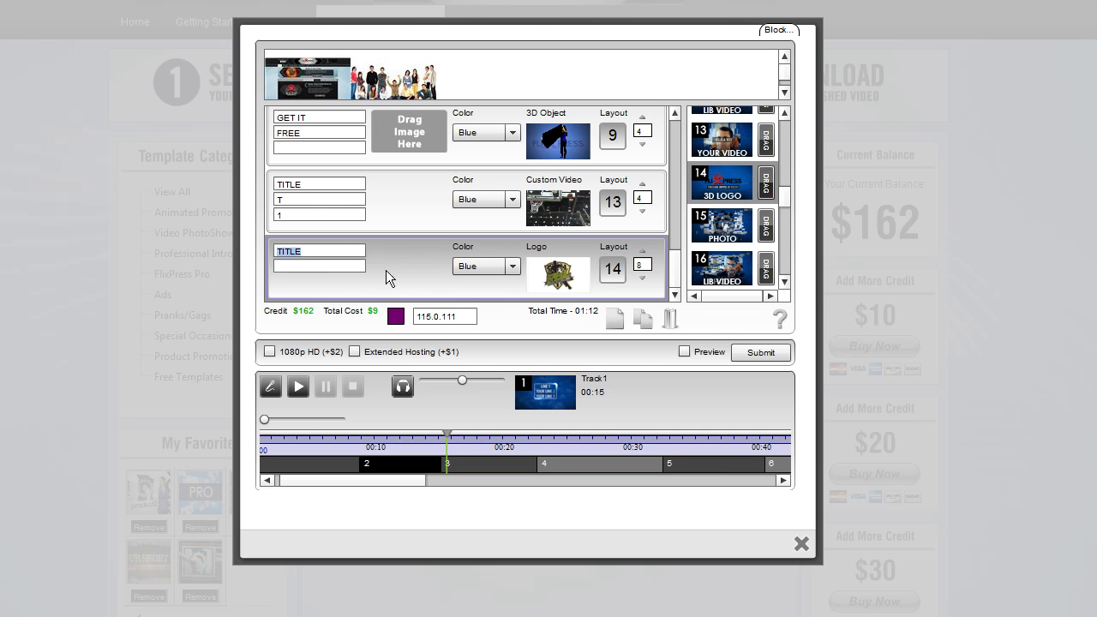
click(727, 178)
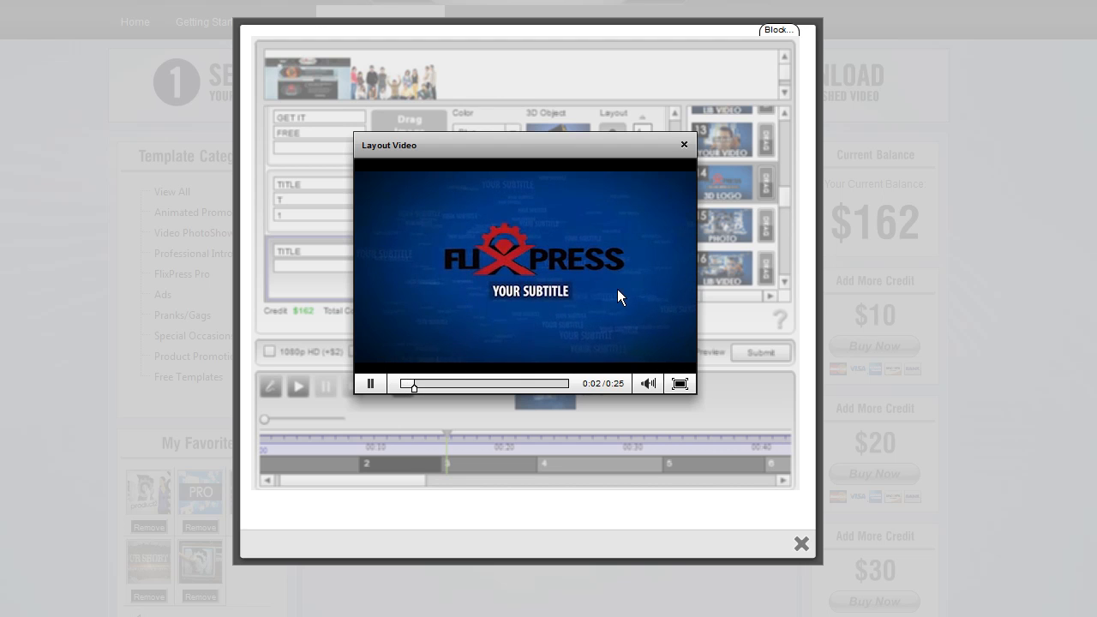
click(684, 144)
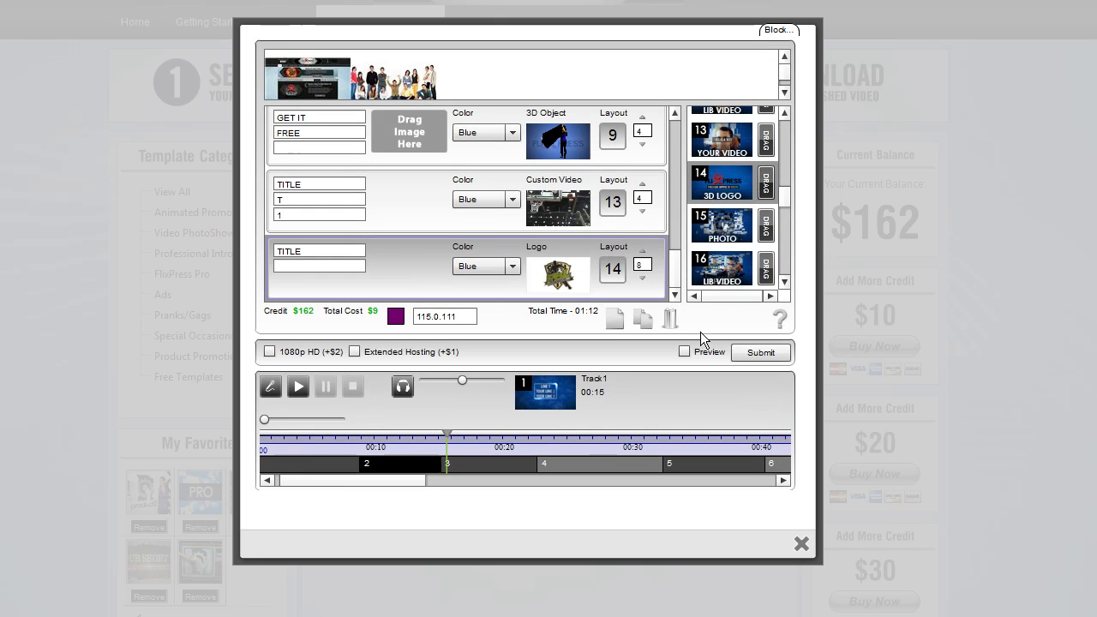
Add a new slot after the logo slot and preview the graph layout 10
click(616, 322)
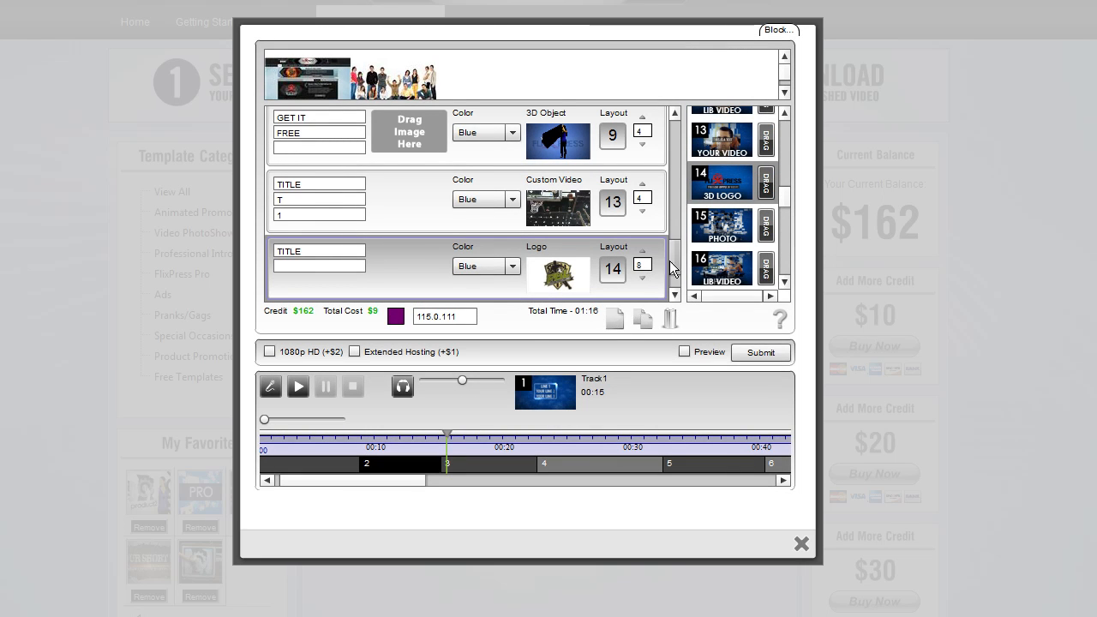
scroll(668, 261, down, 1)
drag(787, 196, 790, 174)
click(737, 183)
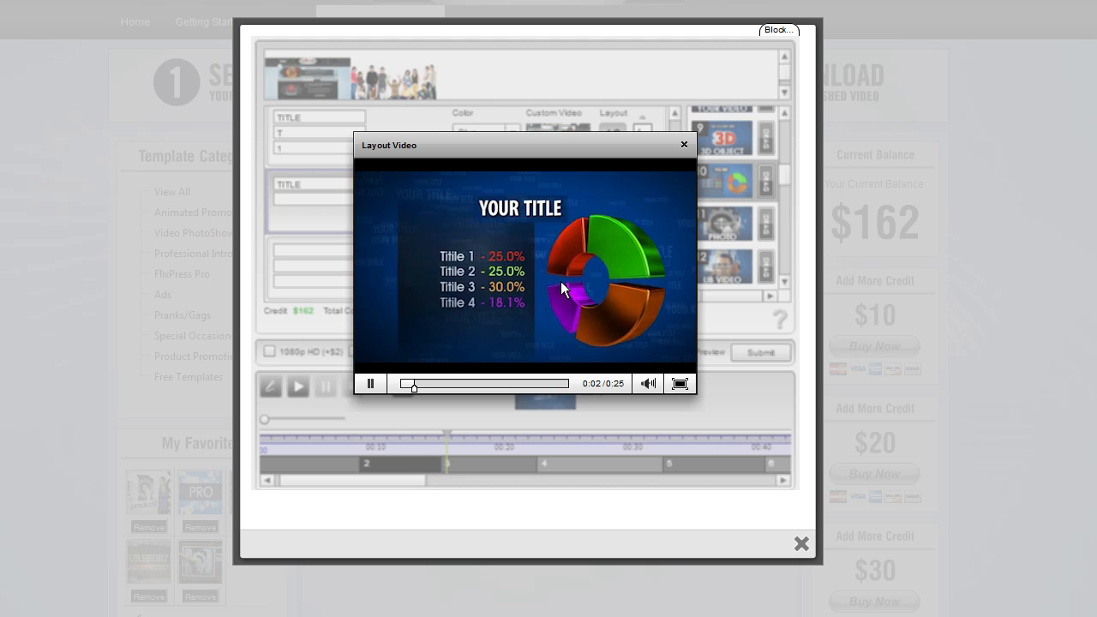
click(684, 145)
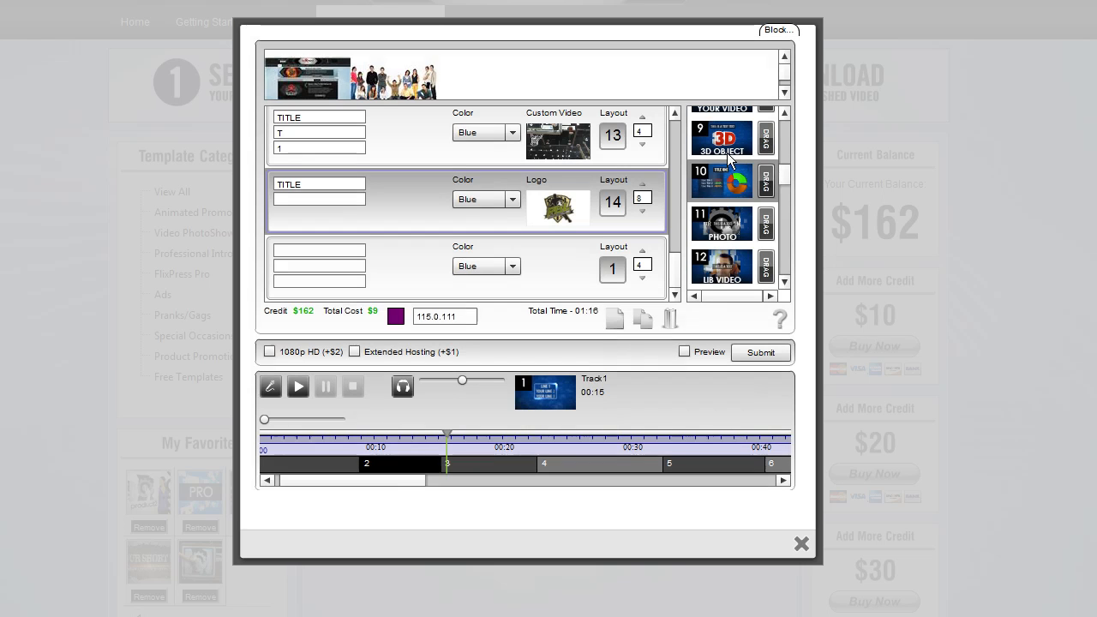
Place the graph layout 10 in the thirteenth slot and enter GRAPH TITLE in its first text field
drag(706, 228, 608, 272)
click(319, 251)
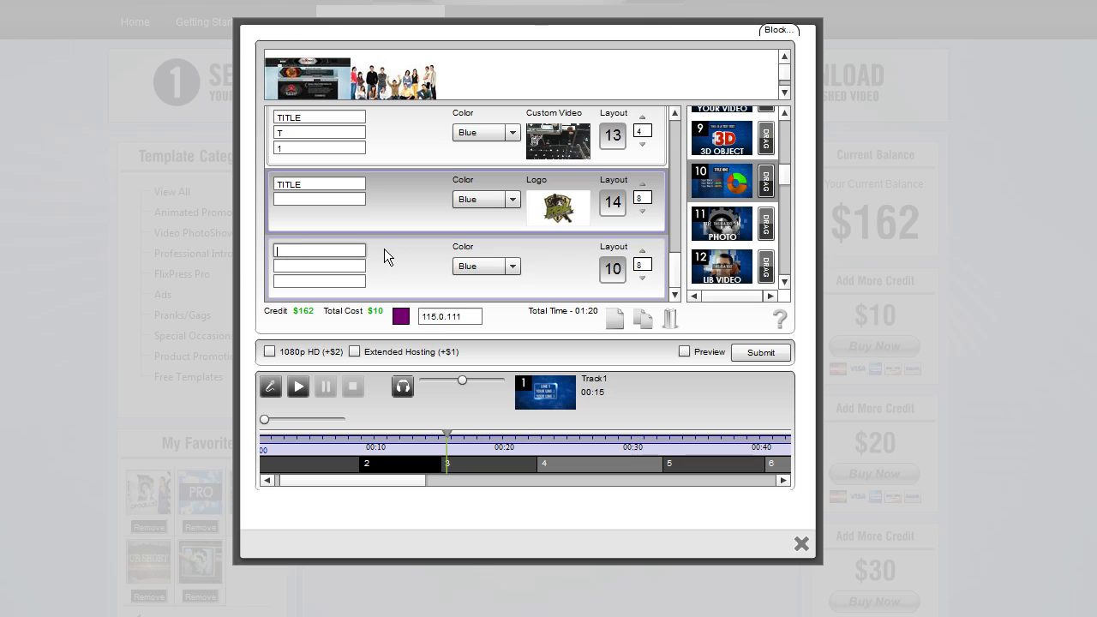
text(GRAF)
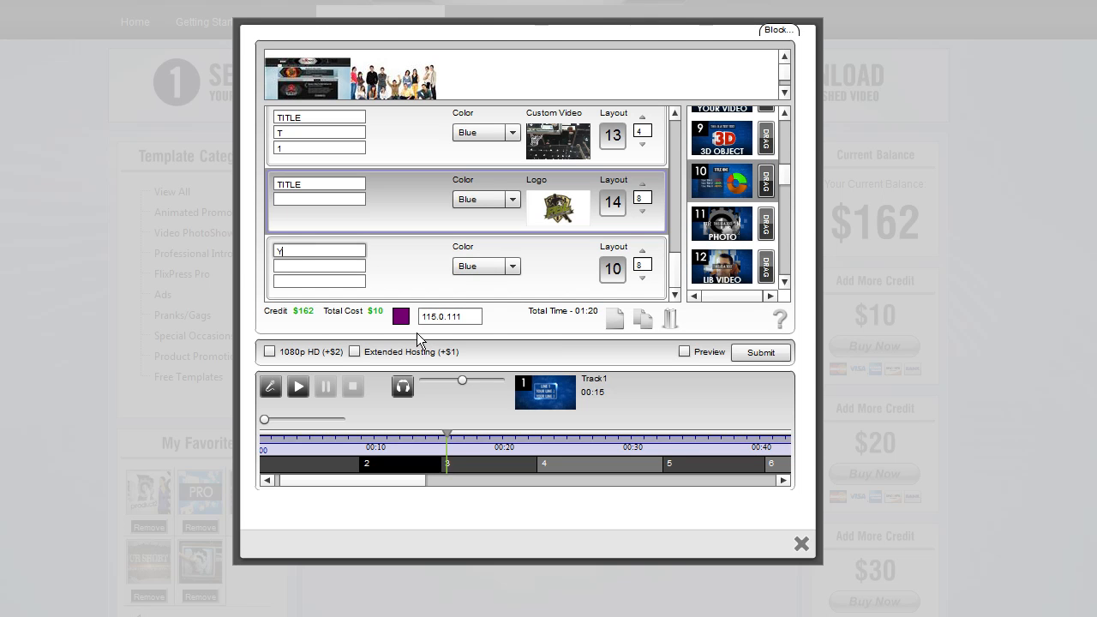
key(BackSpace)
text(PH TITLE)
click(356, 268)
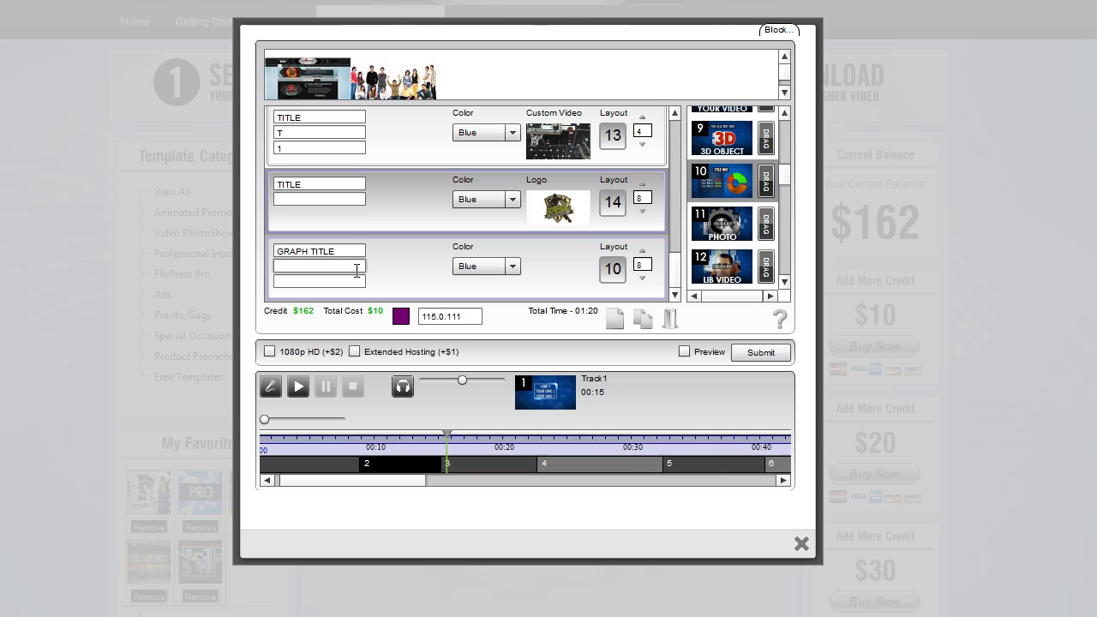
Enter the graph values 25,25,10,40 in the thirteenth slot's second text field
text(25,25,10,4)
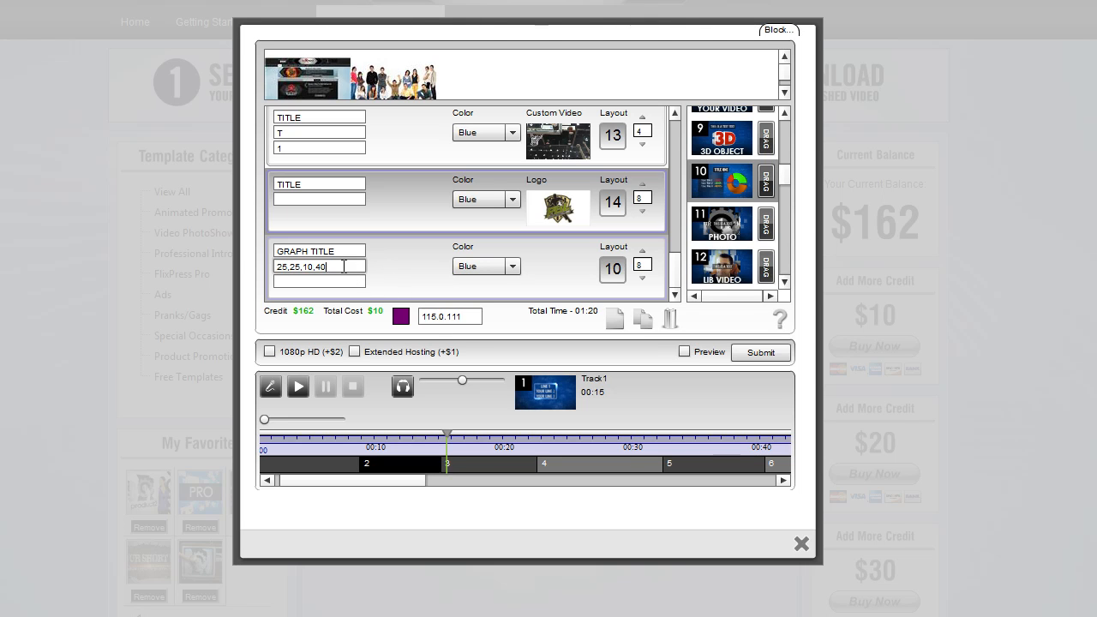
drag(323, 268, 247, 266)
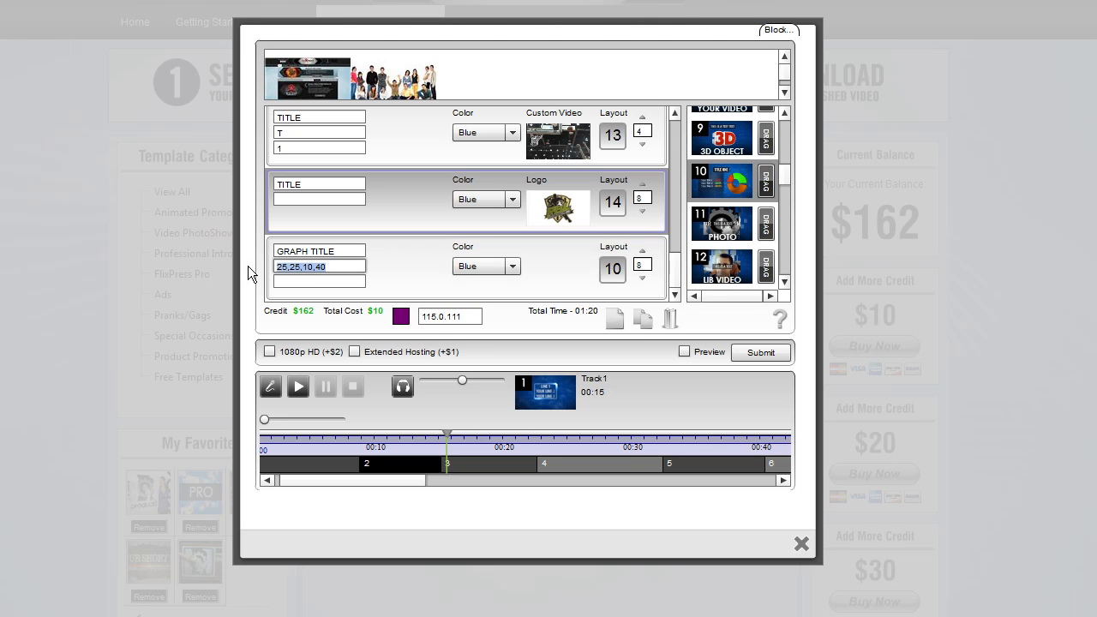
Watch the graph layout 10 sample video to compare its values with the entered ones
click(716, 183)
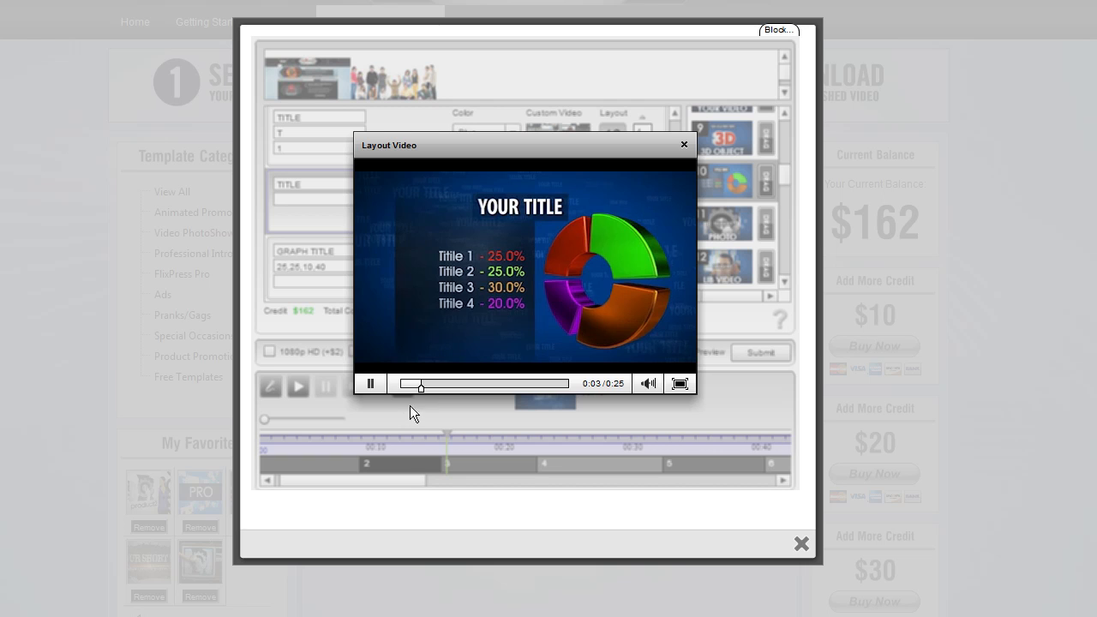
click(371, 383)
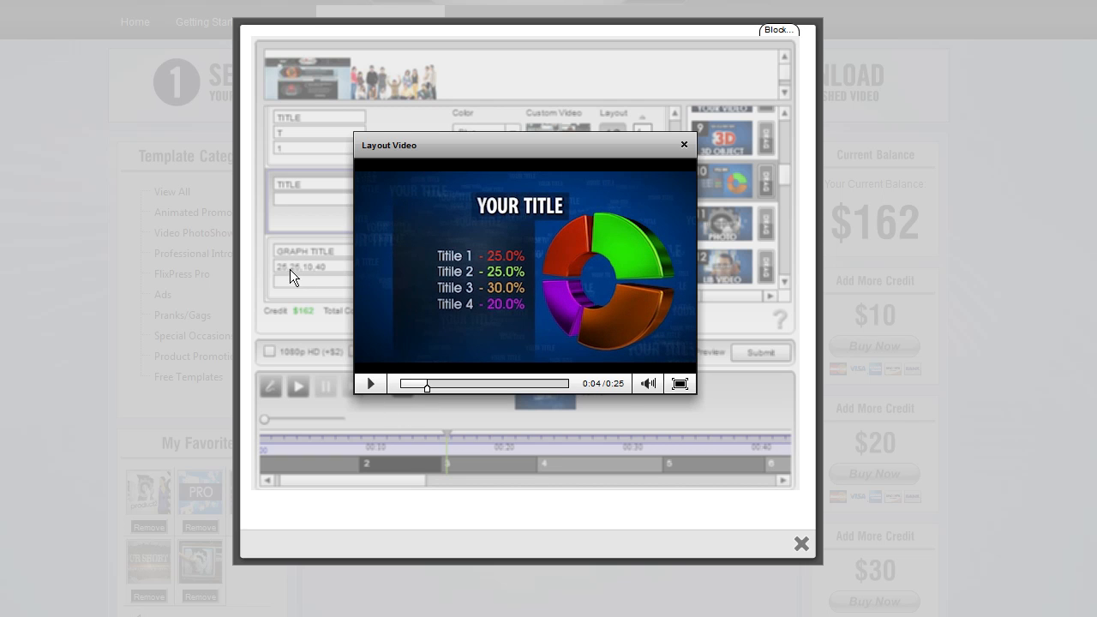
click(683, 145)
click(332, 281)
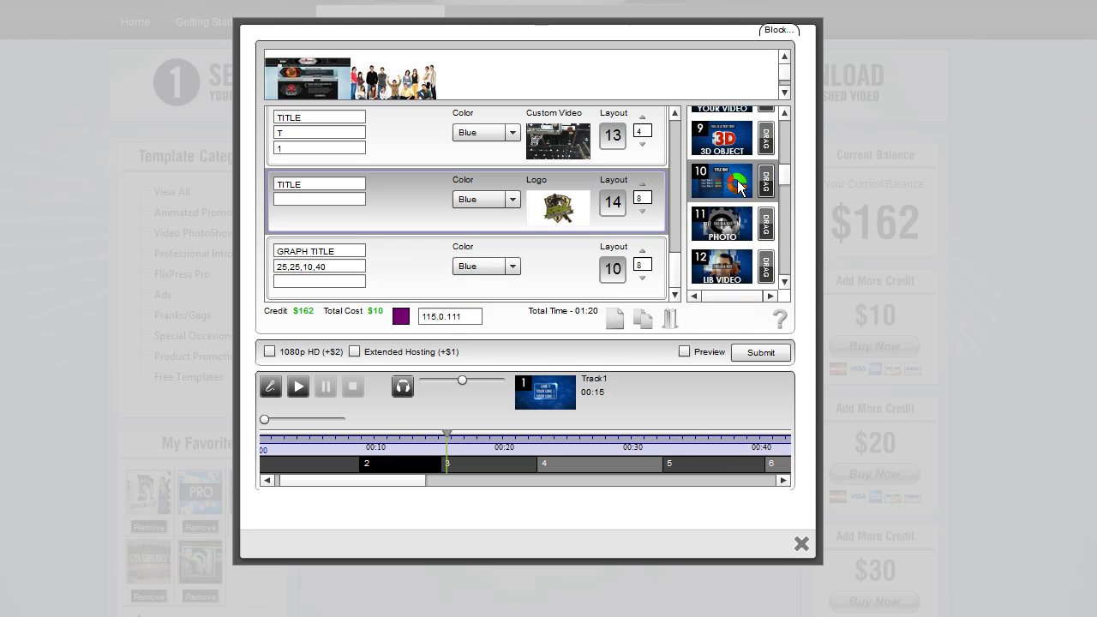
click(706, 180)
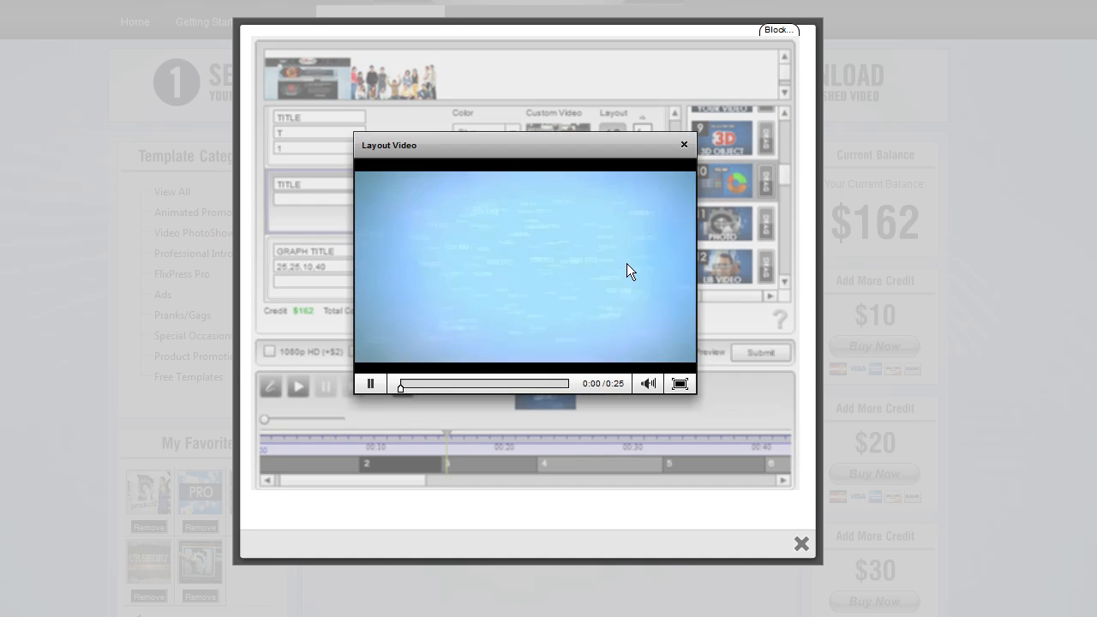
click(371, 384)
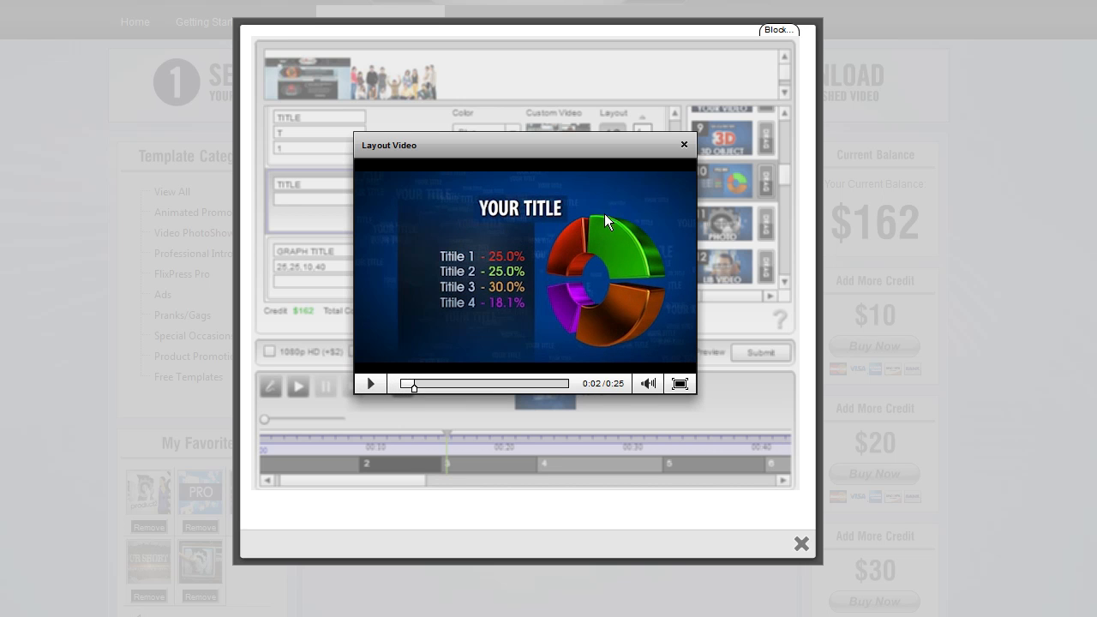
click(681, 145)
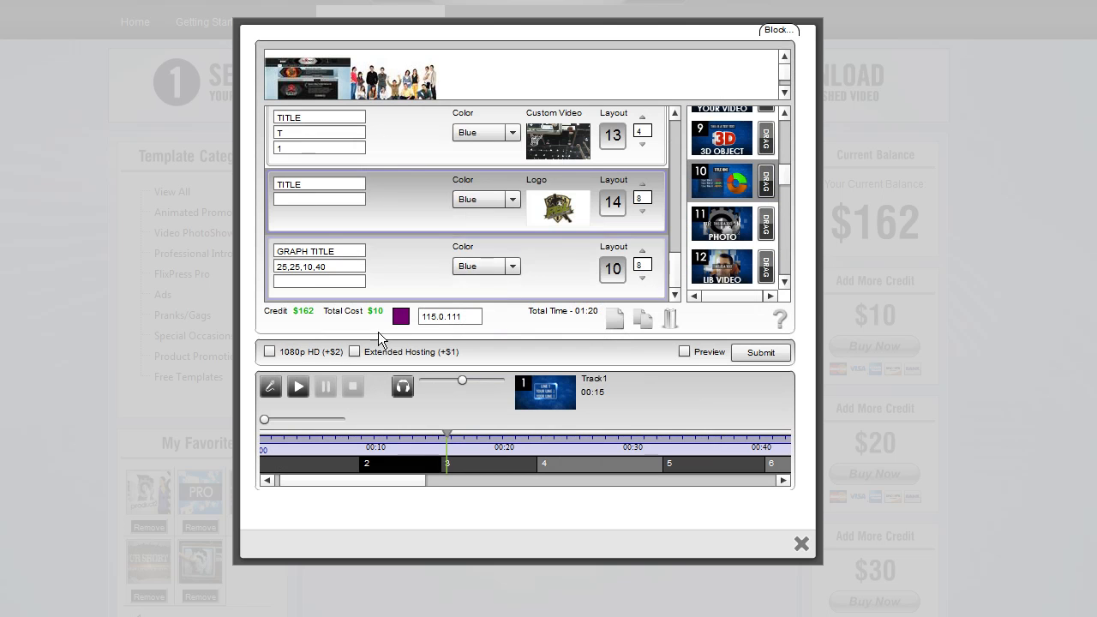
Enter the labels Title 1, Title 2, in the thirteenth slot's third text field
click(340, 282)
text(Title 1, Title,)
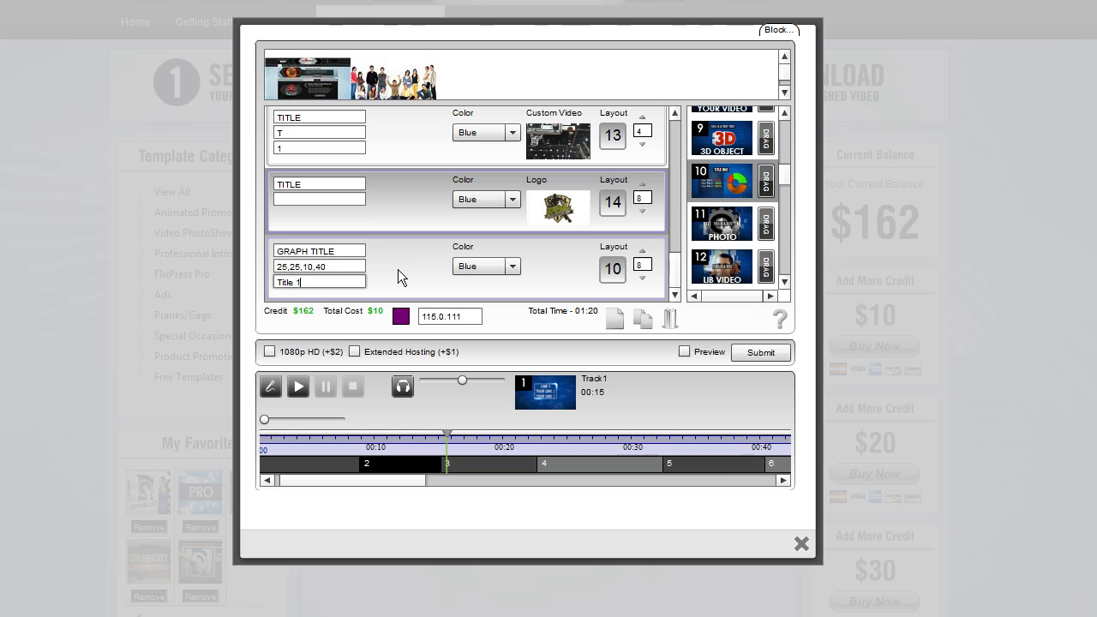
key(BackSpace)
text(2,)
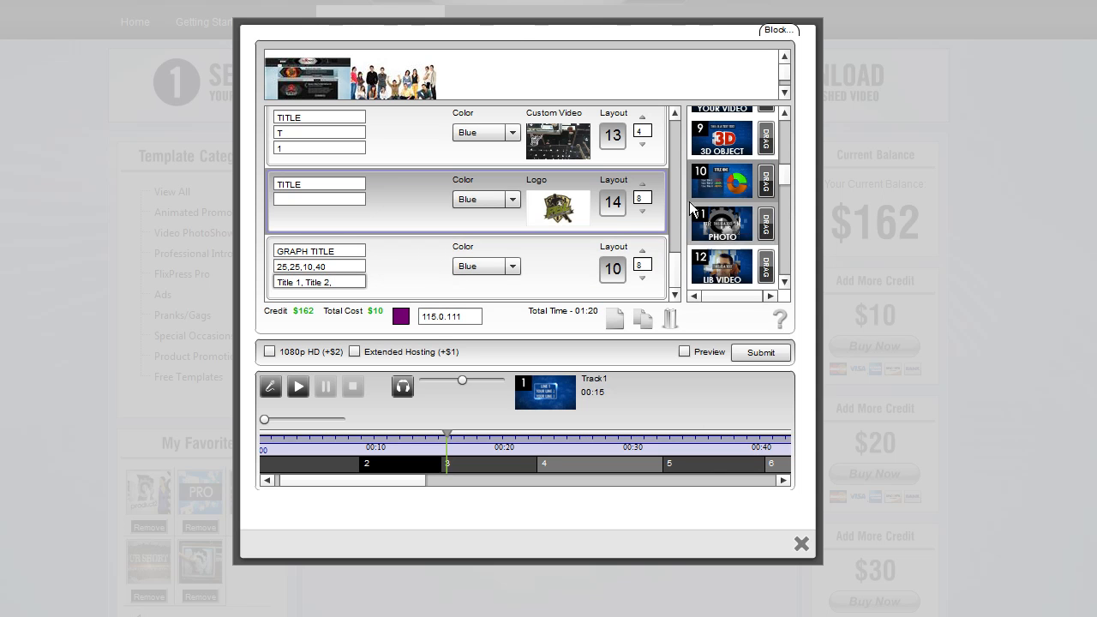
Replay the graph layout 10 preview to check the label format
click(716, 185)
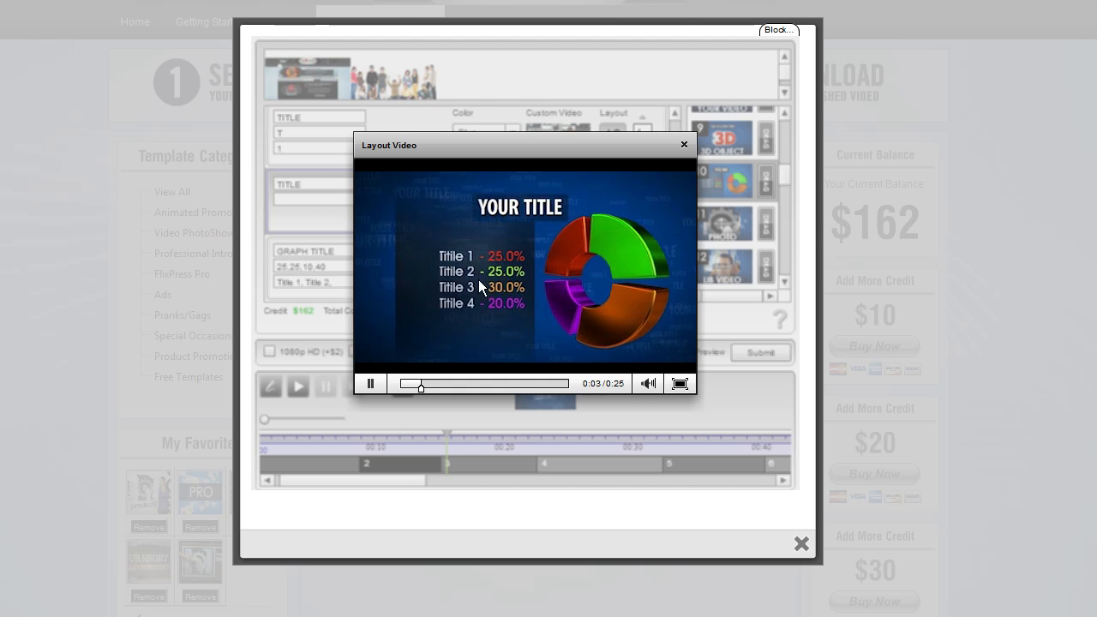
click(684, 144)
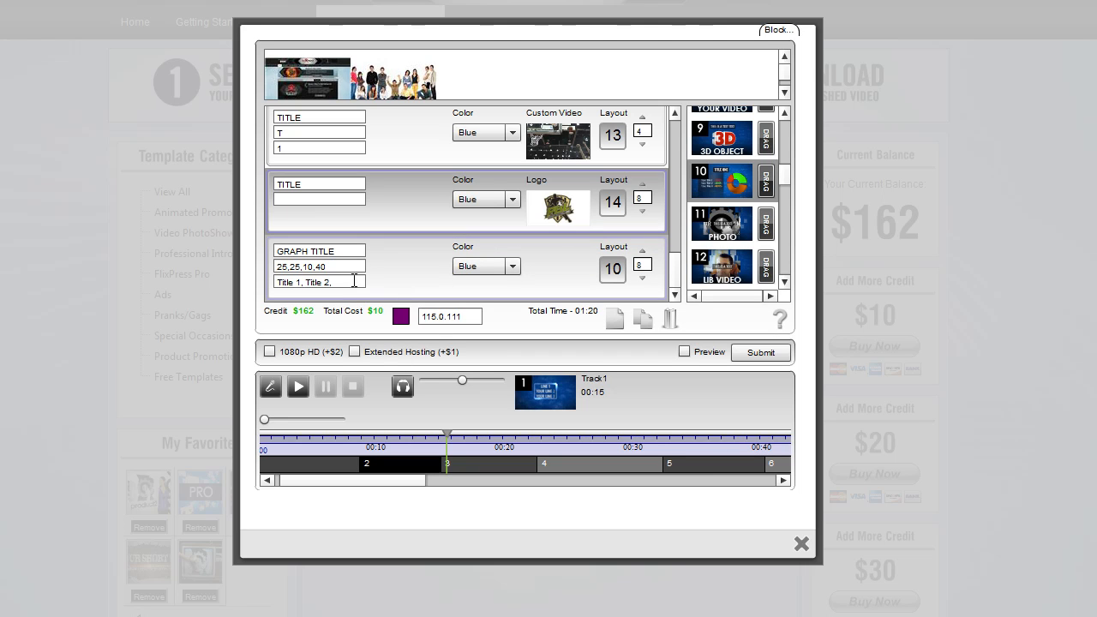
drag(343, 267, 279, 290)
Add a fourteenth slot and preview the photo layout 15 and library video layout 16
click(615, 317)
drag(676, 263, 676, 282)
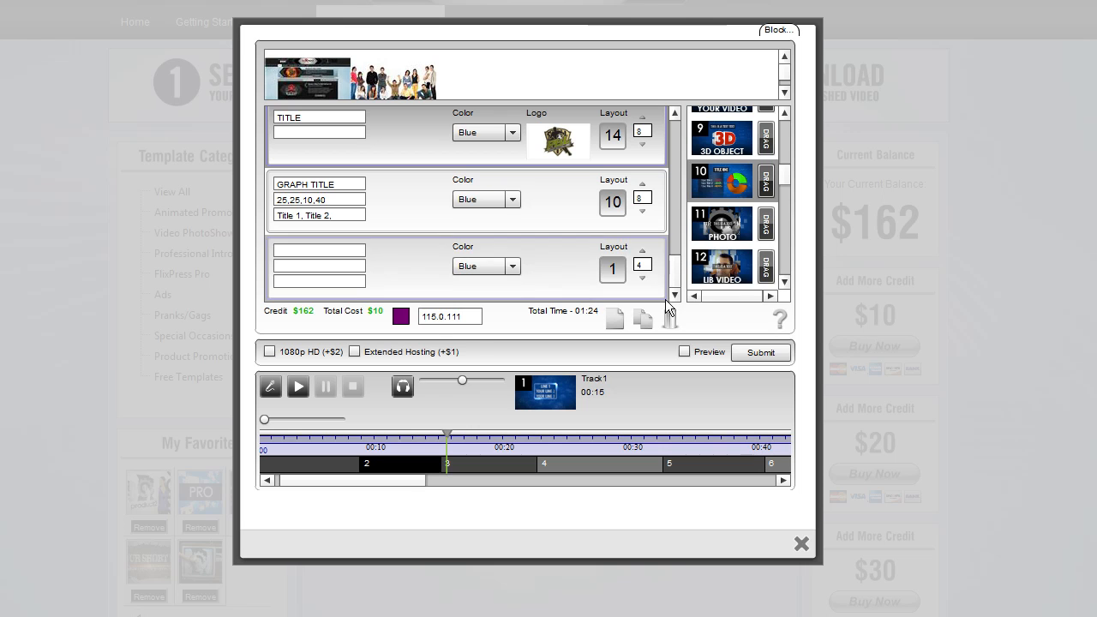
drag(788, 175, 790, 205)
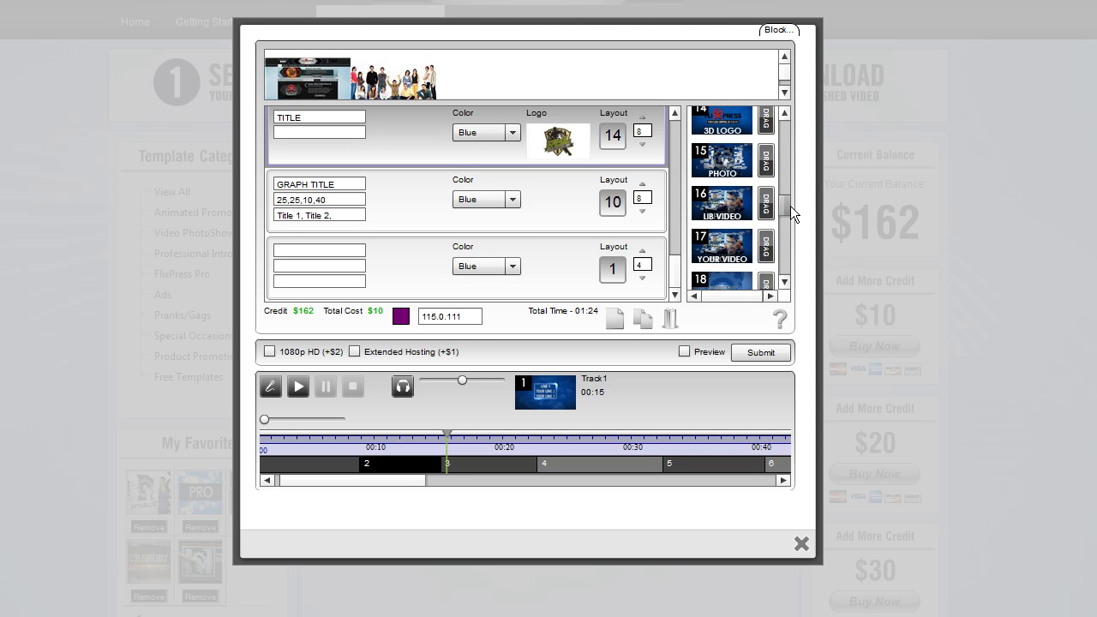
click(733, 174)
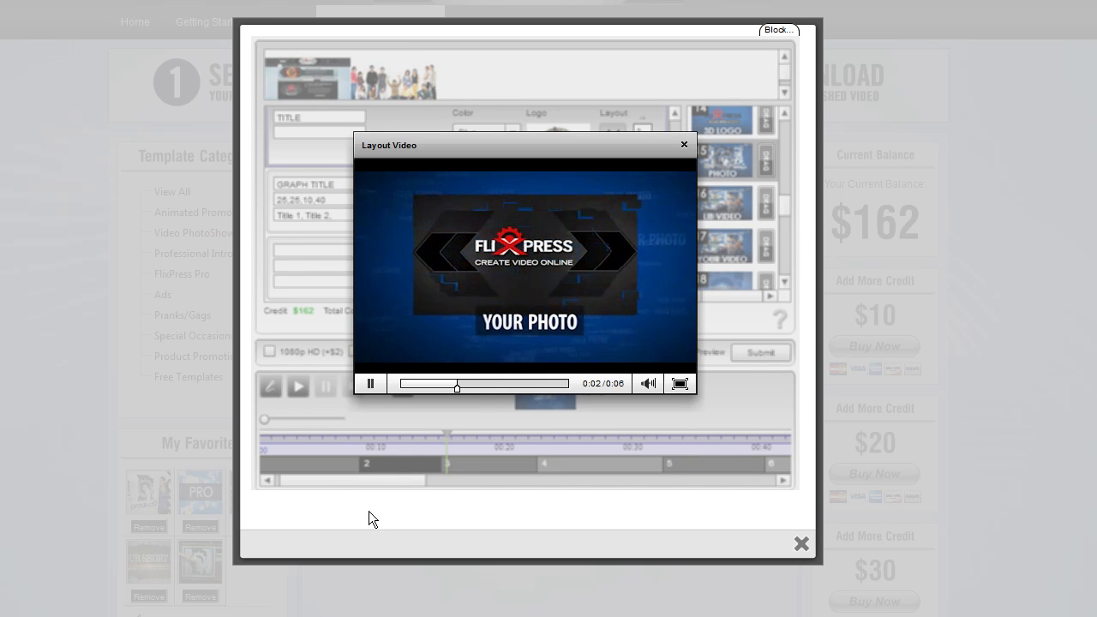
click(684, 144)
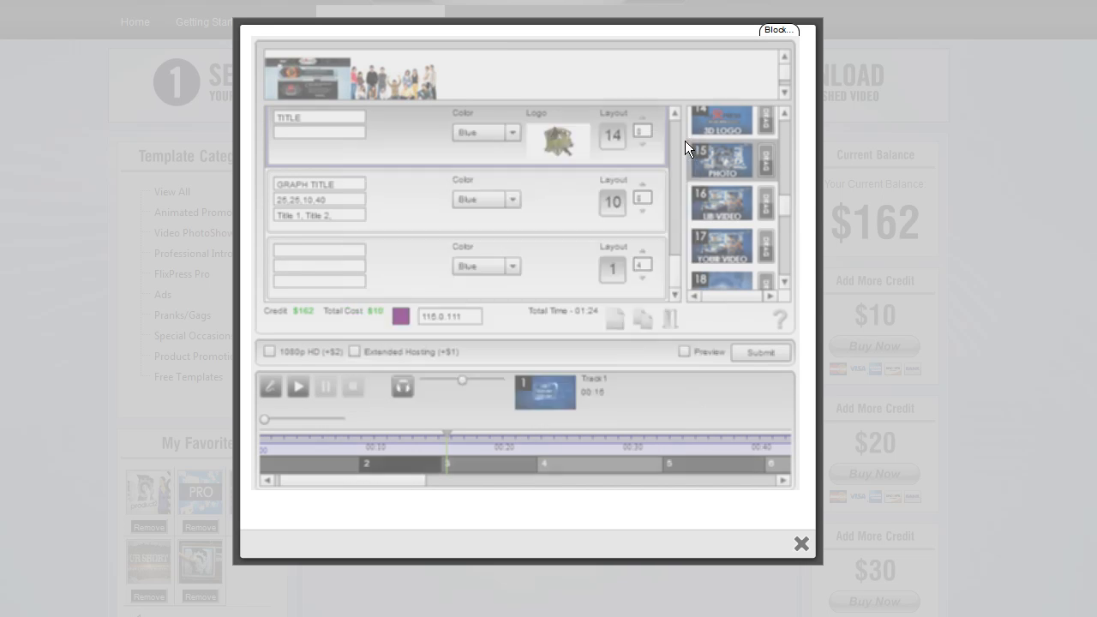
click(732, 205)
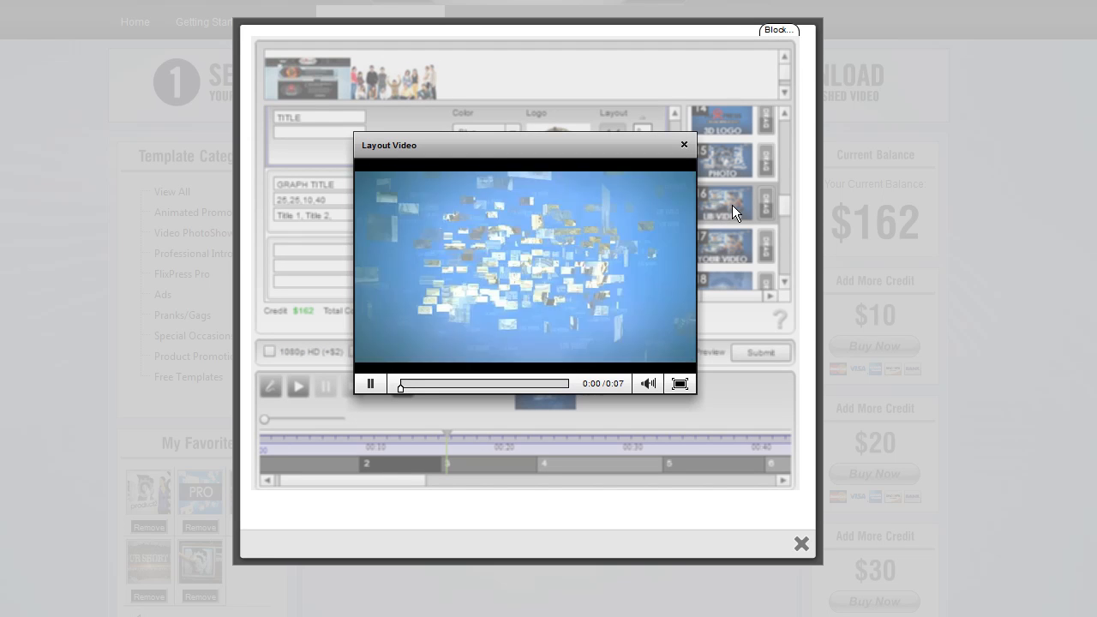
Preview the your-video layout 17 and place it into the fourteenth slot
click(684, 144)
click(731, 250)
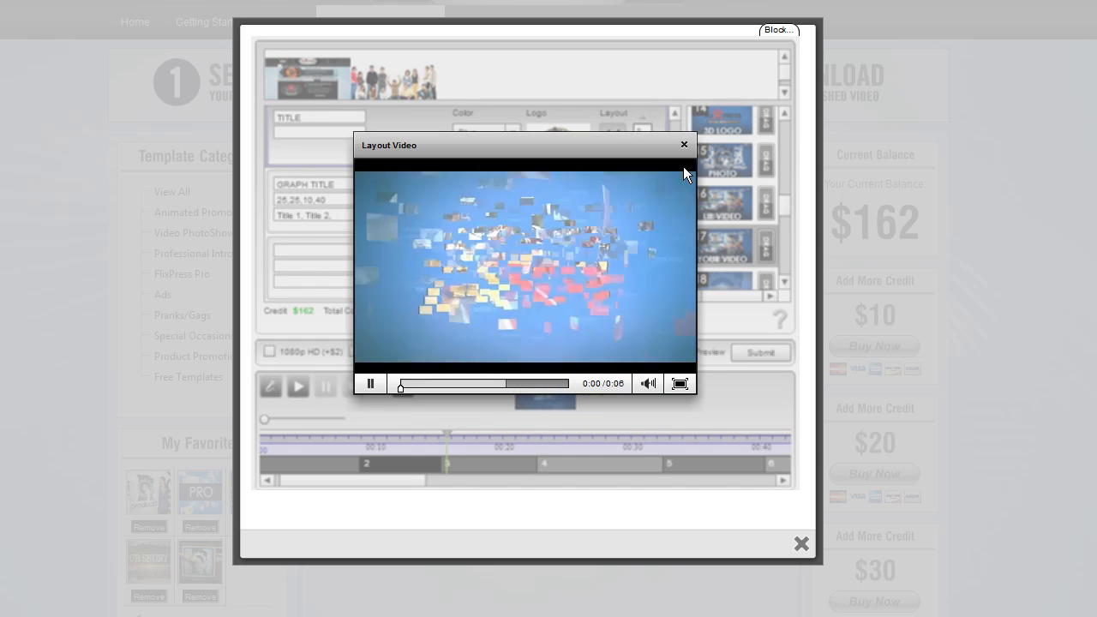
click(685, 144)
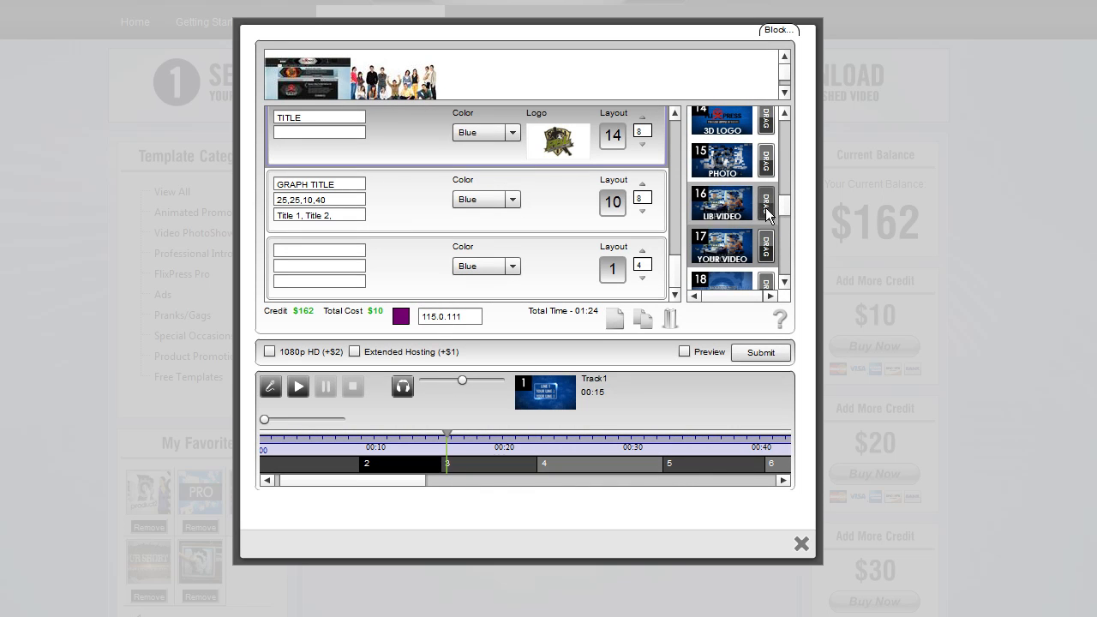
drag(765, 246, 615, 268)
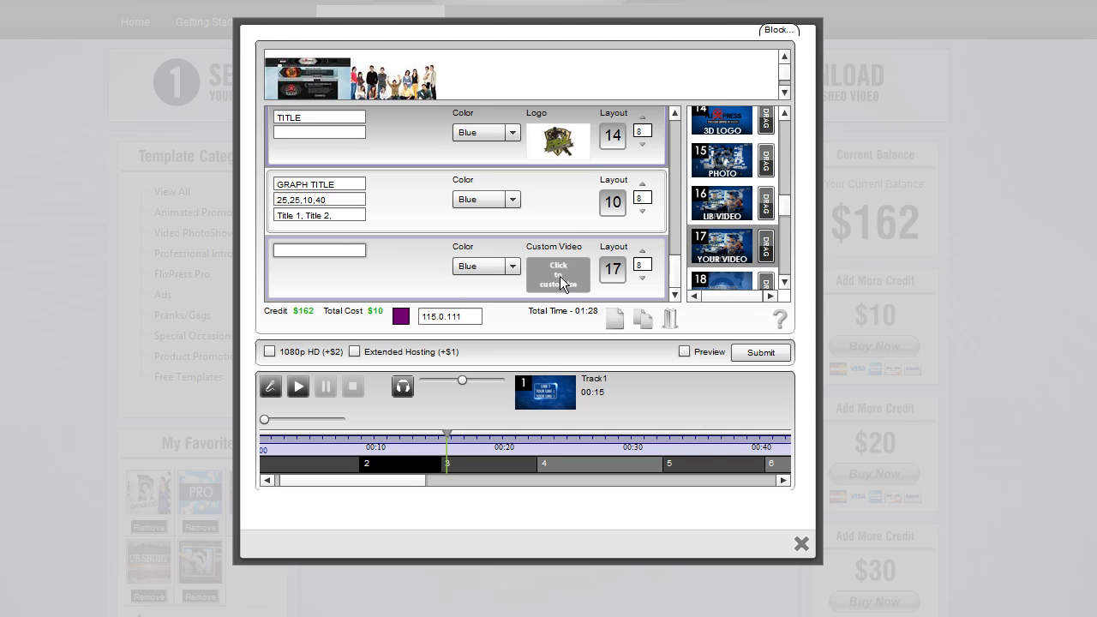
Add a fifteenth slot and preview the photo layout 18 and library video layout 19
click(616, 319)
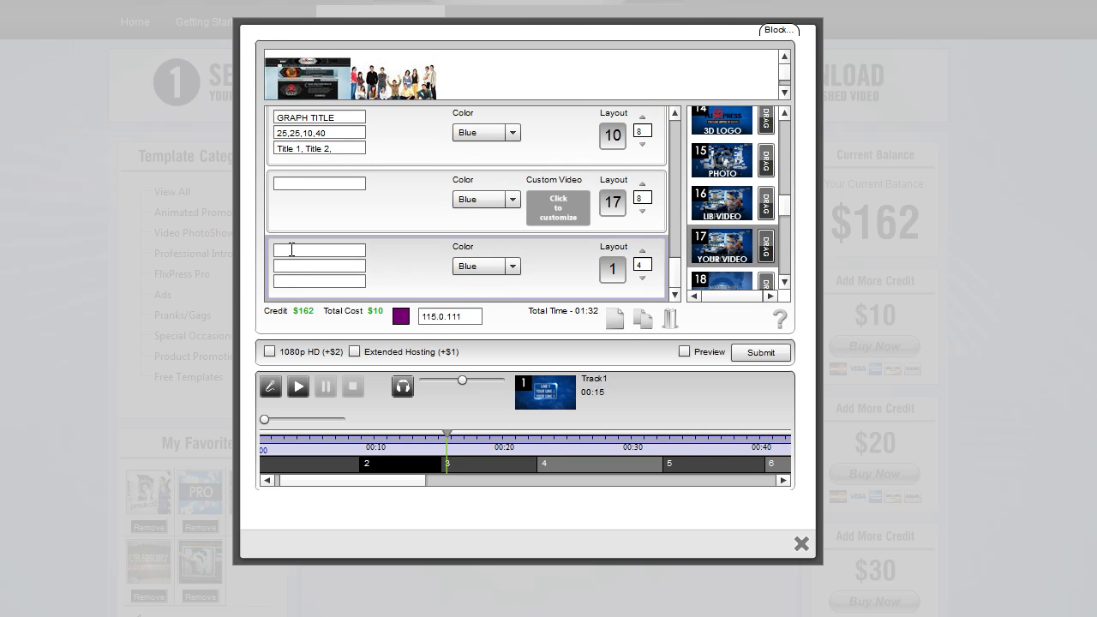
click(291, 249)
drag(785, 207, 786, 225)
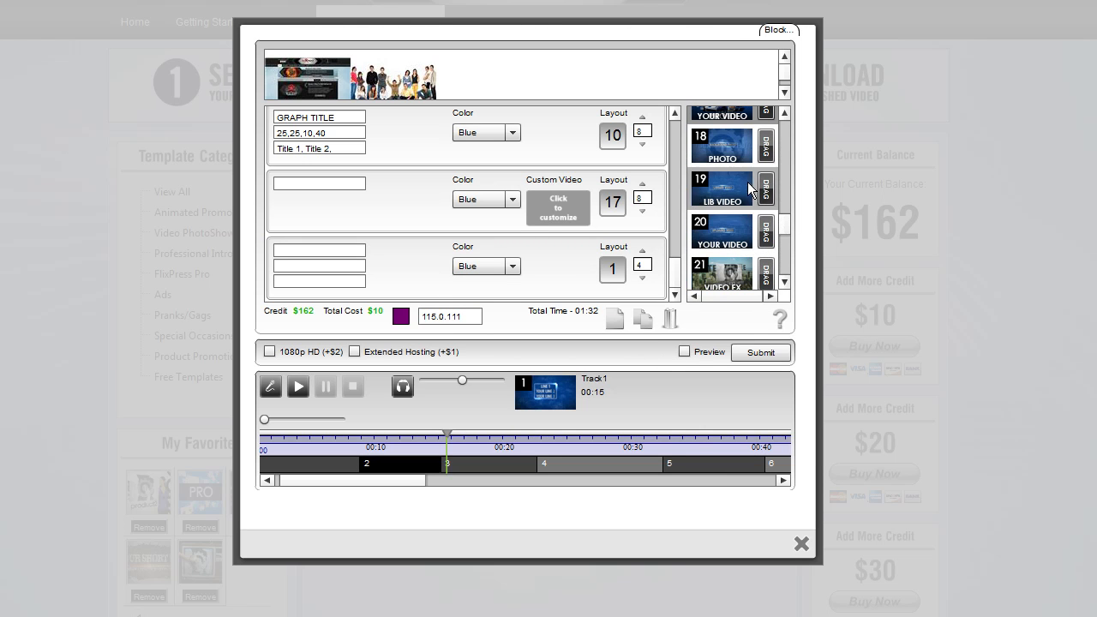
click(744, 154)
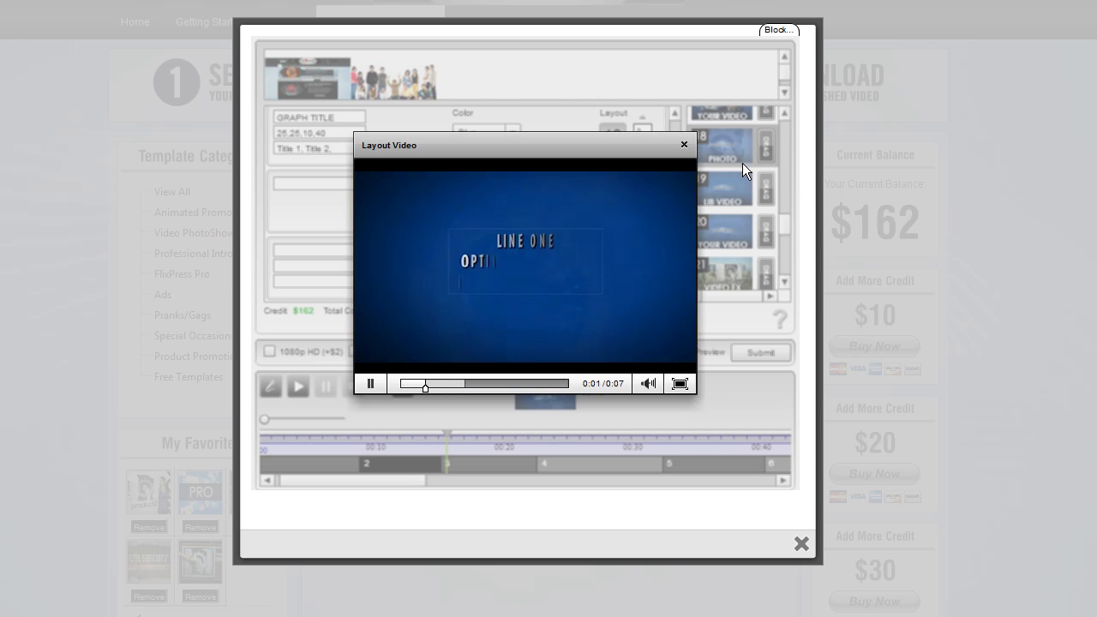
click(685, 143)
click(715, 177)
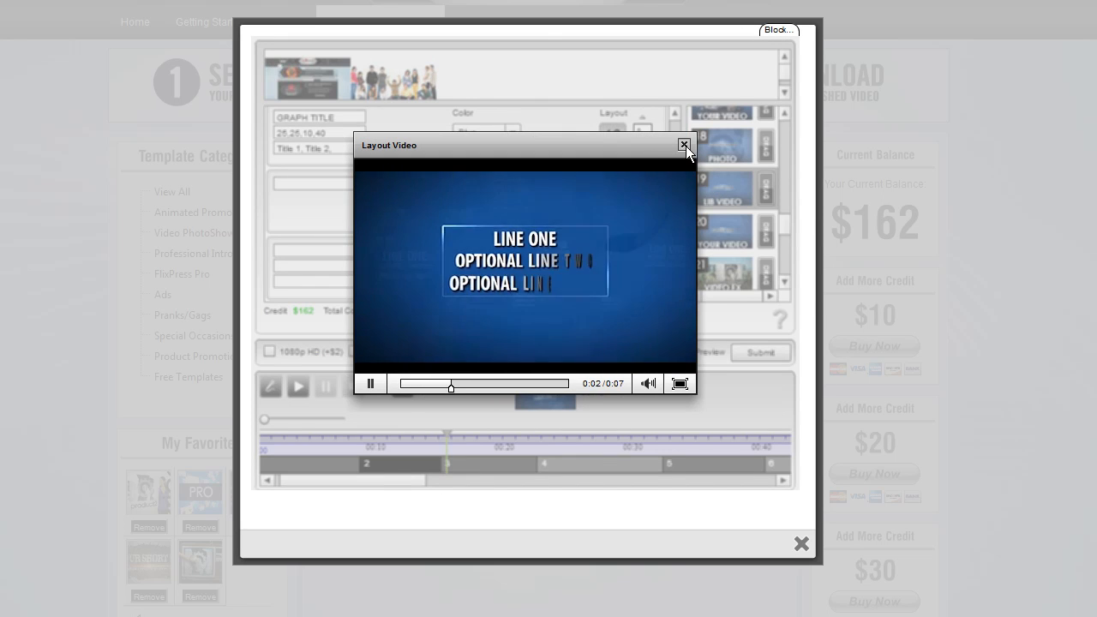
click(684, 144)
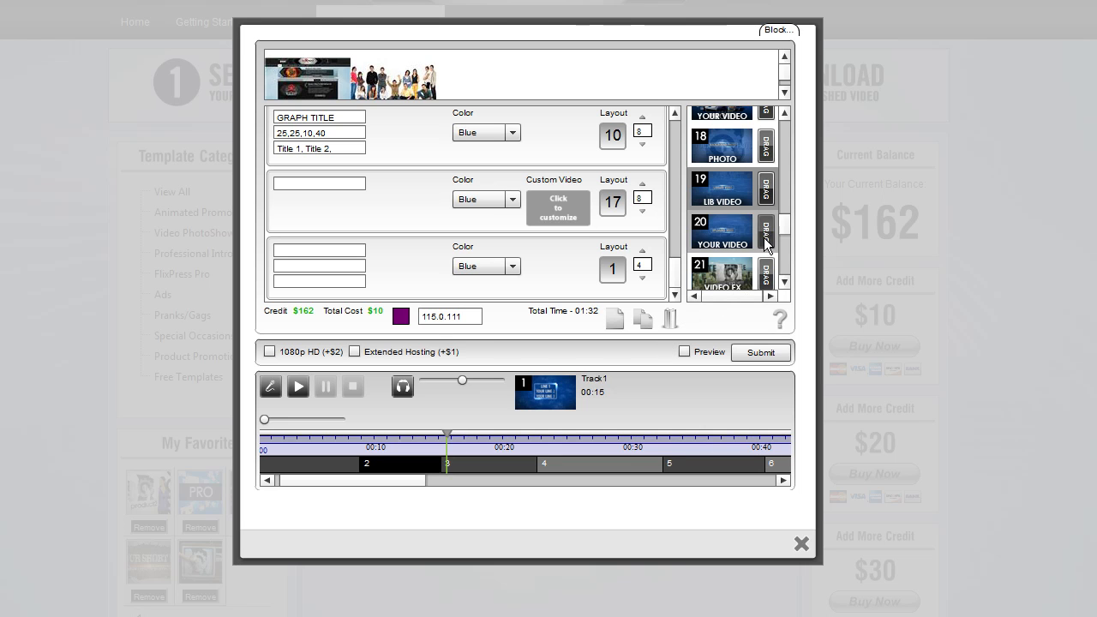
Preview the video FX layout 21 and place it into the fourteenth slot in place of layout 17
drag(779, 223, 780, 238)
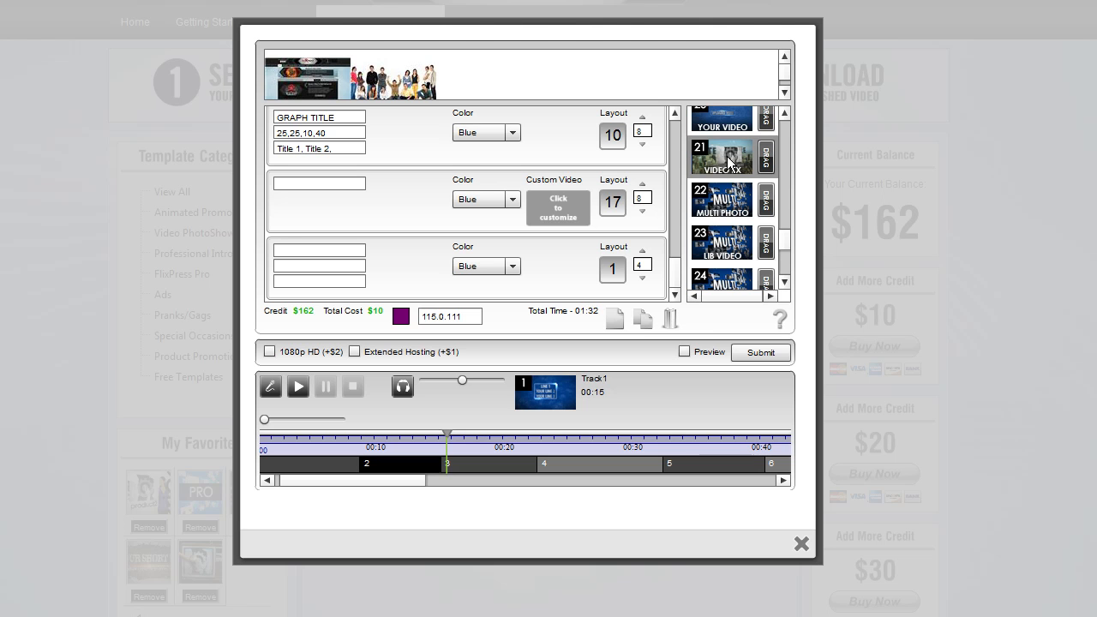
click(729, 161)
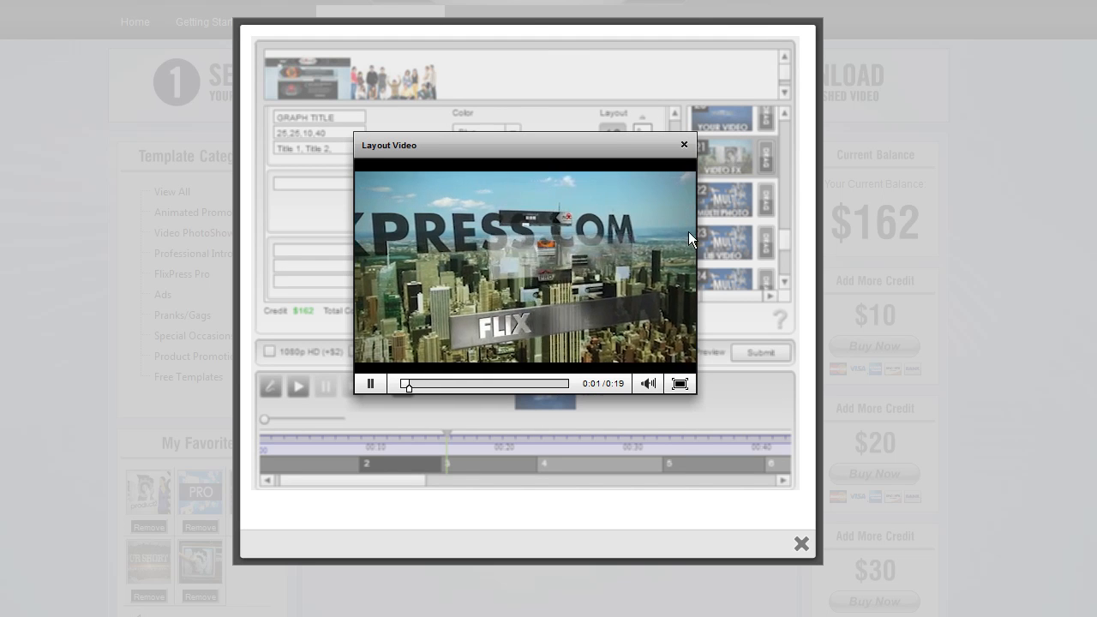
click(370, 385)
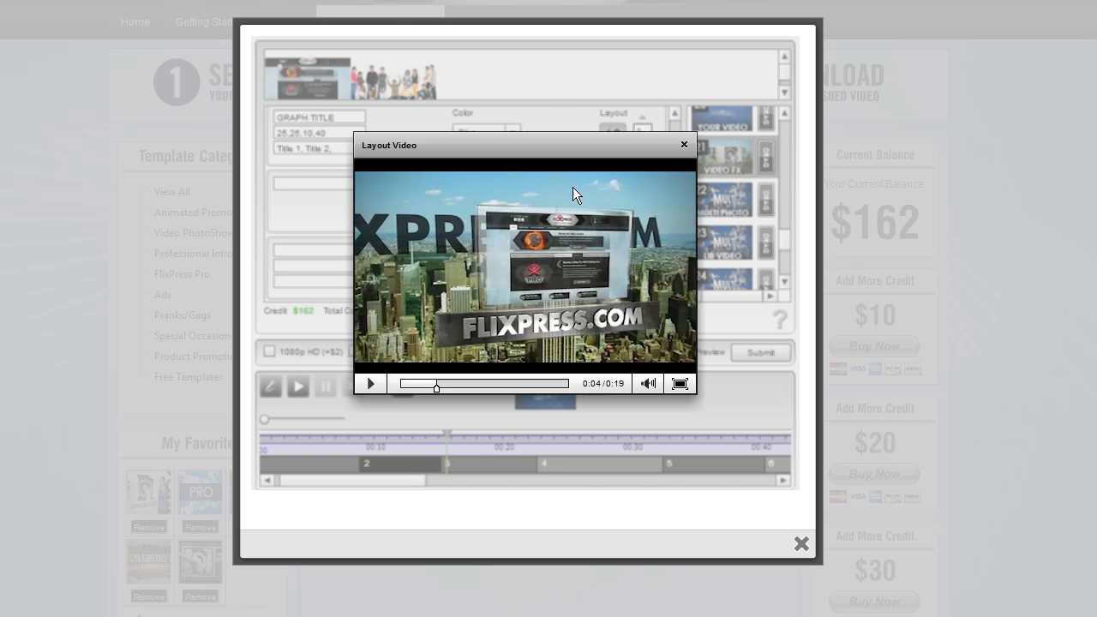
click(683, 143)
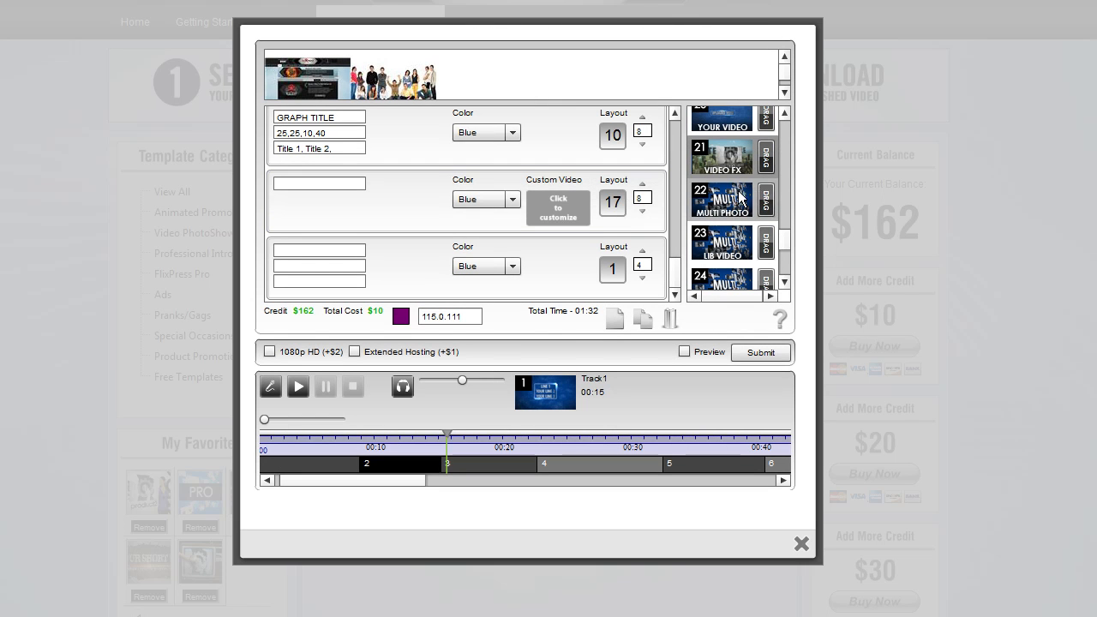
drag(767, 163, 617, 208)
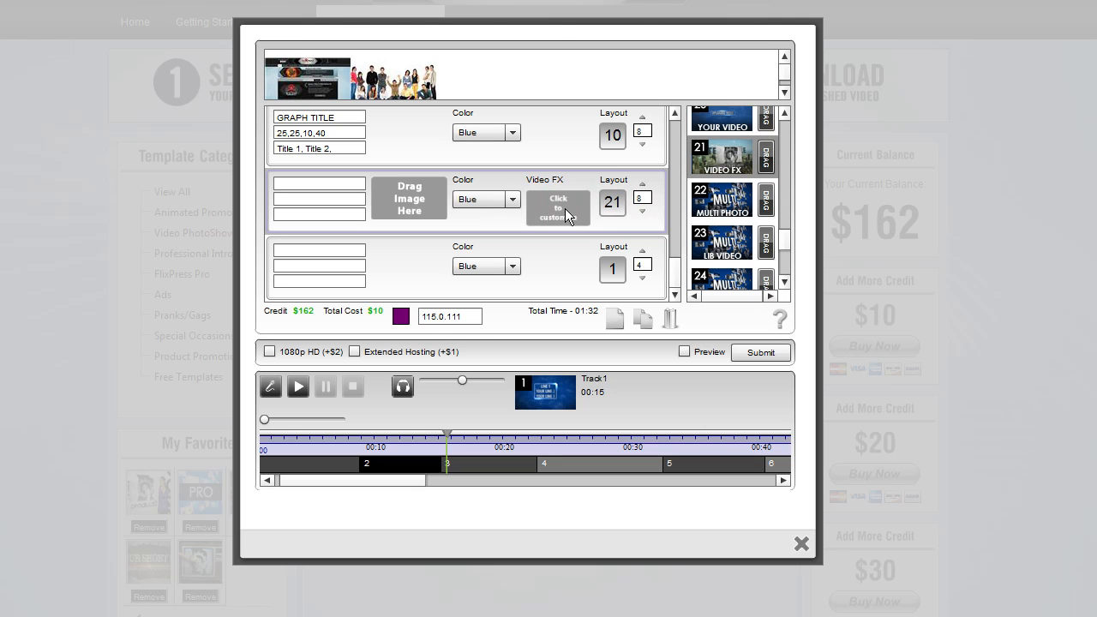
Set the fourteenth slot's video FX to the City 1 aerial clip and its image to the group photo
click(334, 200)
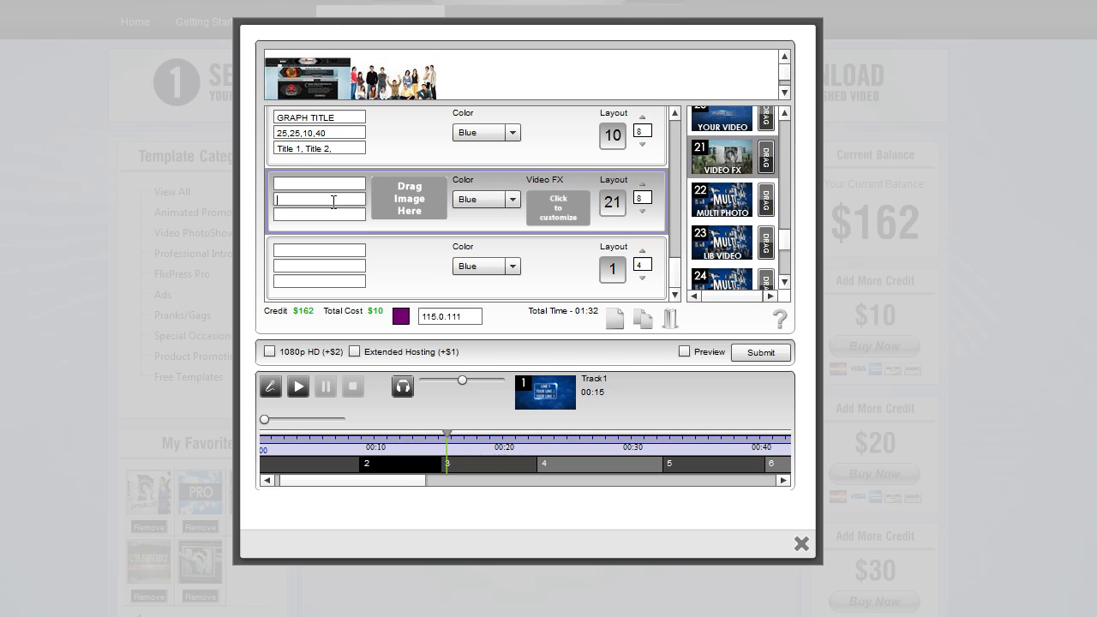
click(552, 209)
click(313, 158)
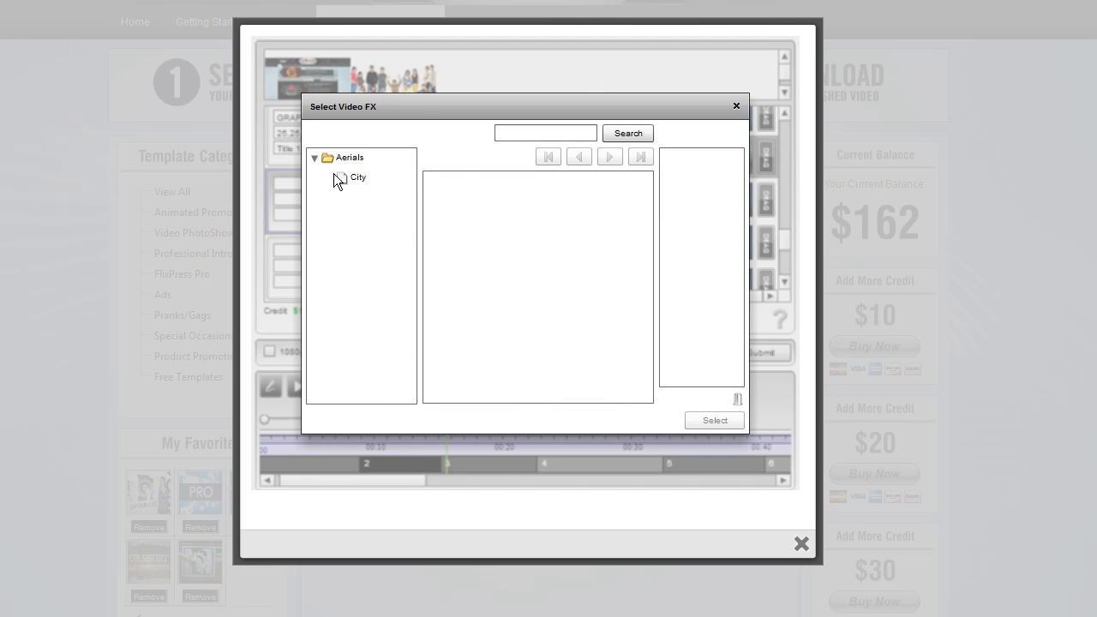
click(346, 179)
click(460, 202)
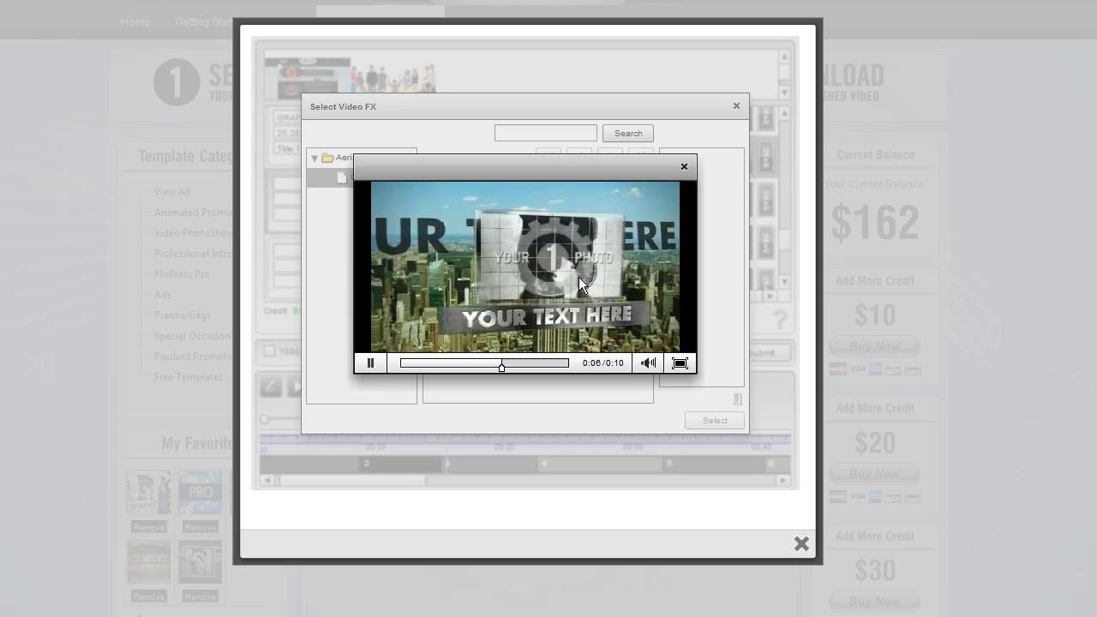
click(689, 165)
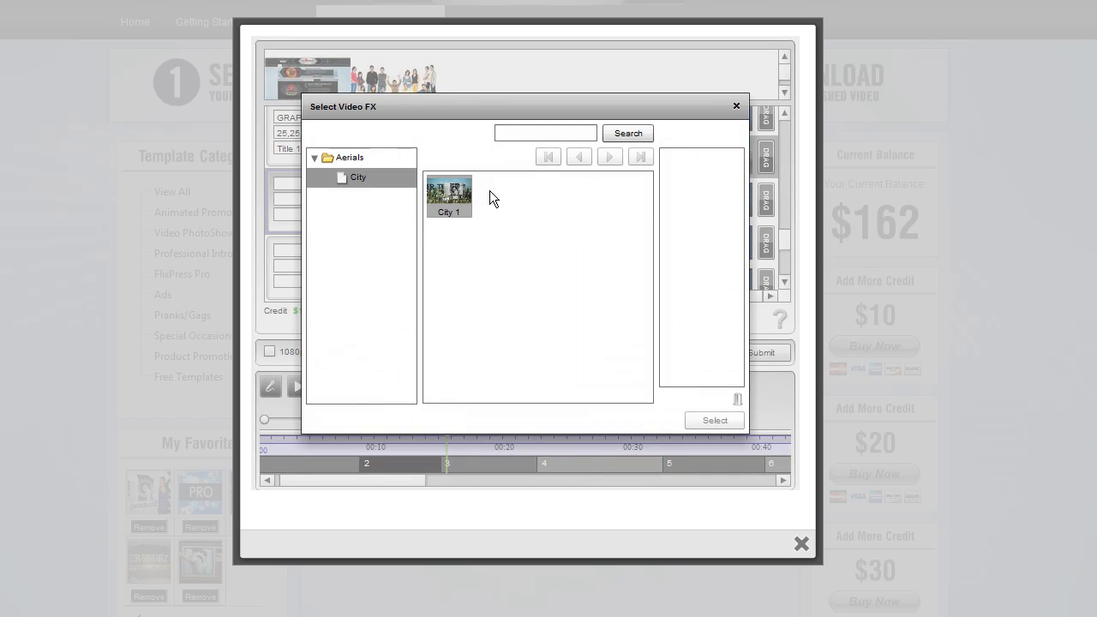
drag(447, 190, 692, 163)
click(715, 420)
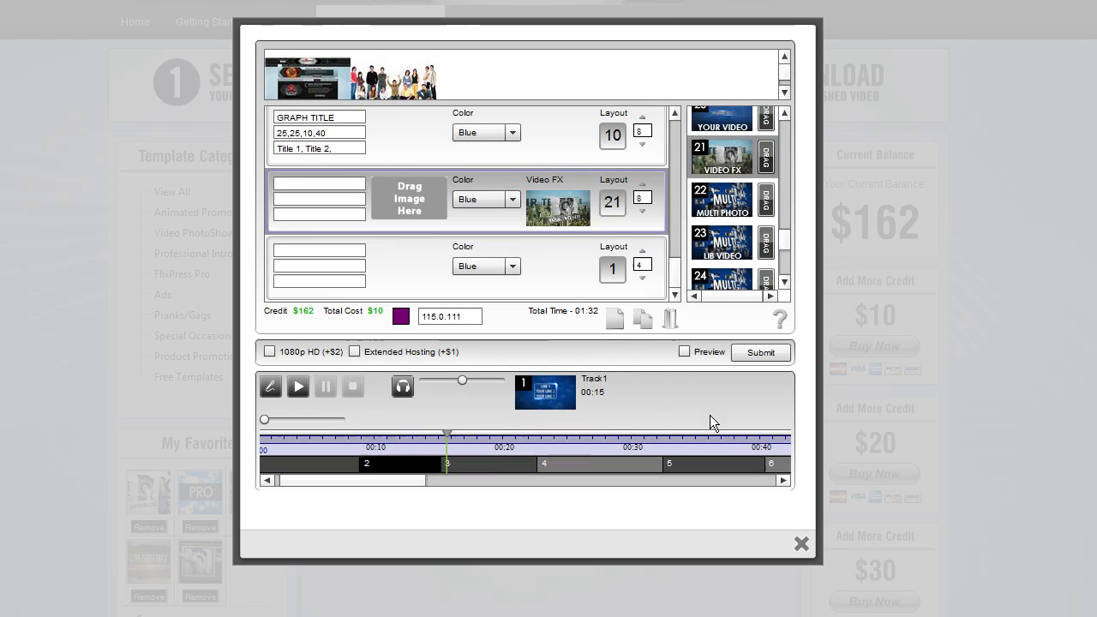
drag(395, 79, 422, 185)
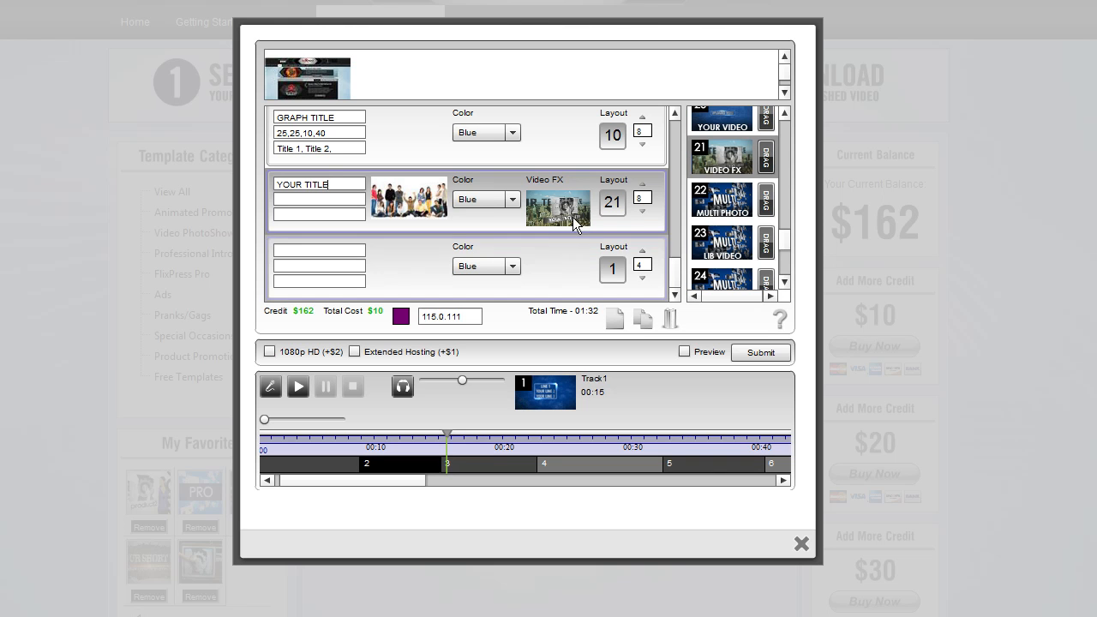
Preview the multi photo layout 22 sample video
click(713, 196)
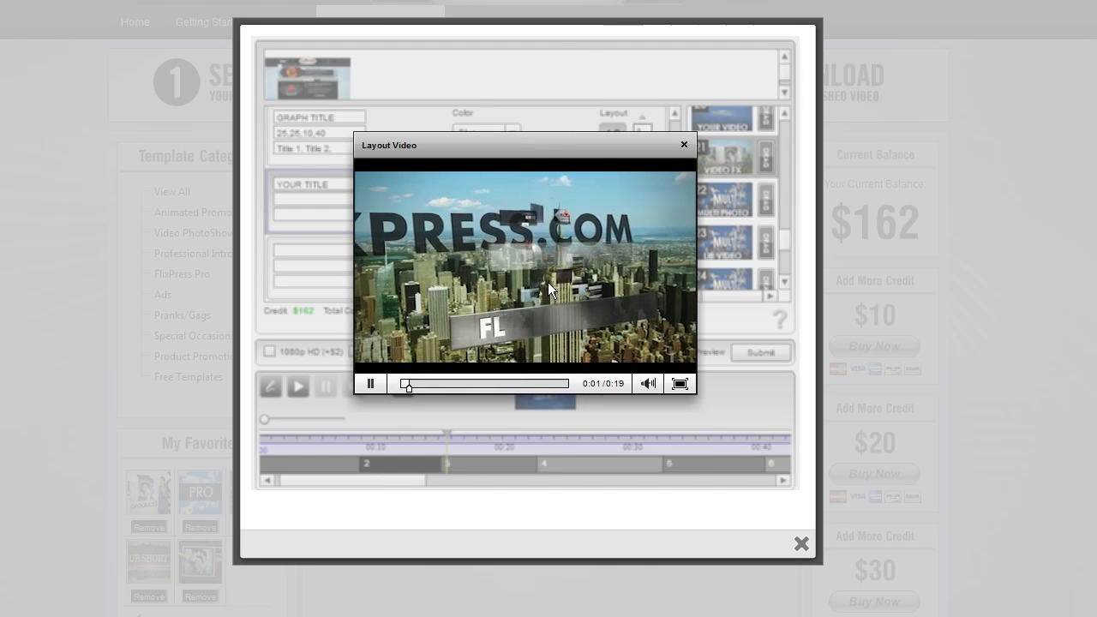
click(370, 384)
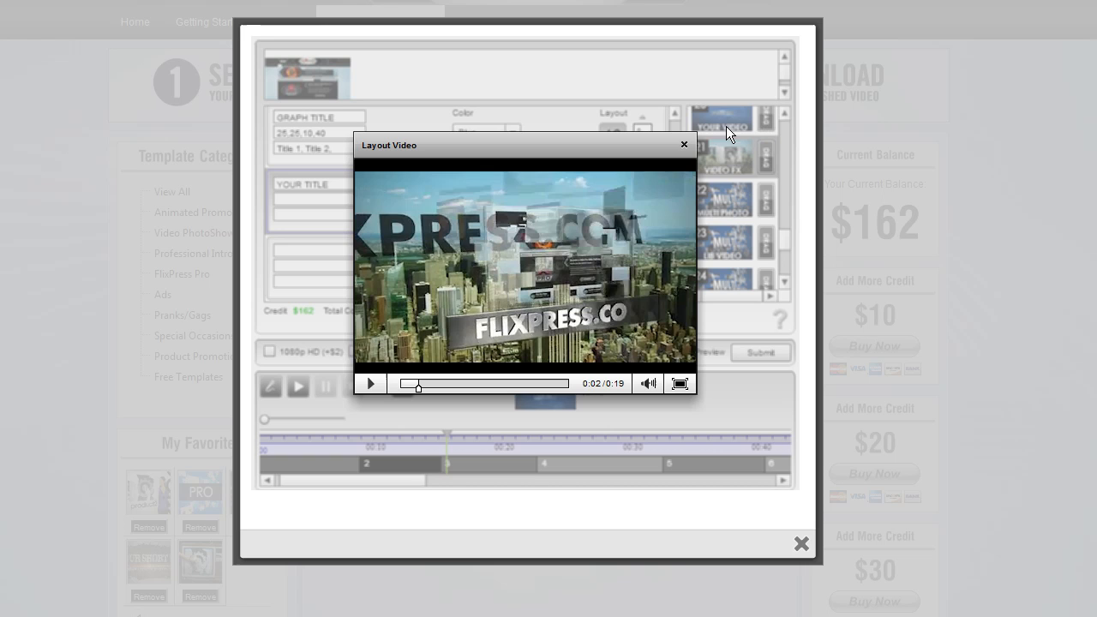
click(685, 143)
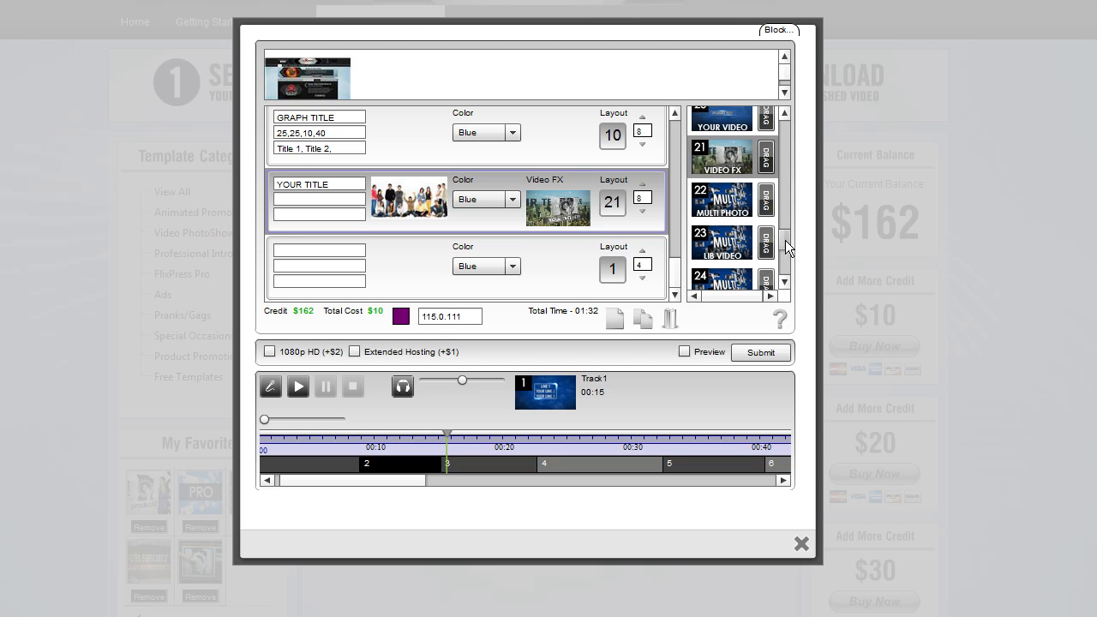
Add another slot below the stock video layout 23 slot
mouse_move(785, 239)
mouse_down()
mouse_move(782, 263)
mouse_move(782, 235)
mouse_up()
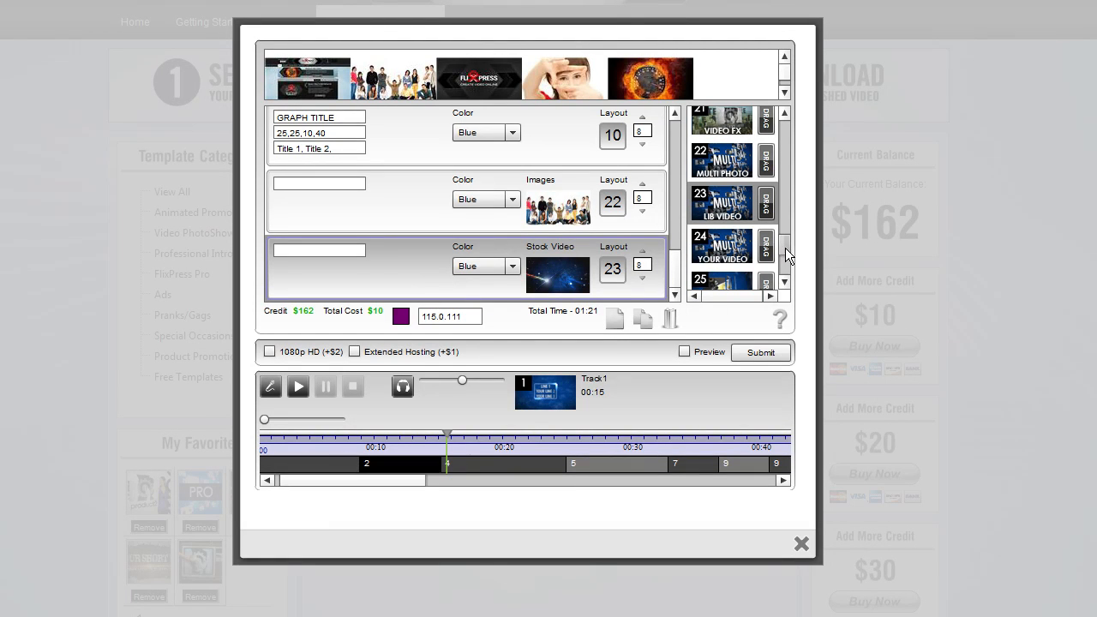
scroll(785, 245, down, 1)
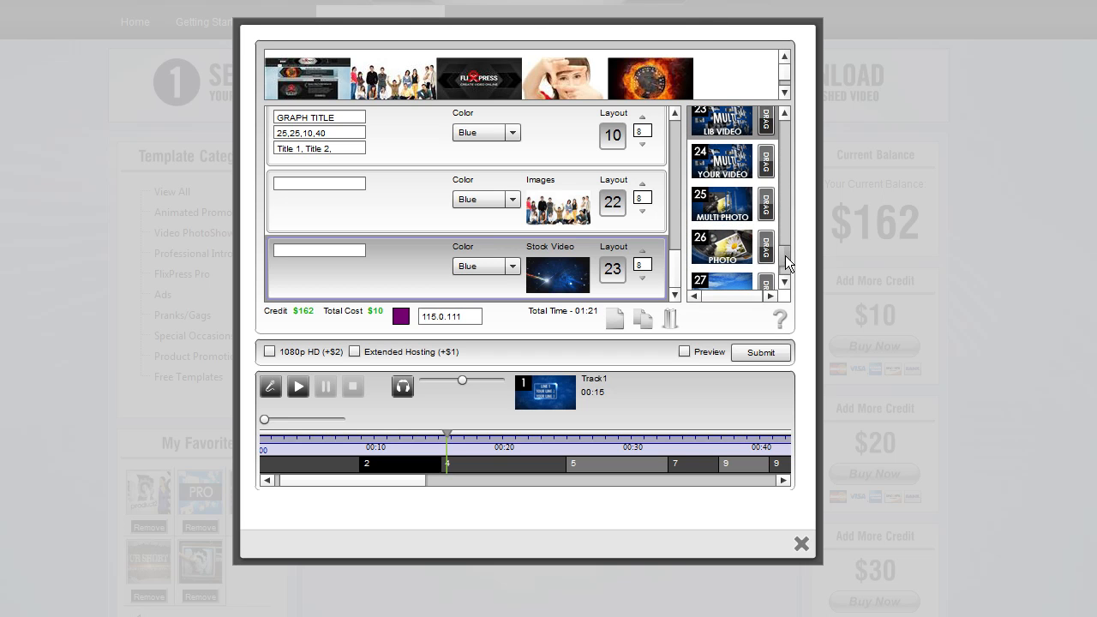
scroll(783, 249, up, 1)
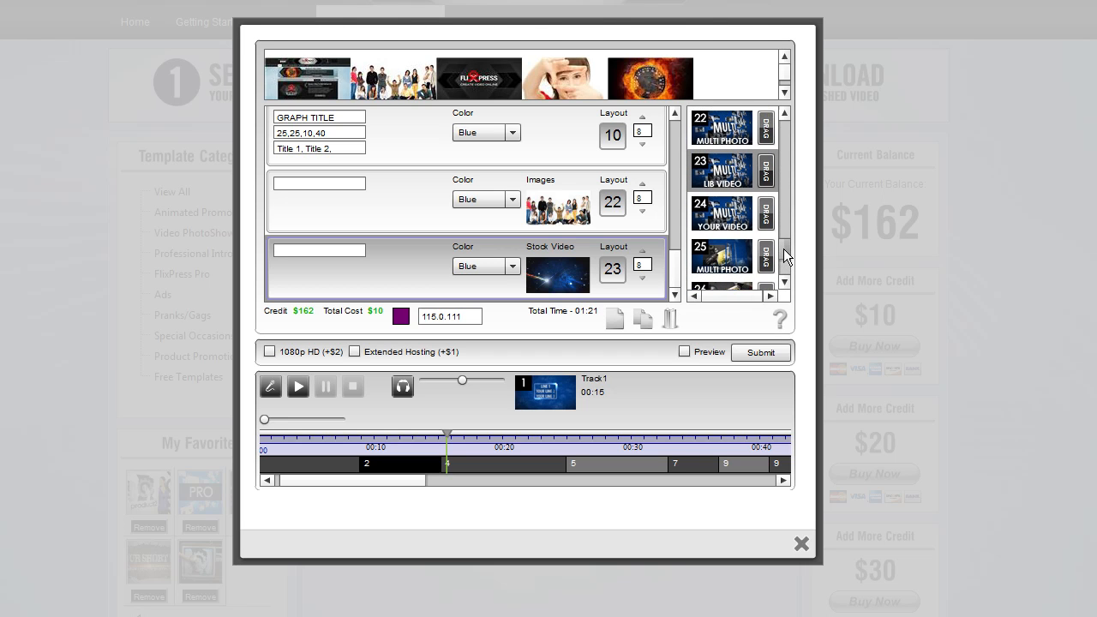
scroll(784, 248, down, 1)
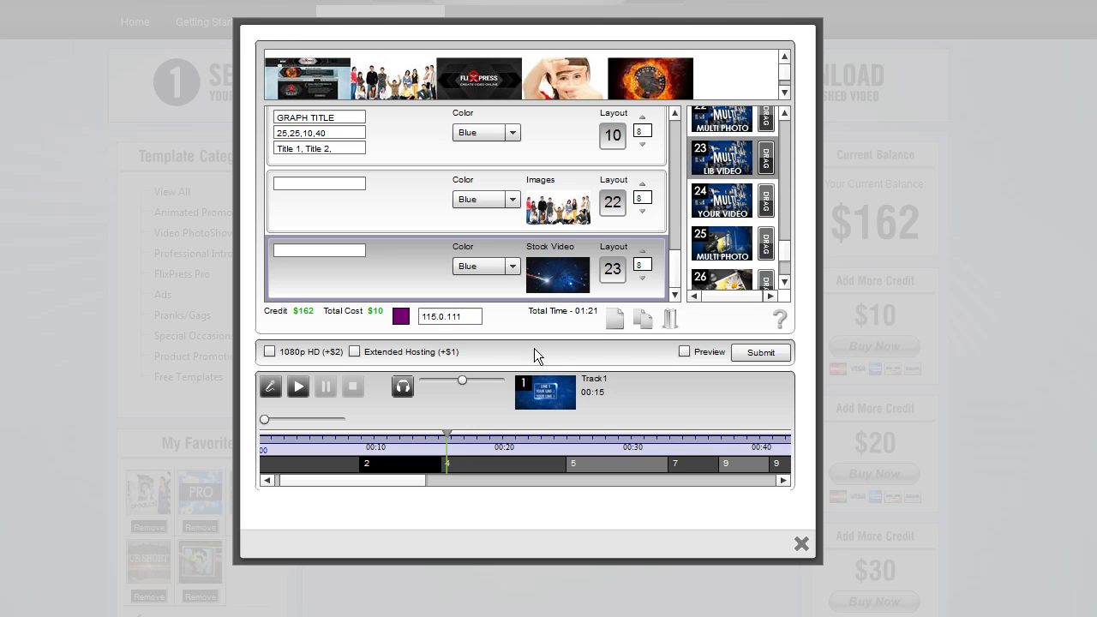
click(620, 312)
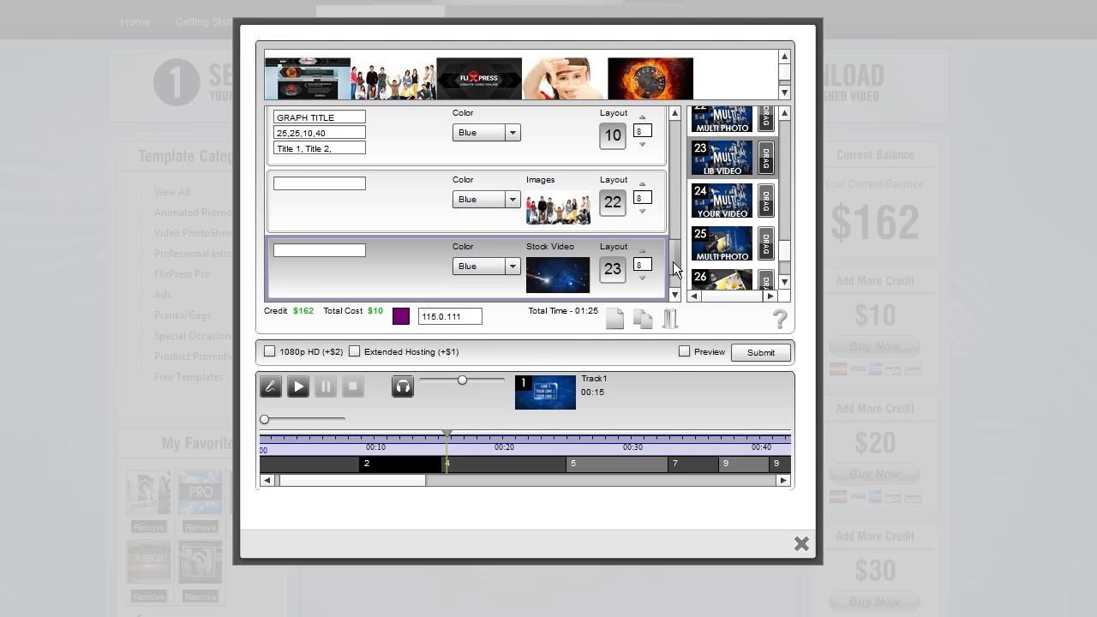
Watch the multi photo layout 25 sample video, scrubbing through it
click(722, 243)
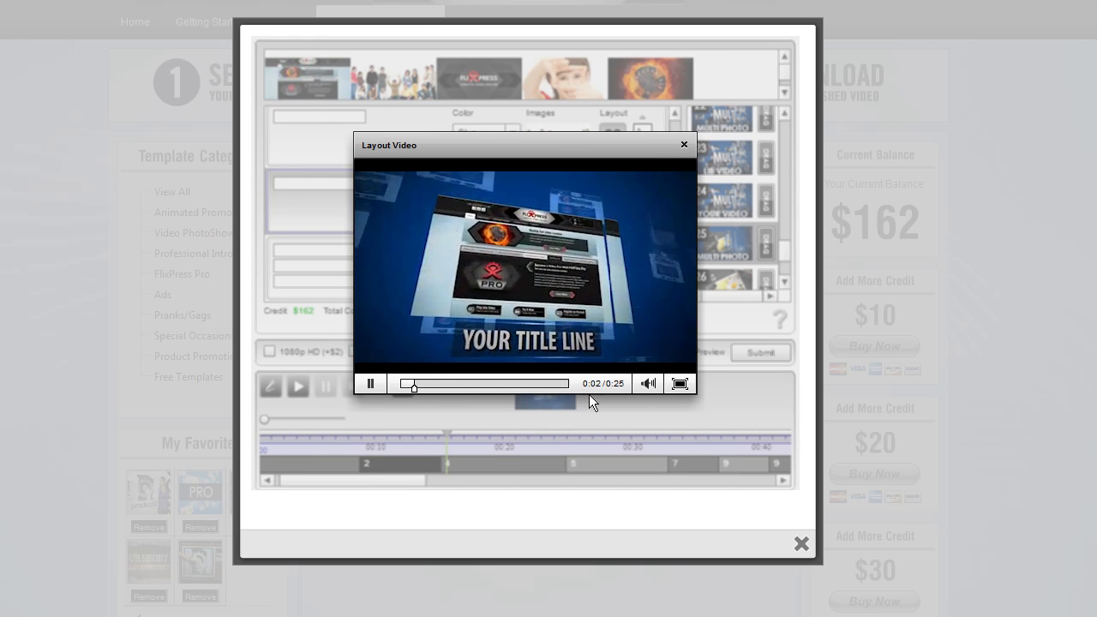
click(371, 384)
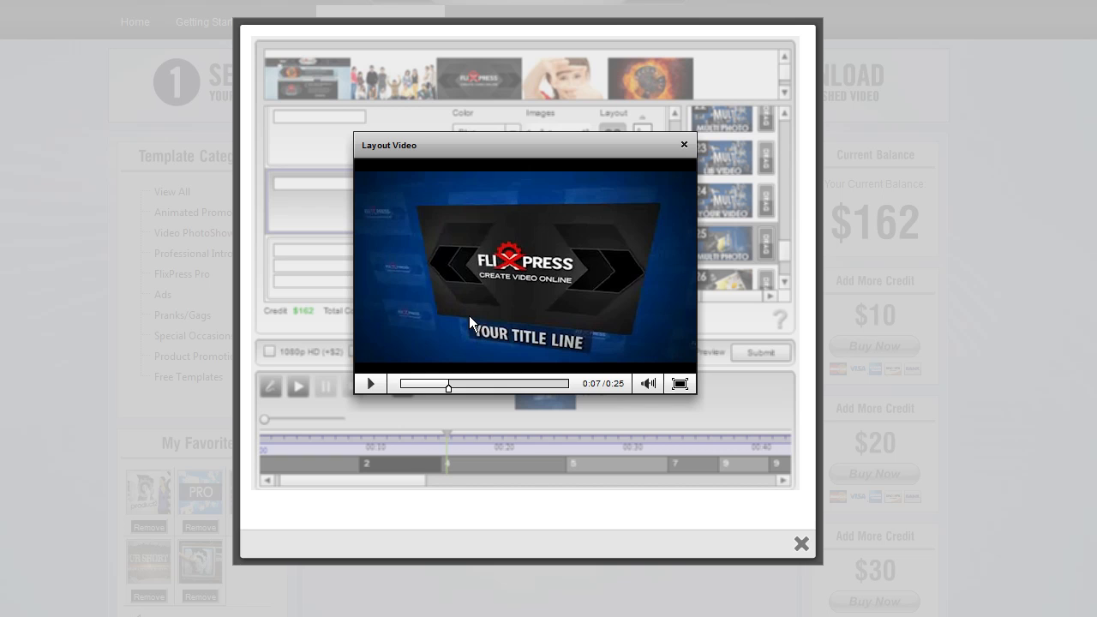
click(370, 383)
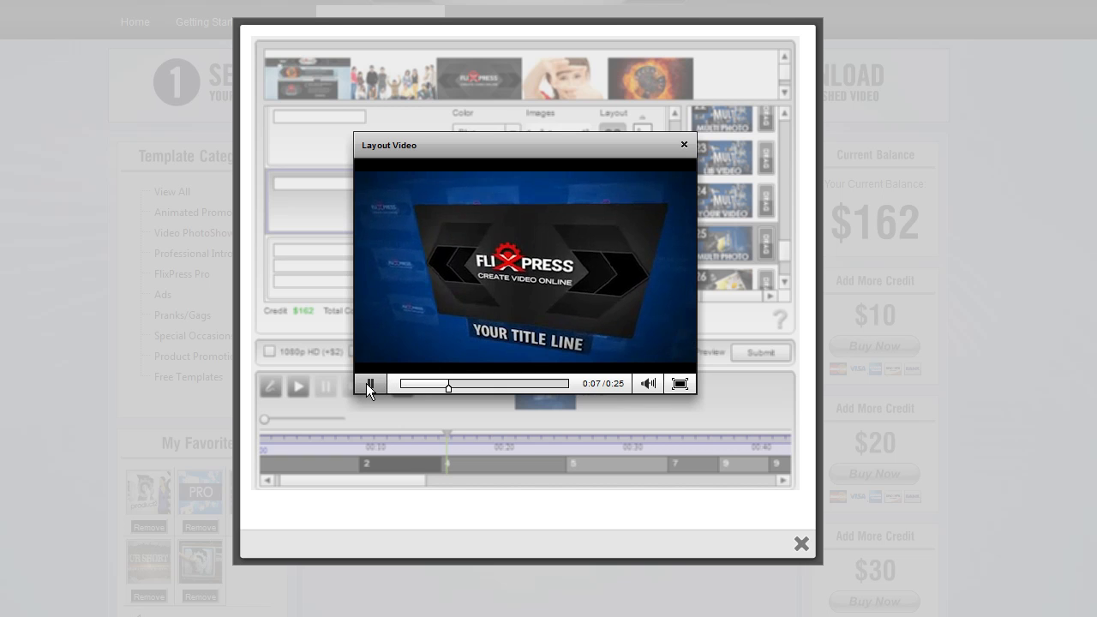
click(491, 384)
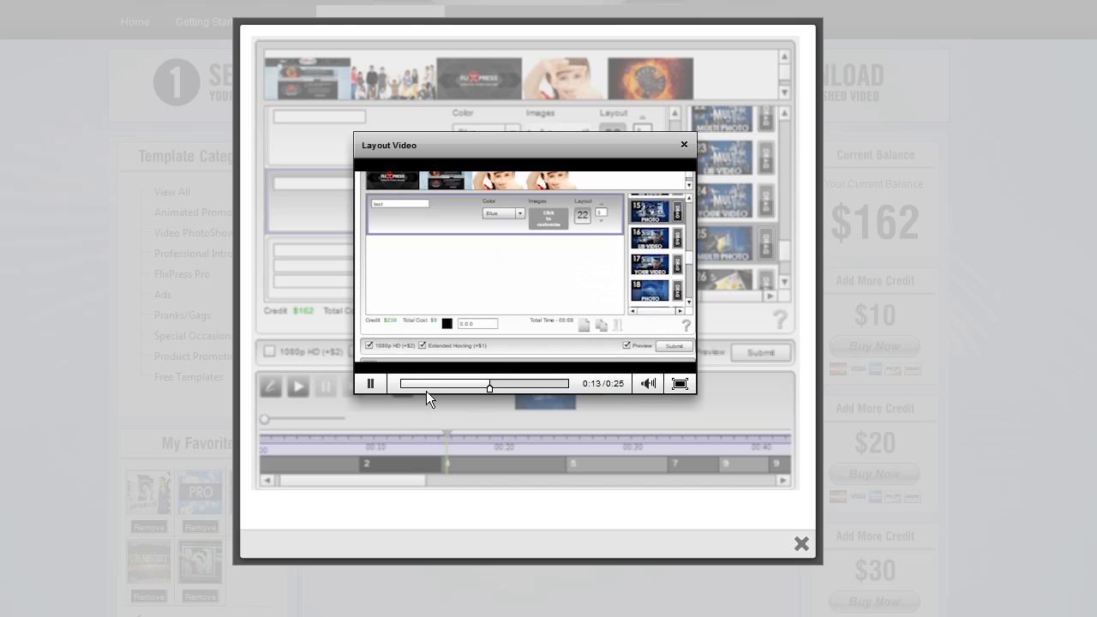
click(371, 383)
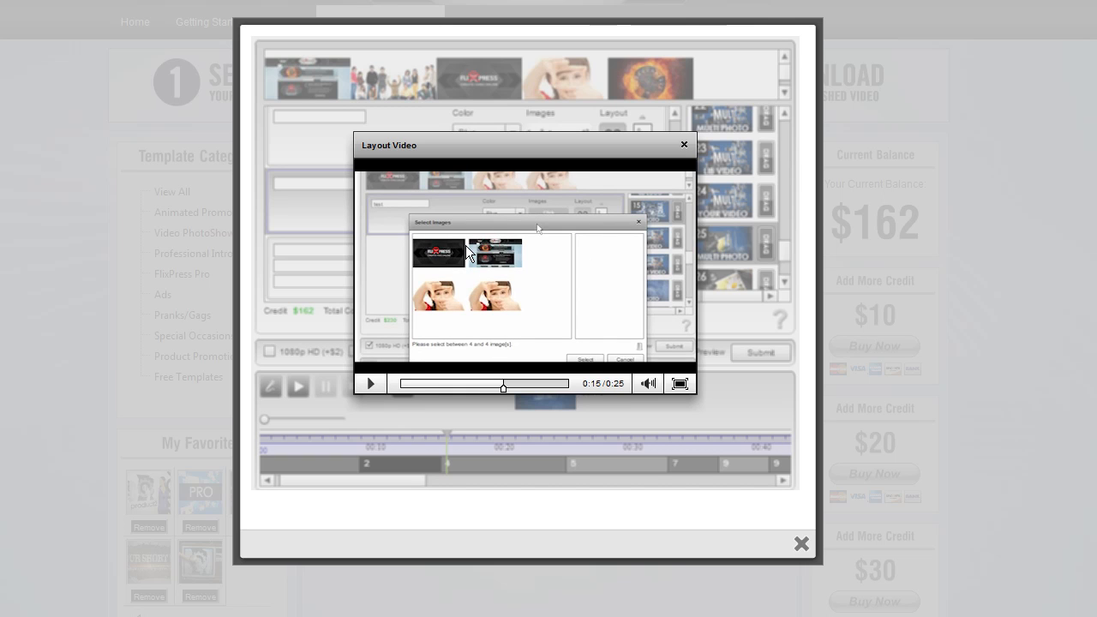
click(683, 145)
Place the multi photo layout 25 into the new slot and open its image selection
drag(765, 251, 611, 274)
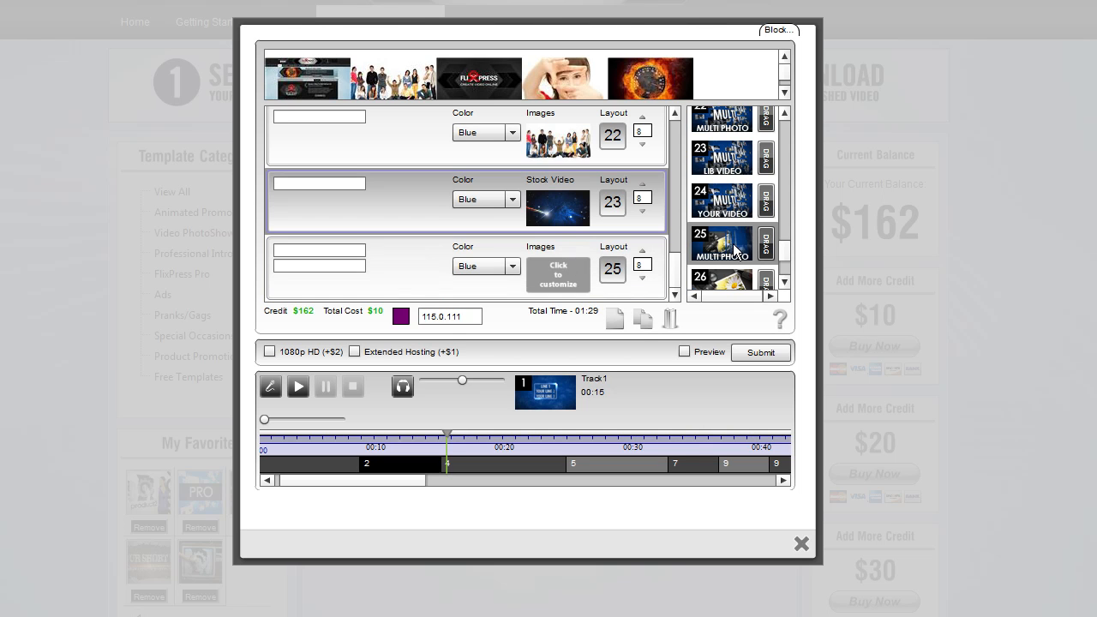
click(556, 270)
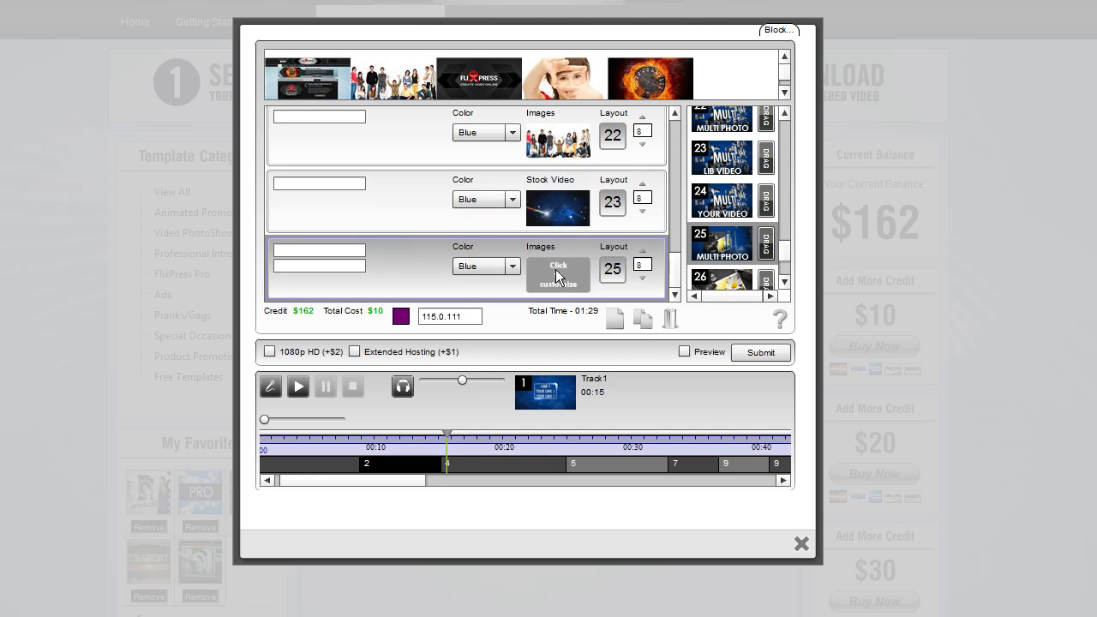
mouse_move(584, 236)
mouse_down()
mouse_move(585, 269)
mouse_move(585, 229)
mouse_up()
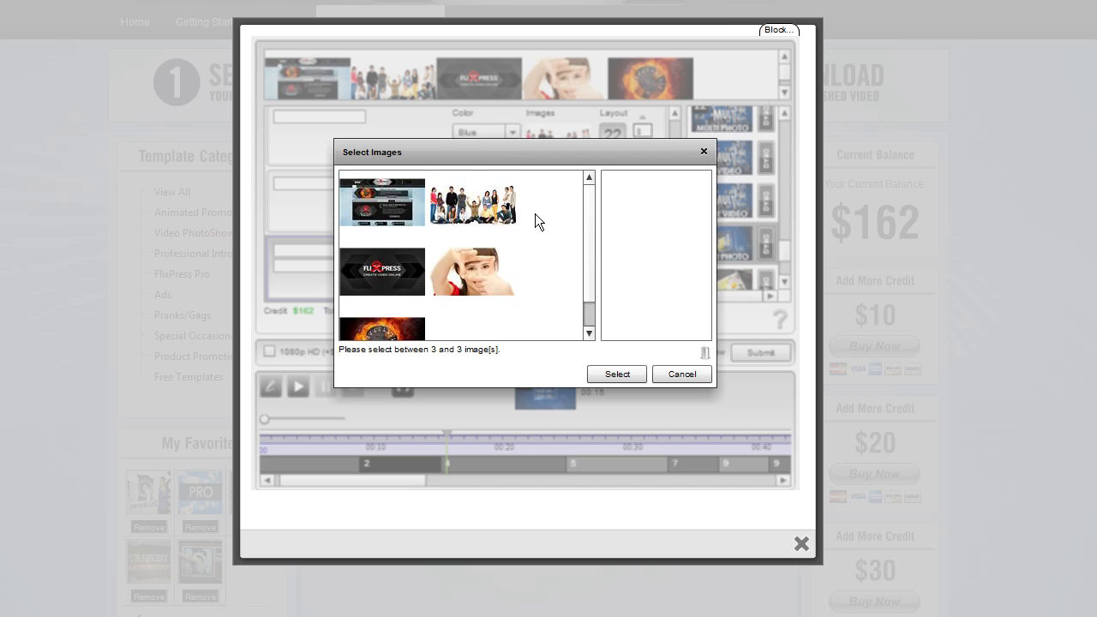
Assign the group photo, FlixPress logo and fire speedometer images to the multi photo layout 25 slot
drag(461, 206, 649, 213)
drag(471, 210, 705, 352)
scroll(660, 306, down, 1)
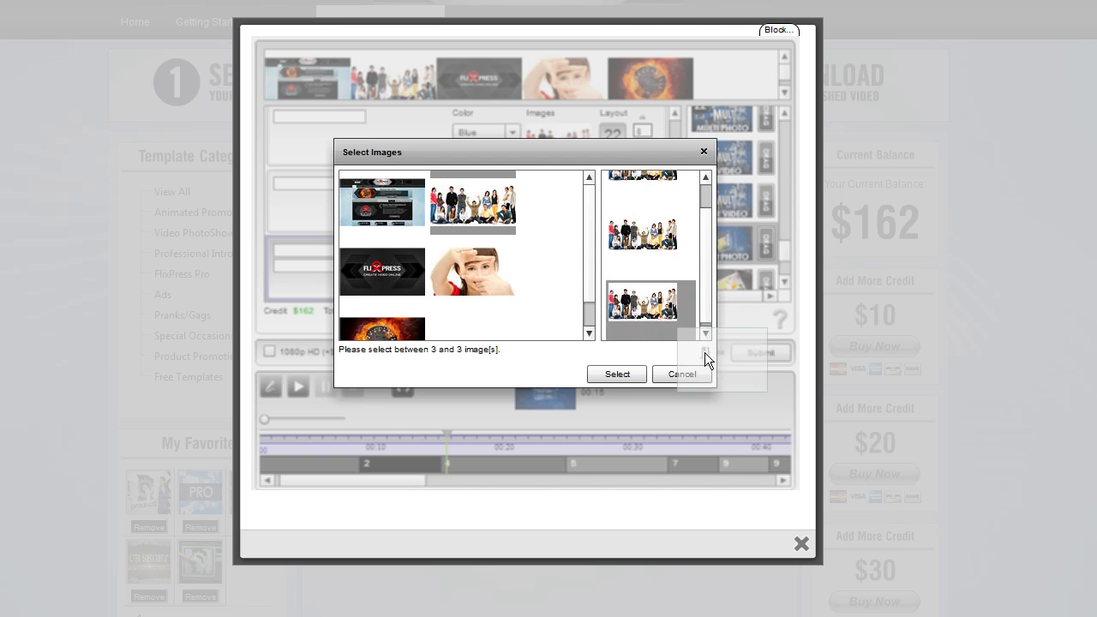
drag(678, 313, 704, 353)
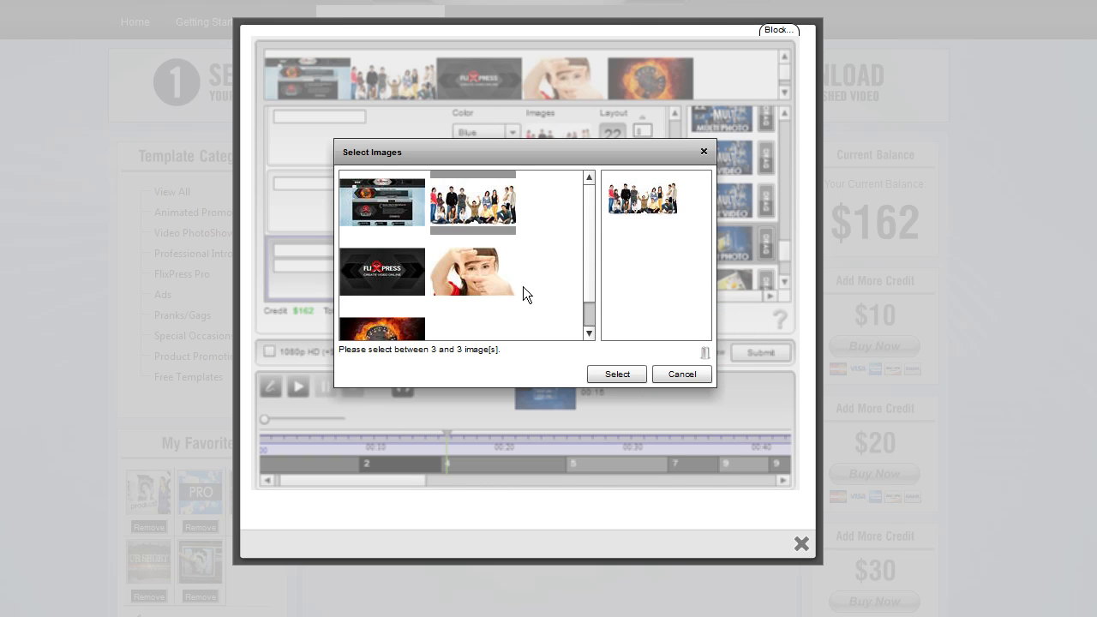
drag(397, 281, 677, 267)
drag(399, 329, 672, 318)
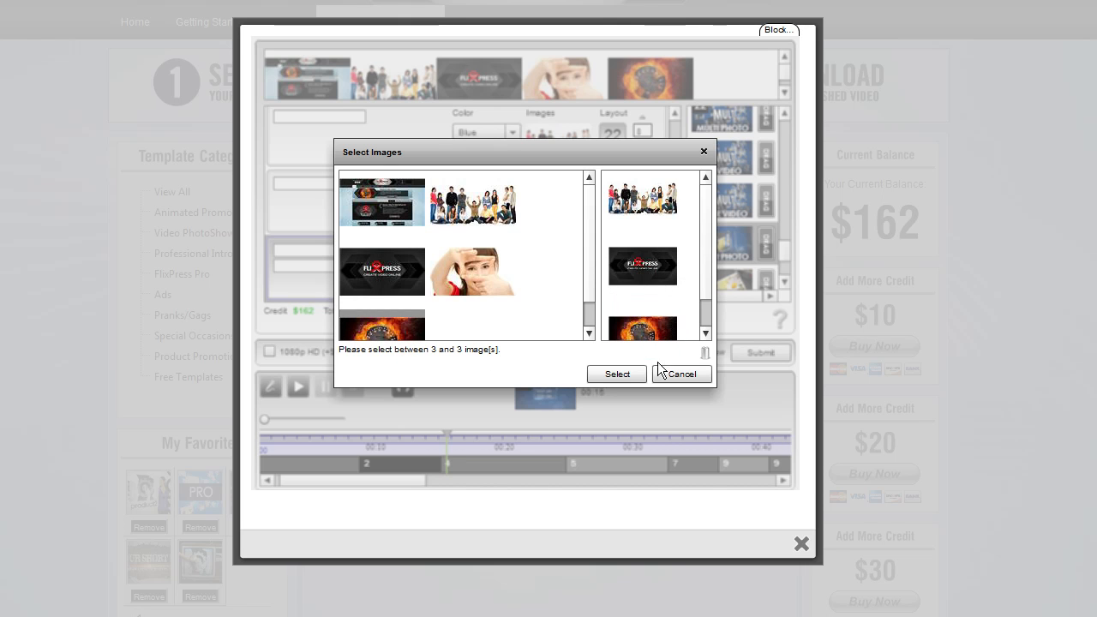
drag(707, 282, 711, 243)
click(617, 373)
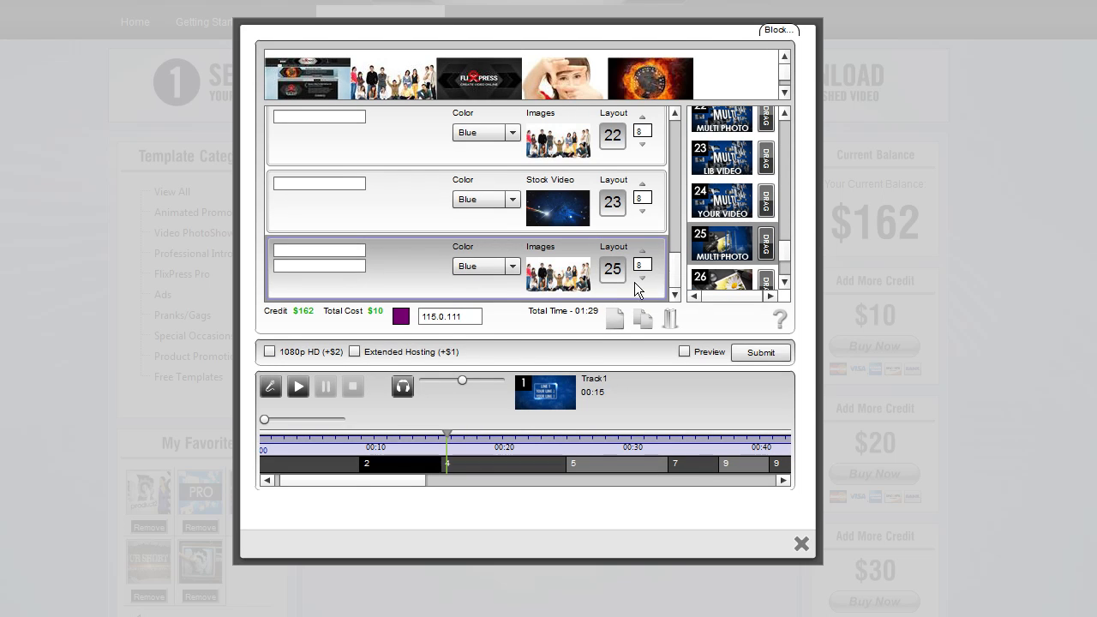
Enter YOUR TITLE as the layout 25 slot's first title line and preview its sample video
click(337, 252)
text(YOUR TITLE)
click(334, 265)
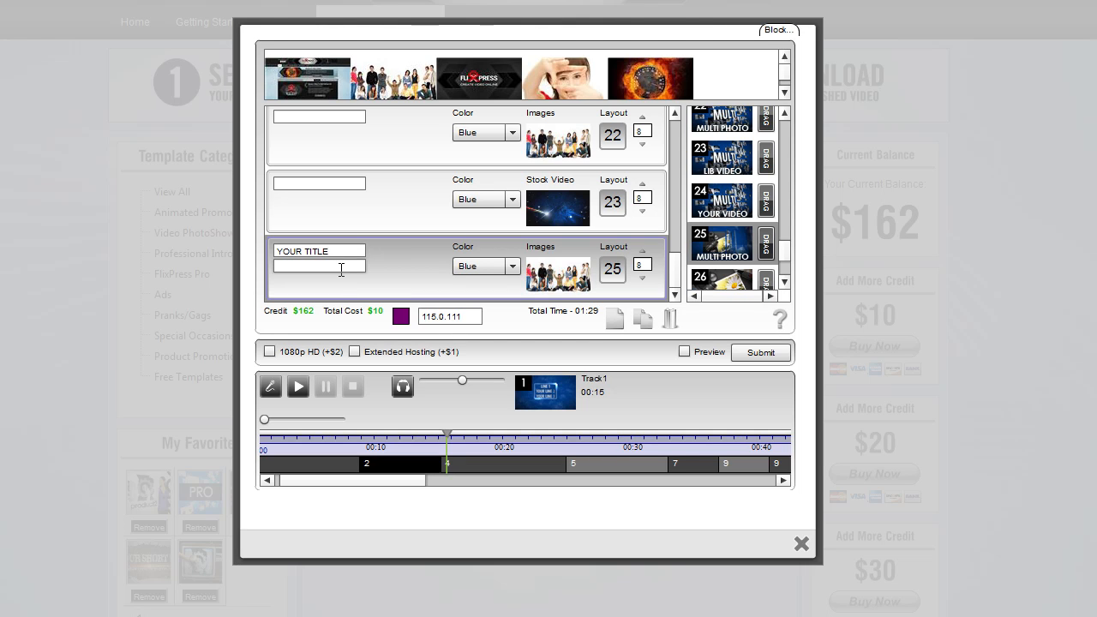
text(1)
key(BackSpace)
text(2)
click(730, 242)
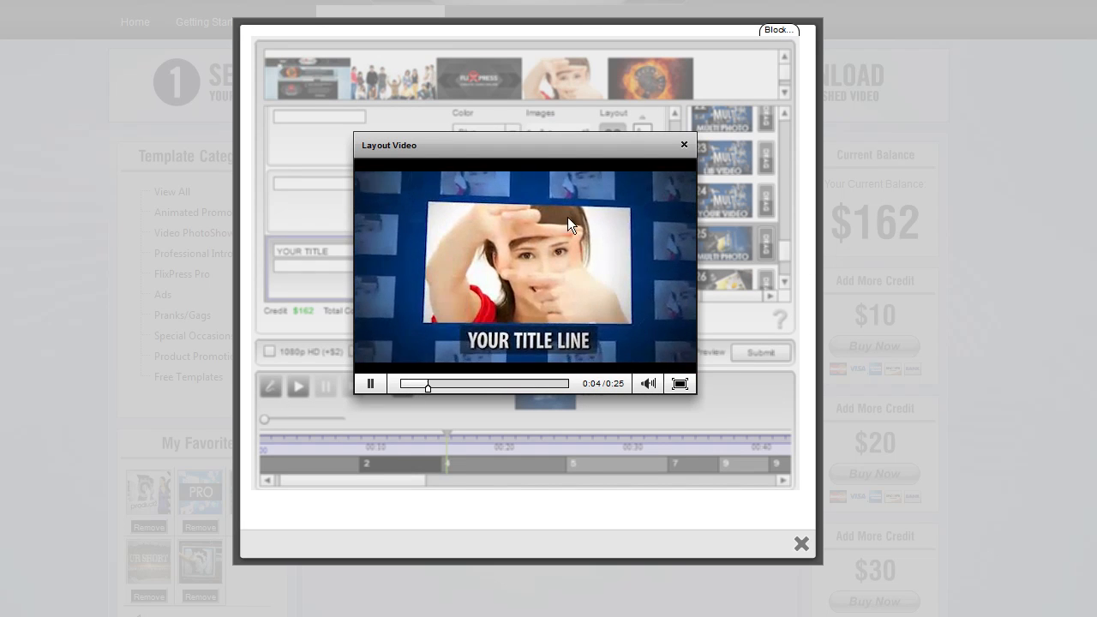
click(683, 144)
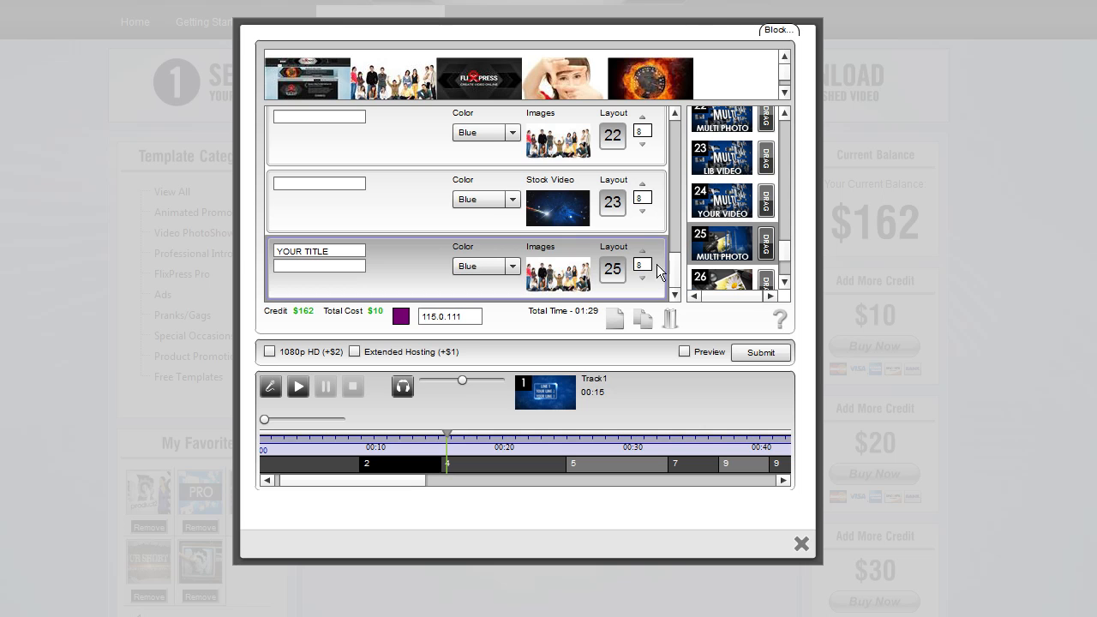
Add another slot below the multi photo layout 25 slot
drag(675, 273, 676, 275)
click(615, 321)
drag(676, 265, 676, 281)
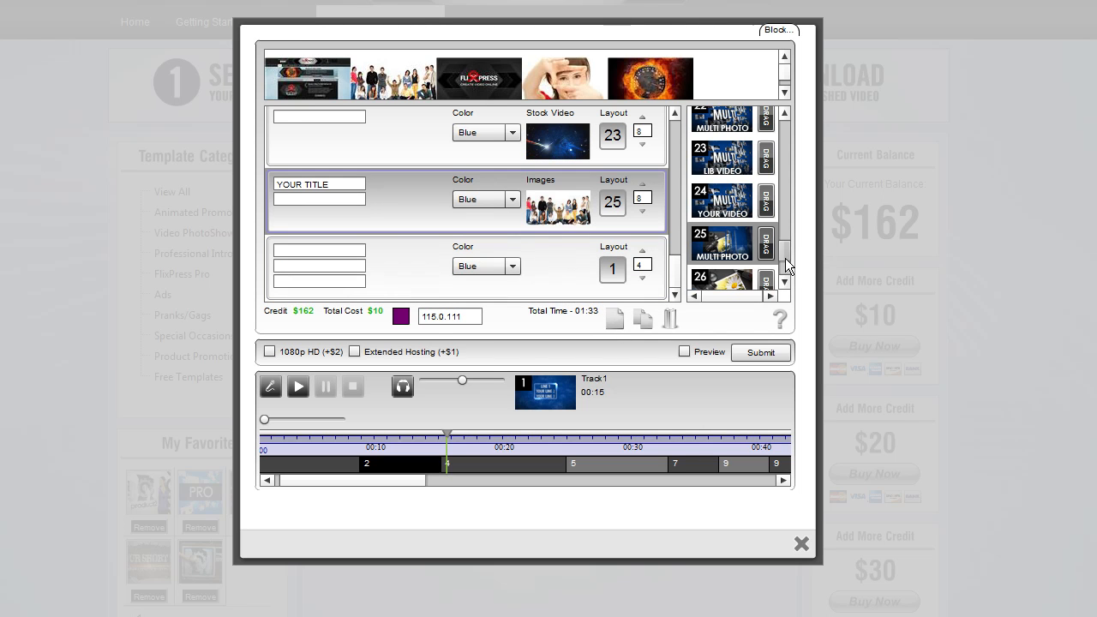
Preview the multi photo layout 22 sample video from the layout library
drag(785, 257, 786, 249)
click(742, 152)
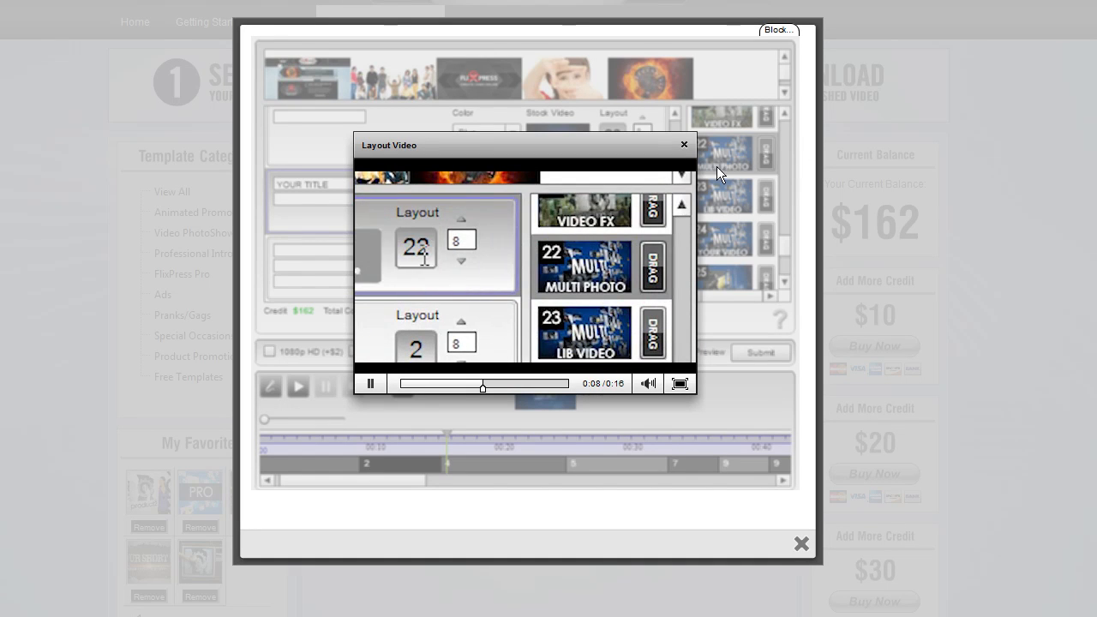
click(401, 384)
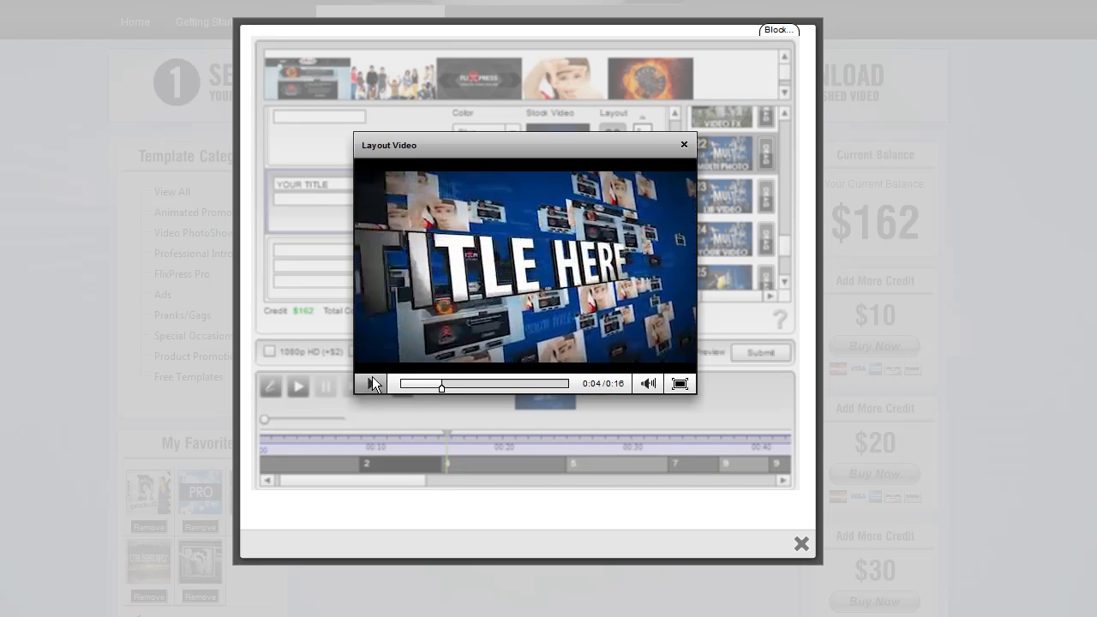
click(685, 145)
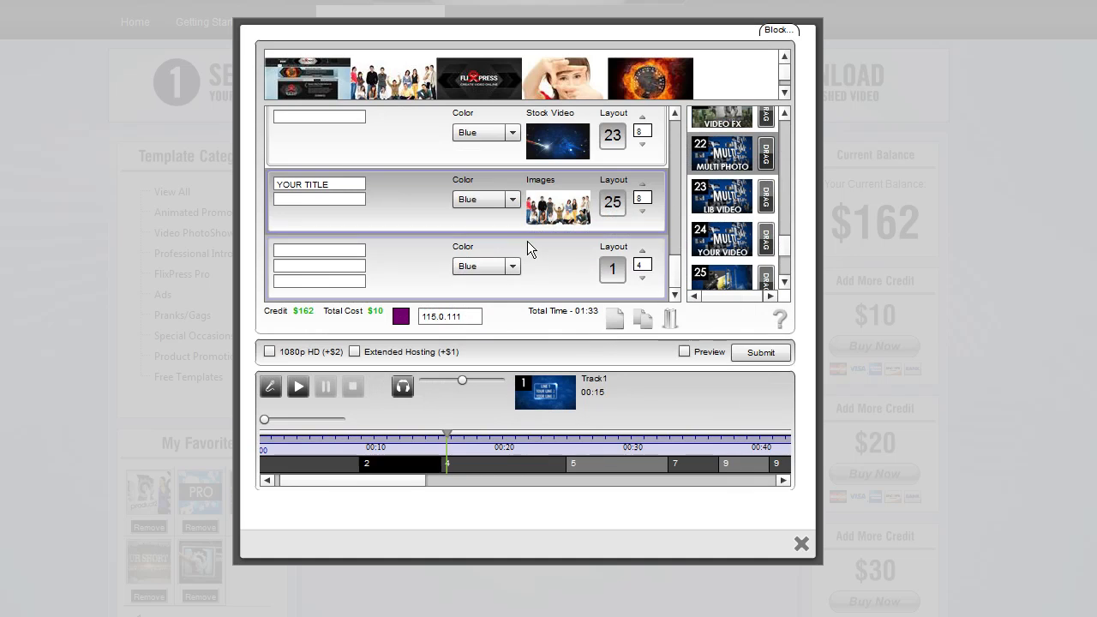
Place multi photo layout 22 in the new slot and assign it four images, including the website screenshot, girl and fire speedometer
drag(765, 161, 623, 268)
click(557, 273)
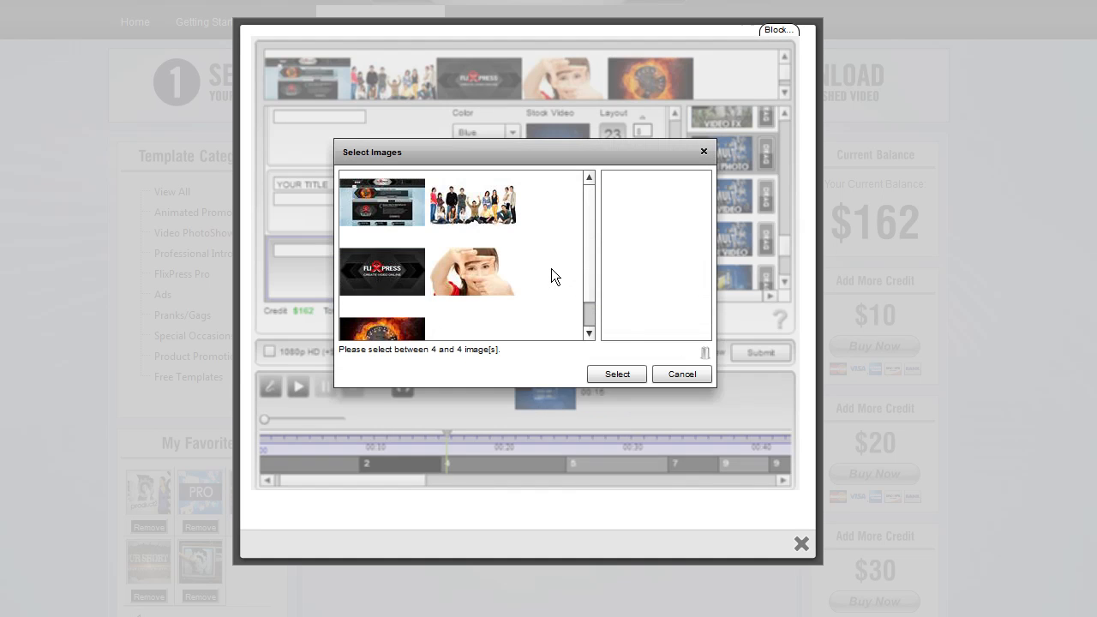
drag(383, 204, 622, 214)
drag(471, 272, 668, 278)
drag(396, 324, 660, 304)
drag(406, 337, 645, 311)
scroll(590, 301, down, 1)
drag(703, 279, 703, 321)
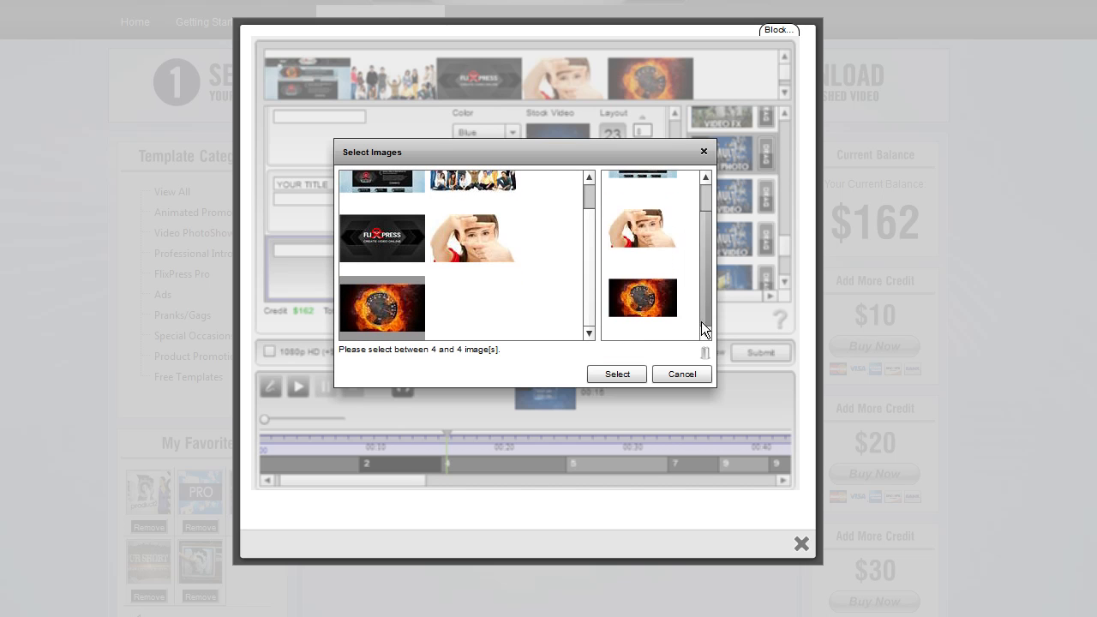
drag(406, 242, 658, 335)
drag(701, 273, 692, 212)
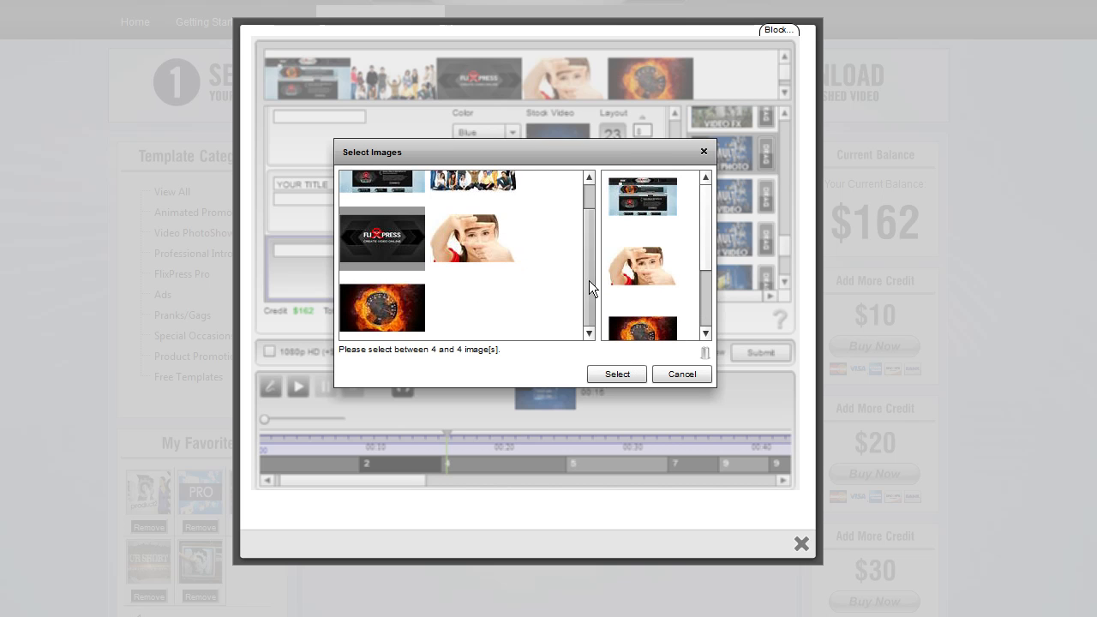
click(632, 374)
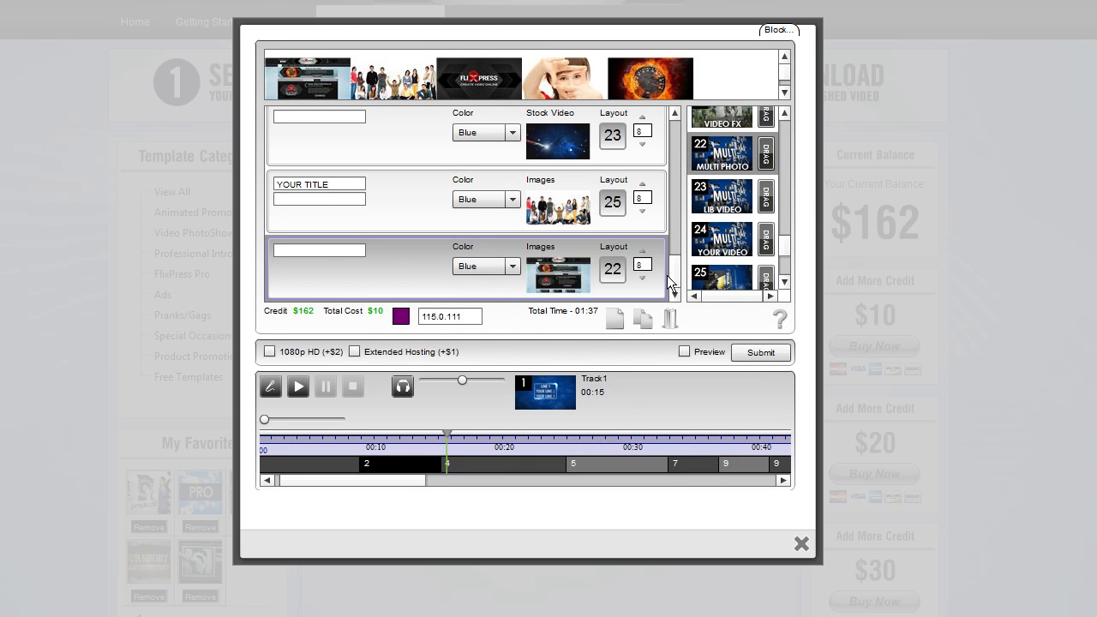
Title the layout 22 slot YOUR TITLE and add another slot below it
text(YOUR TITLE)
click(614, 319)
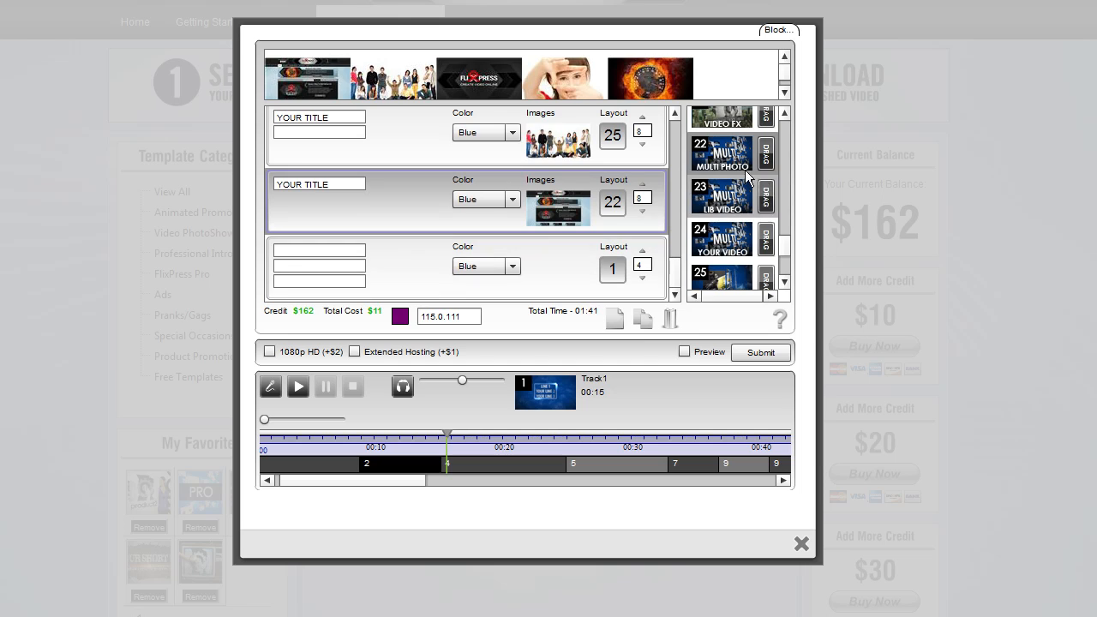
Preview the layout 22 and stock video layout 23 sample videos, then place layout 23 in the new slot
click(702, 156)
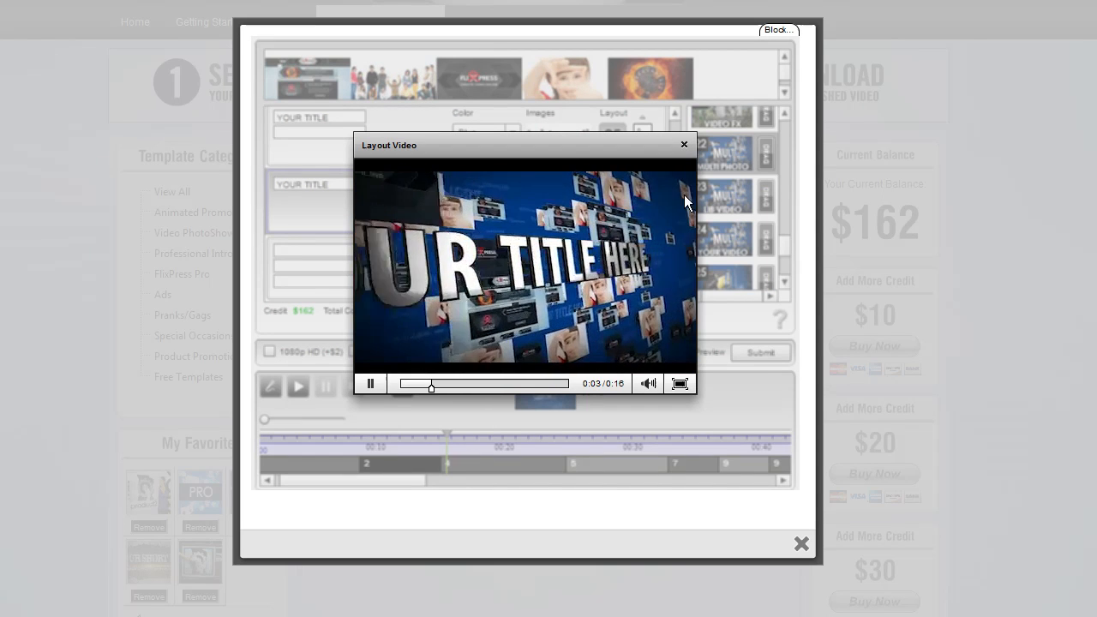
click(684, 145)
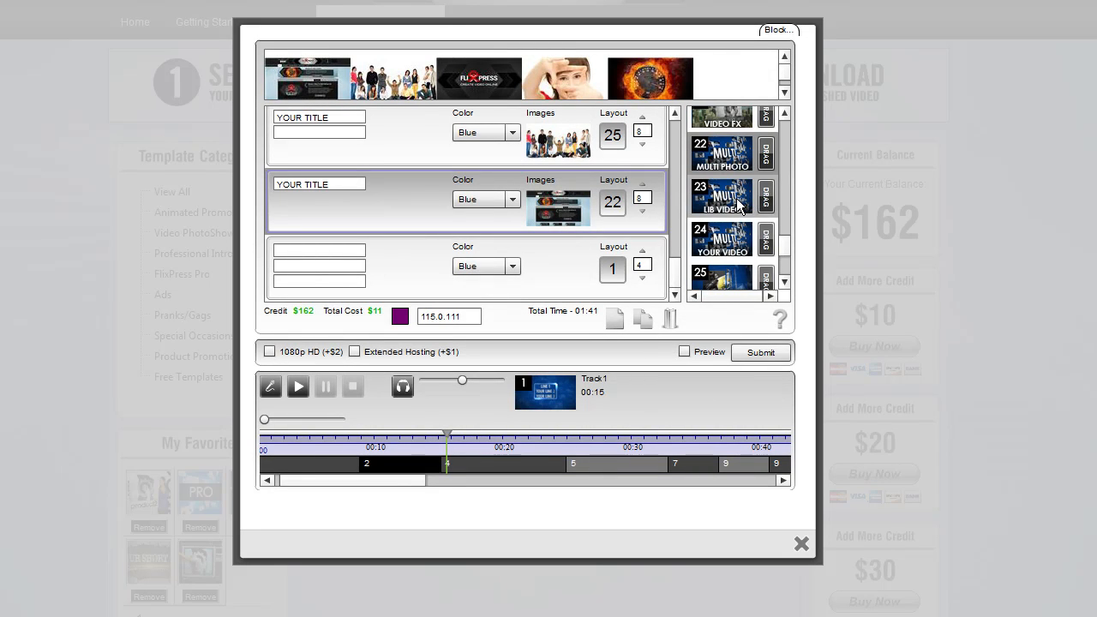
click(731, 205)
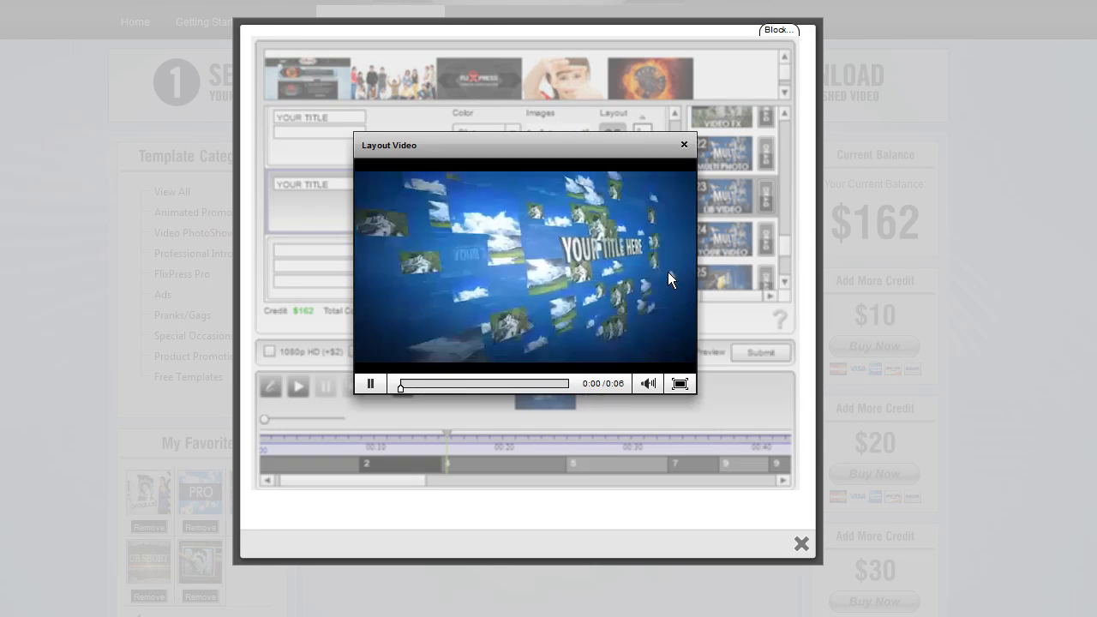
click(684, 145)
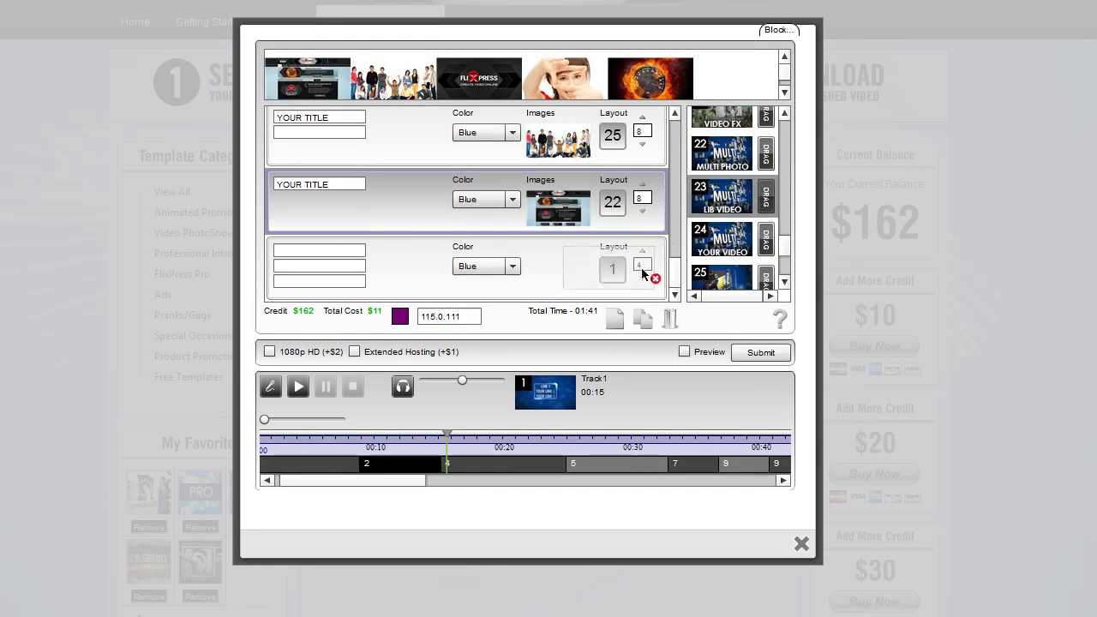
Choose Burning Obj 1, 2 and 9 from Slow Motion > BurningObjects as the slot's stock video clips
click(582, 269)
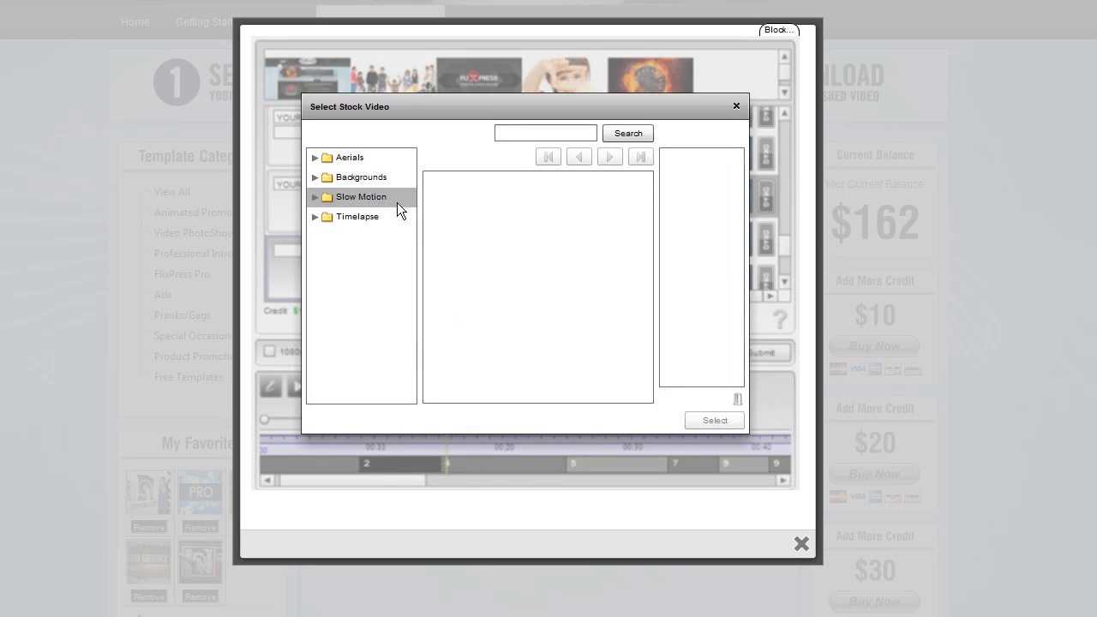
click(314, 198)
click(403, 241)
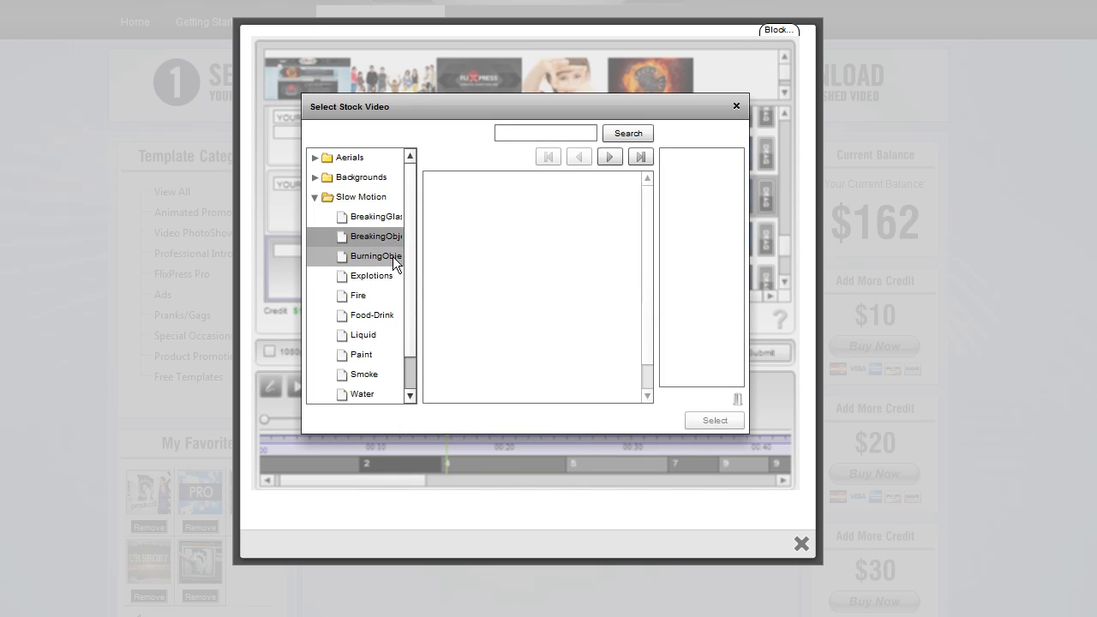
click(376, 310)
click(378, 261)
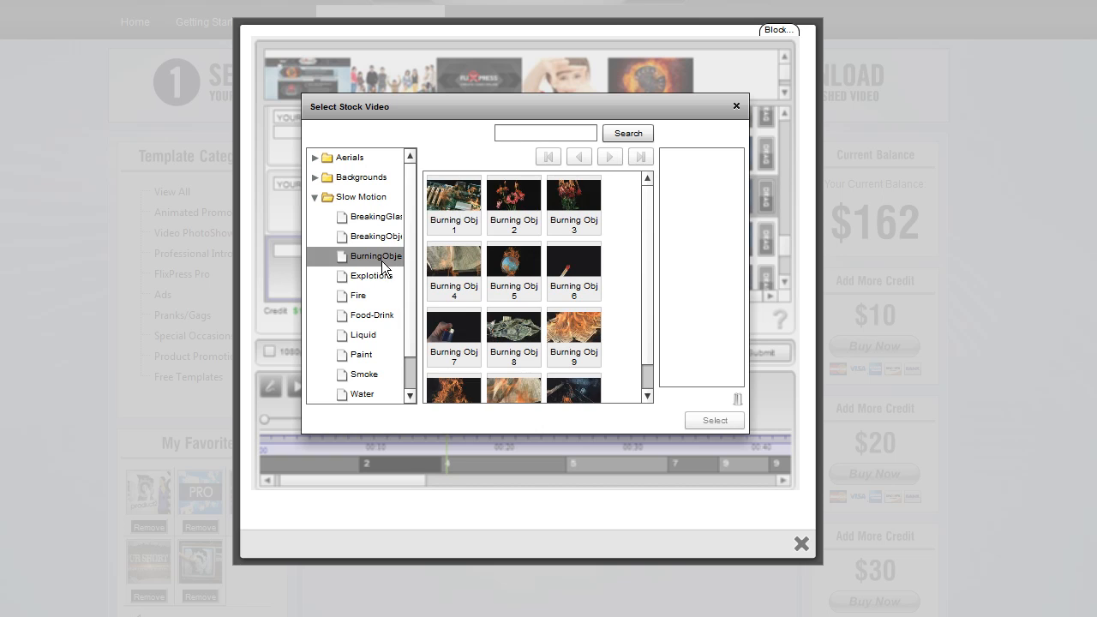
mouse_move(448, 210)
mouse_down()
mouse_move(734, 224)
mouse_move(720, 206)
mouse_up()
drag(514, 202, 677, 238)
drag(575, 336, 699, 286)
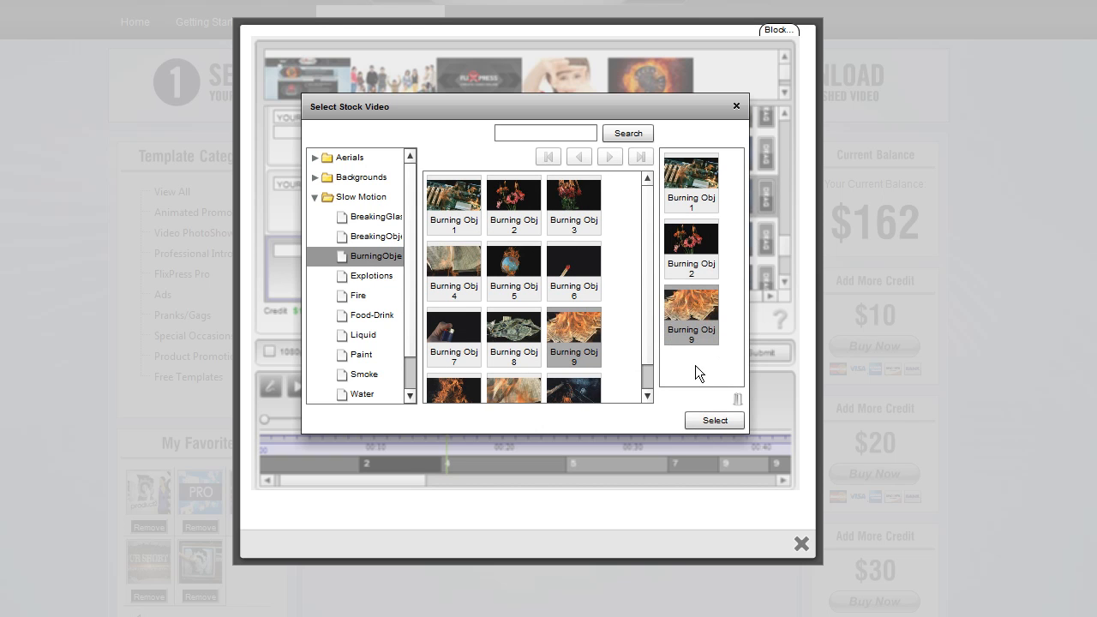
drag(590, 356, 702, 343)
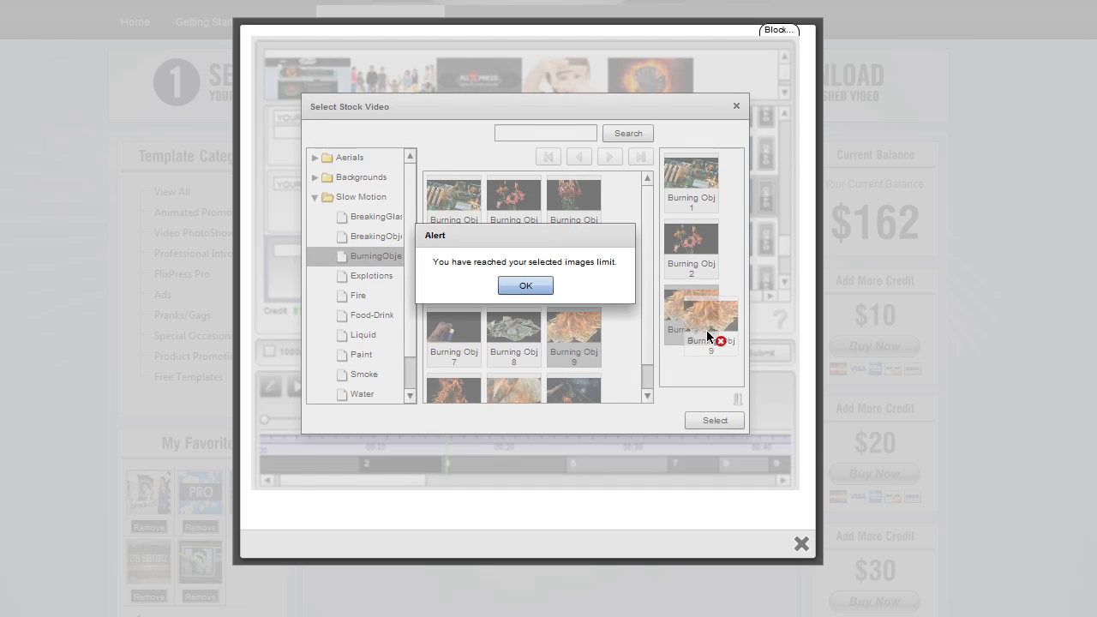
drag(708, 337, 573, 327)
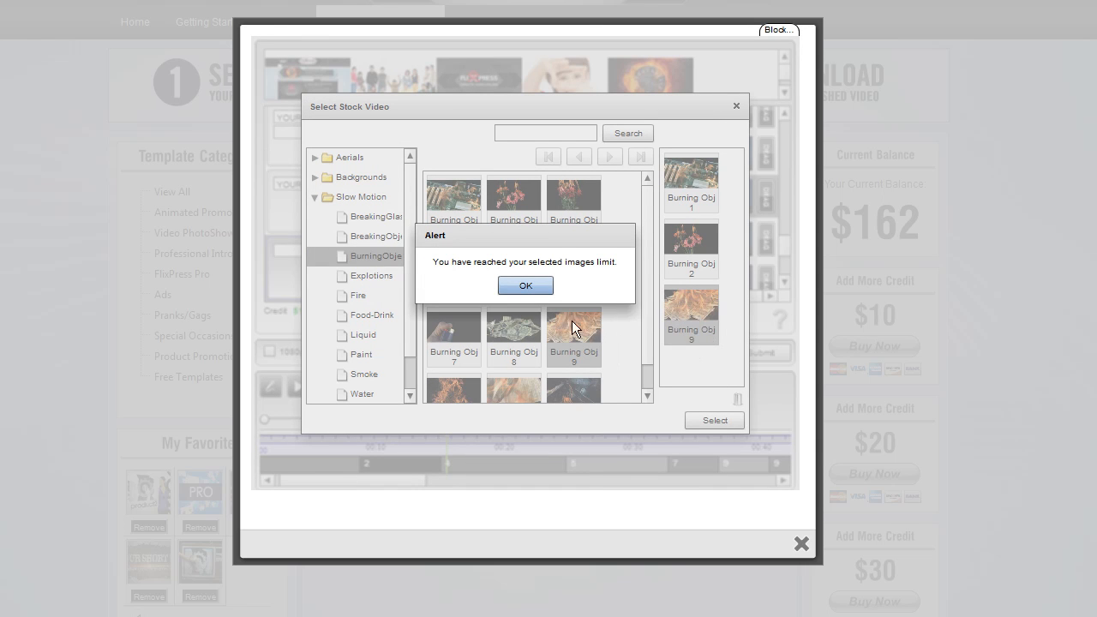
click(536, 291)
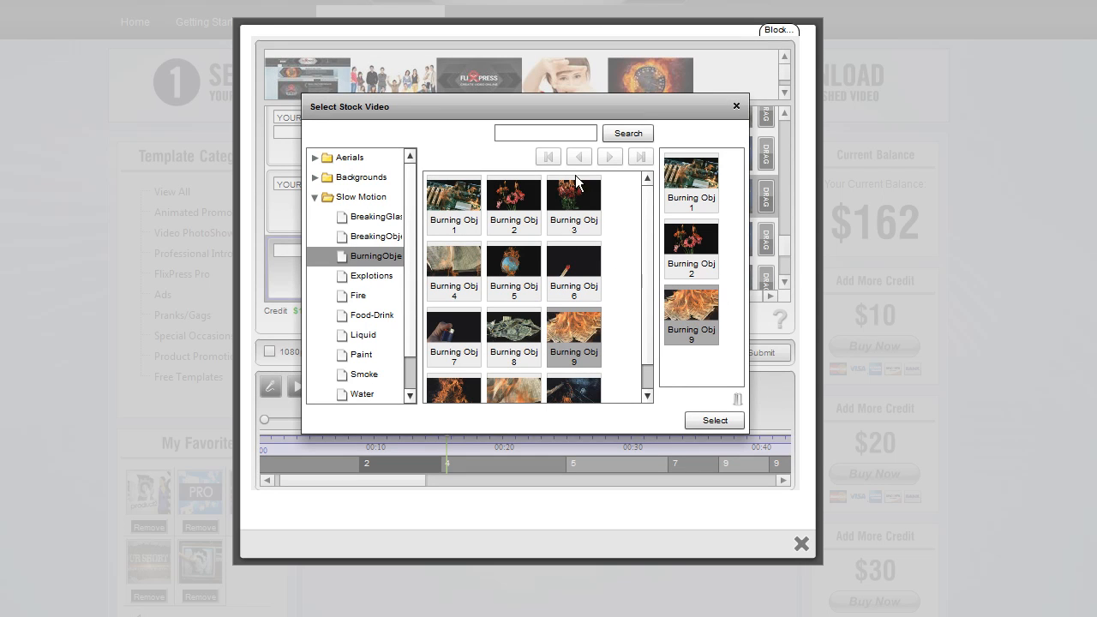
click(714, 420)
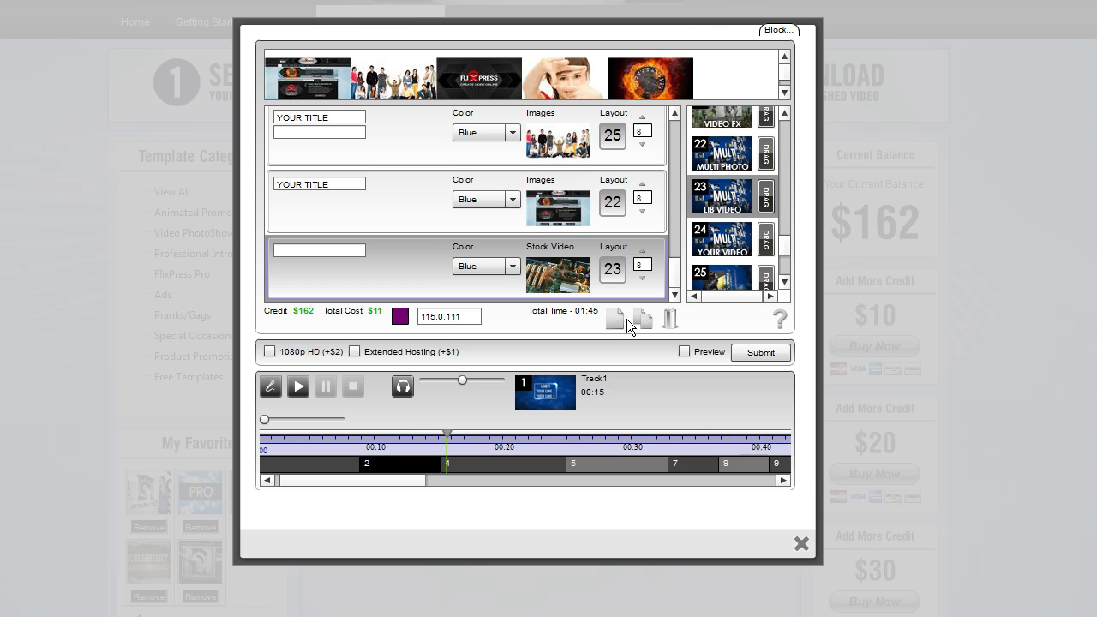
Preview the stock video layout 23 and photo layout 26 sample videos
click(733, 245)
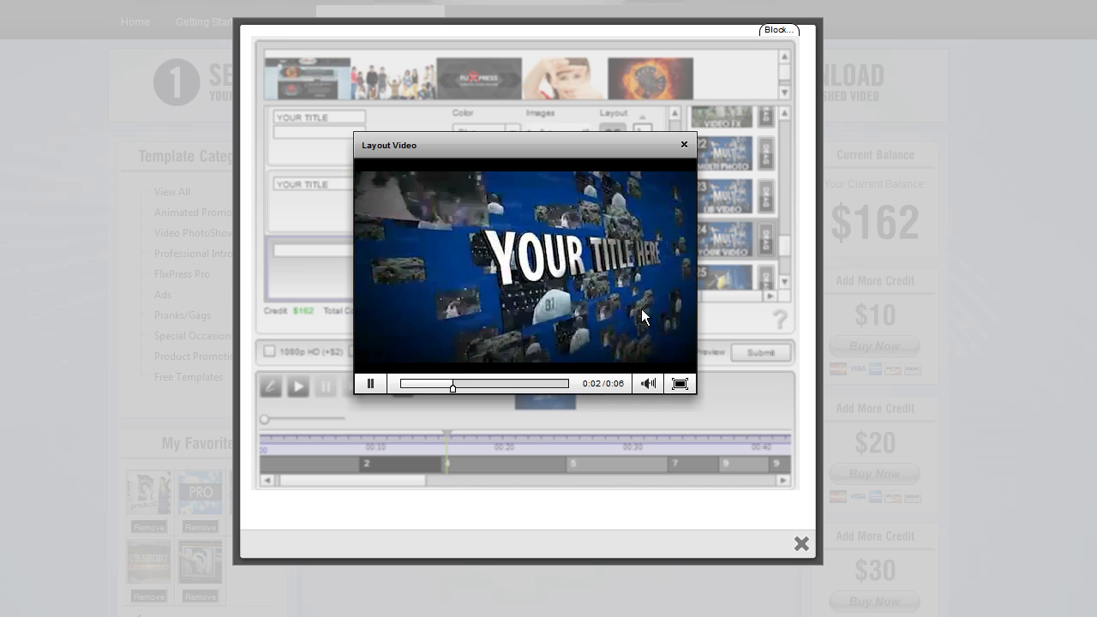
click(684, 144)
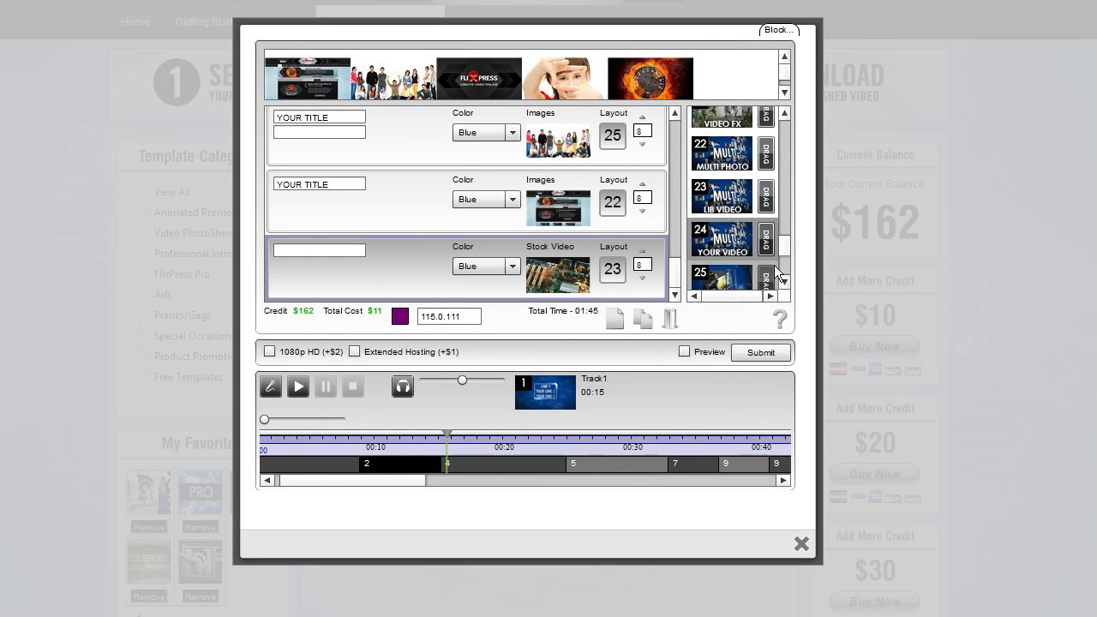
drag(785, 251, 783, 272)
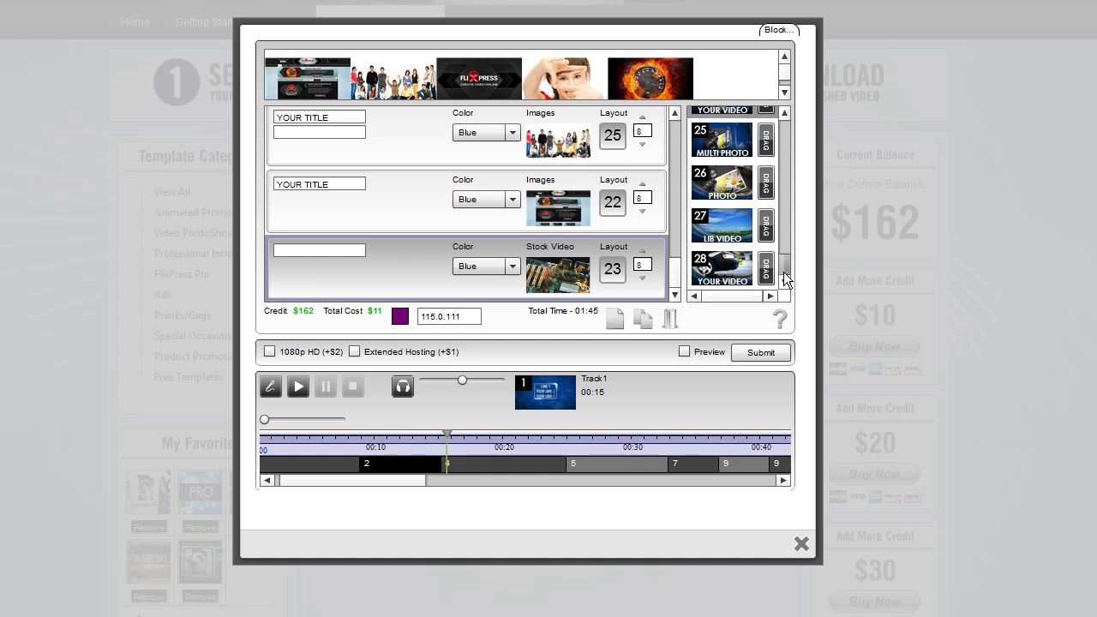
click(726, 187)
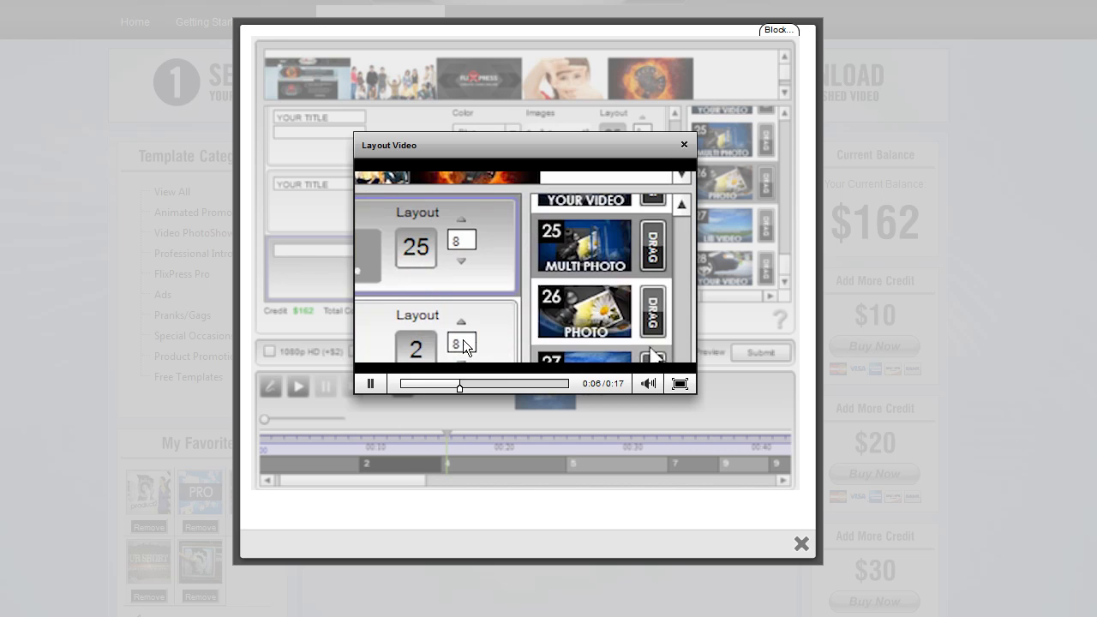
click(684, 144)
Replace the last slot's layout with photo layout 26 and drop the group photo into it
drag(766, 182, 517, 291)
drag(392, 79, 409, 266)
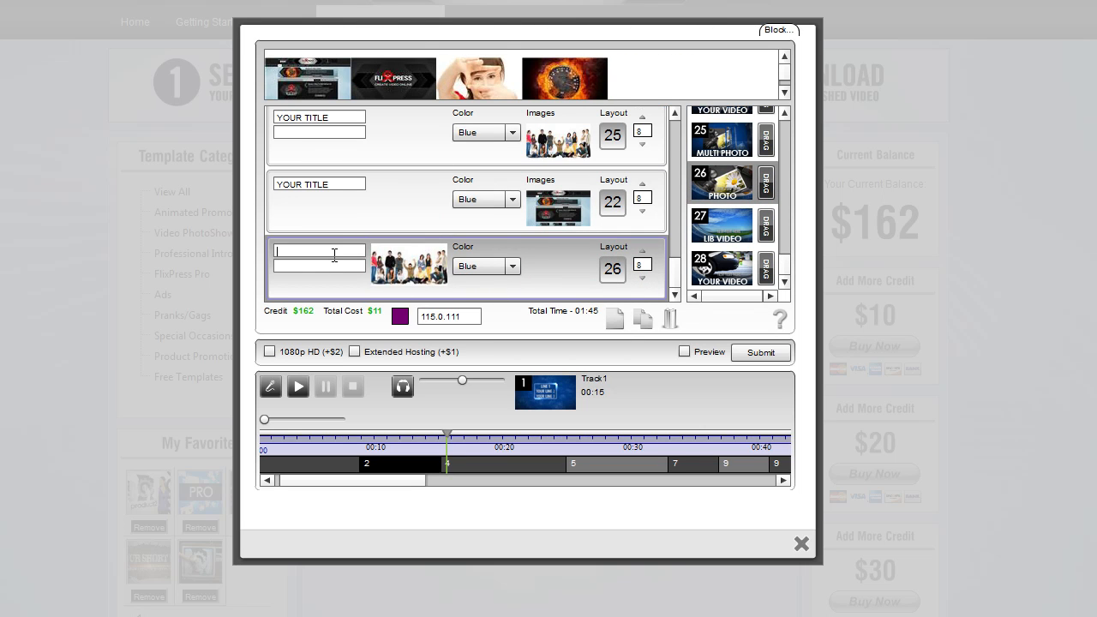
click(297, 267)
Play the project preview on the timeline, jumping between its sections
mouse_move(780, 267)
mouse_down()
mouse_move(775, 141)
mouse_move(762, 275)
mouse_up()
drag(393, 486, 372, 465)
click(298, 387)
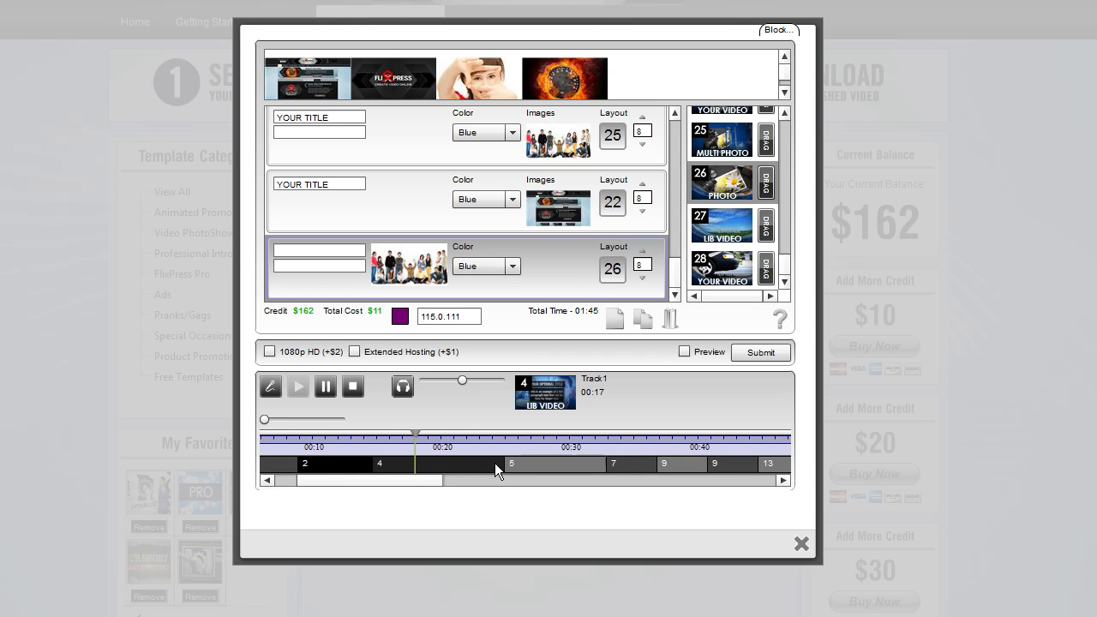
drag(507, 463, 438, 465)
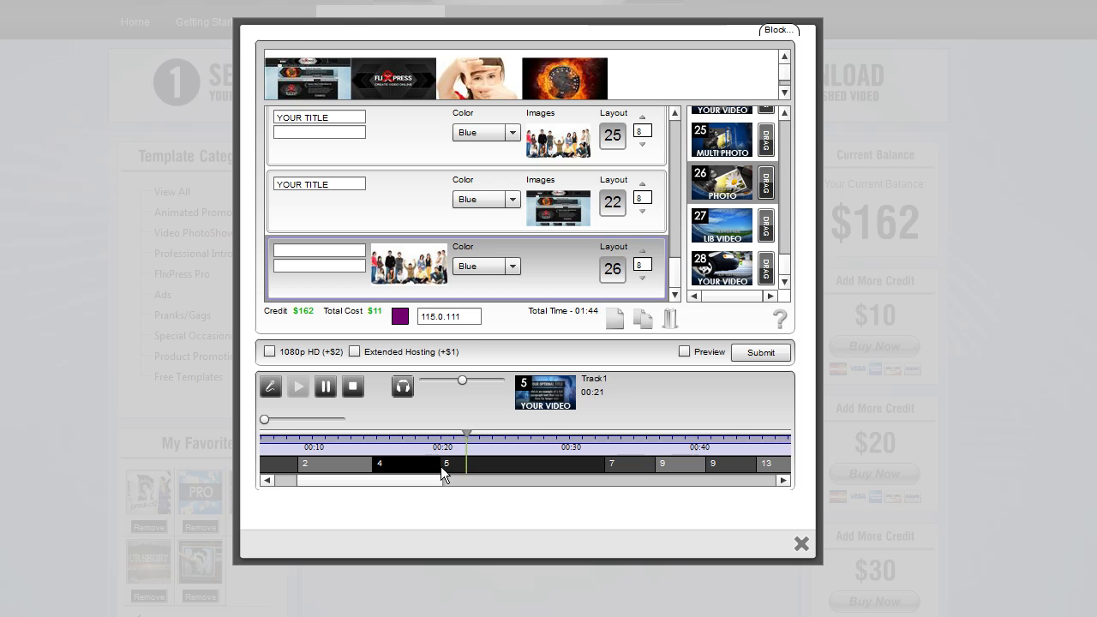
click(443, 466)
drag(596, 465, 515, 464)
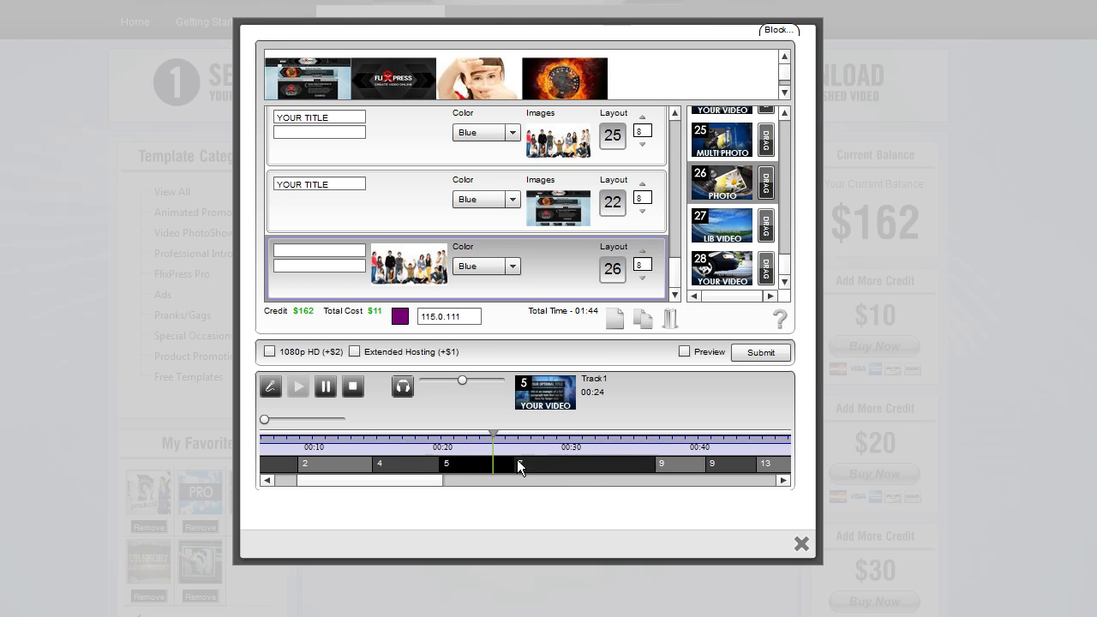
Trim the section durations along the timeline, scrolling through the track to shorten the clips
drag(644, 465, 588, 470)
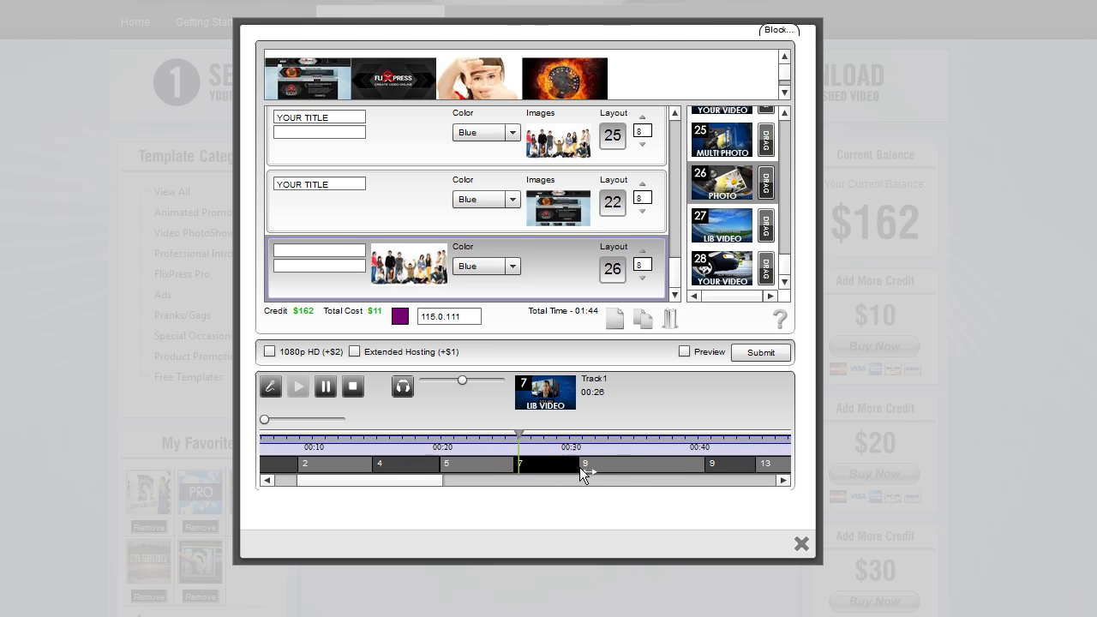
drag(437, 483, 472, 490)
click(463, 467)
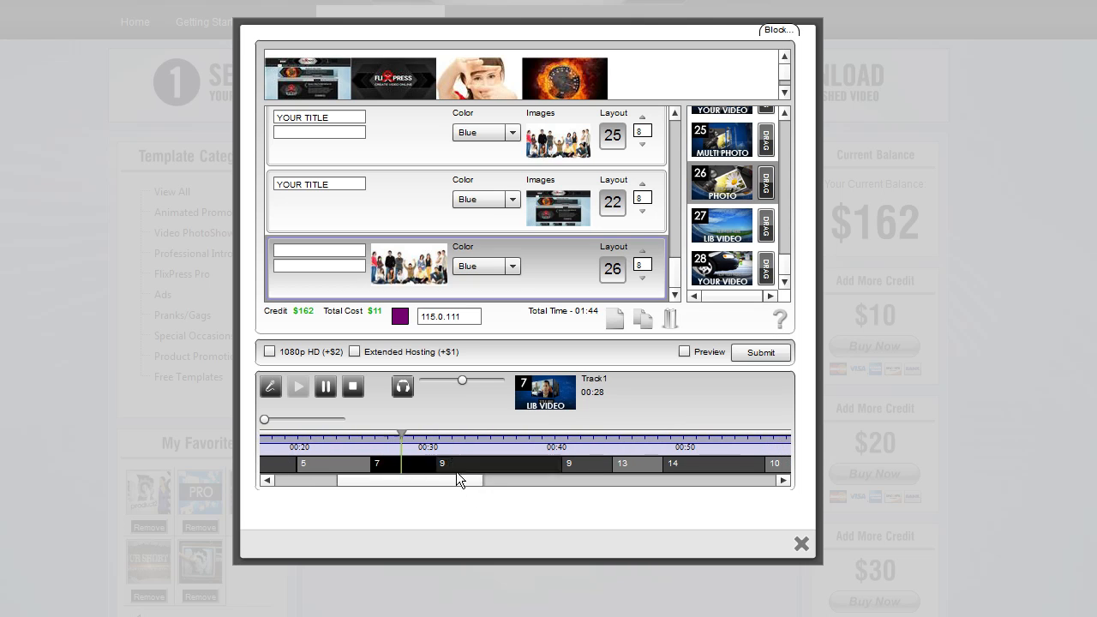
drag(562, 467, 487, 467)
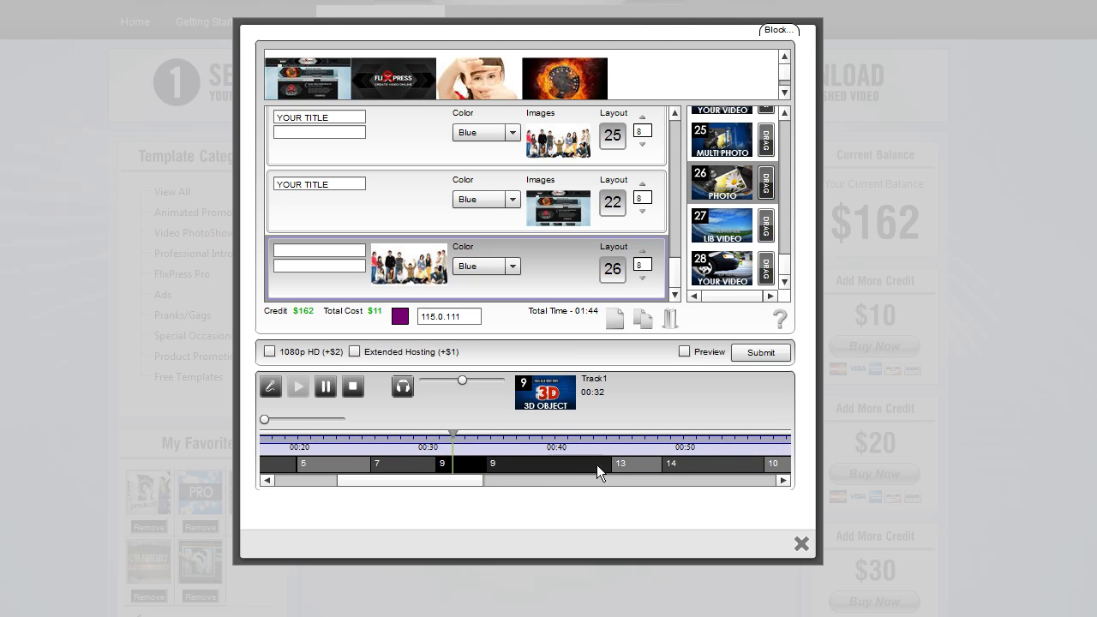
drag(619, 467, 531, 467)
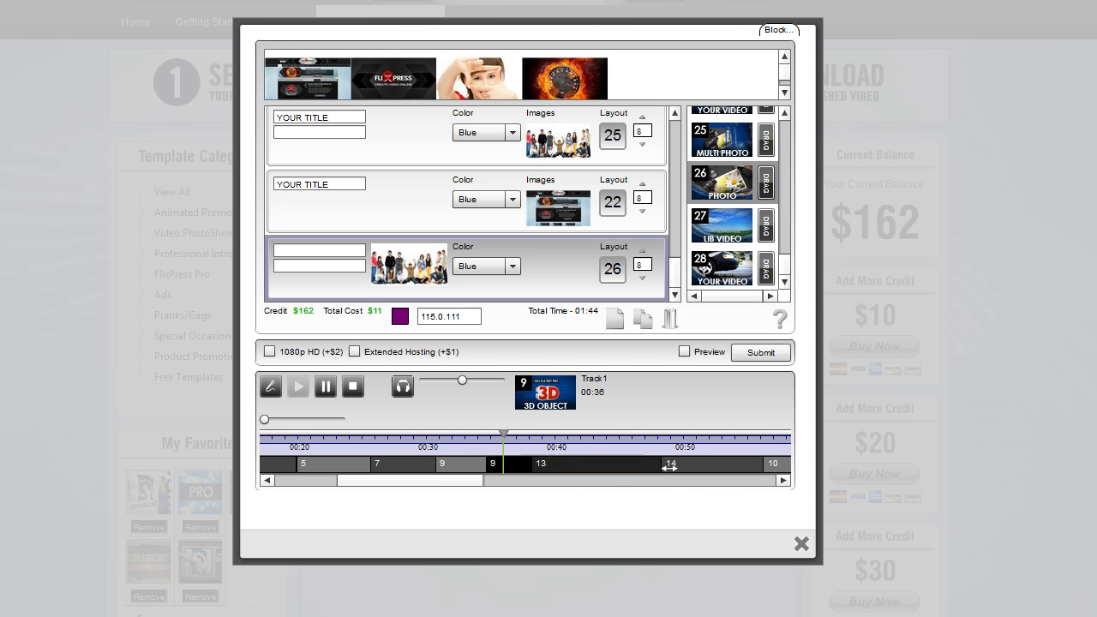
drag(663, 467, 601, 470)
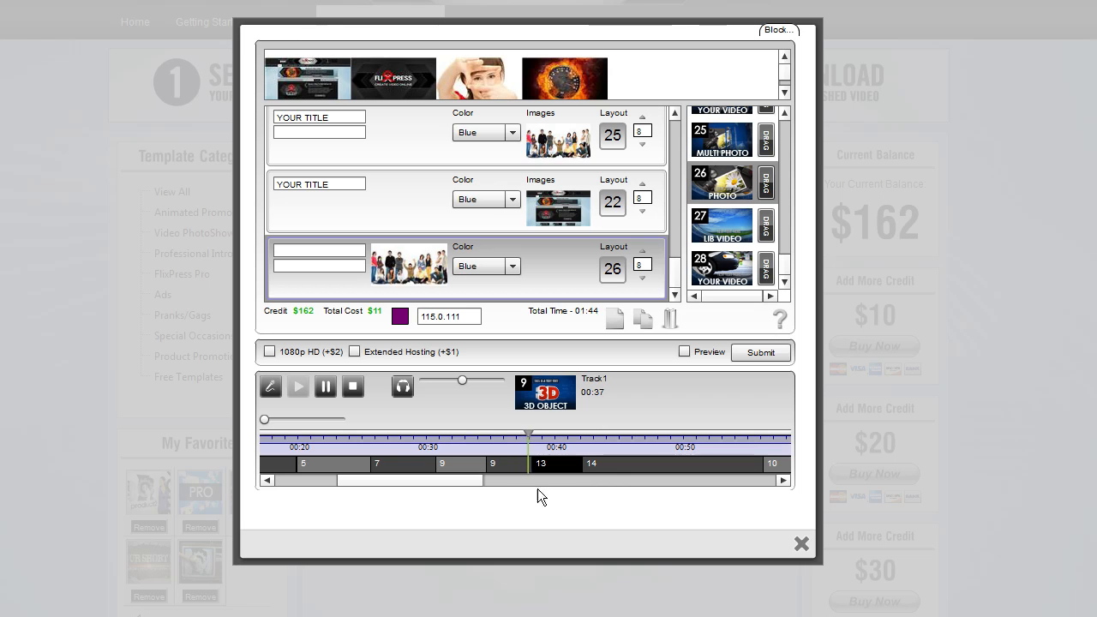
drag(470, 482, 495, 485)
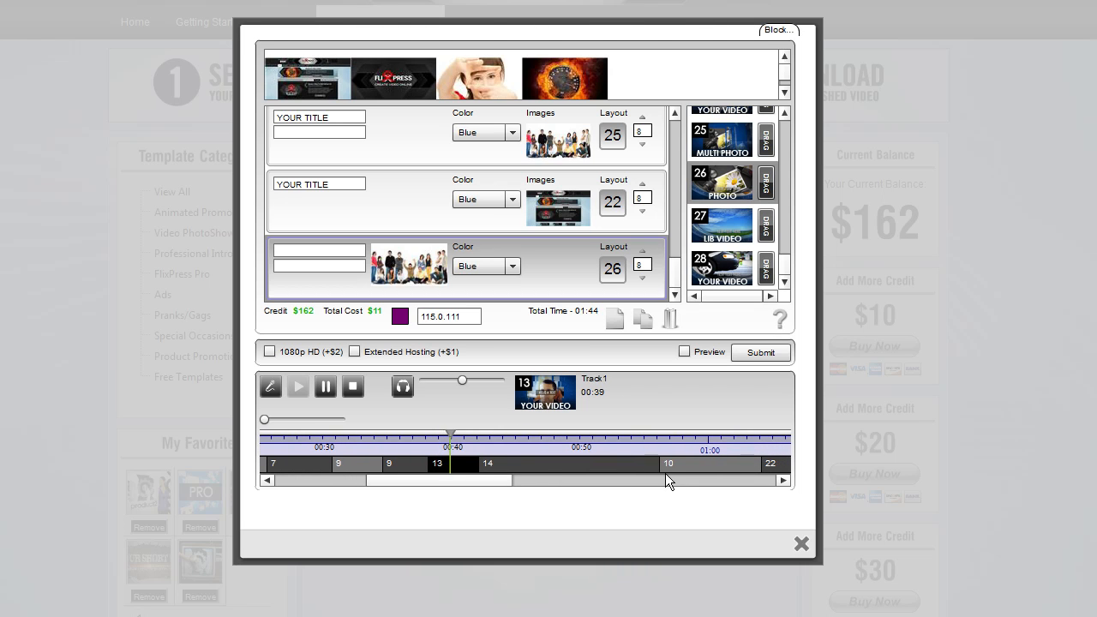
drag(659, 469, 529, 482)
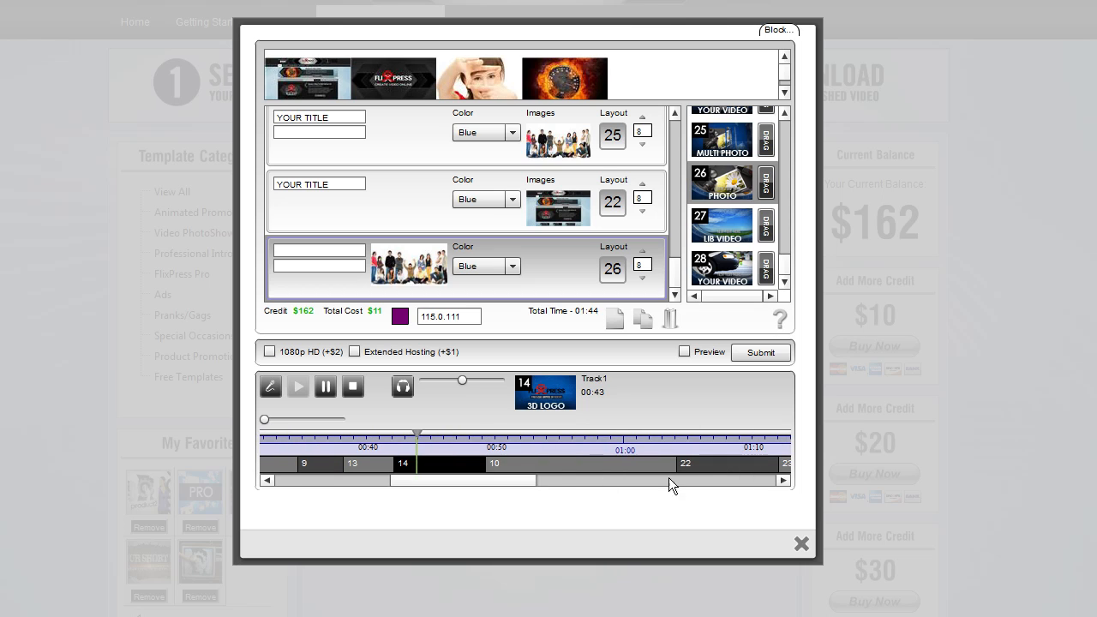
drag(666, 471, 555, 481)
drag(676, 470, 553, 470)
drag(737, 470, 648, 468)
drag(586, 481, 625, 487)
drag(683, 465, 595, 479)
drag(777, 470, 723, 469)
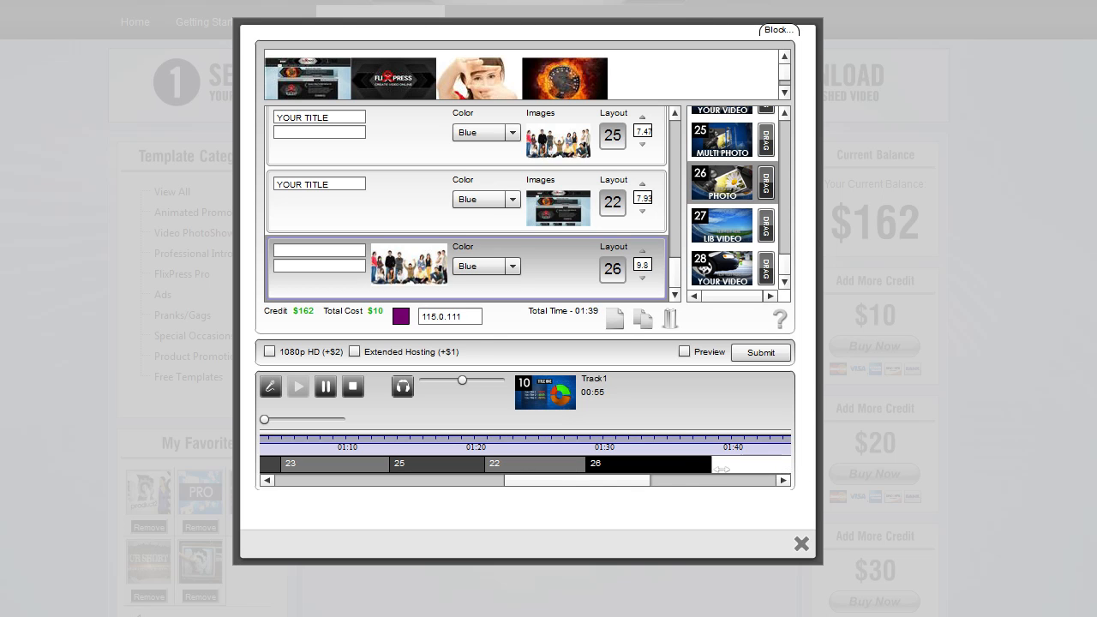
drag(647, 480, 579, 481)
Jump the playhead to several points on the timeline, pause playback and return to the start of the track
click(331, 433)
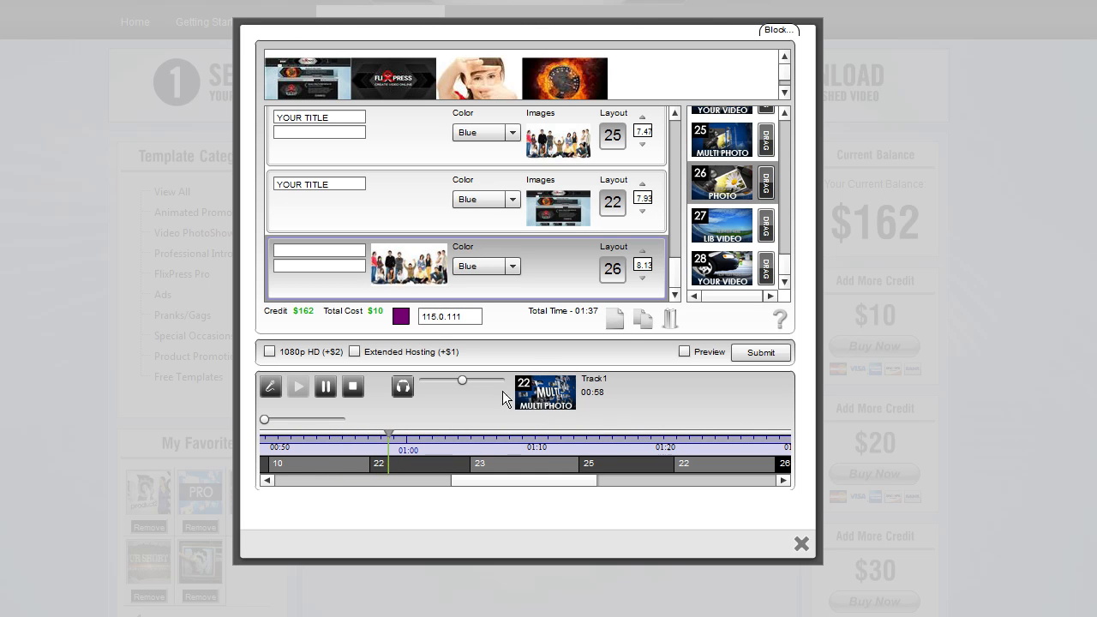
click(465, 431)
click(575, 431)
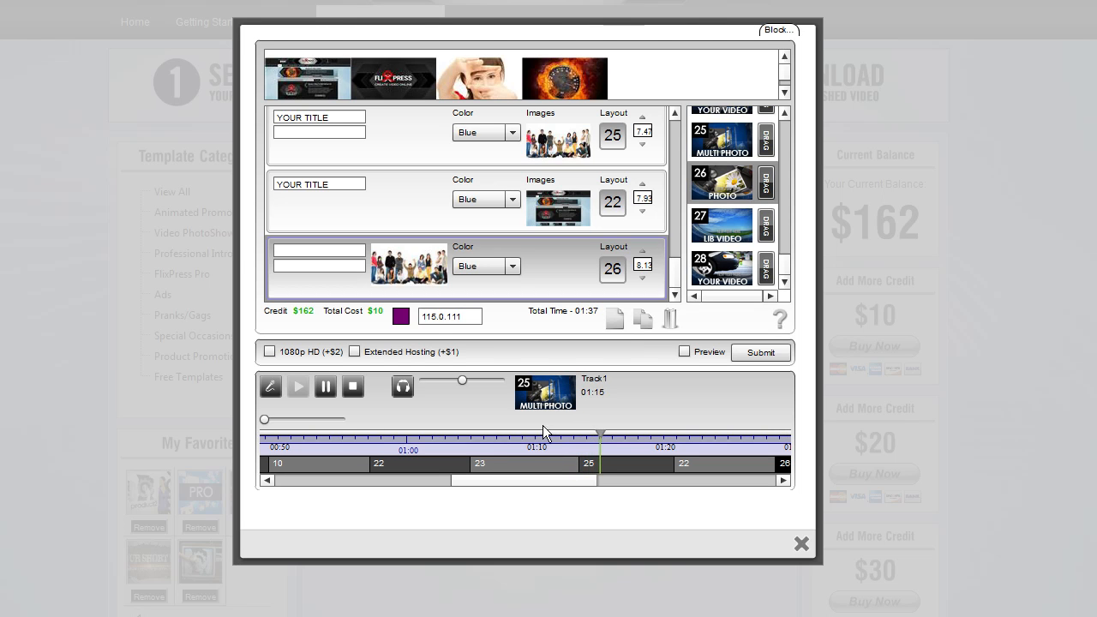
click(330, 385)
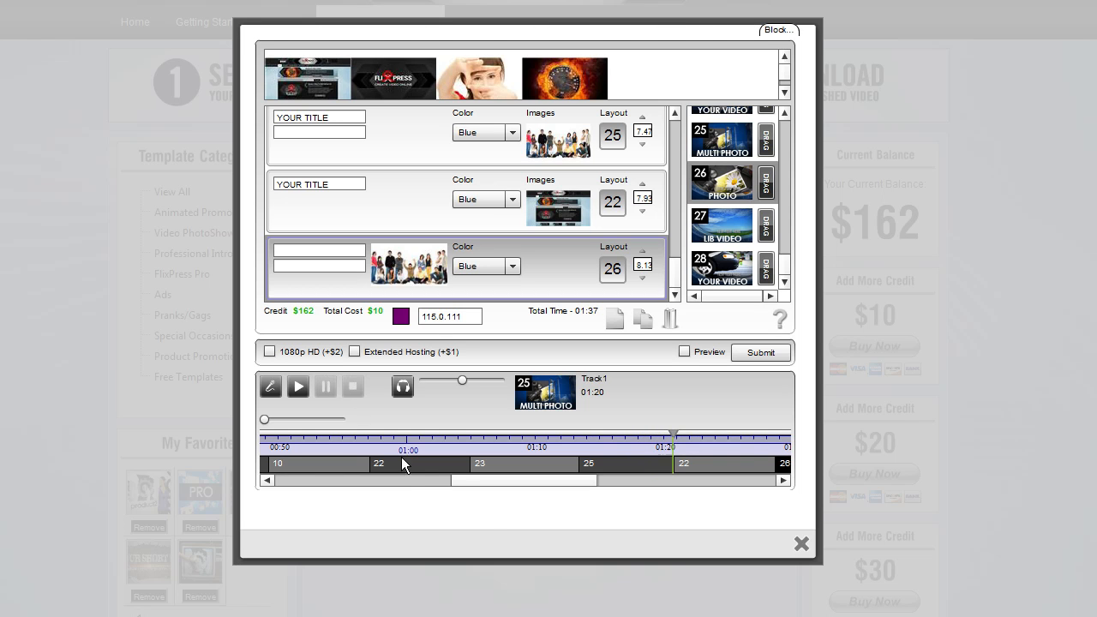
drag(530, 482, 307, 455)
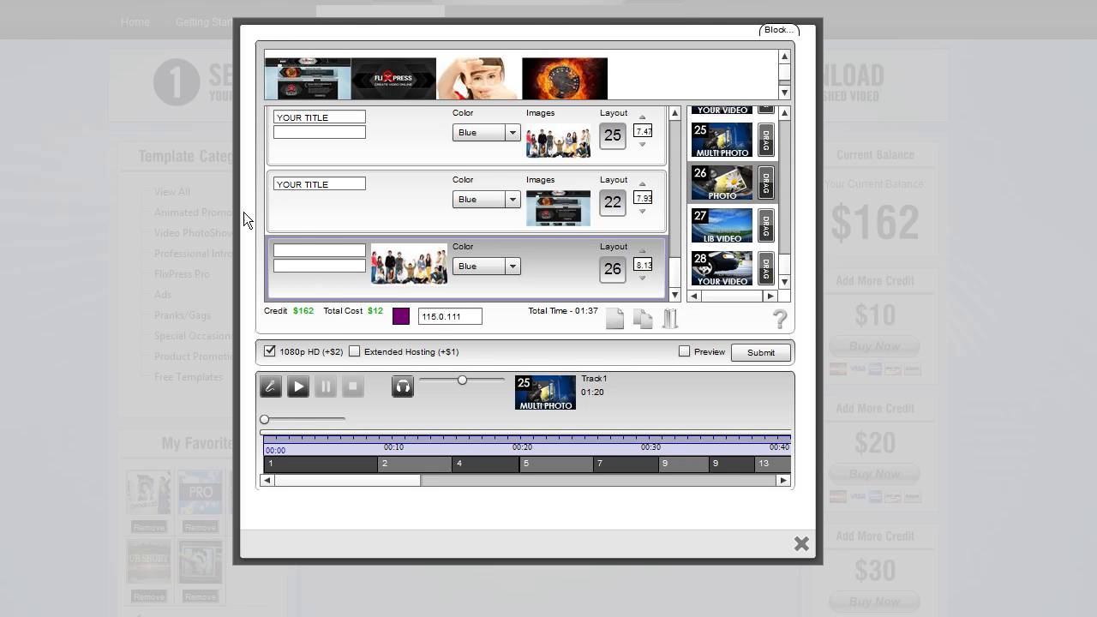
Tick the 1080p HD, Extended Hosting and Preview options for the project
click(271, 352)
click(270, 353)
click(354, 352)
click(683, 352)
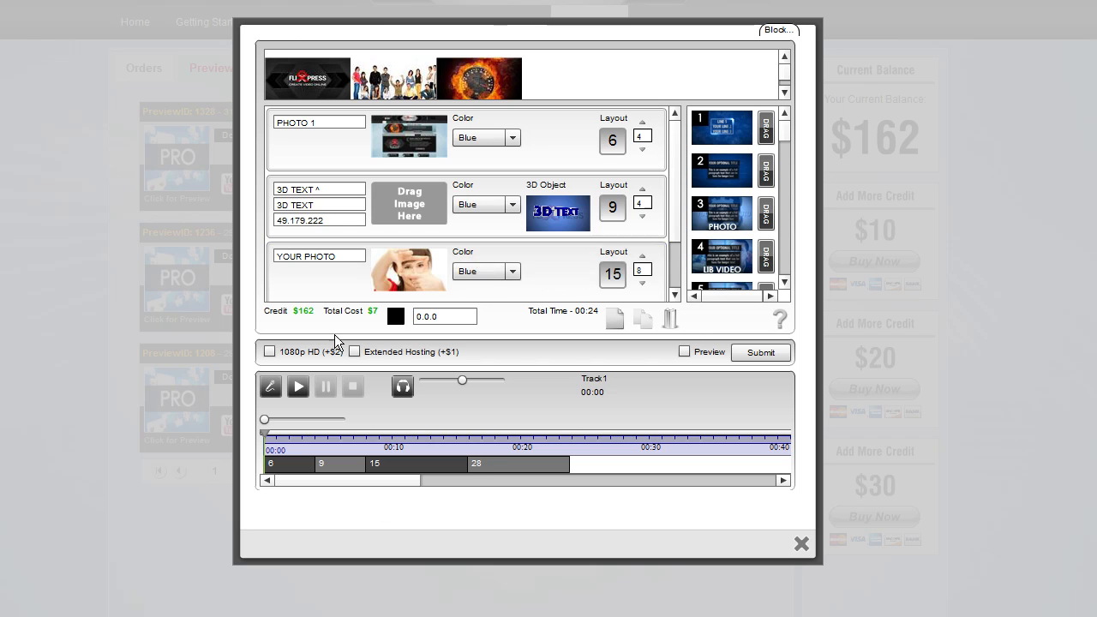
Enable the 1080p HD and Extended Hosting options for the Template 40 project
drag(676, 186, 674, 154)
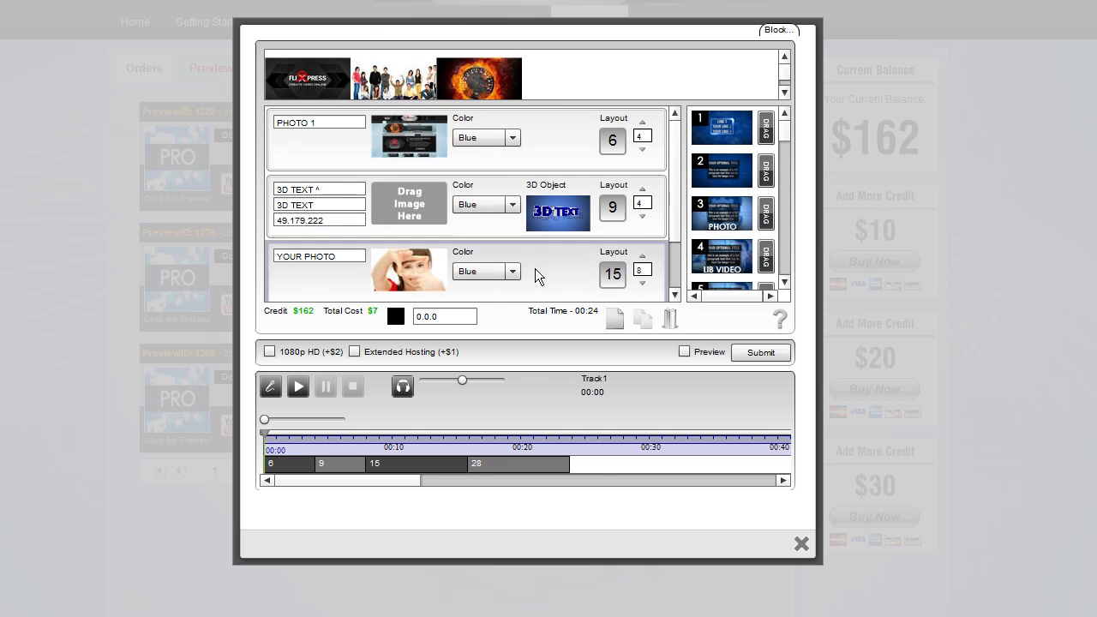
drag(678, 206, 676, 165)
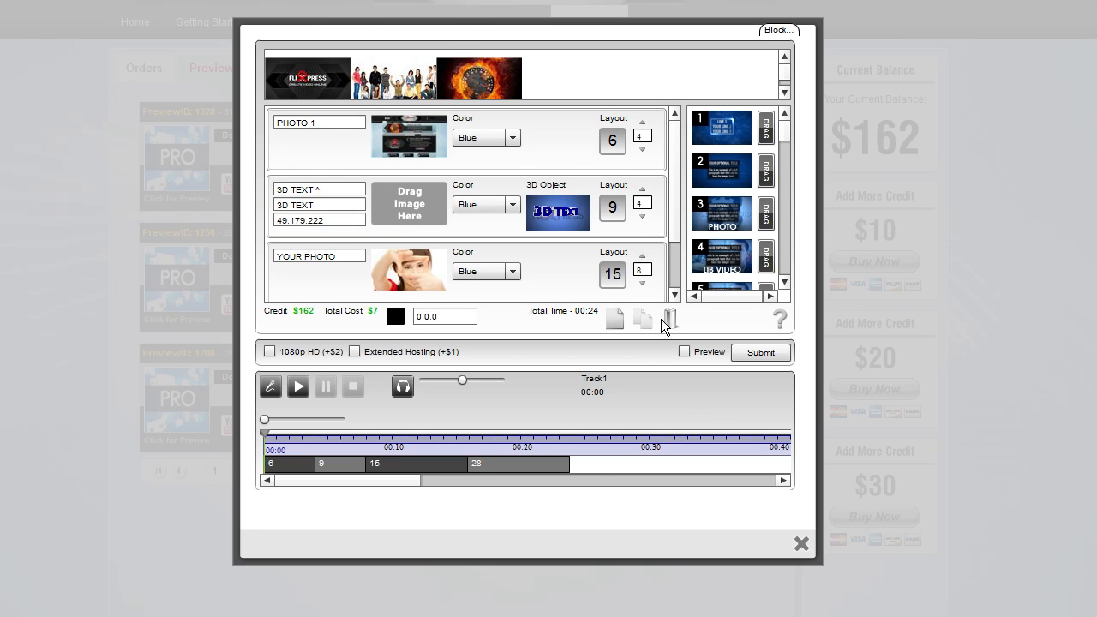
drag(675, 207, 677, 176)
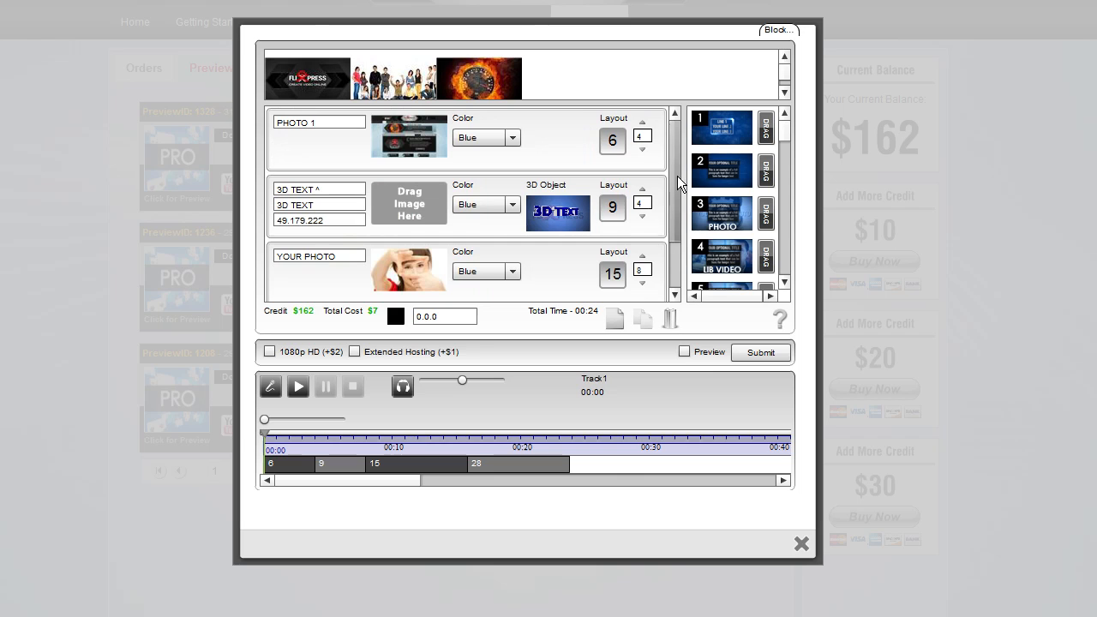
click(684, 352)
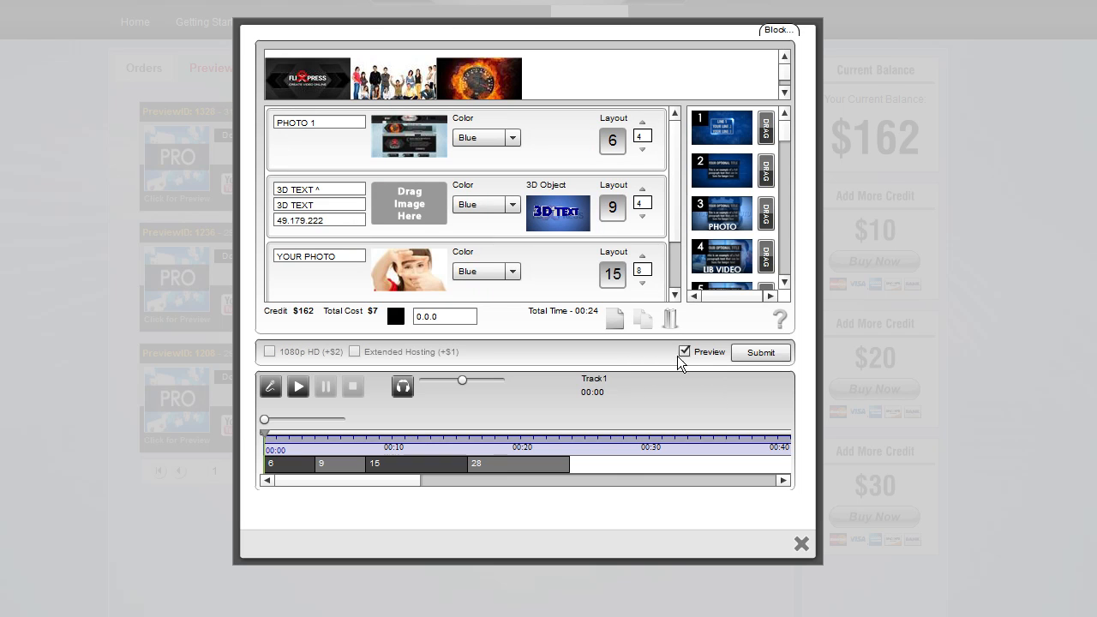
click(684, 352)
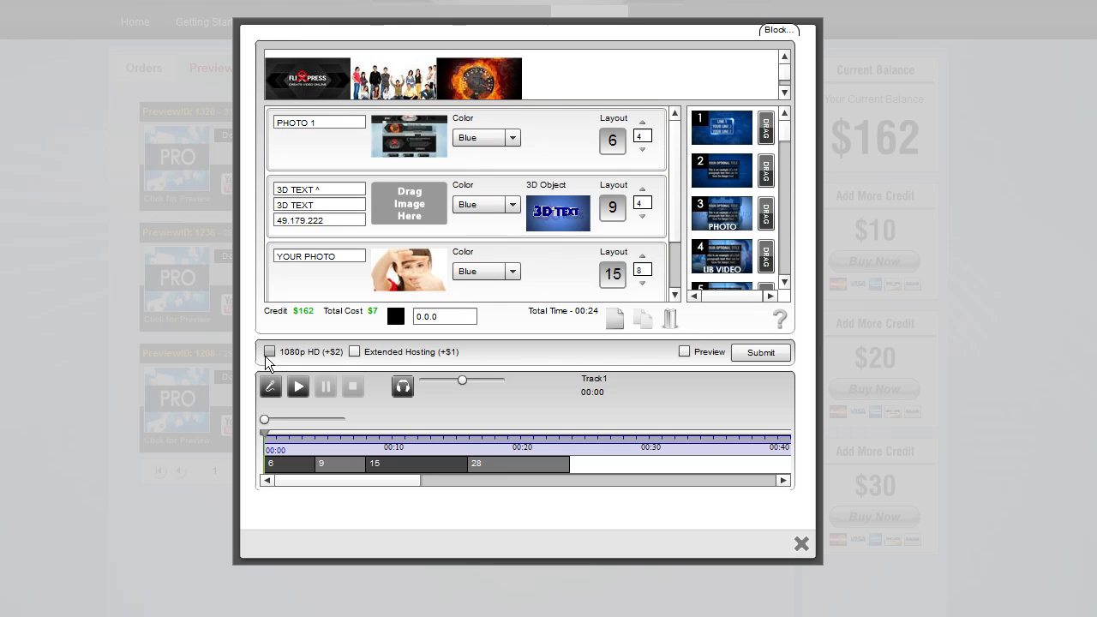
click(355, 352)
click(355, 352)
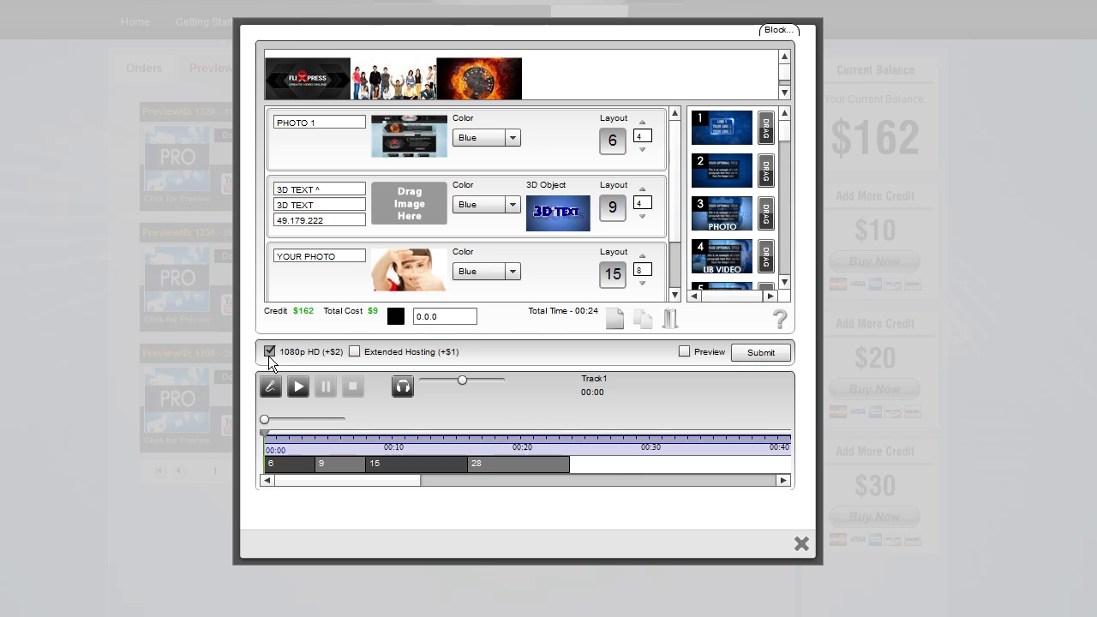
click(355, 352)
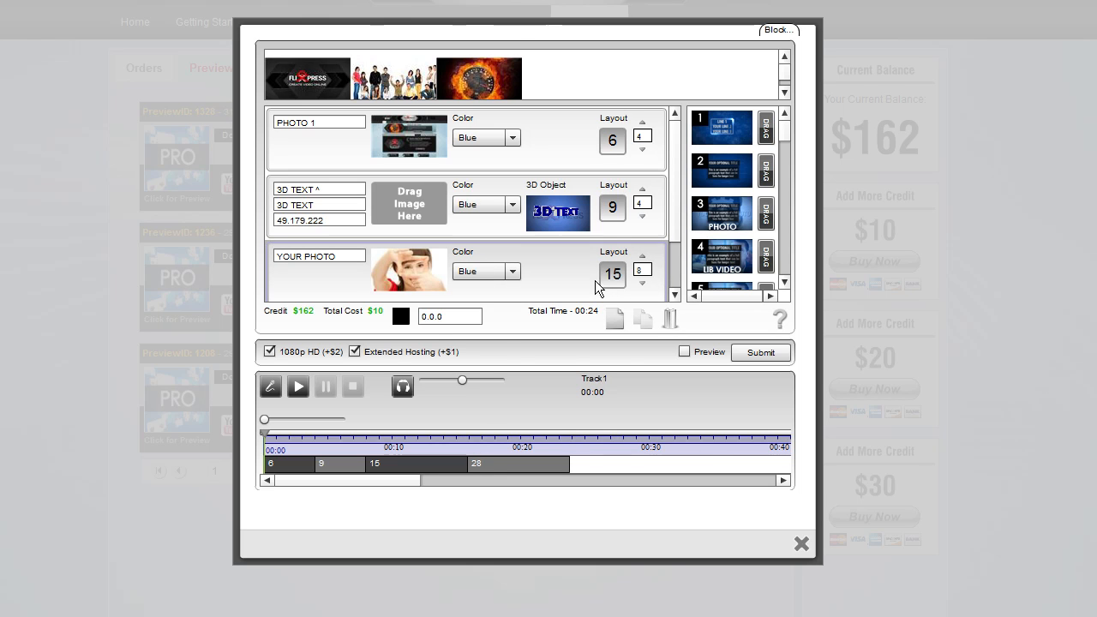
Tick Preview and submit the project for preview rendering, then close the confirmation
click(676, 274)
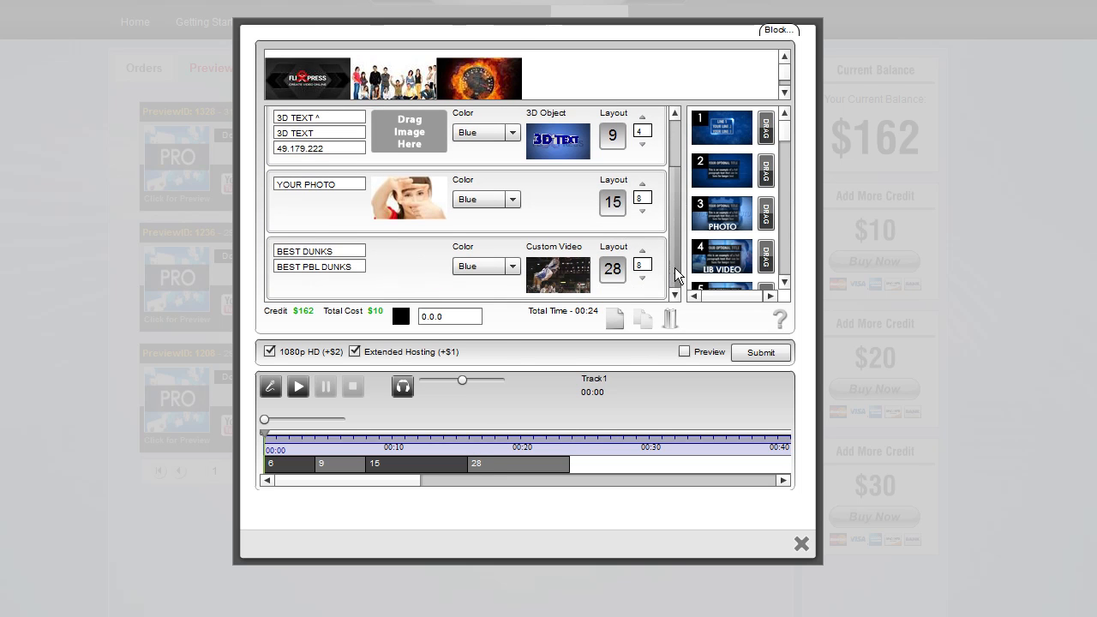
click(683, 352)
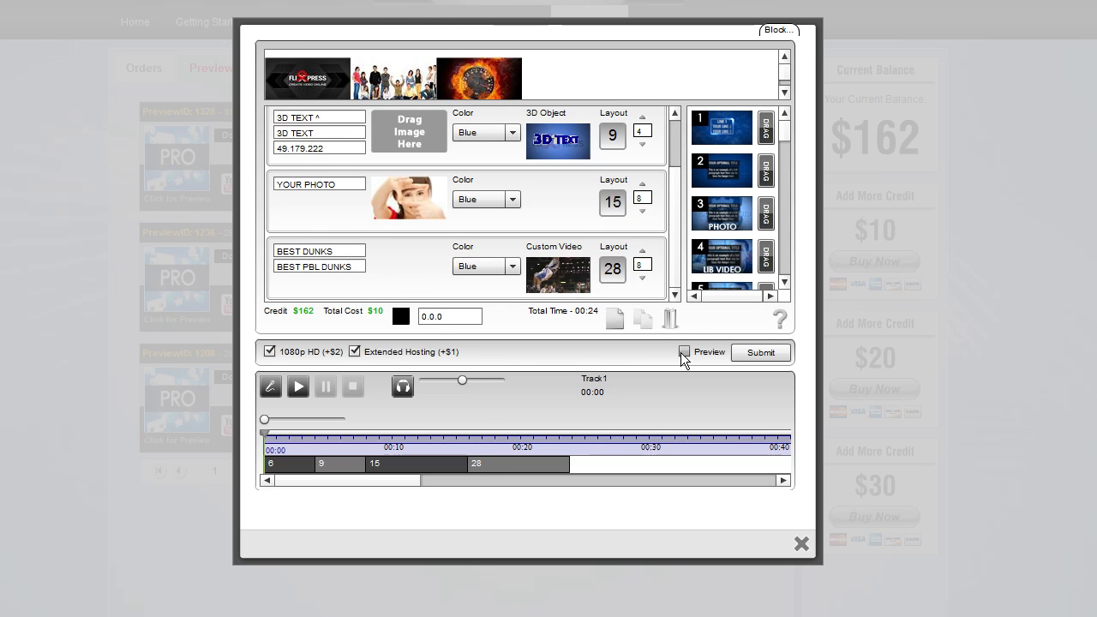
click(759, 353)
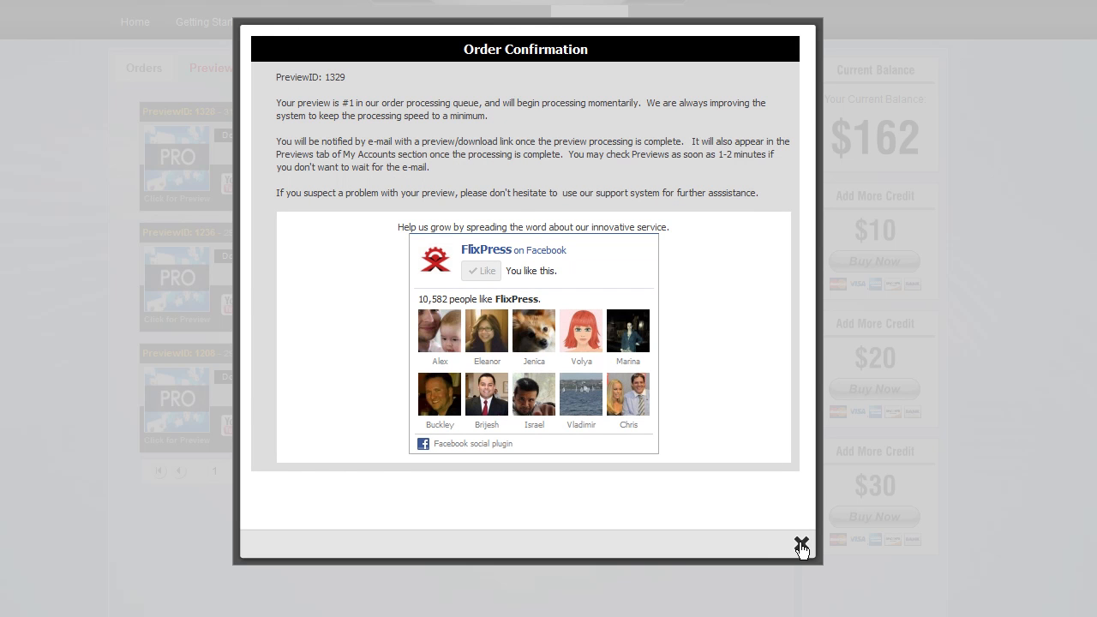
click(800, 546)
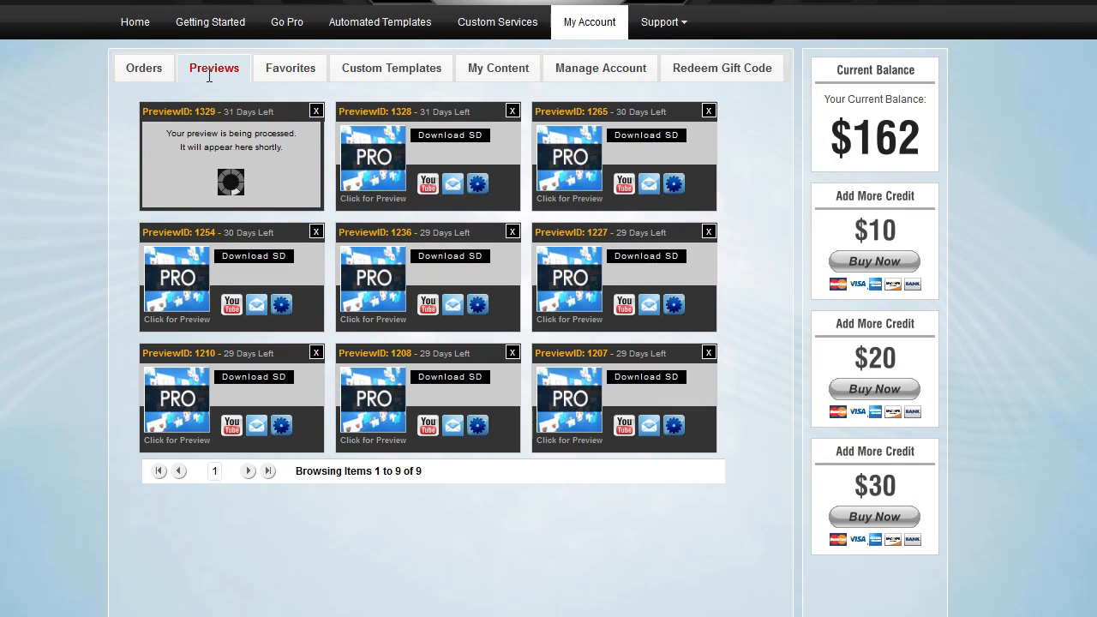
Open the newest preview from the Previews list and play through it
click(140, 72)
click(216, 71)
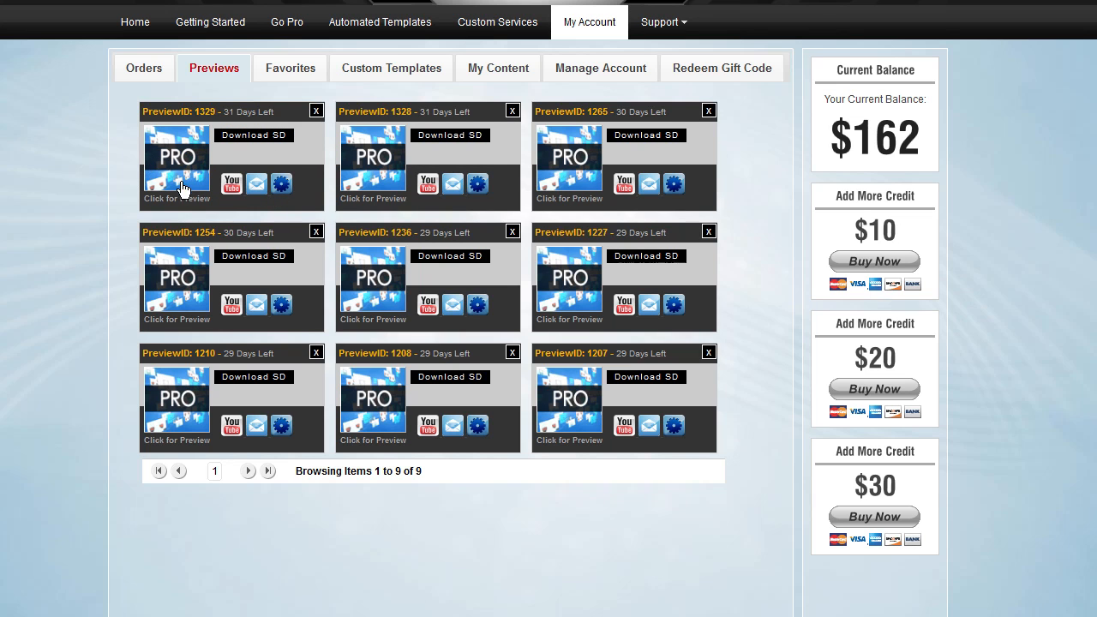
click(169, 175)
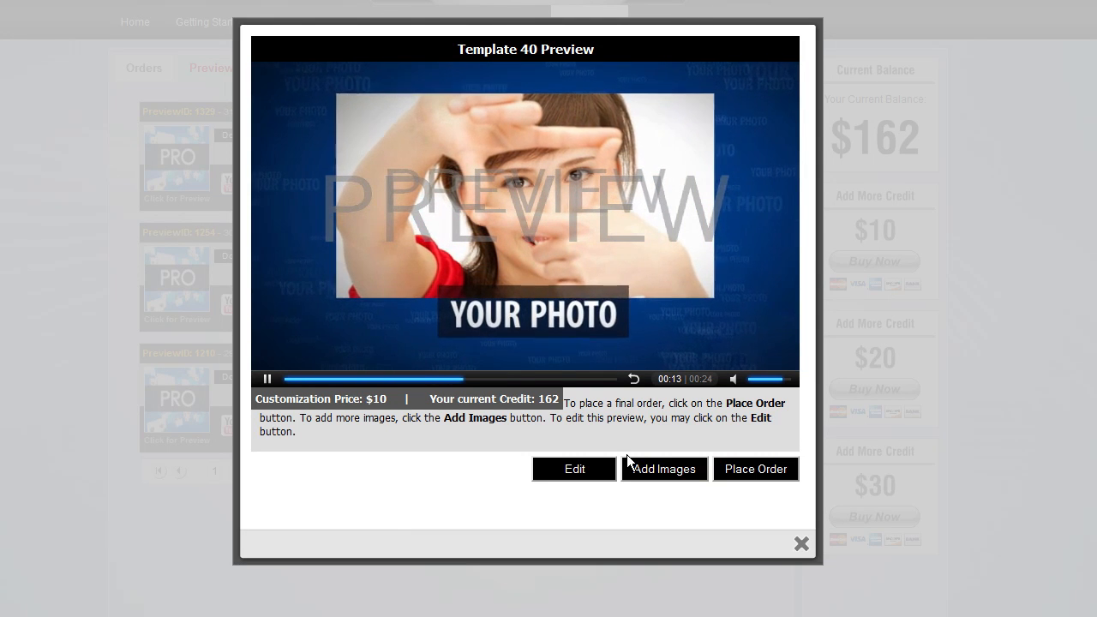
click(269, 381)
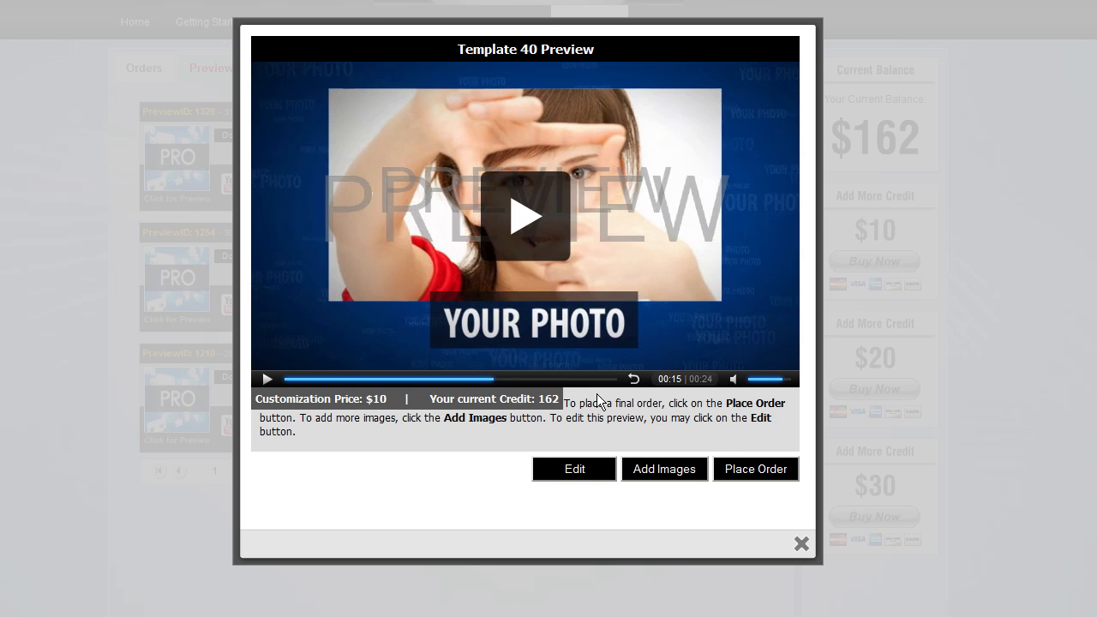
click(529, 229)
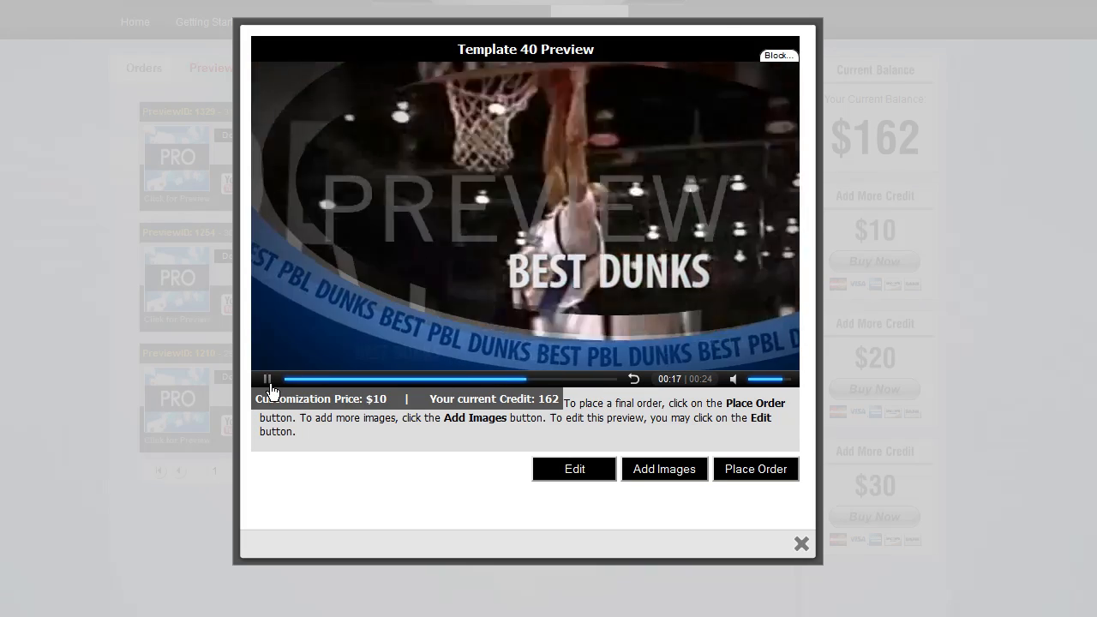
click(269, 381)
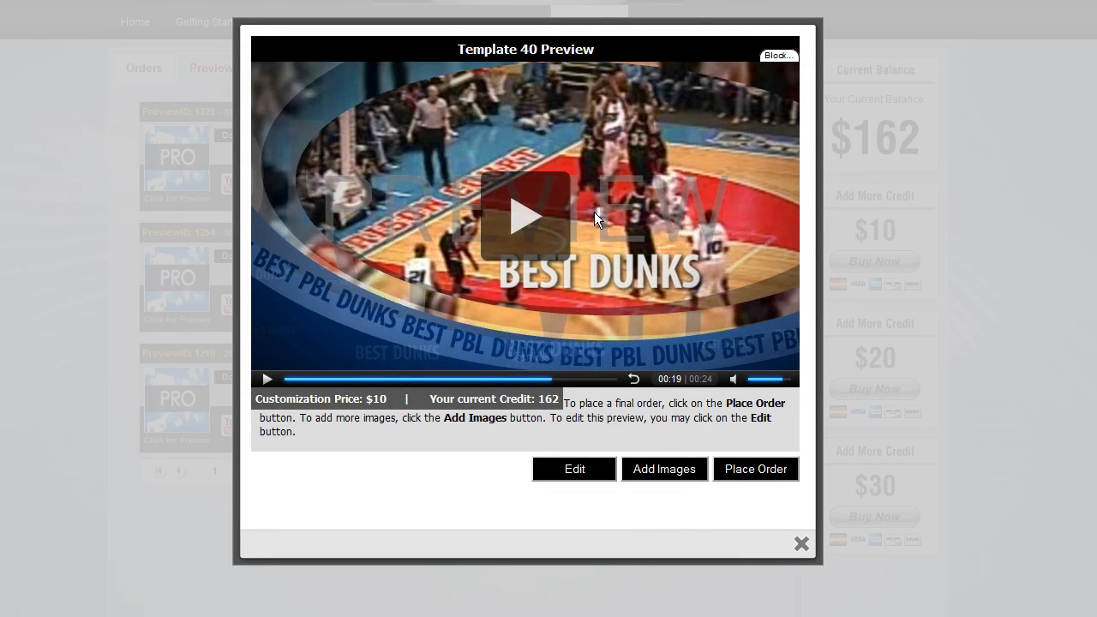
Edit the preview, replace the photo slot's image with the burning speedometer image, and reopen the preview
click(572, 469)
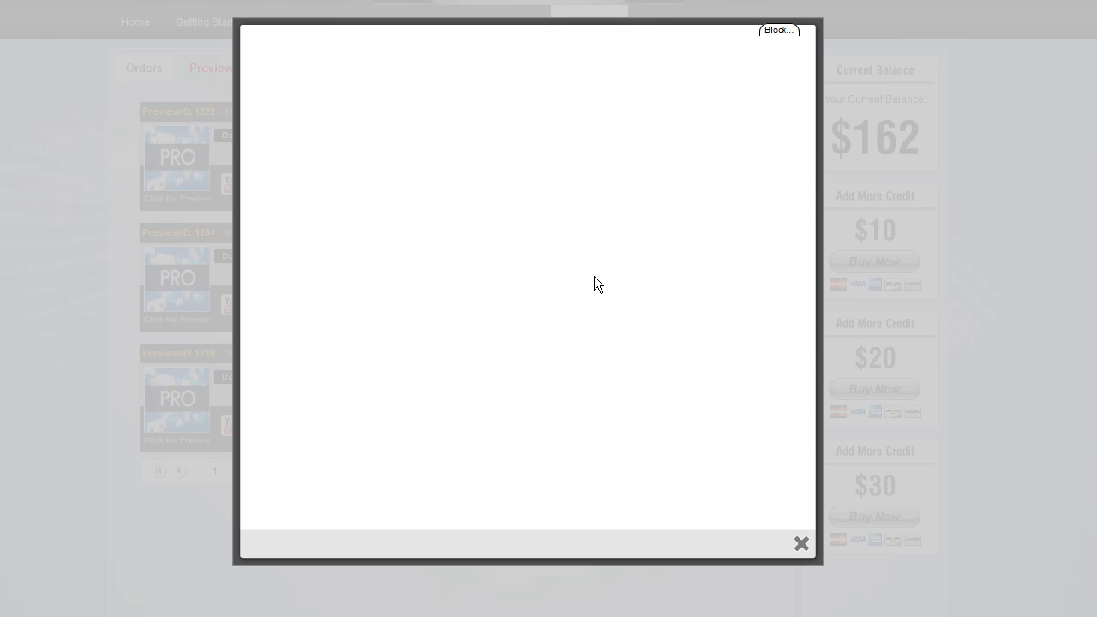
drag(677, 165, 675, 133)
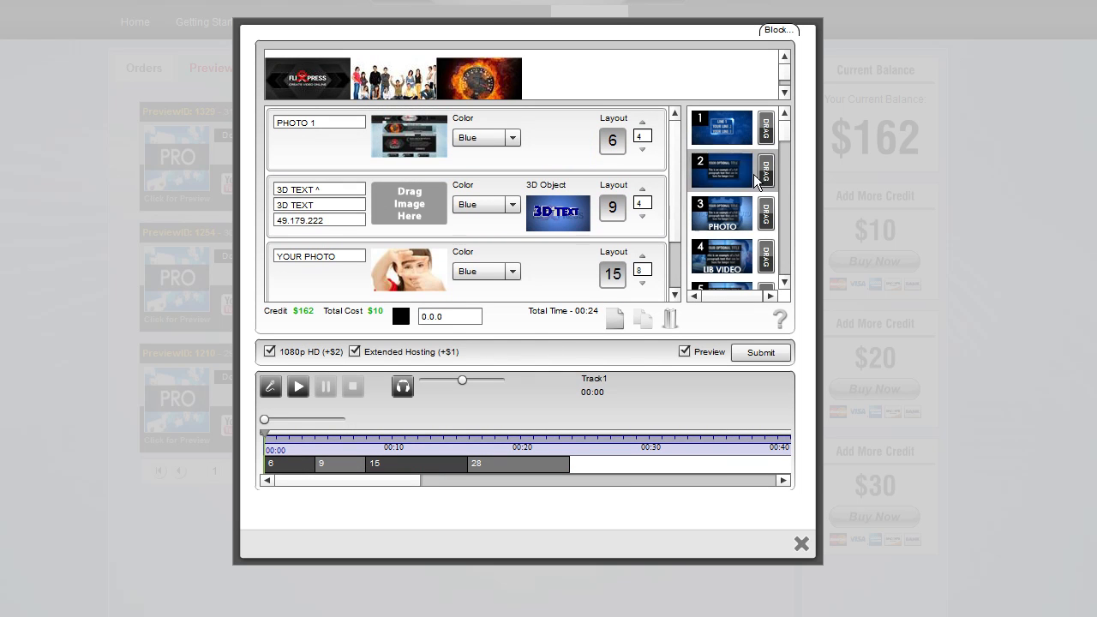
drag(671, 181, 677, 237)
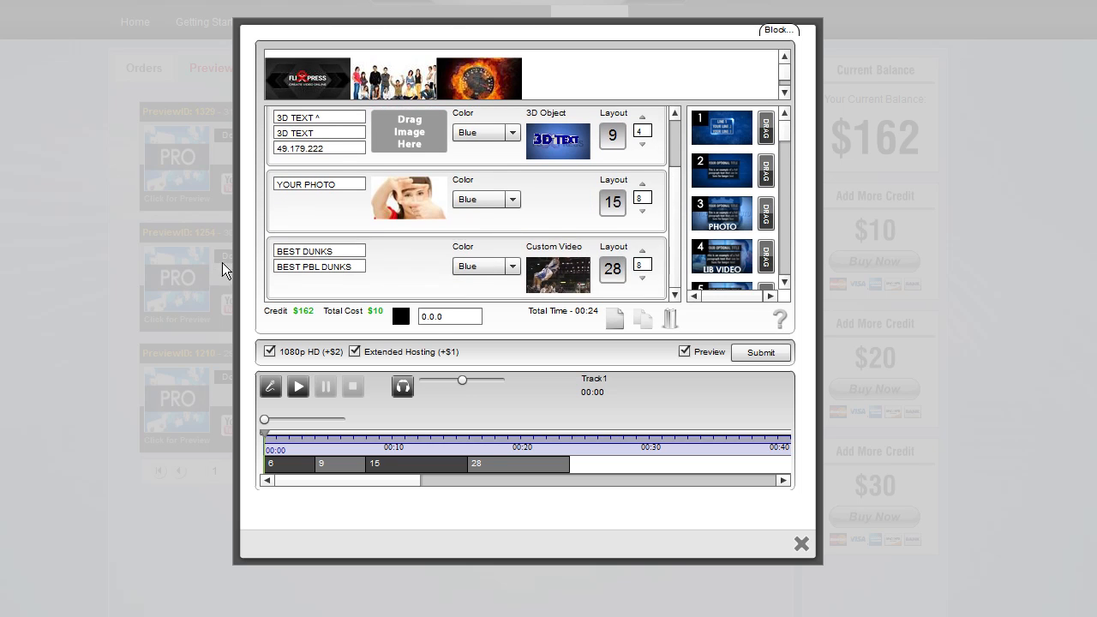
drag(346, 250, 244, 260)
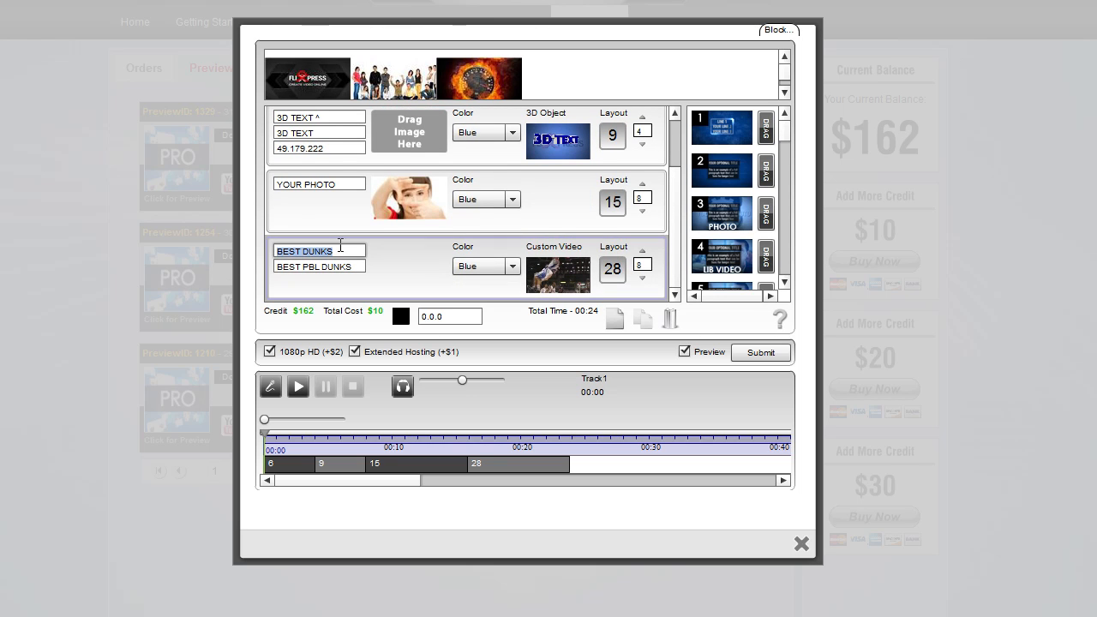
drag(504, 81, 430, 191)
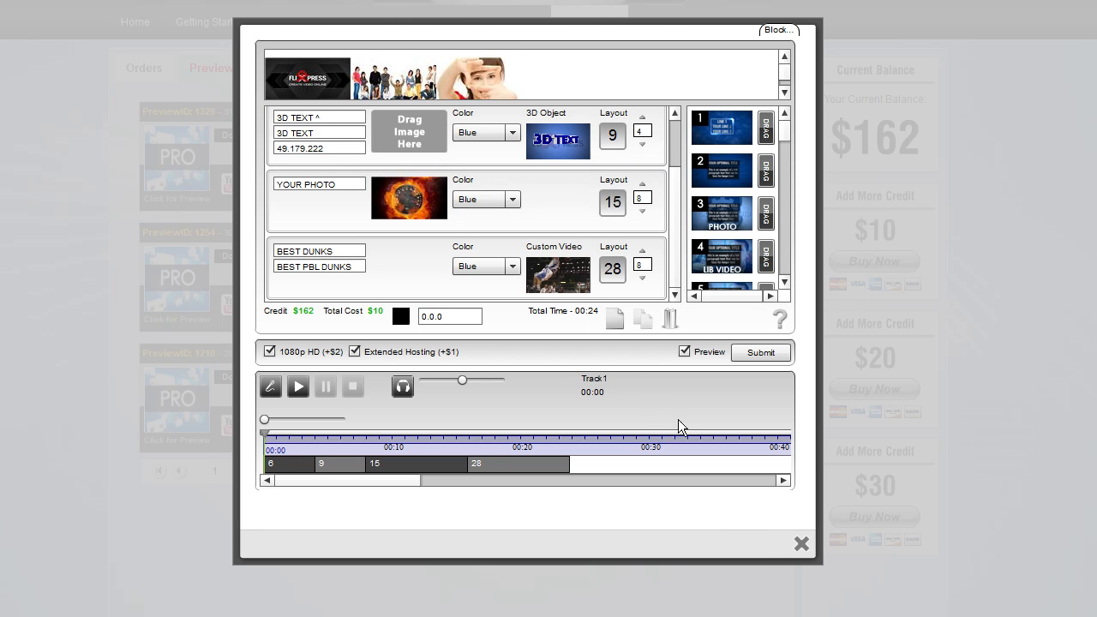
click(801, 548)
click(179, 162)
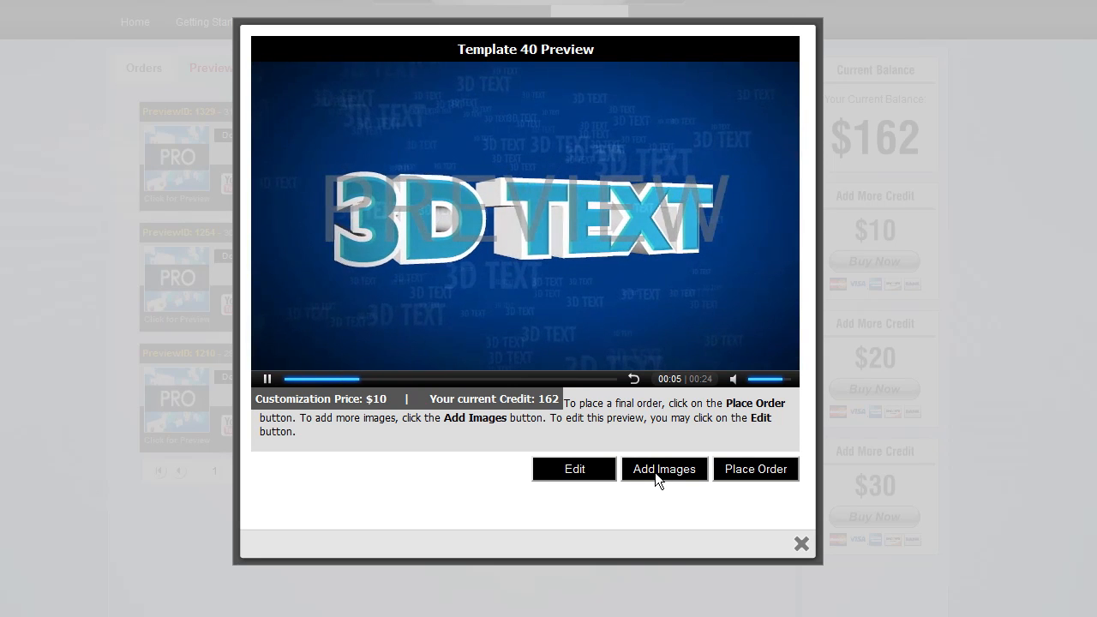
Add the fp.jpg image to the preview's images and accept the default crop
click(656, 477)
click(312, 174)
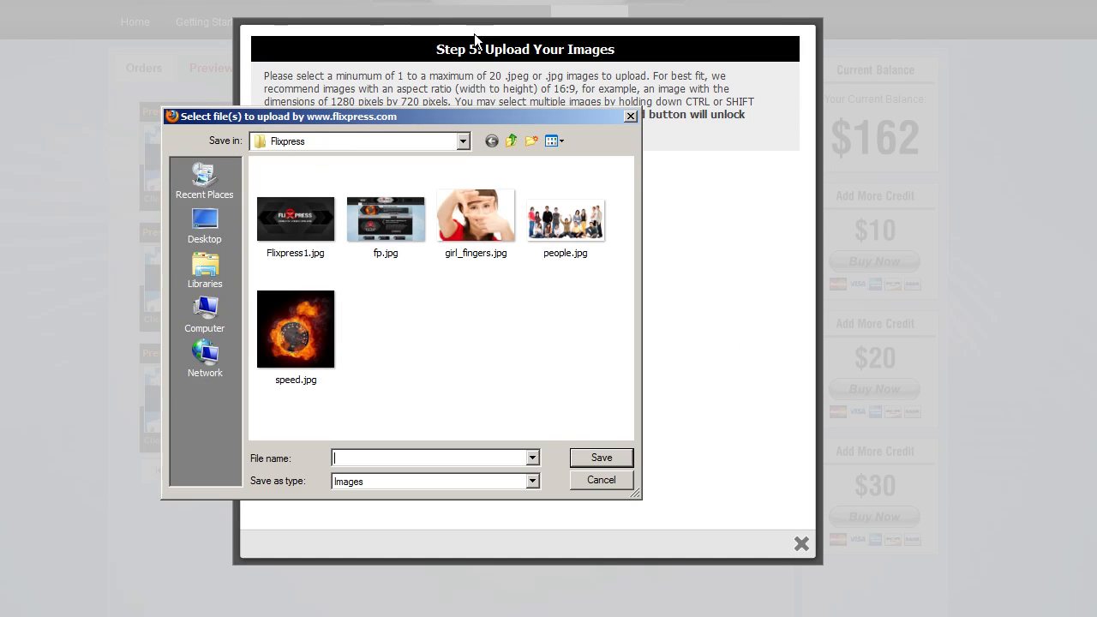
double_click(359, 219)
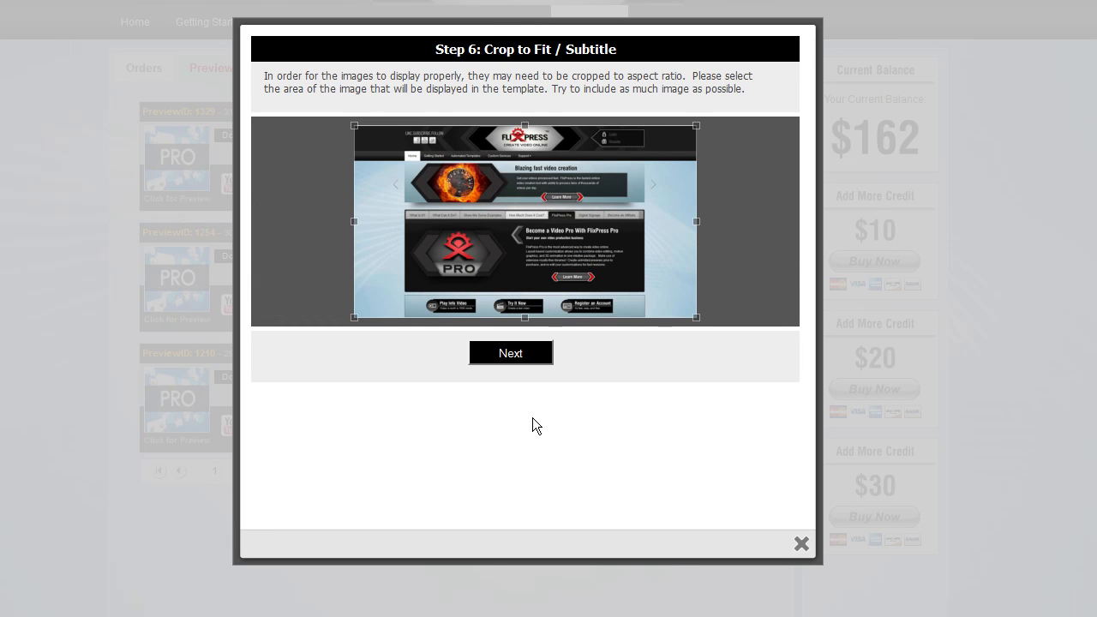
click(515, 353)
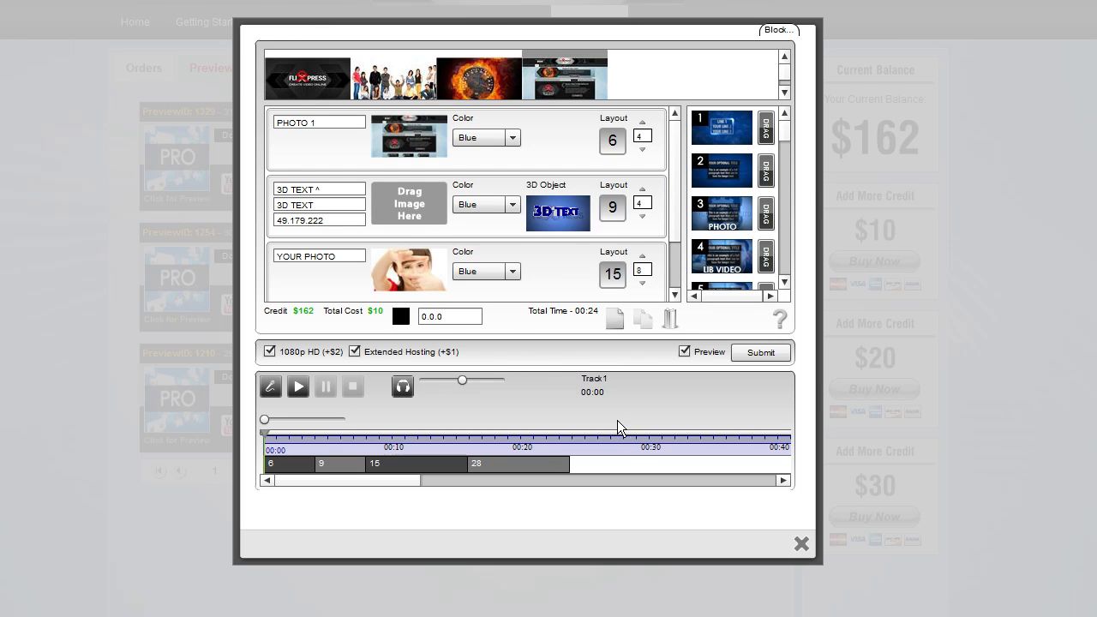
Toggle the Preview option, close the editor, and reopen the Template 40 preview
click(684, 352)
click(801, 543)
click(189, 174)
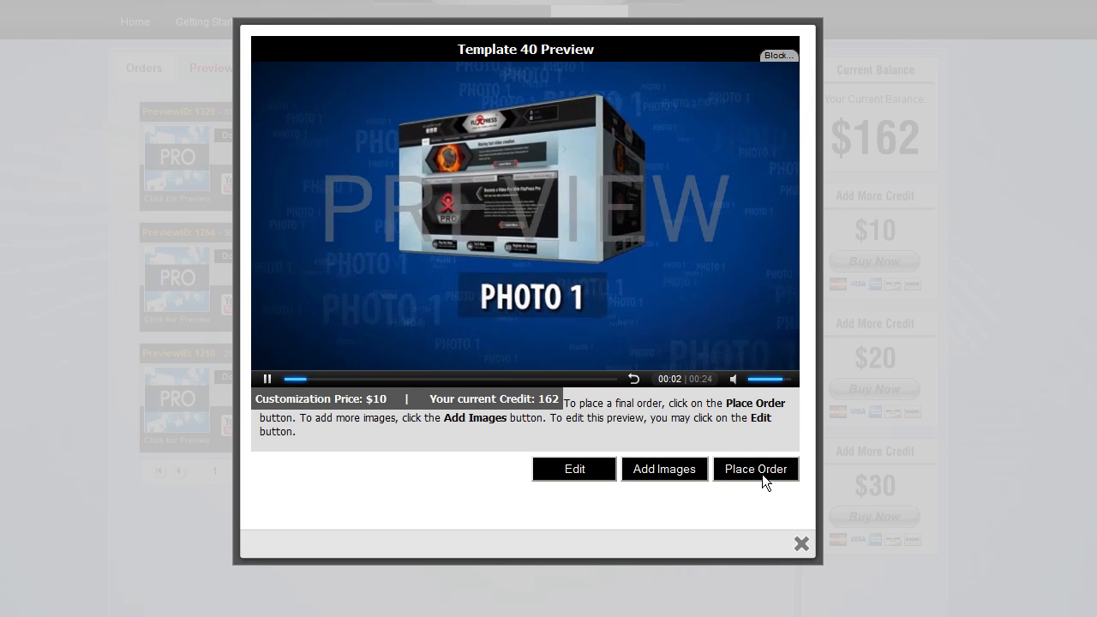
click(759, 470)
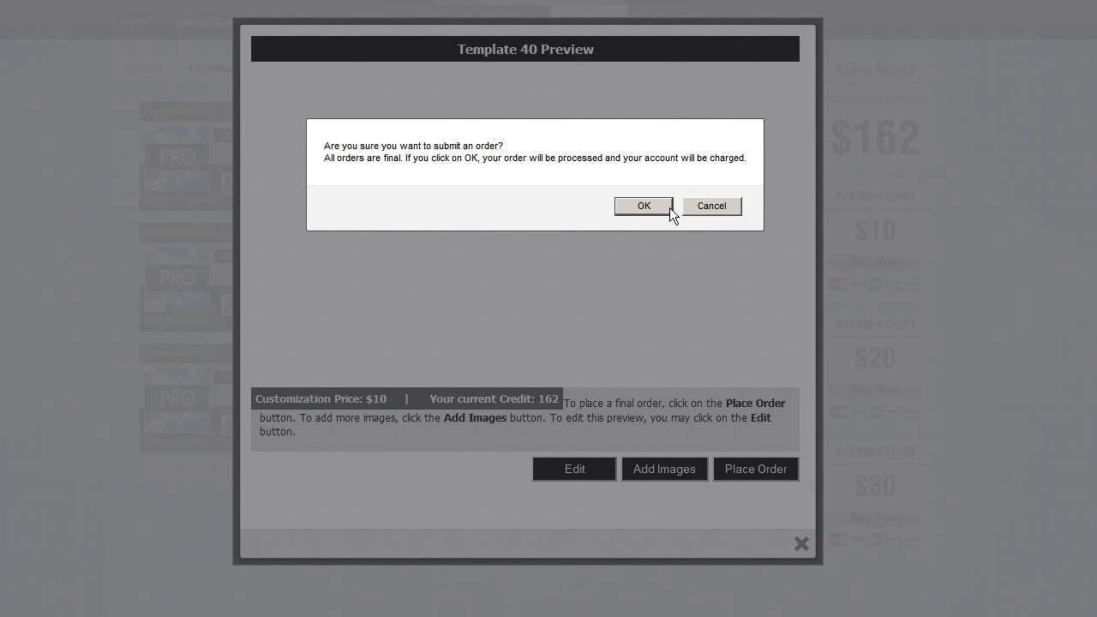
click(709, 203)
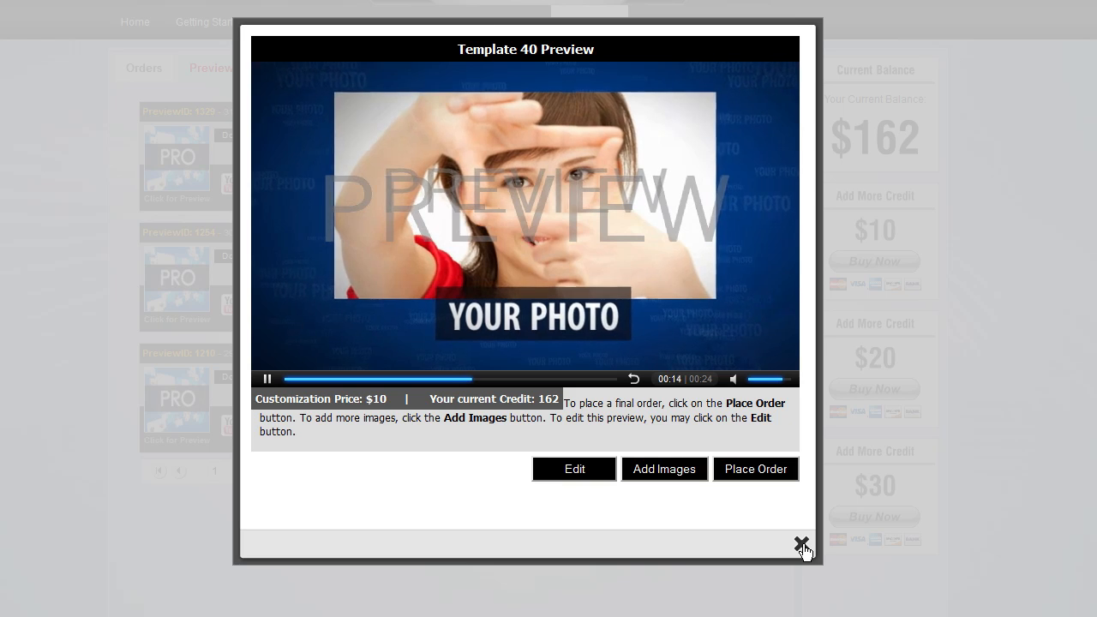
click(801, 546)
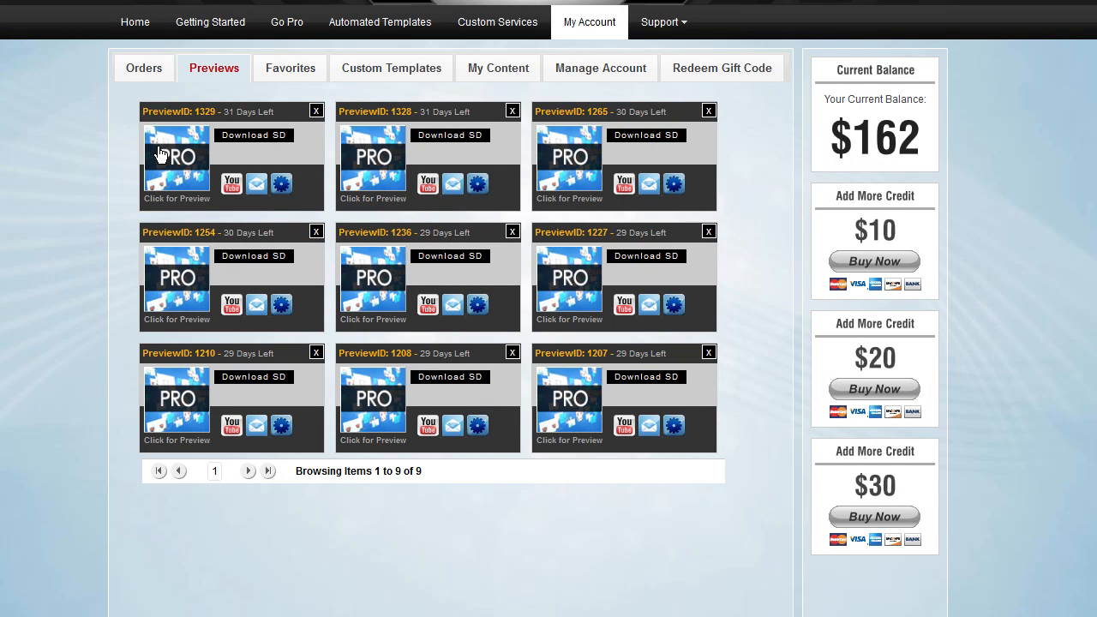
Open the newest preview, PreviewID 1329, from the Previews list and toggle its playback
click(161, 157)
click(266, 378)
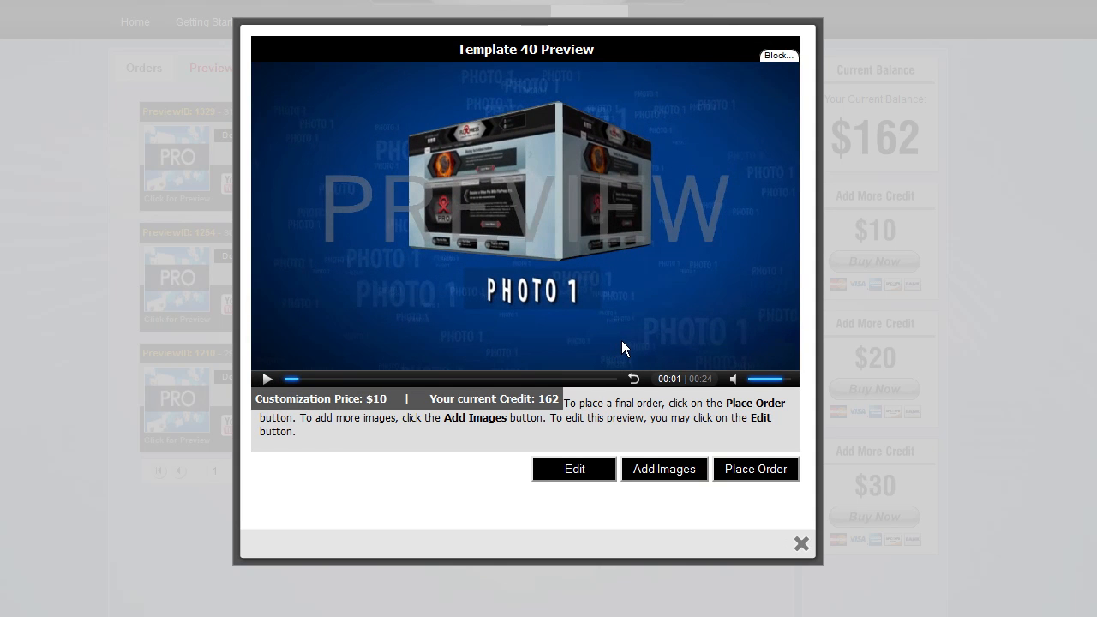